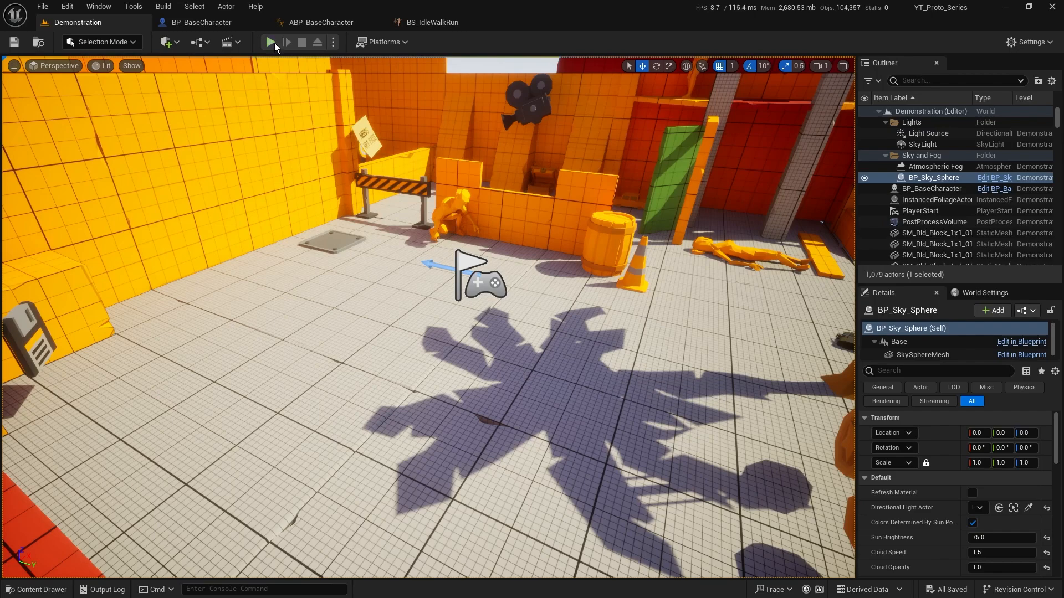
Play the Demonstration level in the editor and walk the character around to check its current idle and walk animations
key("alt+p")
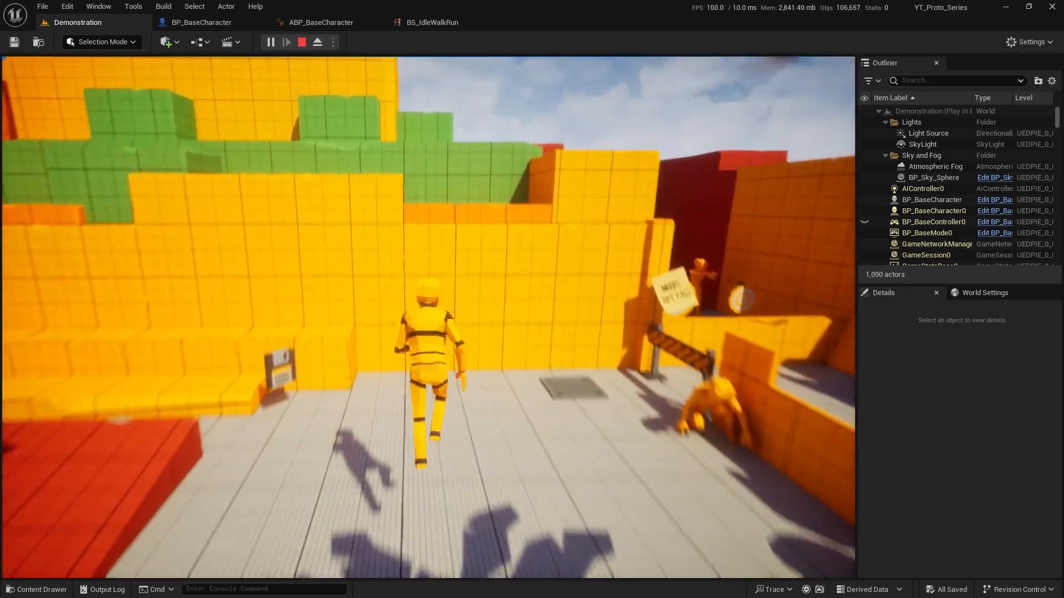
key("w")
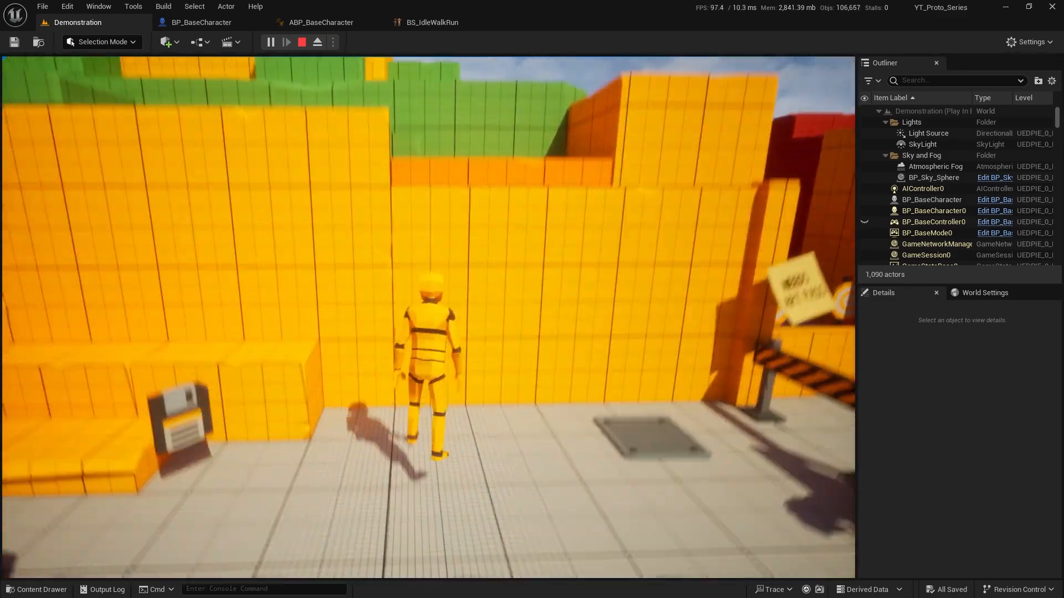
key("w")
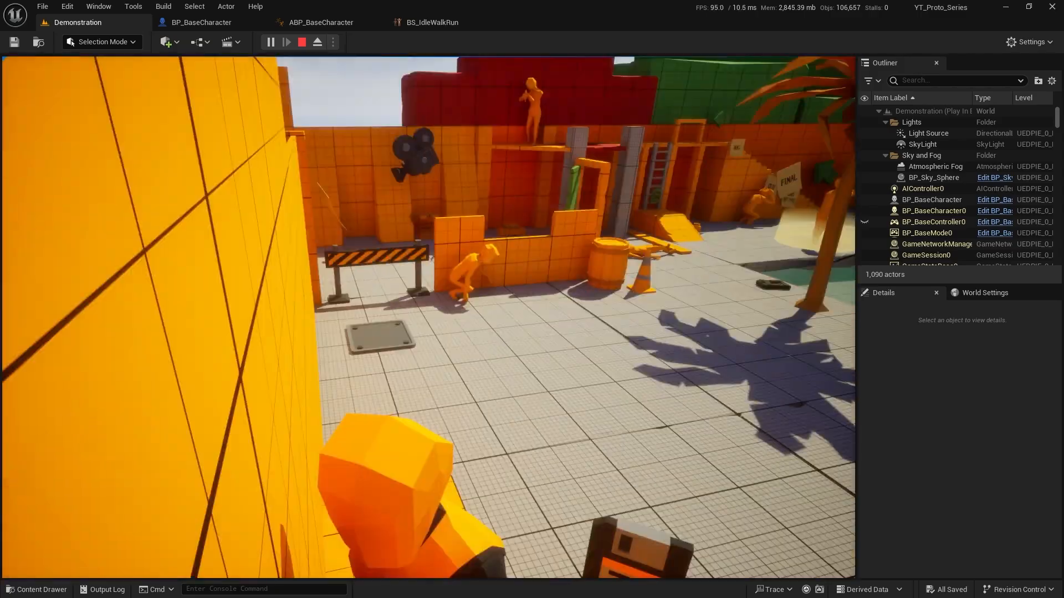
key("s")
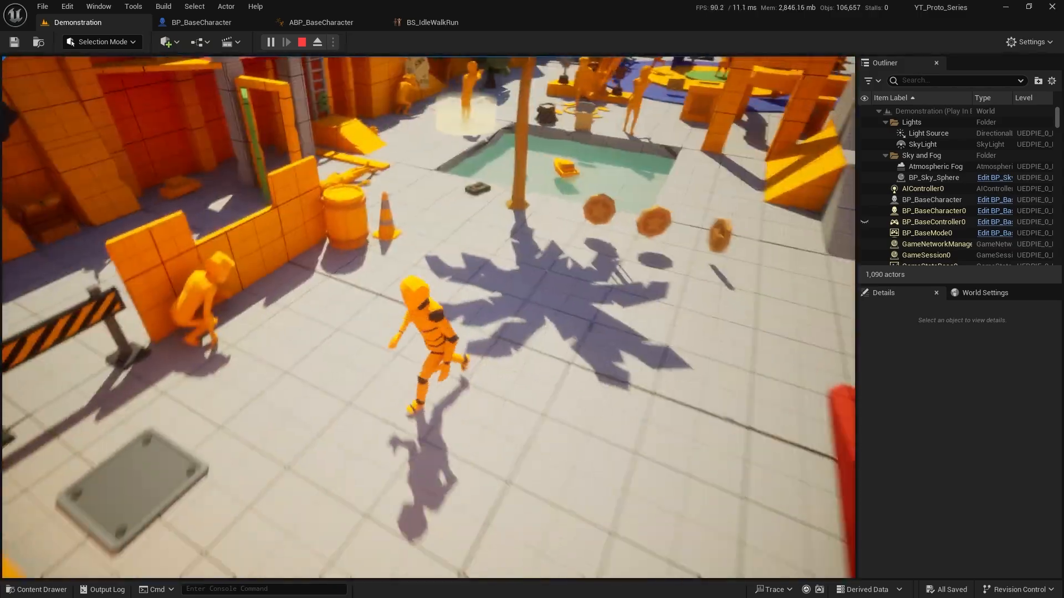
key("w")
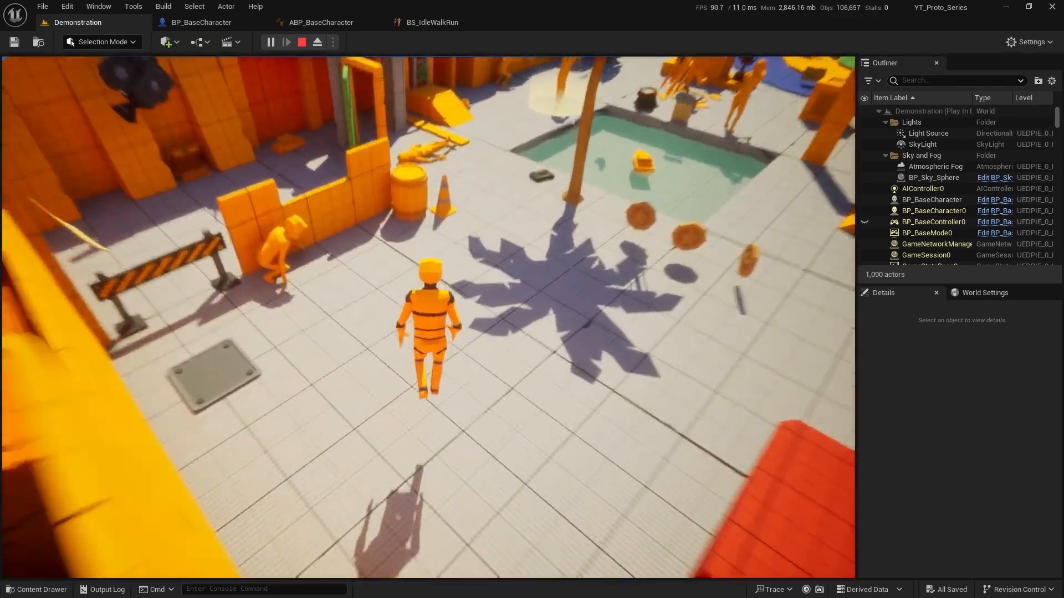
key("w")
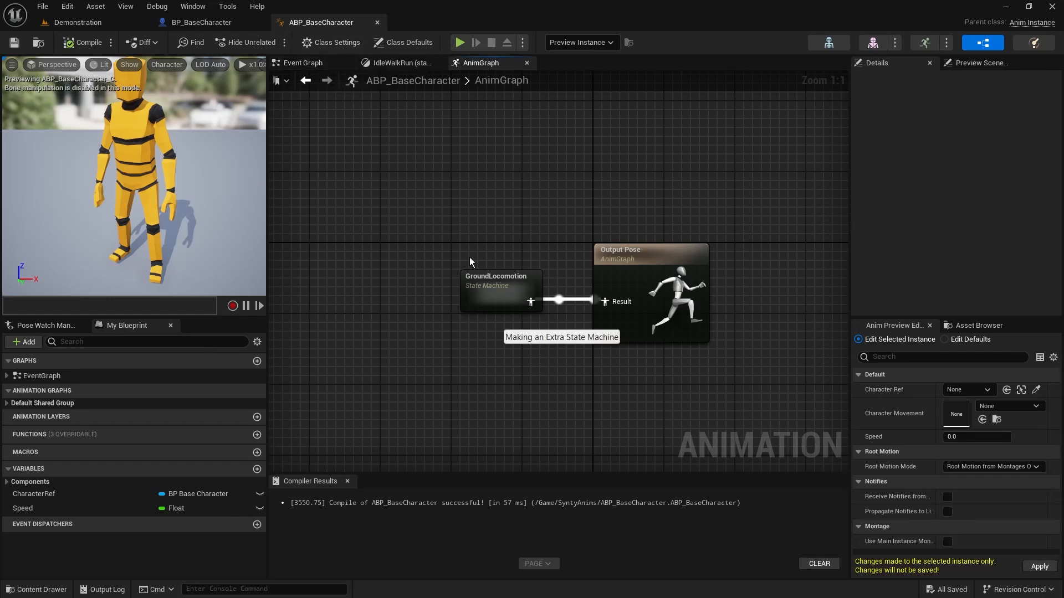
Inspect the IdleWalkRun state inside the GroundLocomotion state machine, and return to the AnimGraph
left_click_drag(437, 252, 546, 322)
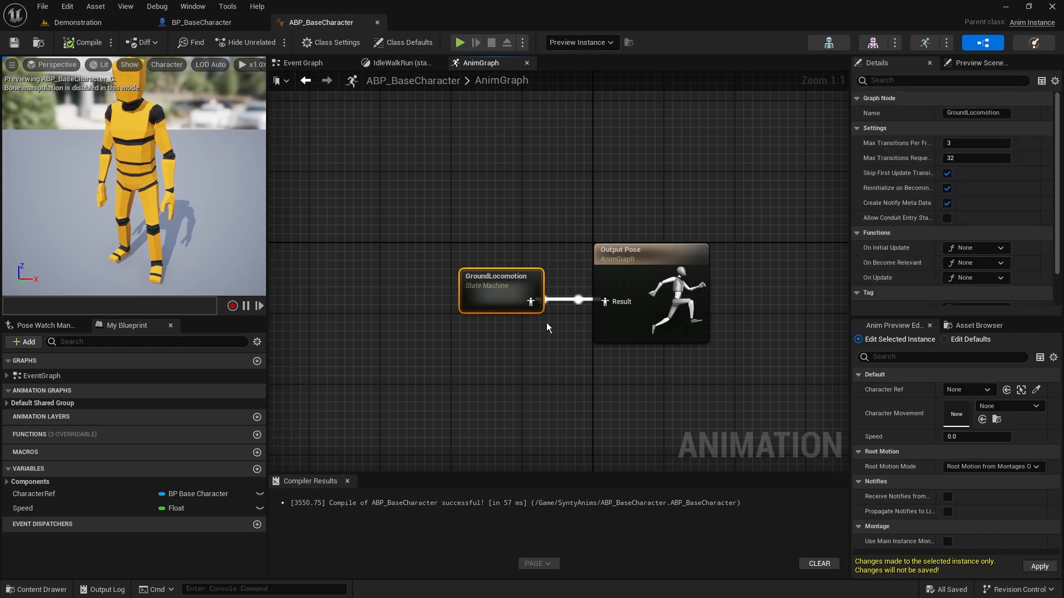
double_click(494, 285)
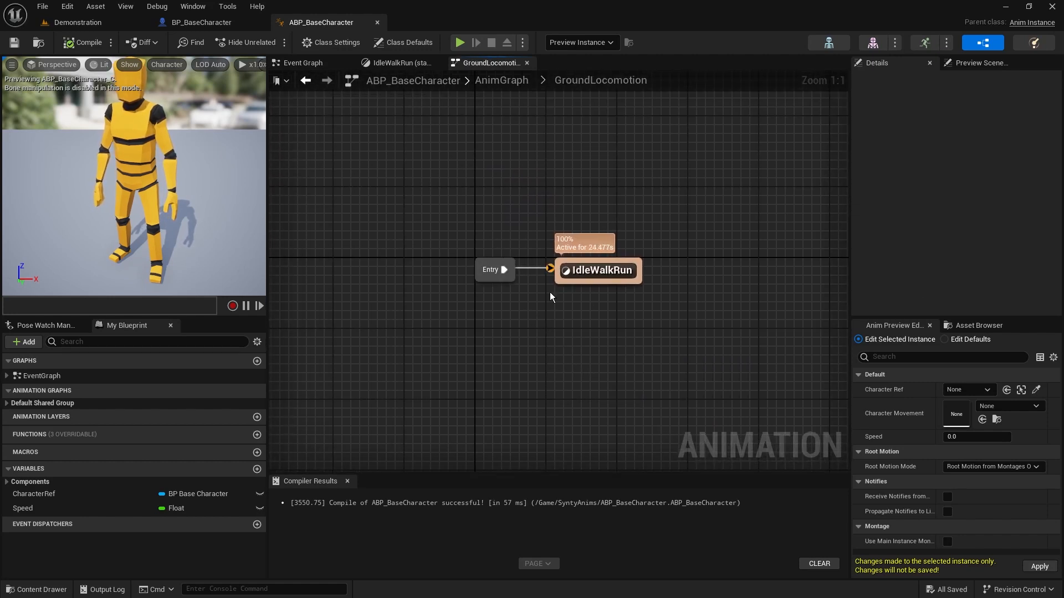
left_click_drag(543, 221, 680, 313)
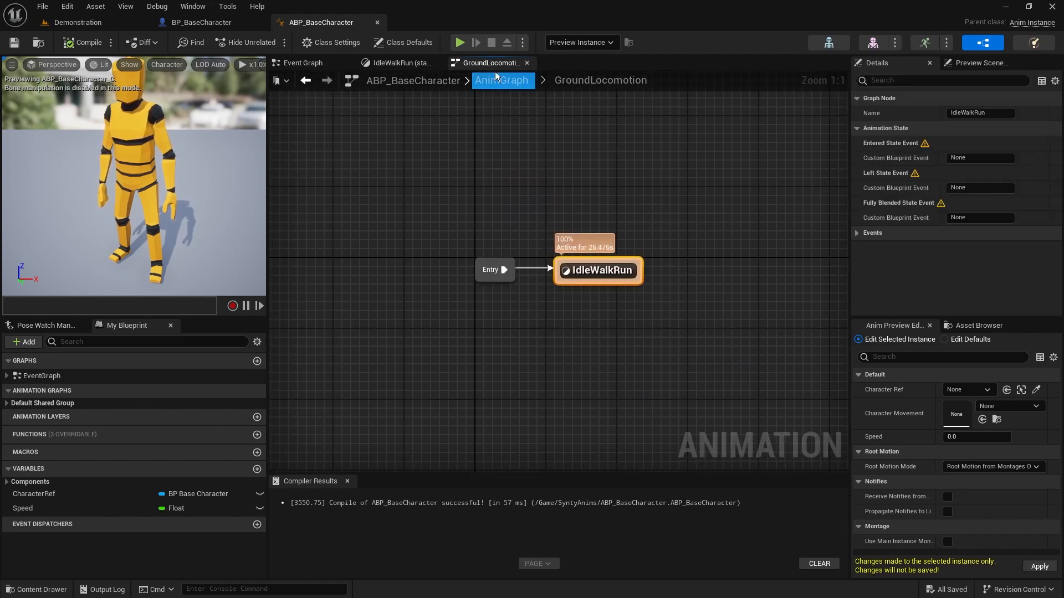
right_click_drag(738, 231, 644, 304)
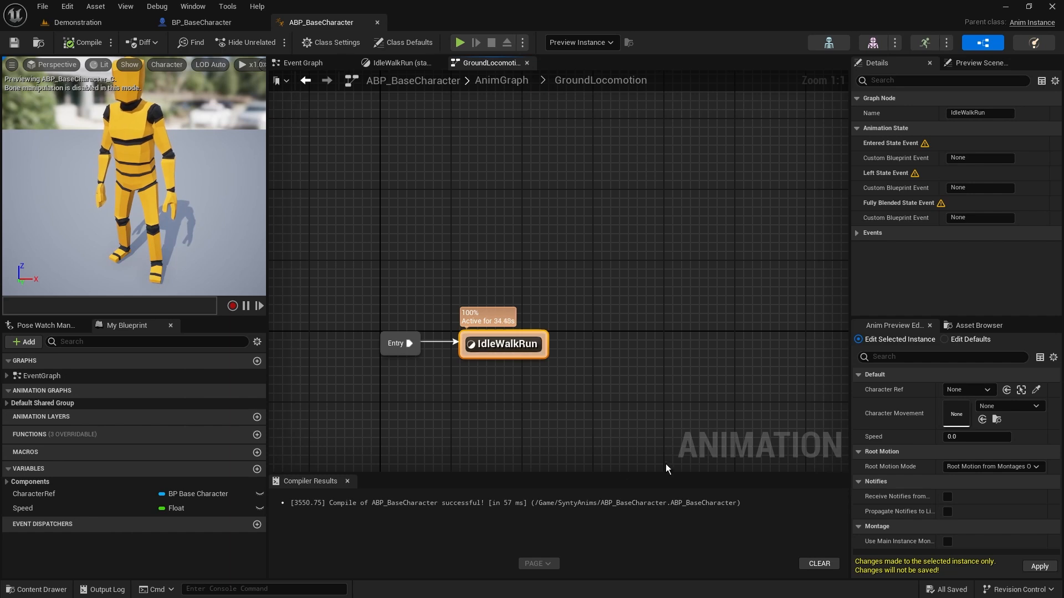
left_click(513, 79)
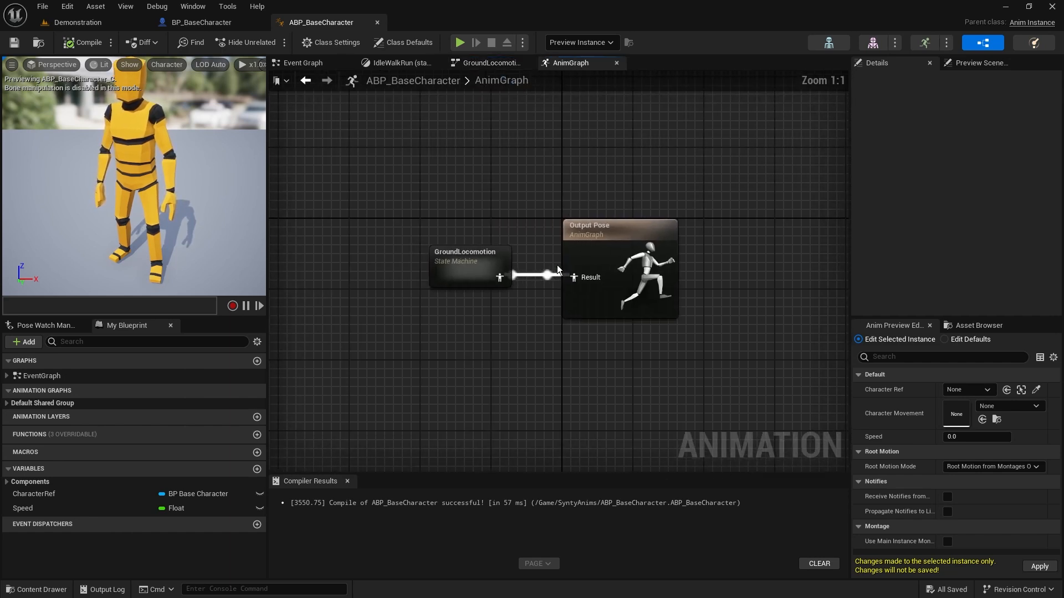
right_click_drag(656, 241, 647, 239)
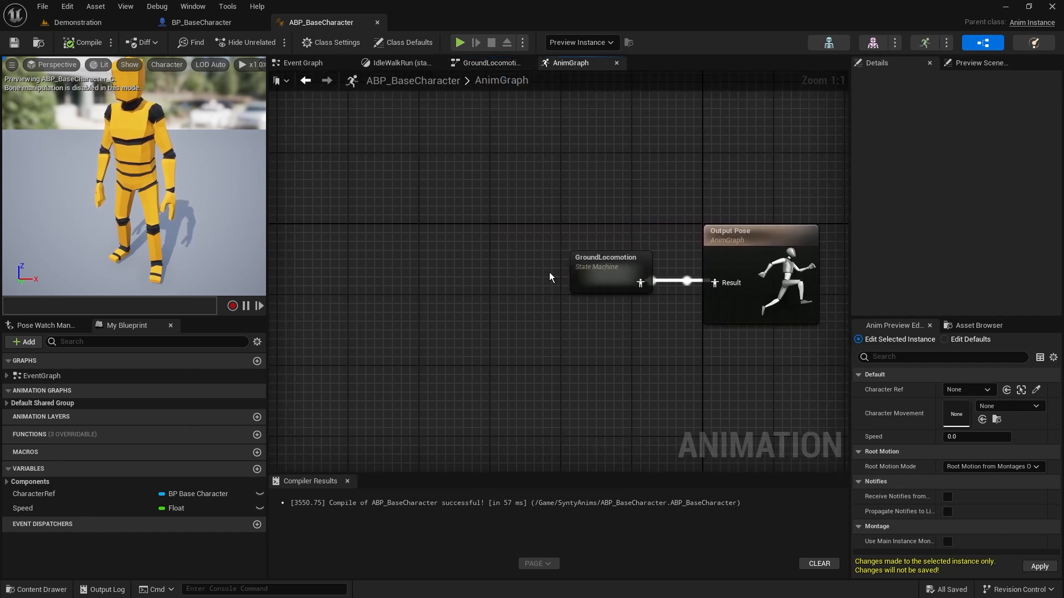
Disconnect the GroundLocomotion state machine from Output Pose and move it to free space above and before that node
left_click(582, 277)
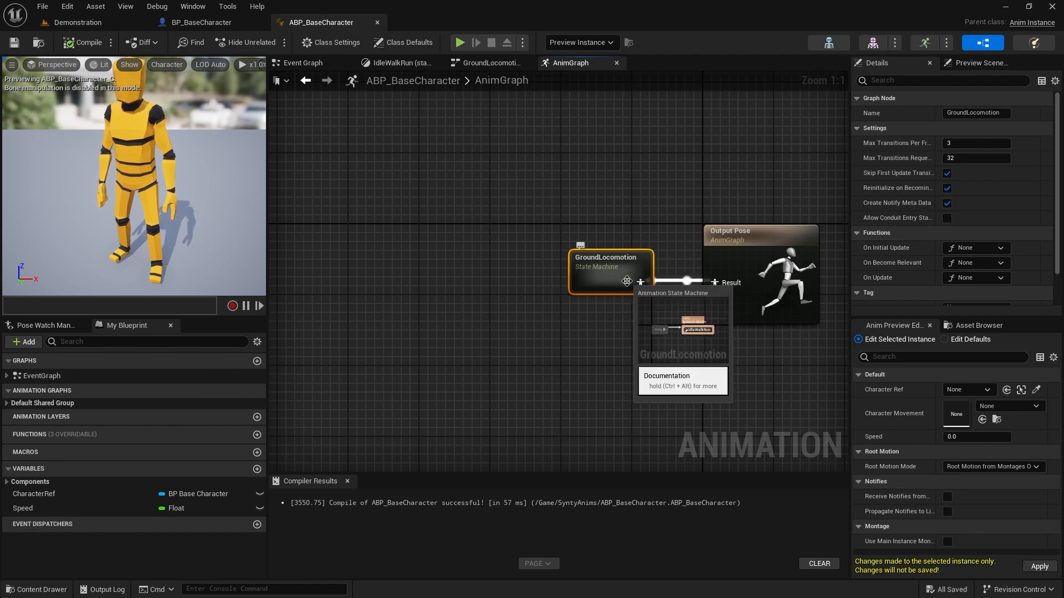
left_click_drag(625, 287, 440, 164)
left_click(499, 163, "alt")
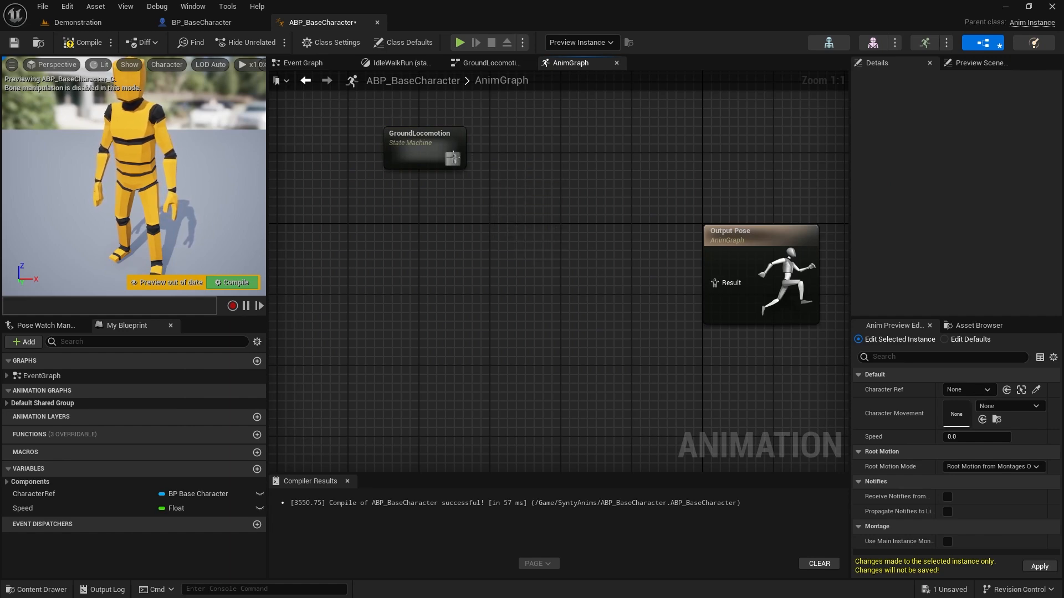
Add a new Save cached pose node fed by the GroundLocomotion state machine's output
left_click_drag(454, 159, 527, 161)
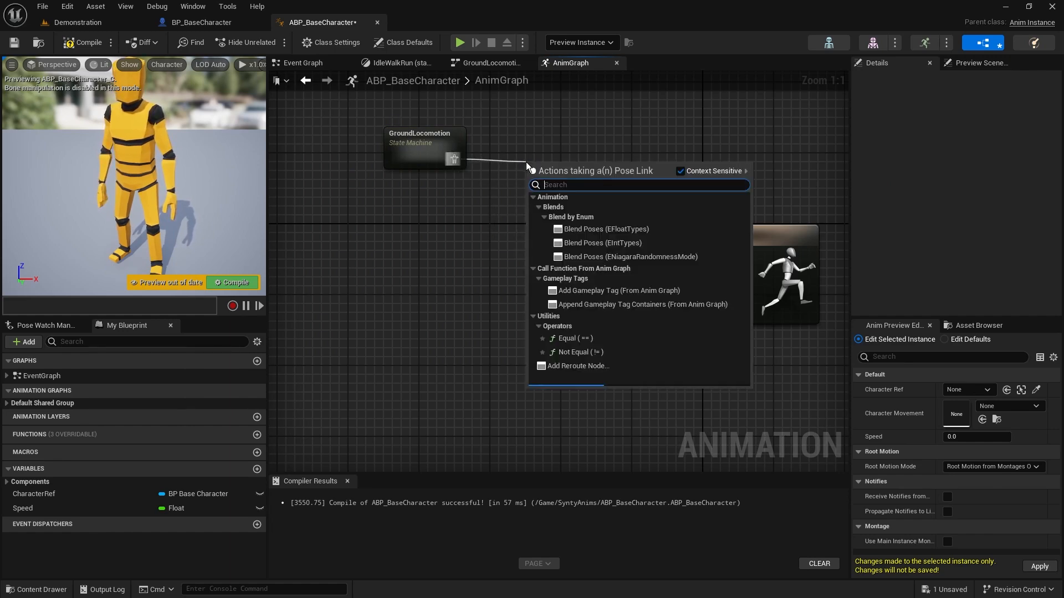
type("cache")
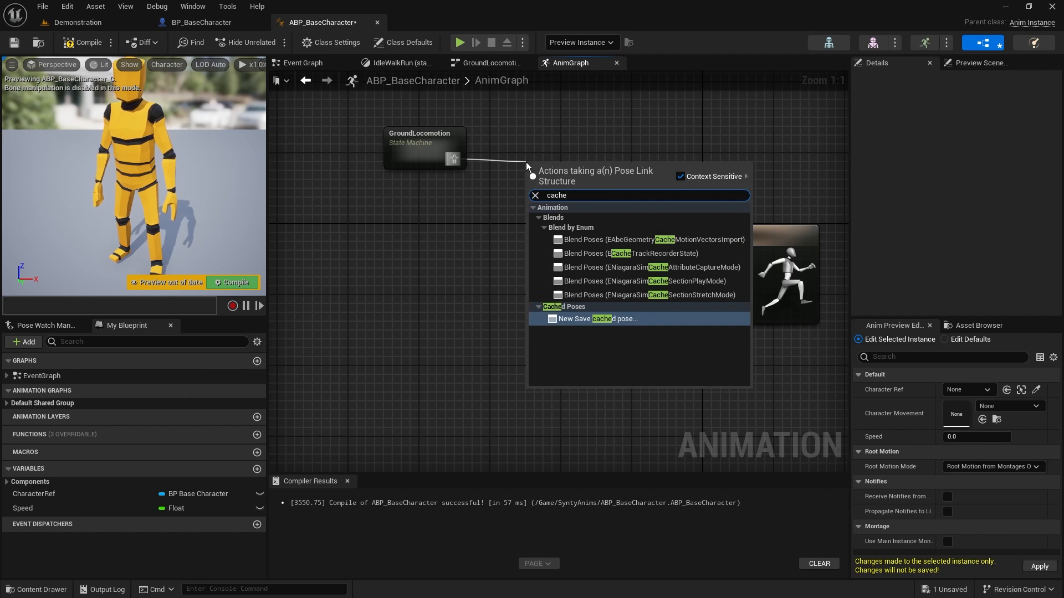
left_click(630, 319)
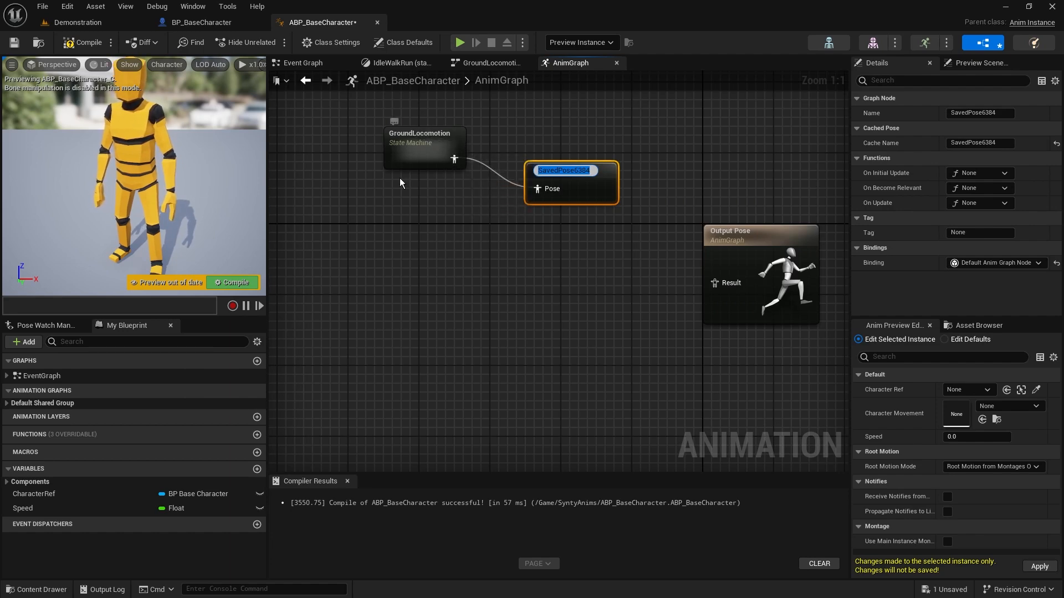
Name the saved cached pose GroundLocoPose and align its node directly beside GroundLocomotion
type("G")
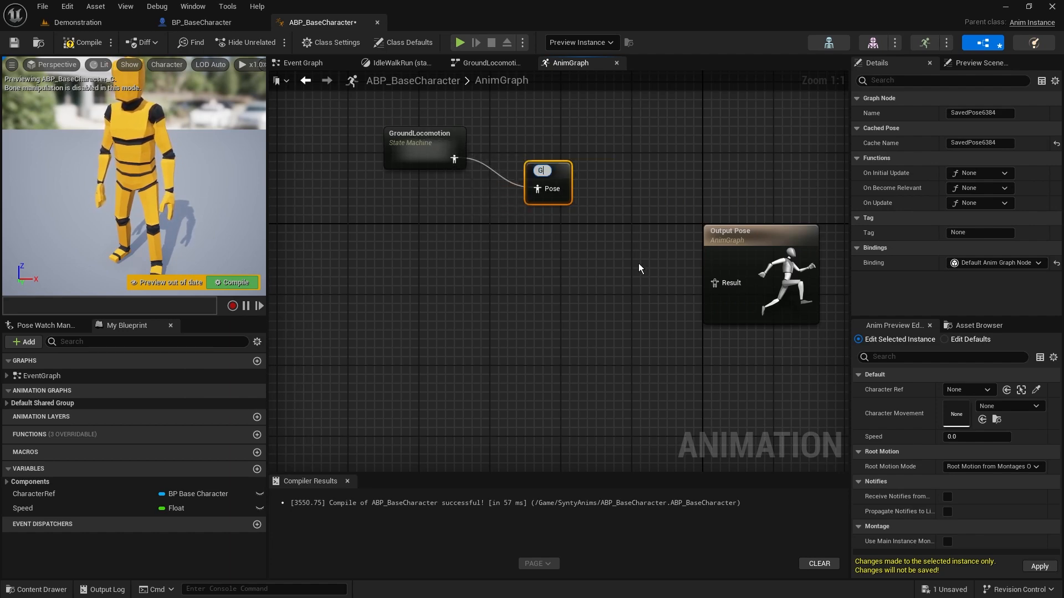
type("roundLocoPose")
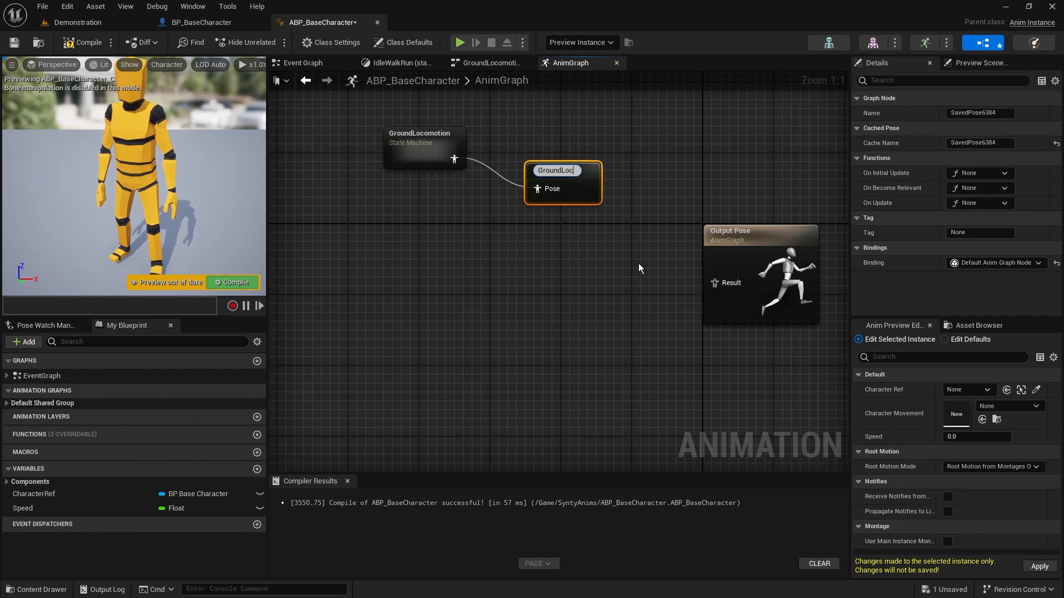
key("BackSpace")
key("BackSpace")
key("BackSpace")
key("BackSpace")
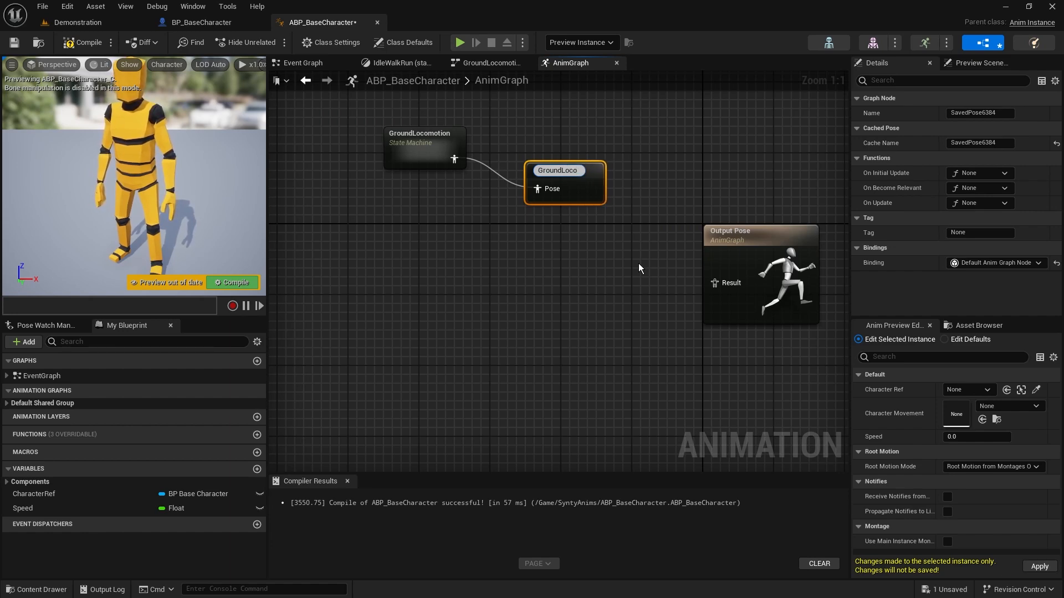
type("Pose")
key("Return")
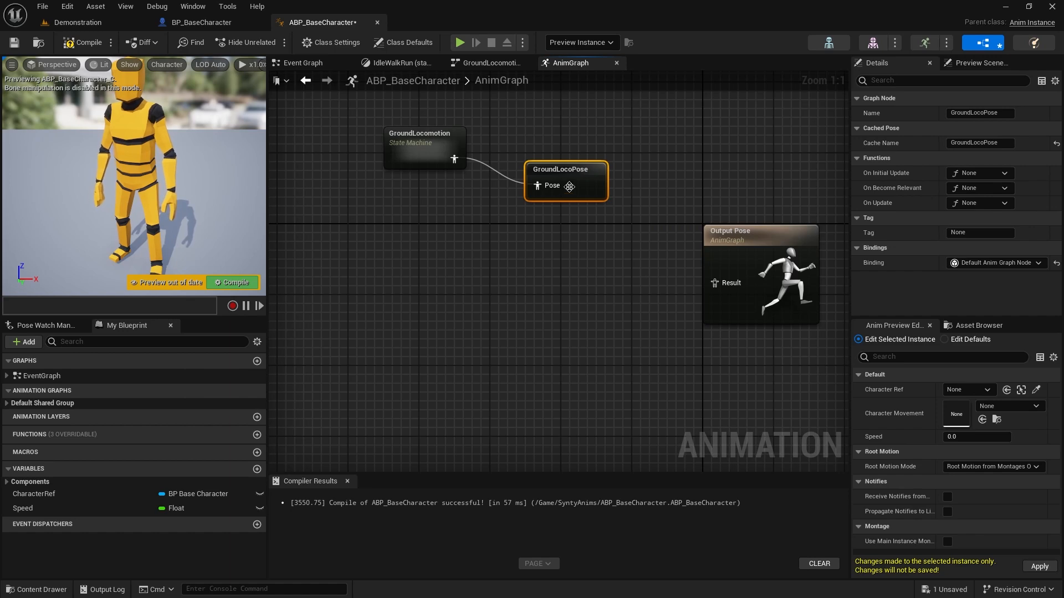
left_click_drag(569, 187, 535, 162)
left_click(447, 270)
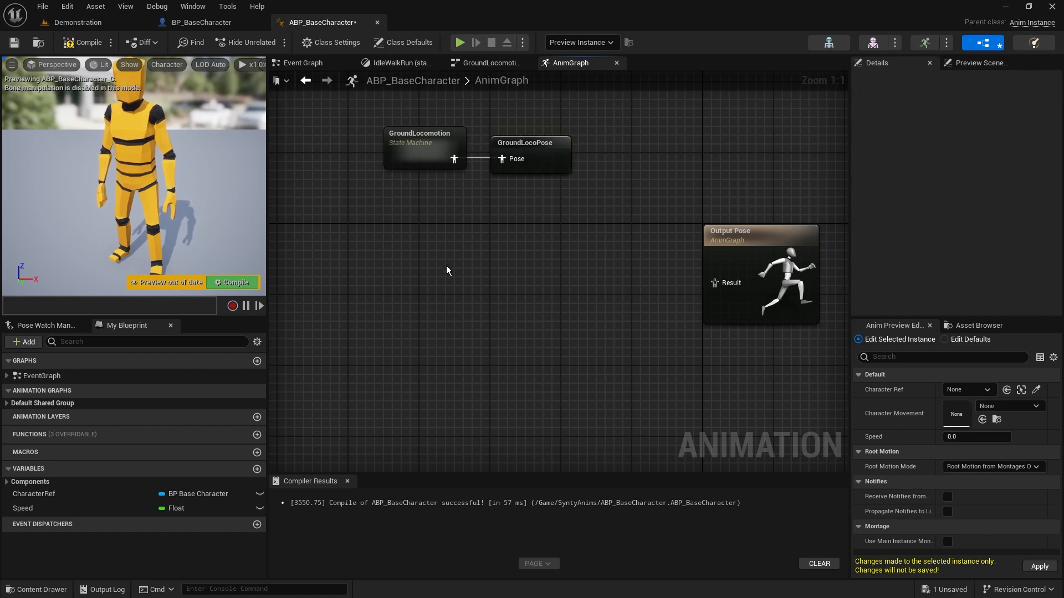
Feed Output Pose's Result from a new Use cached pose 'GroundLocoPose' node placed beside it, and compile and save the blueprint
right_click(446, 271)
type("groundloco")
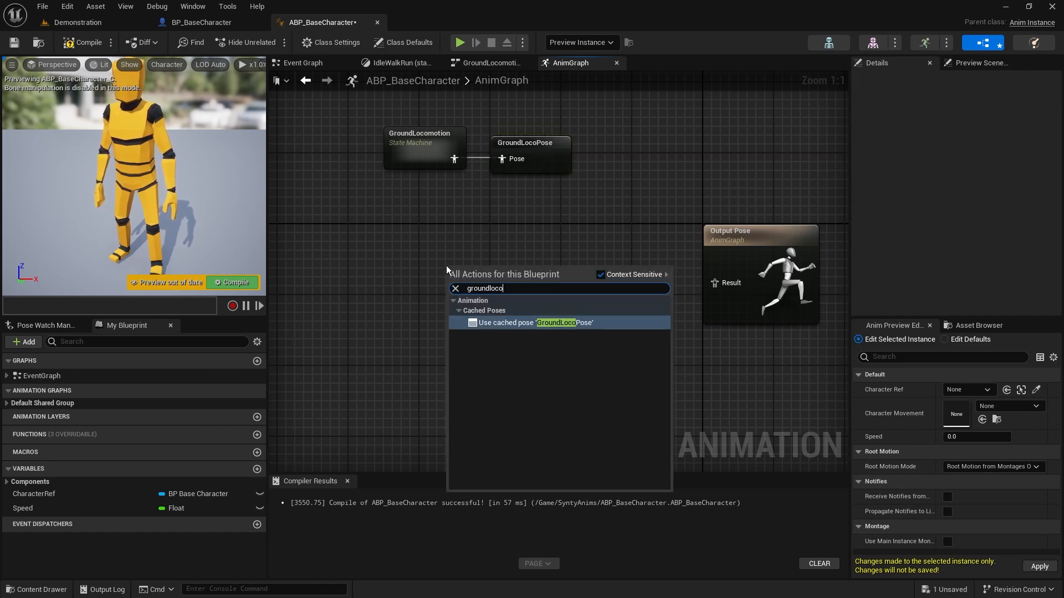
key("Return")
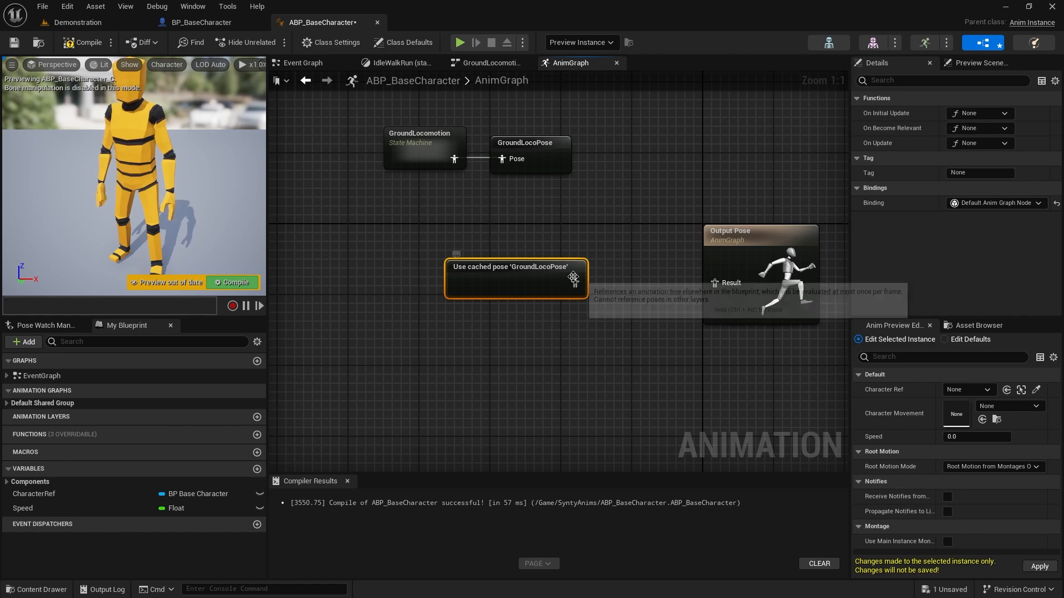
left_click_drag(574, 278, 723, 284)
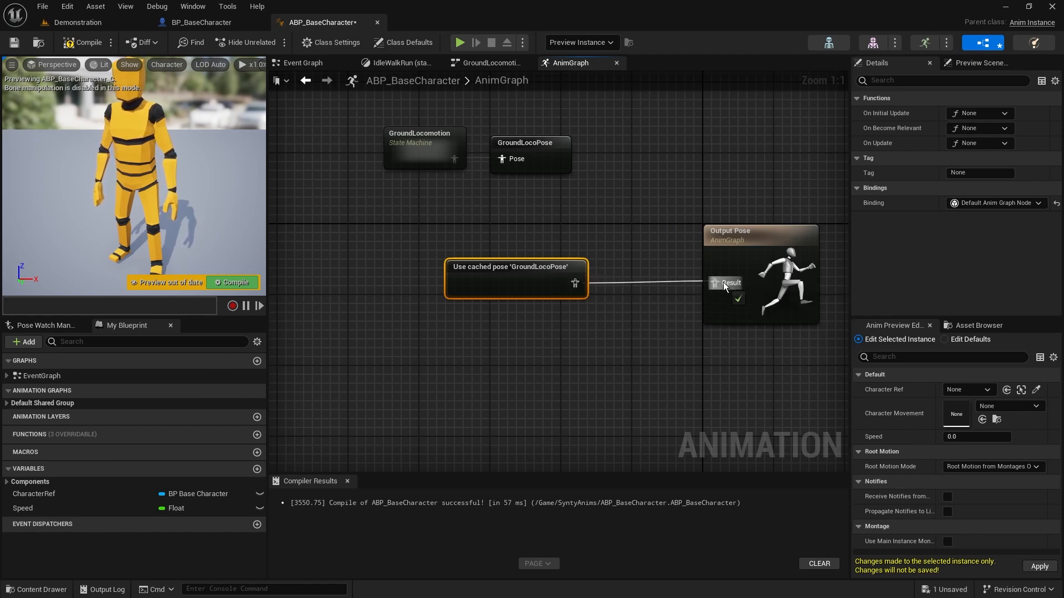
left_click_drag(515, 272, 604, 272)
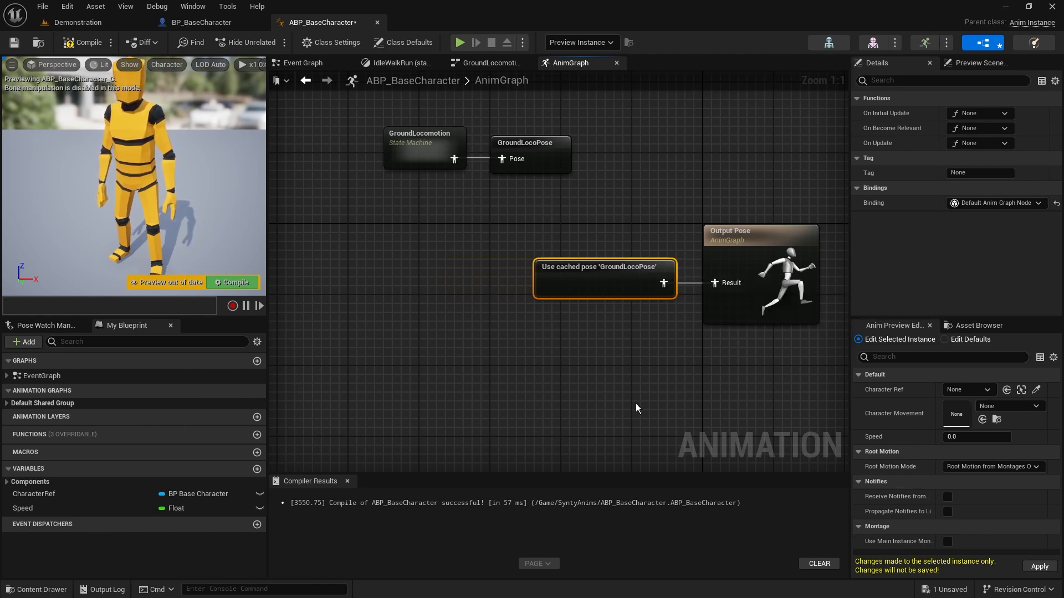
key("F7")
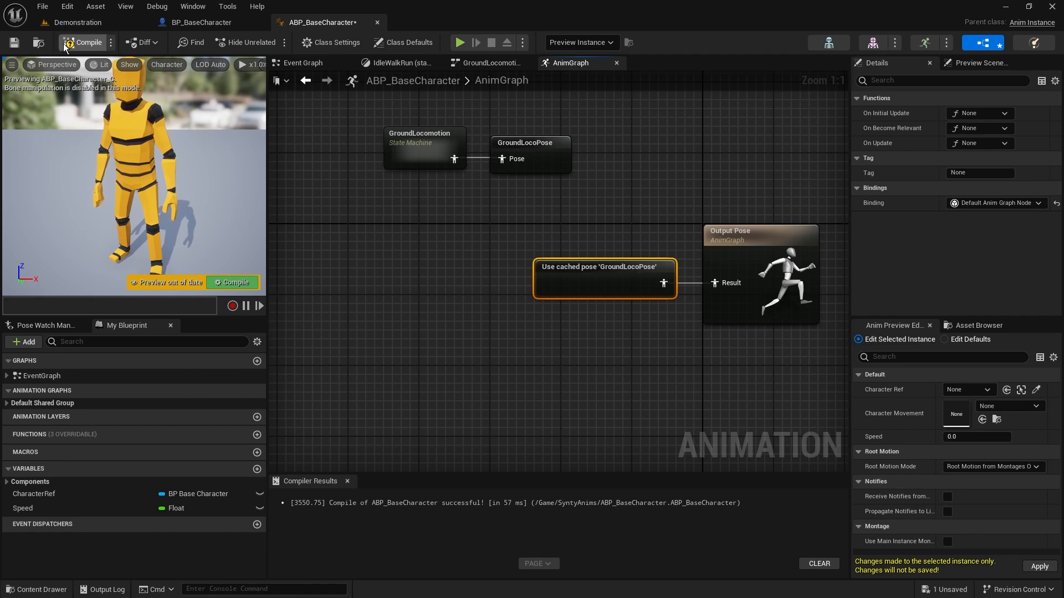
key("ctrl+s")
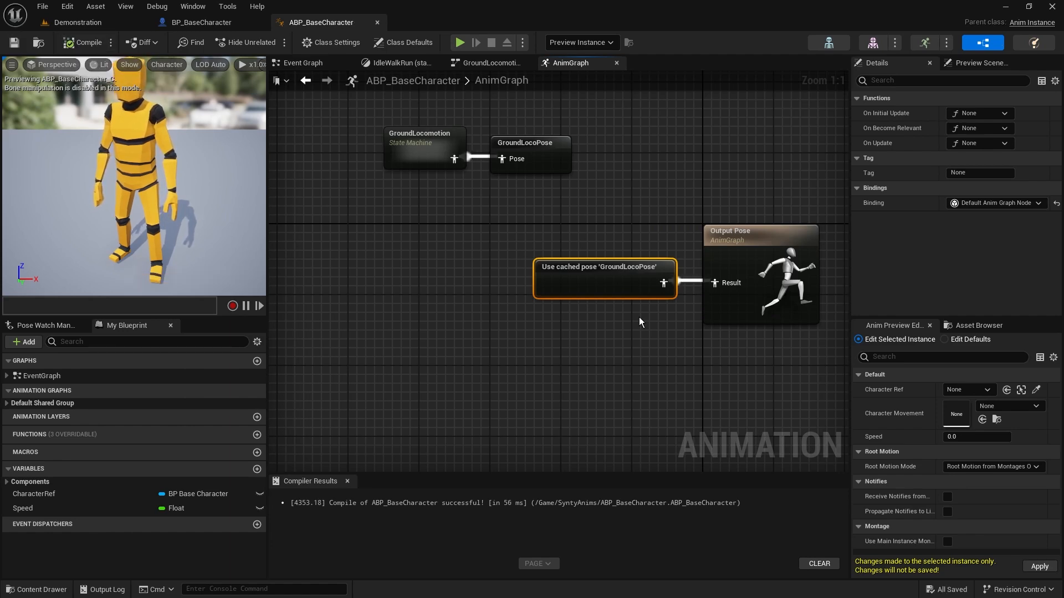
Add a new state machine named Locomotion in the empty area of the AnimGraph below the existing nodes
right_click_drag(421, 264, 494, 250)
right_click(451, 327)
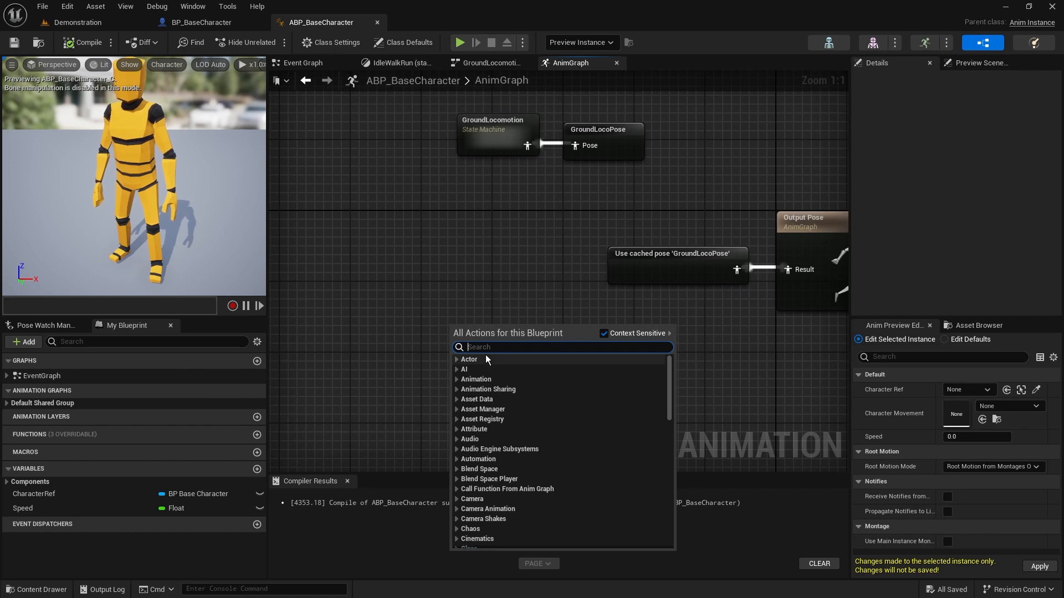
type("state")
type(" machin")
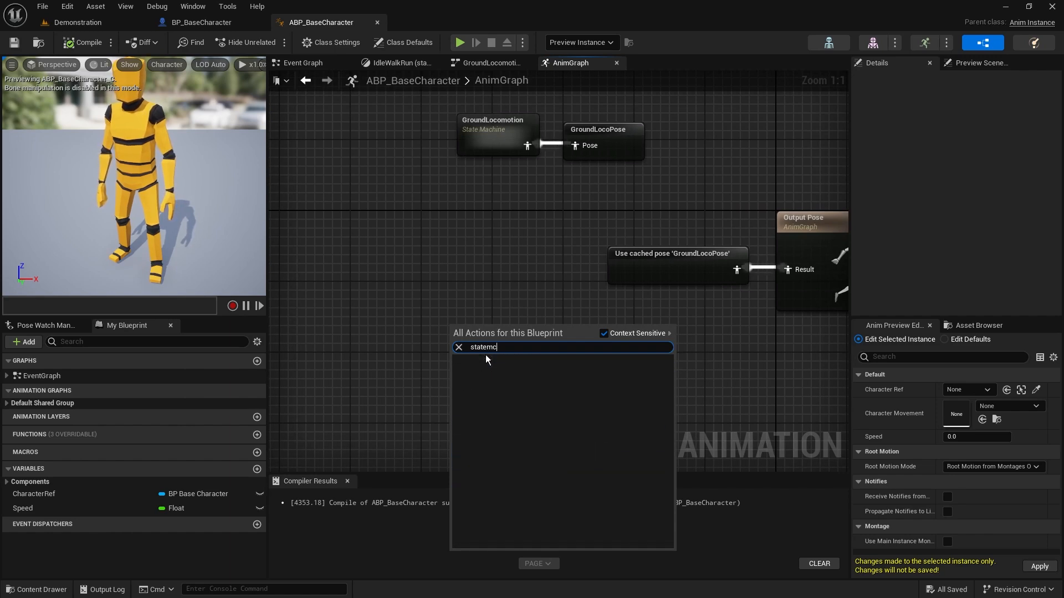
key("Return")
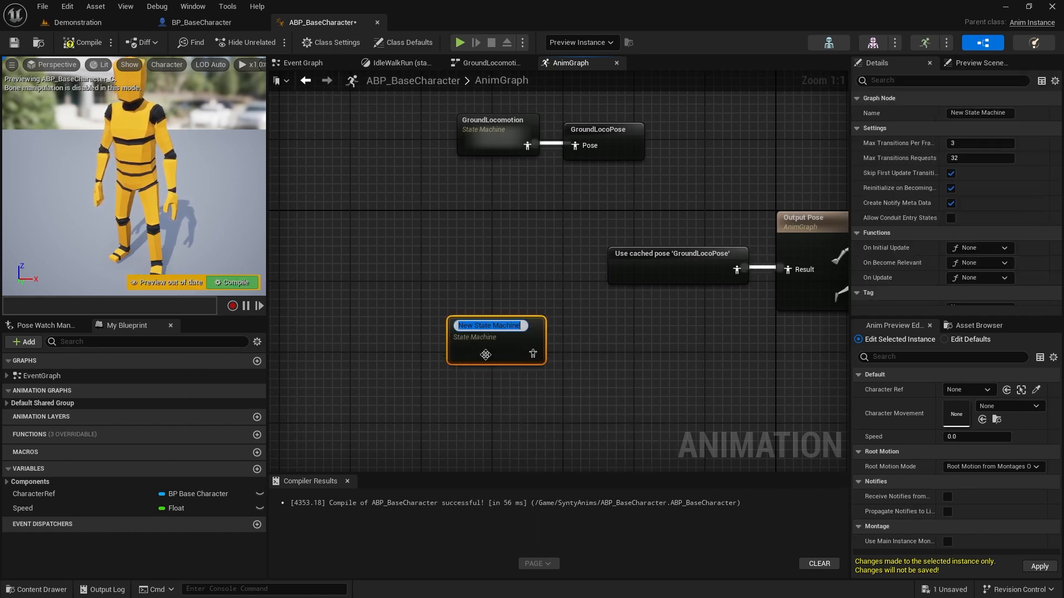
type("Locom")
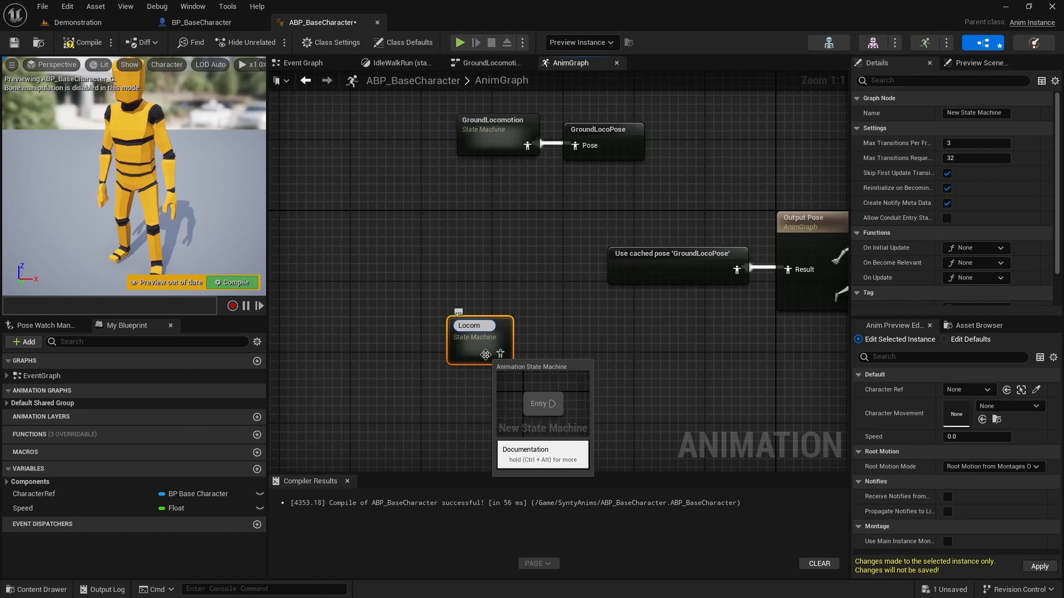
type("ot")
key("BackSpace")
type("otion")
key("Return")
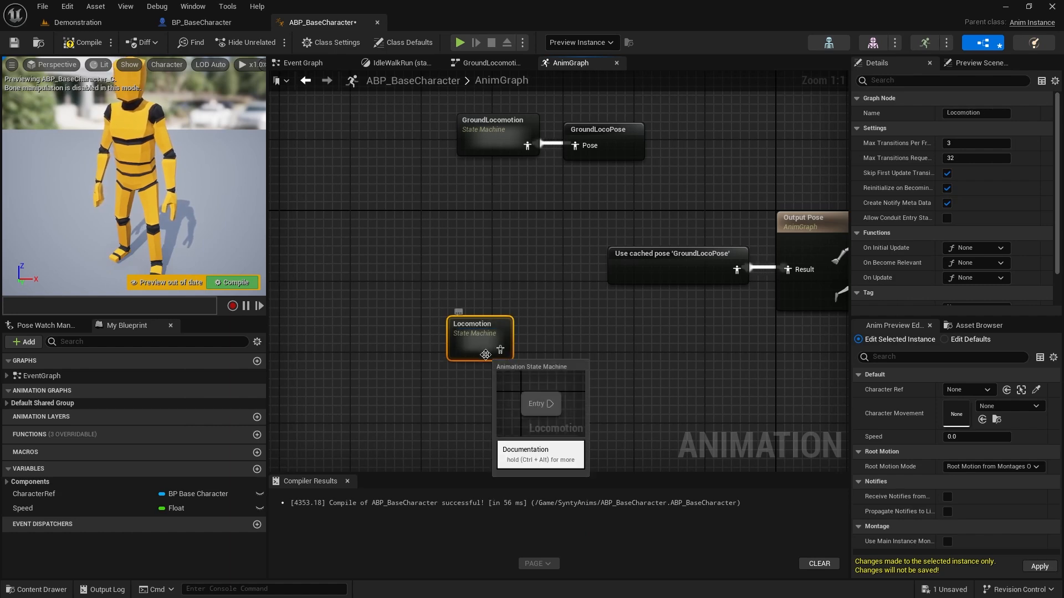
Move the Locomotion state machine up, level with and just before the Use cached pose 'GroundLocoPose' node
left_click_drag(424, 103, 553, 165)
left_click(484, 286)
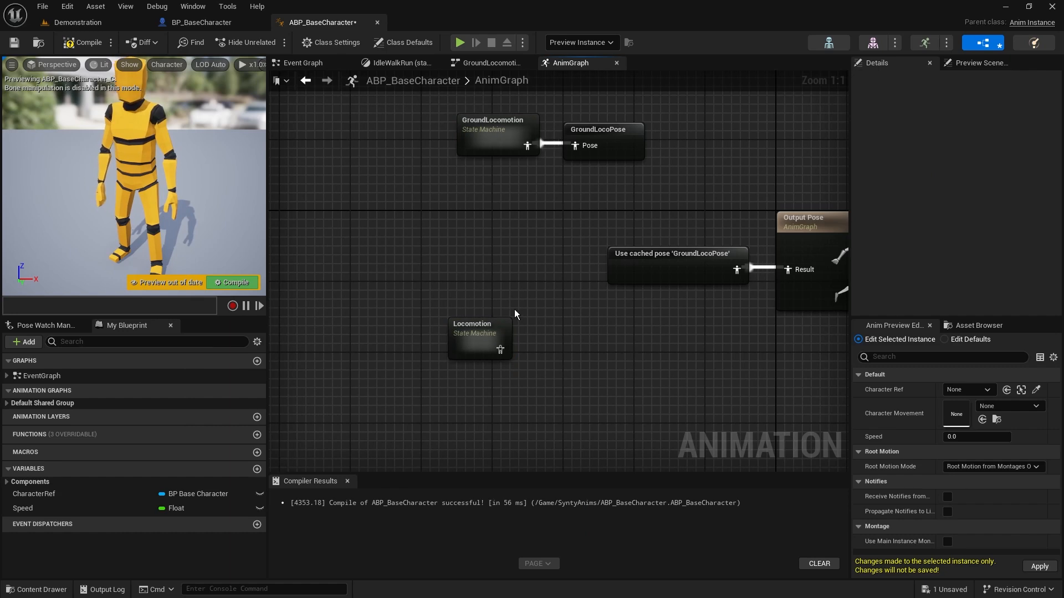
left_click_drag(468, 334, 502, 271)
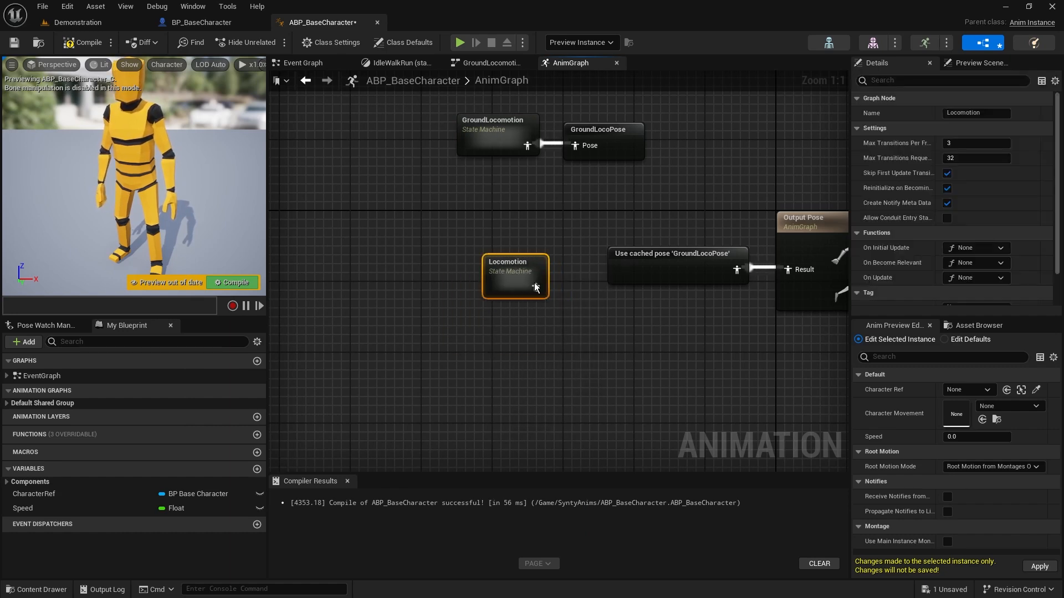
Disconnect the Use cached pose 'GroundLocoPose' node from Output Pose and delete it from the AnimGraph
left_click(737, 270, "alt")
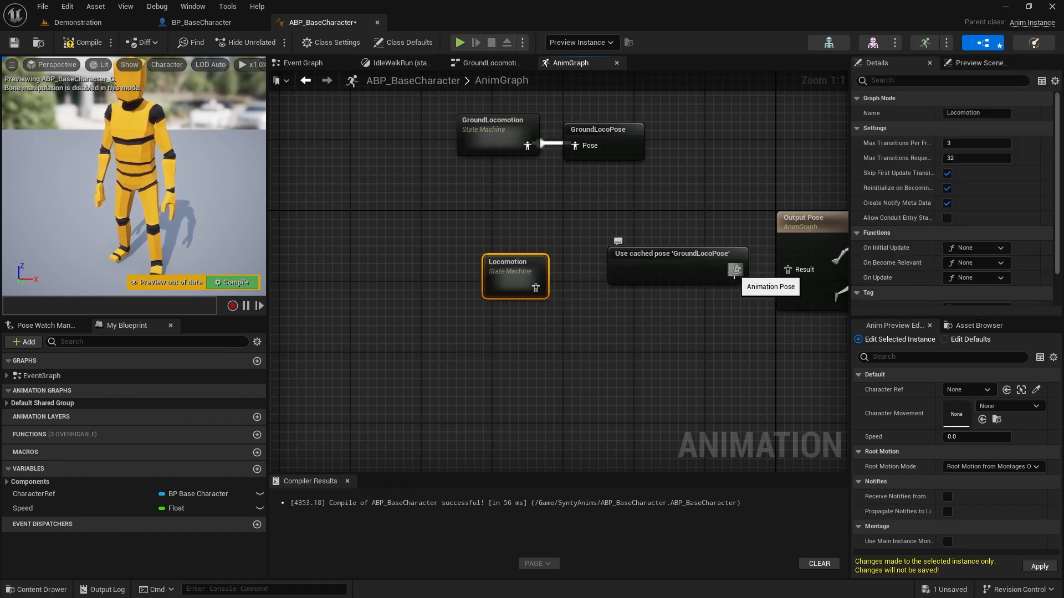
left_click_drag(716, 268, 446, 225)
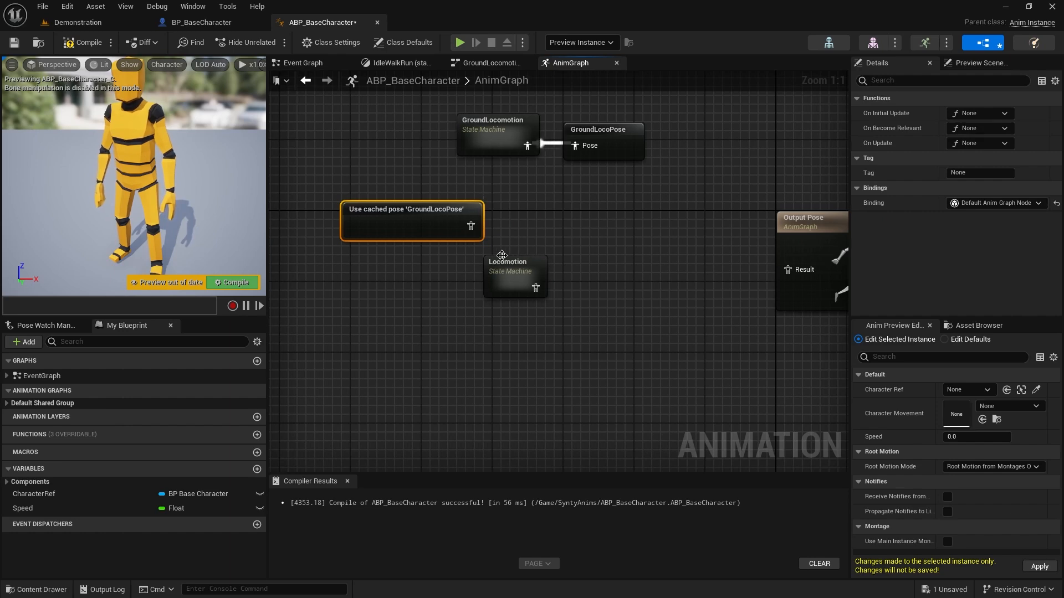
key("Delete")
Connect the Locomotion state machine to Output Pose's Result, place it just before that node, and compile the blueprint
left_click_drag(536, 294, 788, 270)
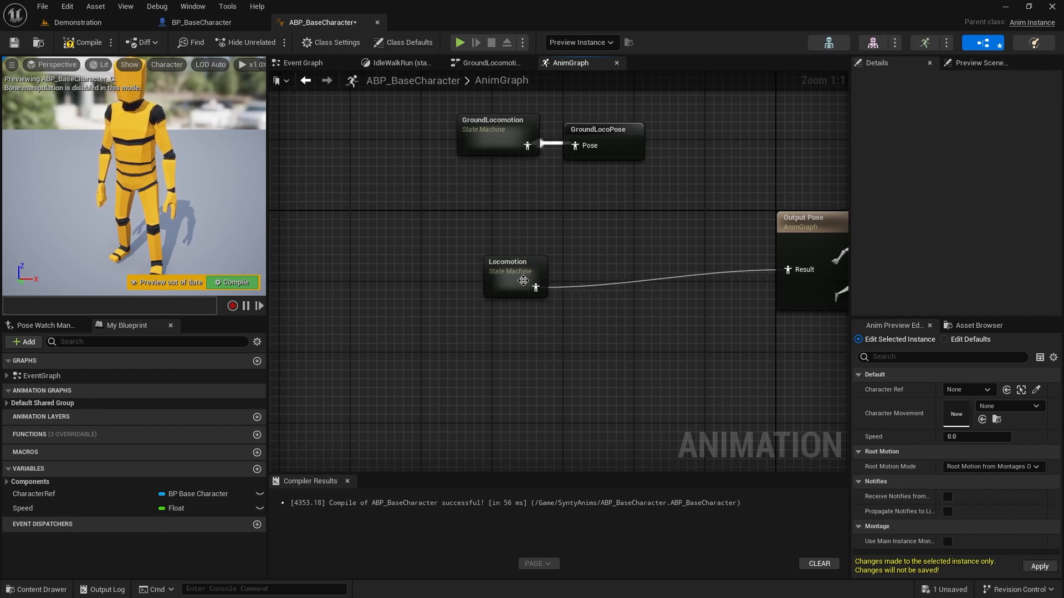
left_click_drag(520, 265, 697, 256)
key("F7")
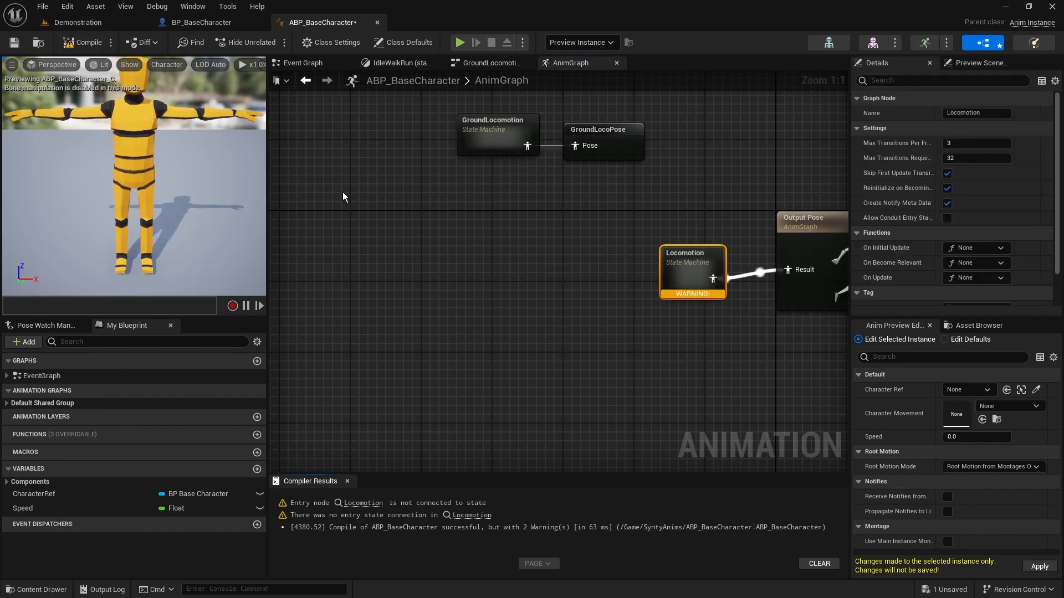
left_click_drag(693, 287, 676, 278)
Inside the Locomotion state machine, add a state named GroundLocomotion and connect Entry to it
double_click(676, 271)
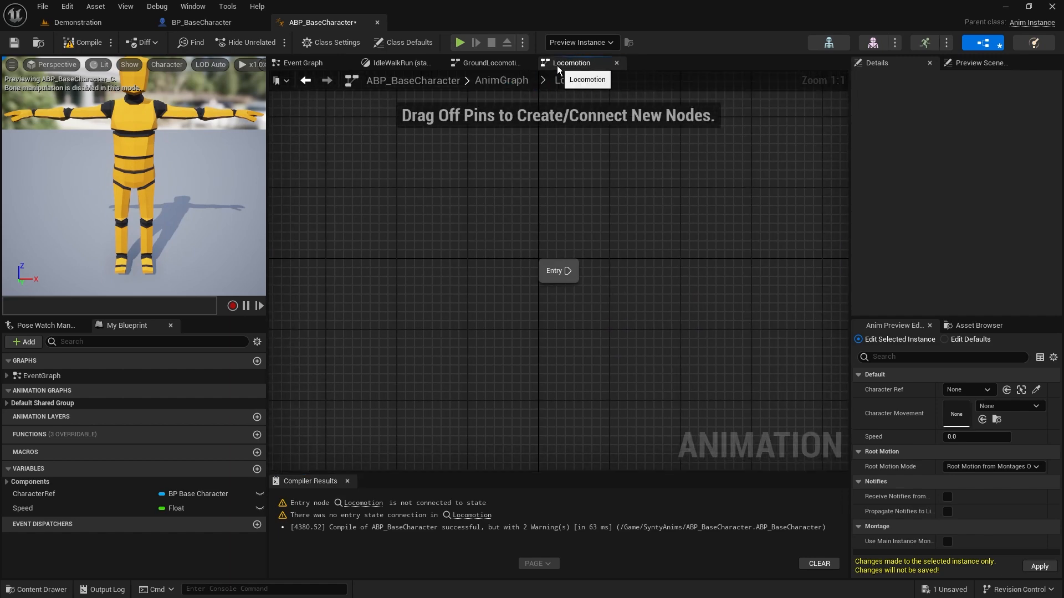
right_click_drag(557, 327, 452, 252)
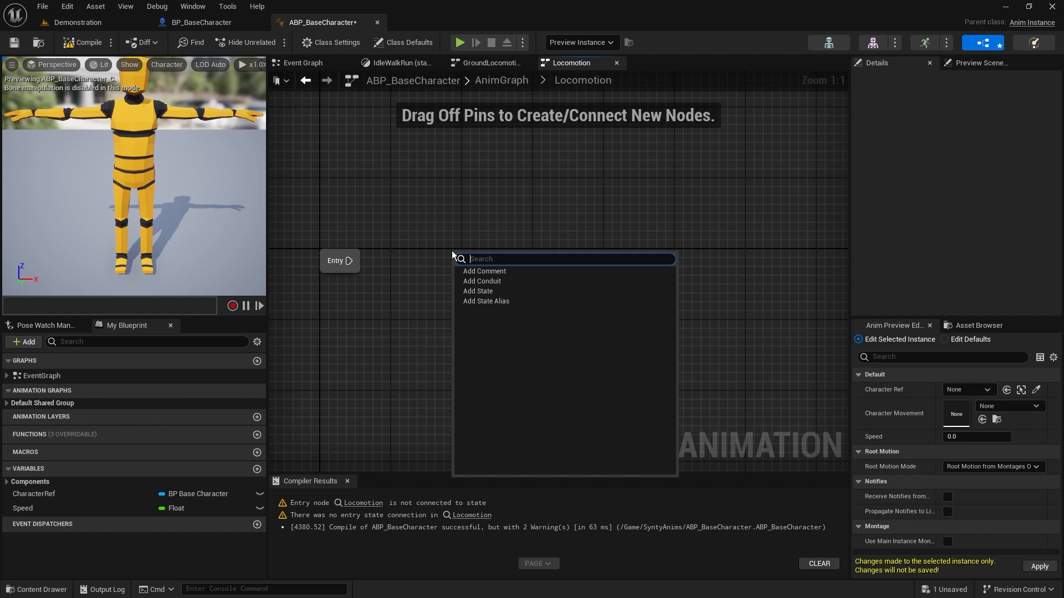
left_click(498, 291)
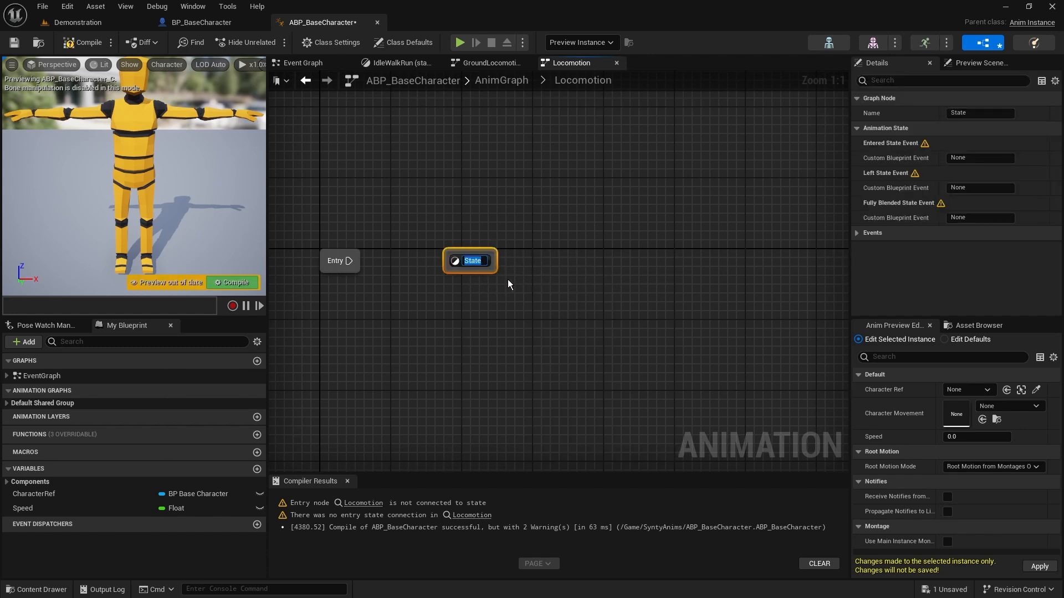
type("GroundLocom")
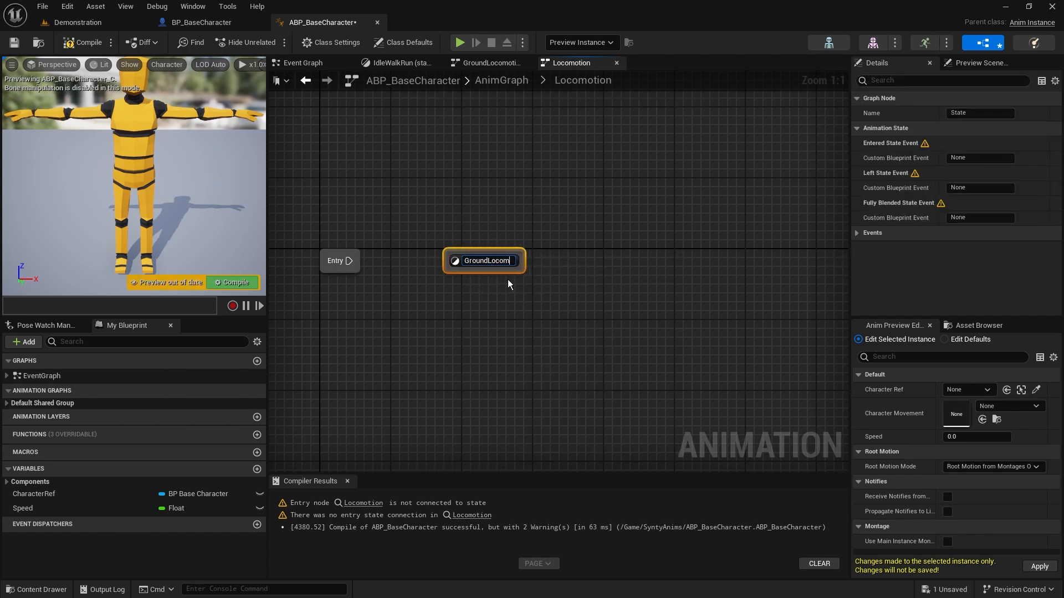
type("otion")
key("Return")
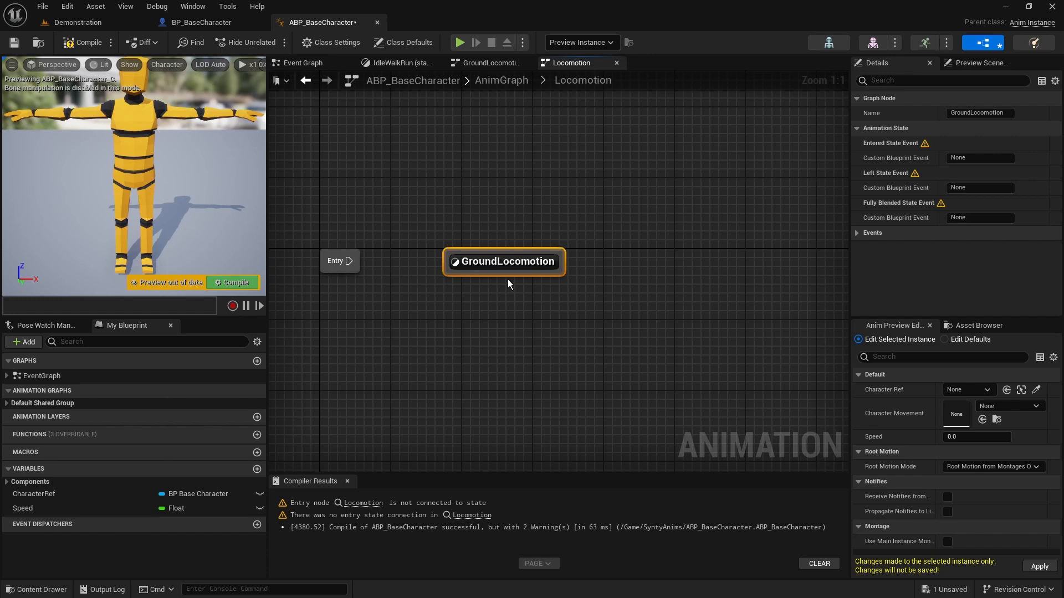
left_click_drag(349, 261, 449, 269)
Inside the GroundLocomotion state, feed Output Animation Pose's Result from a new Use cached pose 'GroundLocoPose' node placed beside it
double_click(519, 265)
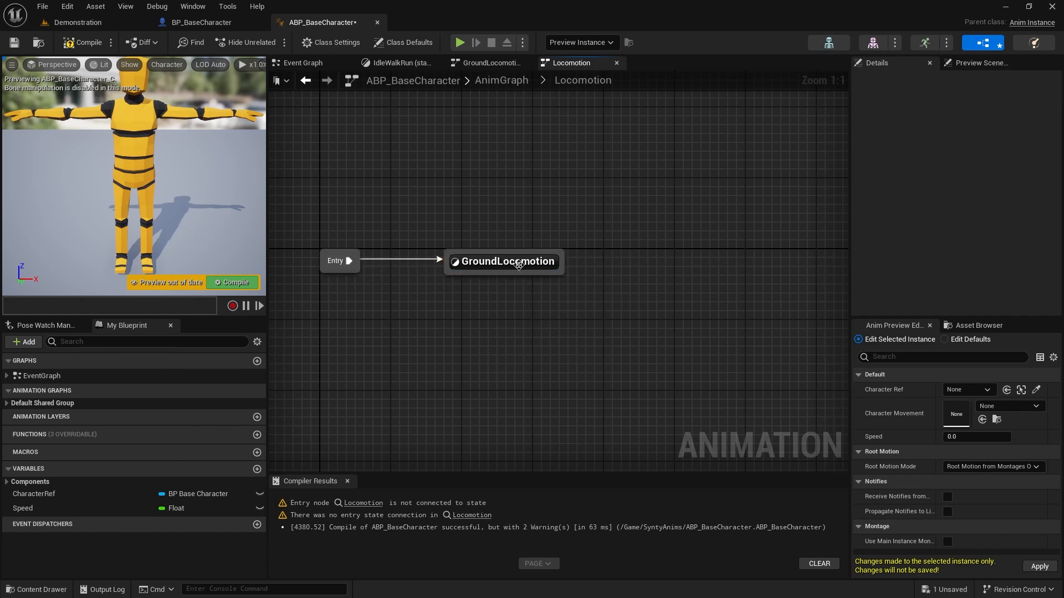
double_click(504, 267)
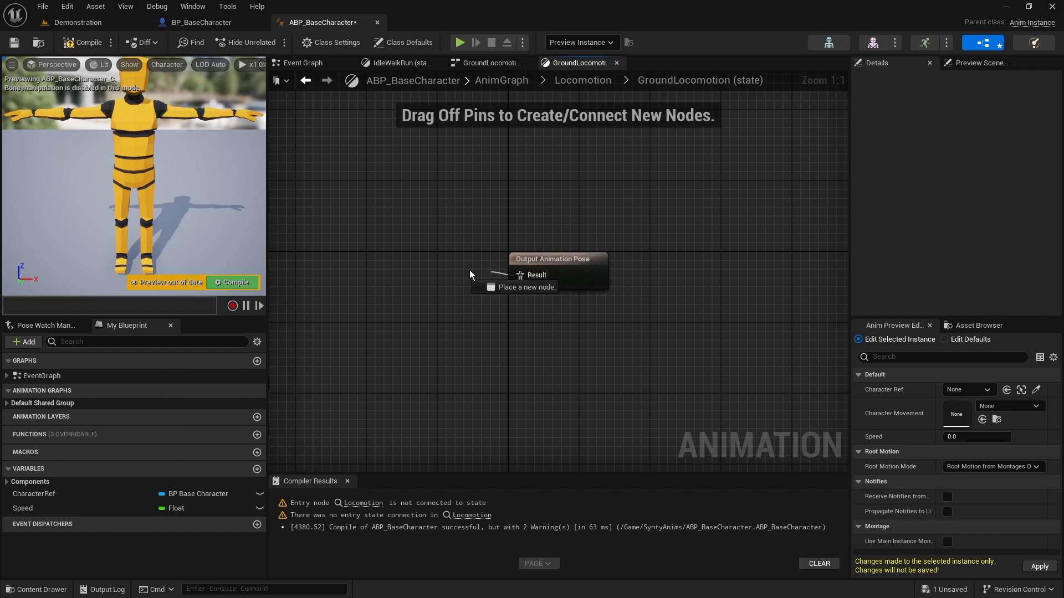
left_click_drag(469, 270, 420, 267)
type("pose")
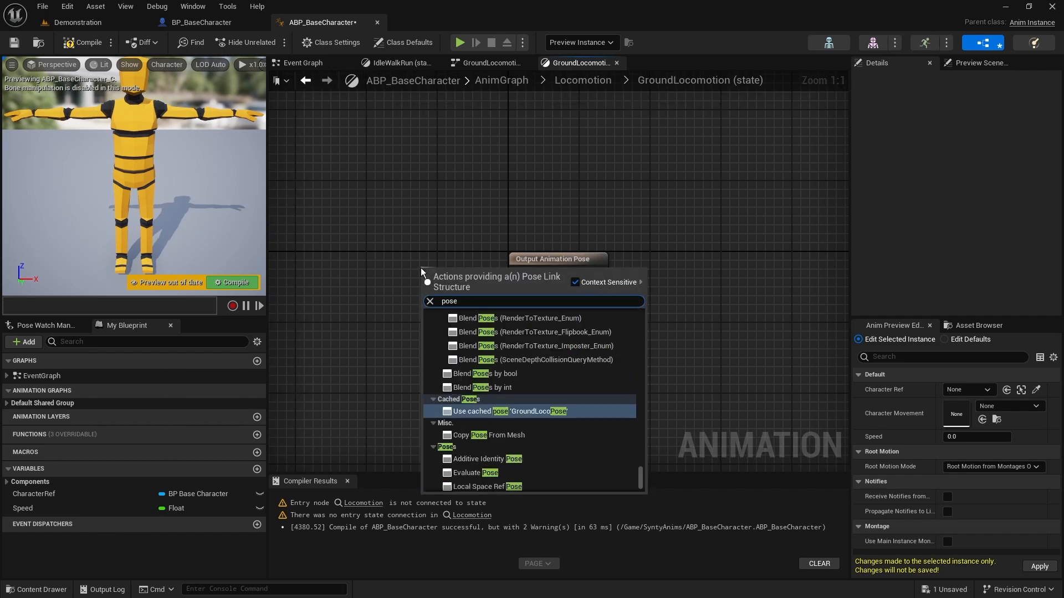
key("BackSpace")
key("BackSpace")
key("BackSpace")
key("BackSpace")
type("groundl")
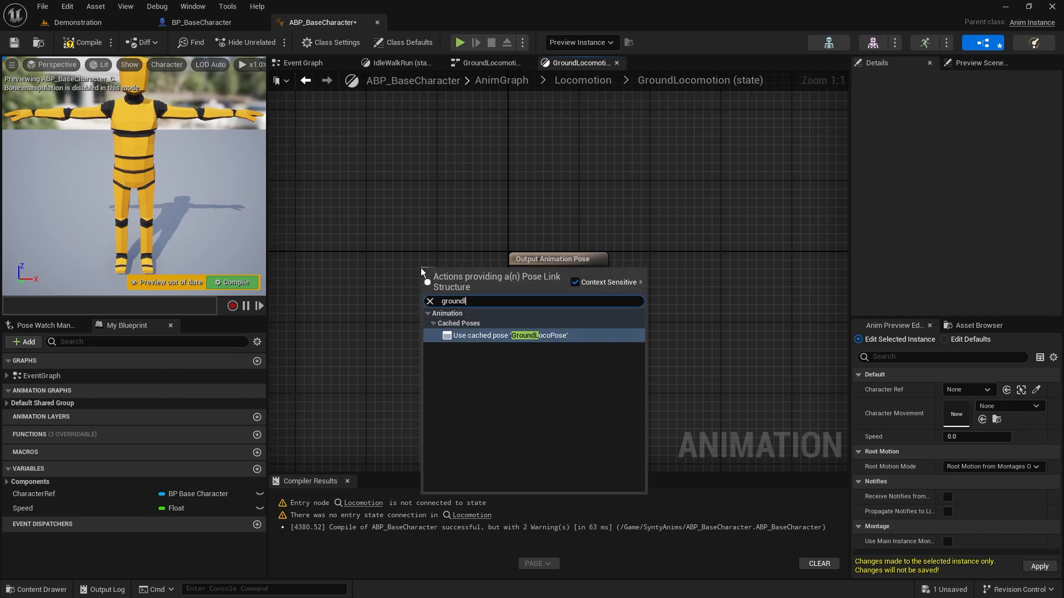
type("oc")
left_click(545, 339)
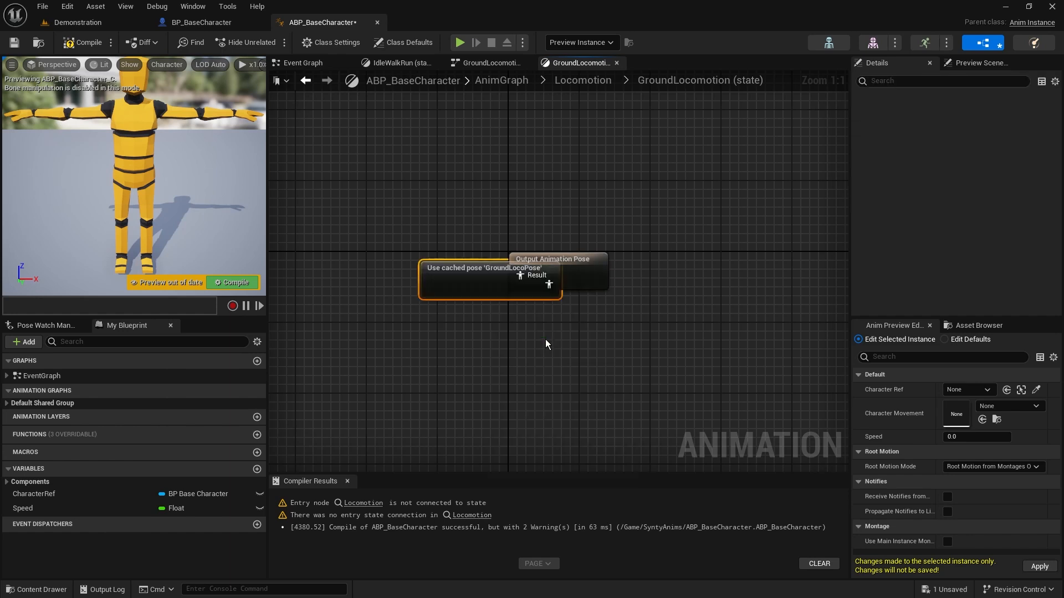
left_click_drag(484, 282, 412, 274)
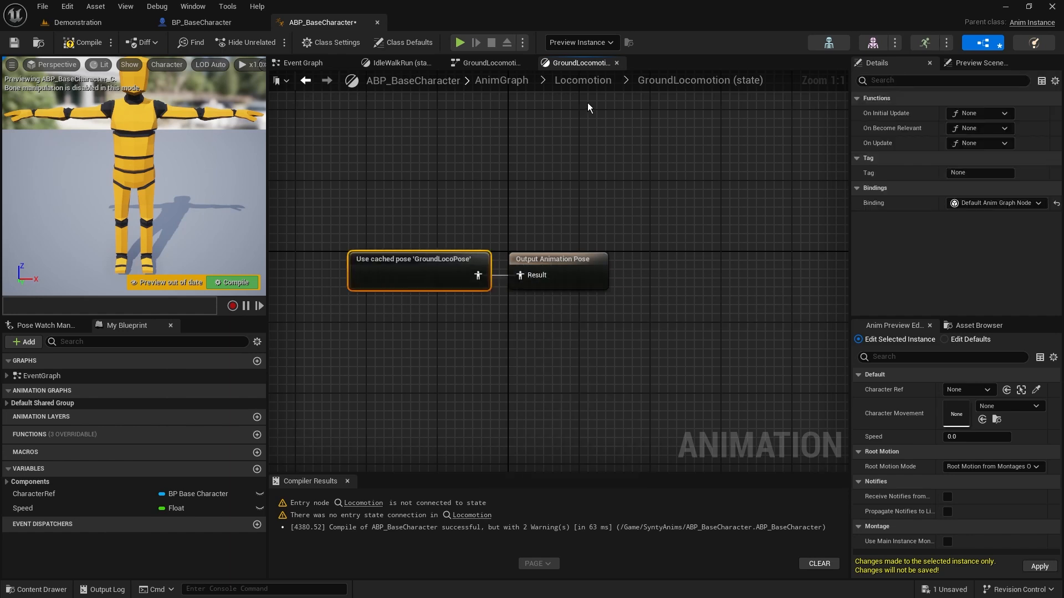
Back in the Locomotion state machine, move the GroundLocomotion state closer to Entry, and compile and save the blueprint
left_click(582, 80)
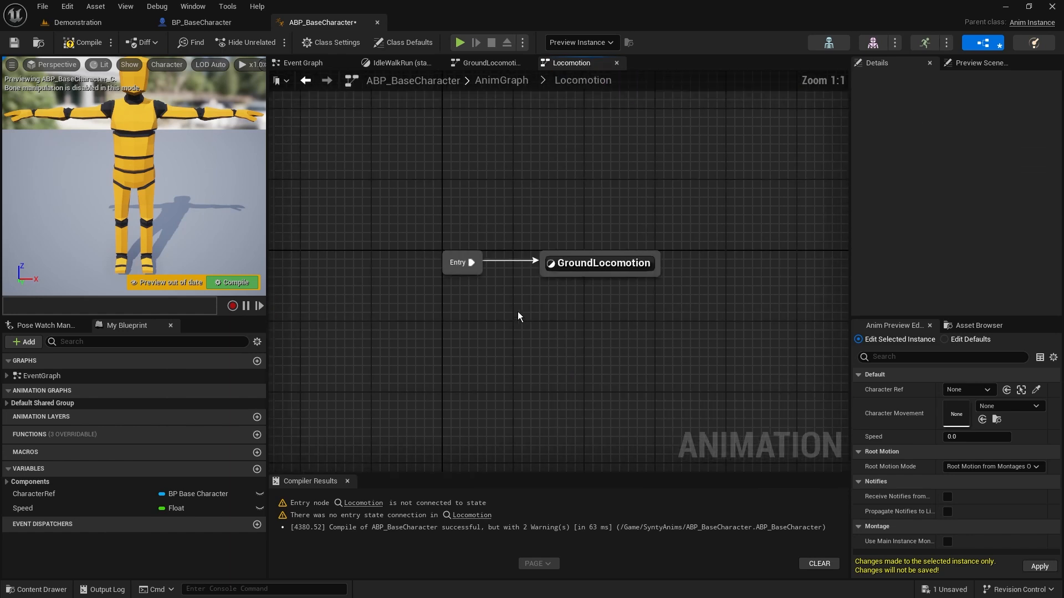
left_click_drag(599, 268, 572, 268)
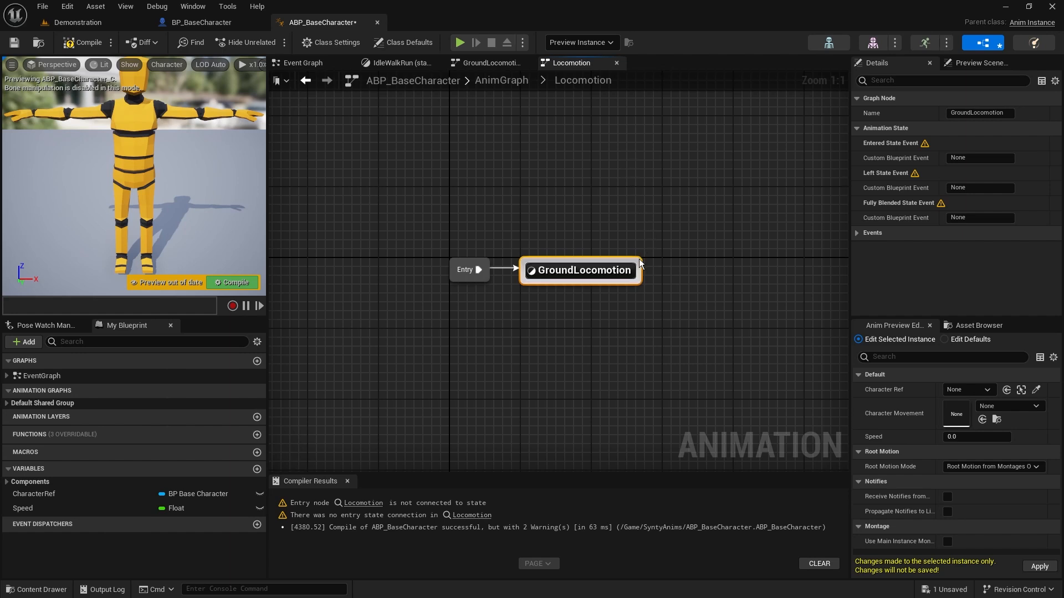
right_click_drag(792, 204, 701, 274)
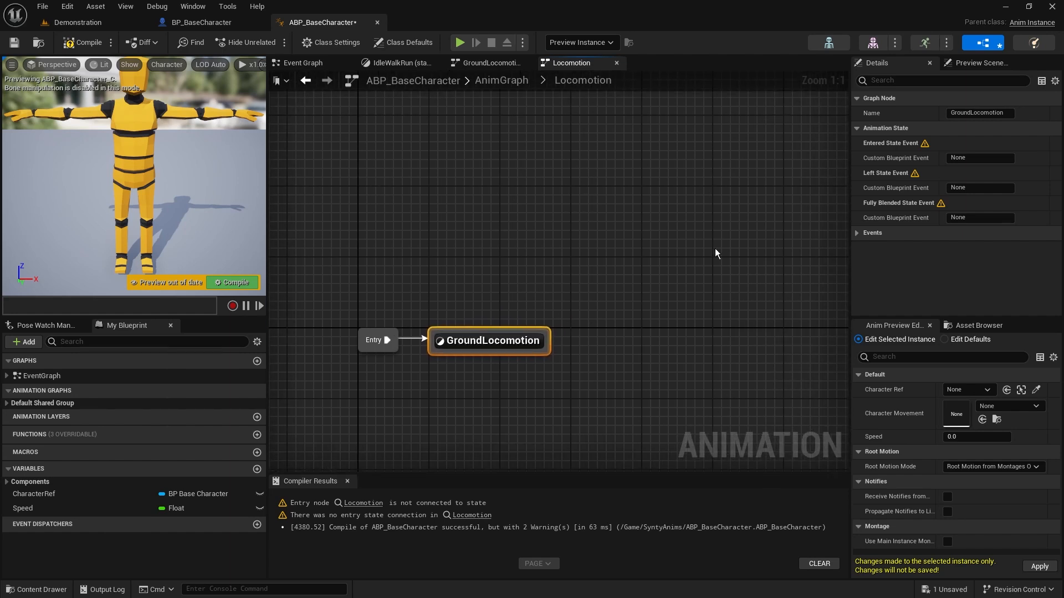
left_click(83, 42)
left_click(14, 42)
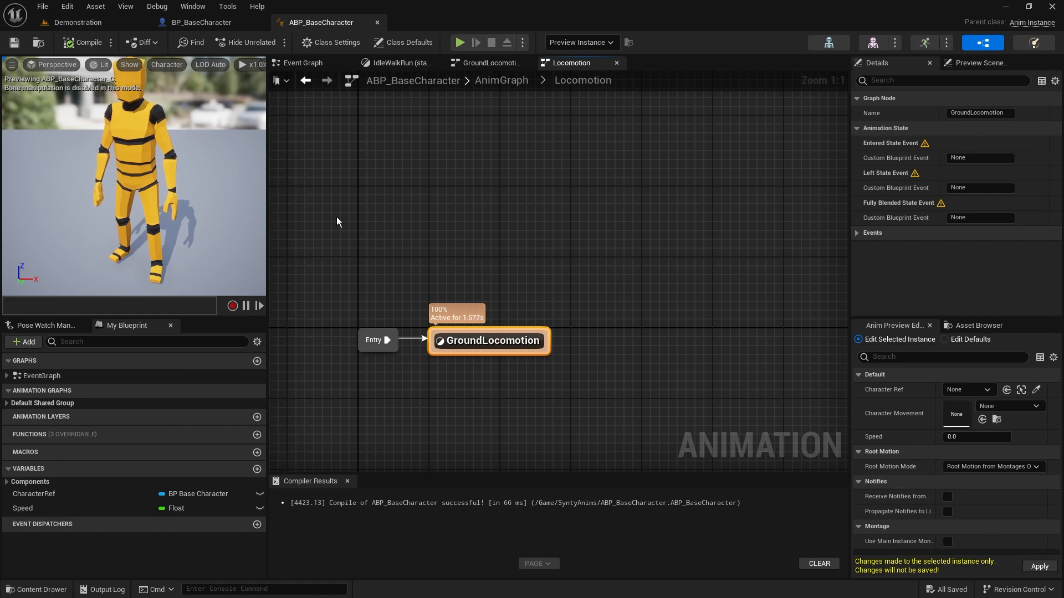
Close the IdleWalkRun state graph and shift the Locomotion state machine slightly farther from Output Pose in the AnimGraph
left_click(486, 61)
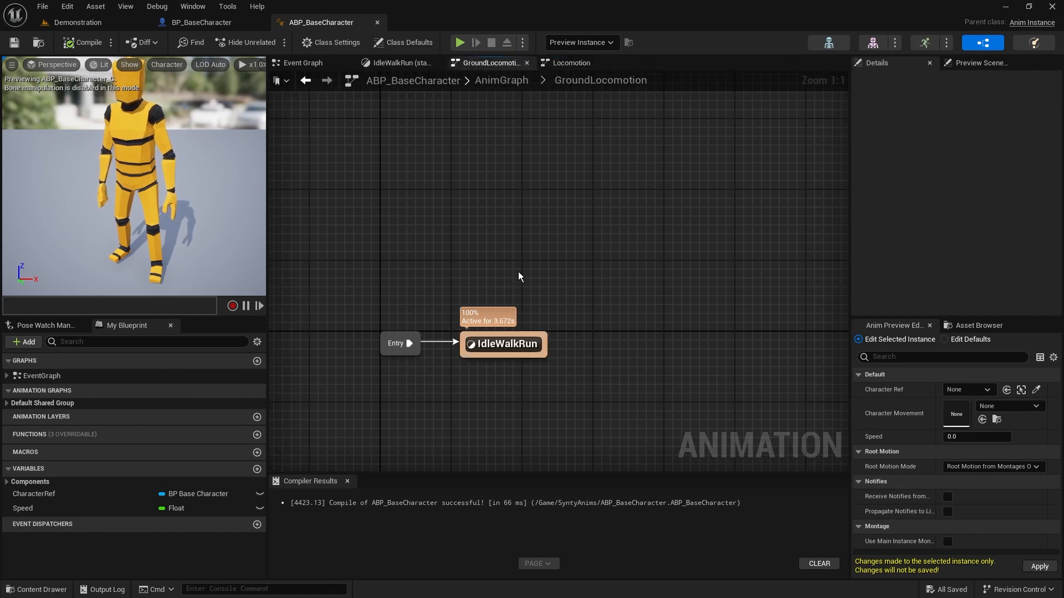
left_click(437, 63)
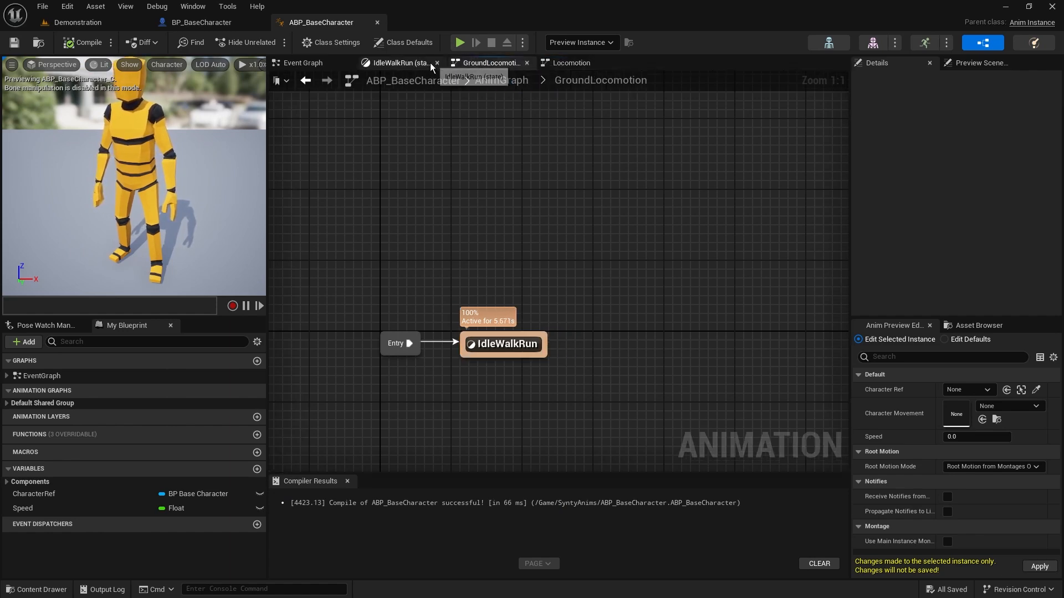
left_click(487, 81)
left_click_drag(493, 242, 438, 201)
left_click(533, 272)
left_click_drag(566, 308, 538, 308)
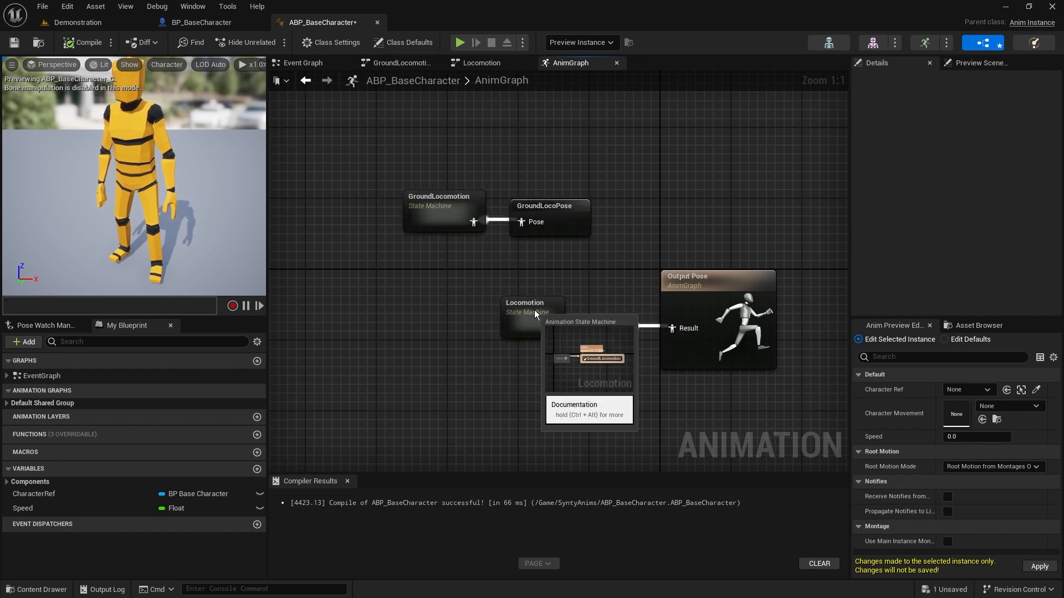
Reopen the Locomotion state machine, compile the blueprint, and clear the selection of the GroundLocomotion state
double_click(533, 310)
left_click(561, 271)
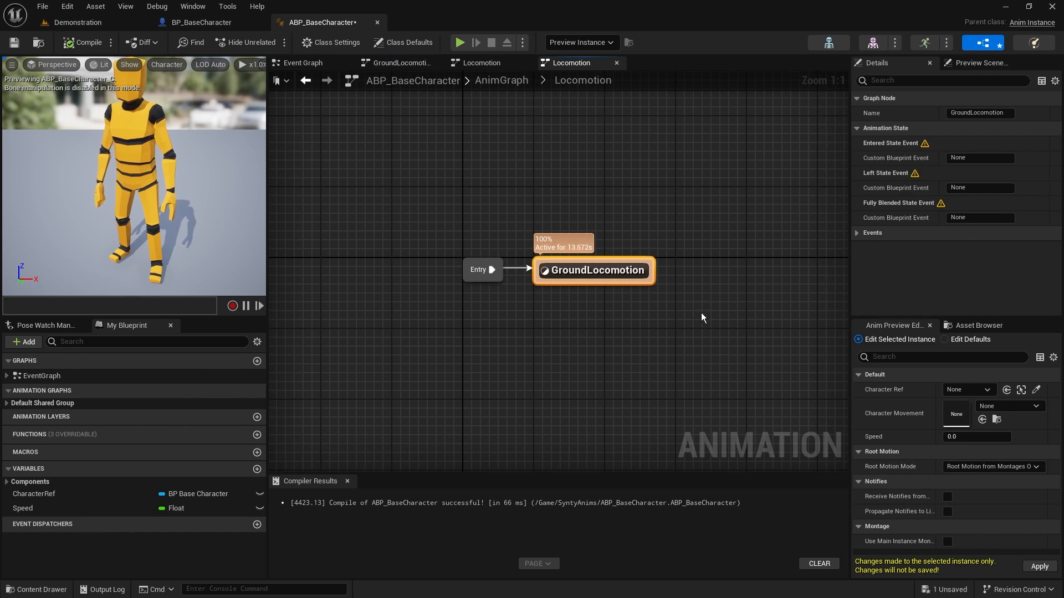
left_click_drag(701, 312, 518, 214)
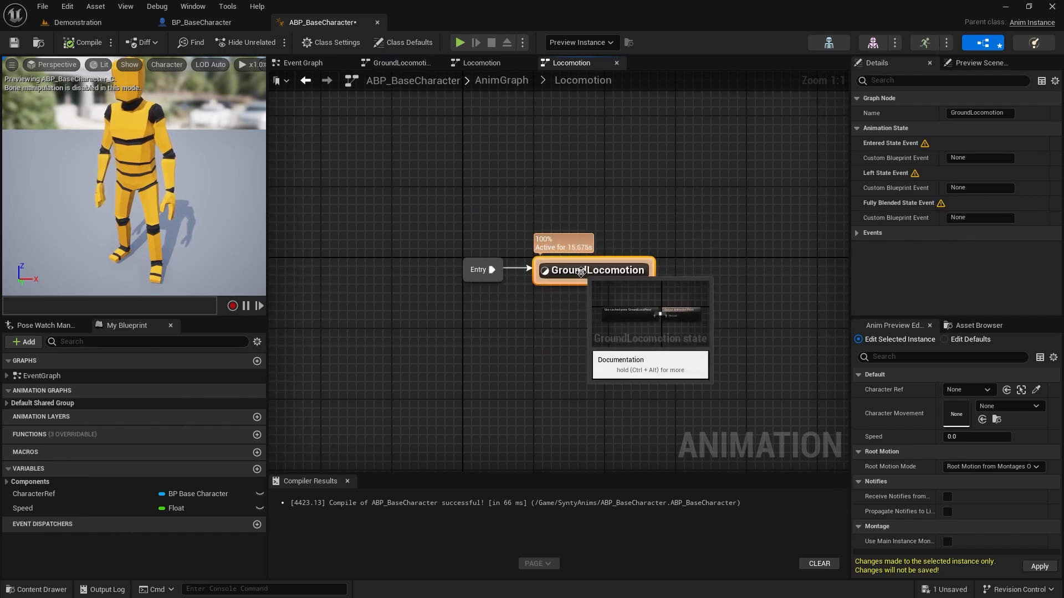
left_click(84, 38)
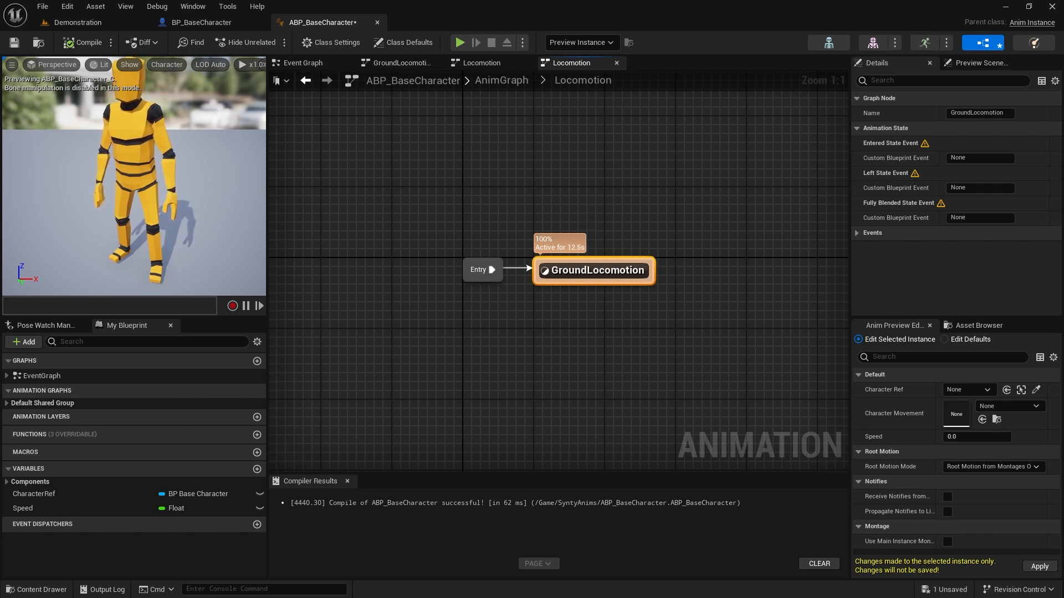
left_click(639, 348)
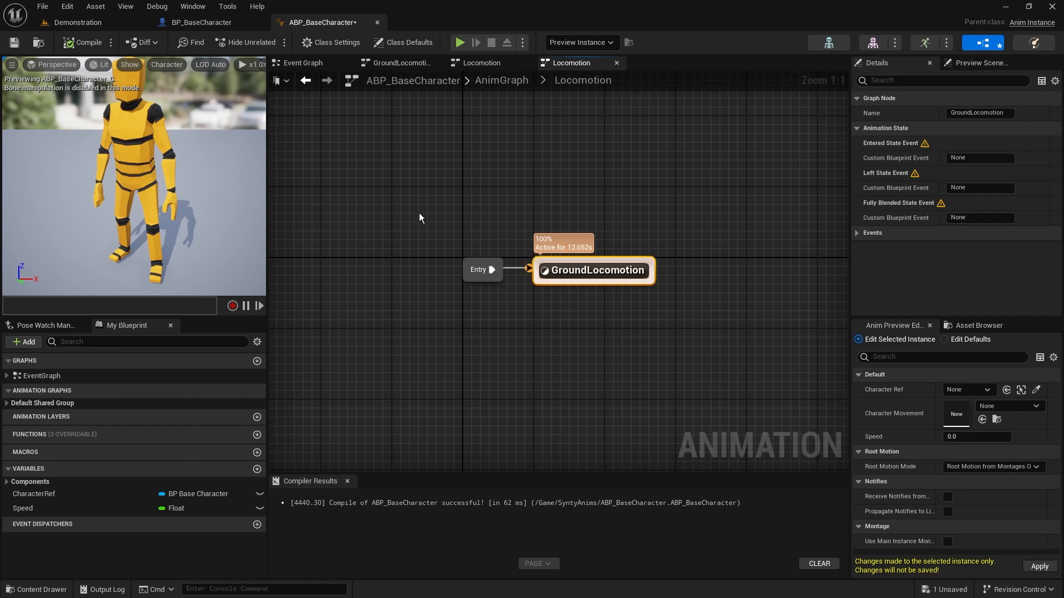
Examine the Synty_MM_Fall_Loop, Synty_MM_Jump and Synty_MM_Land animation sequences in the SyntyAnims content folder
left_click(48, 590)
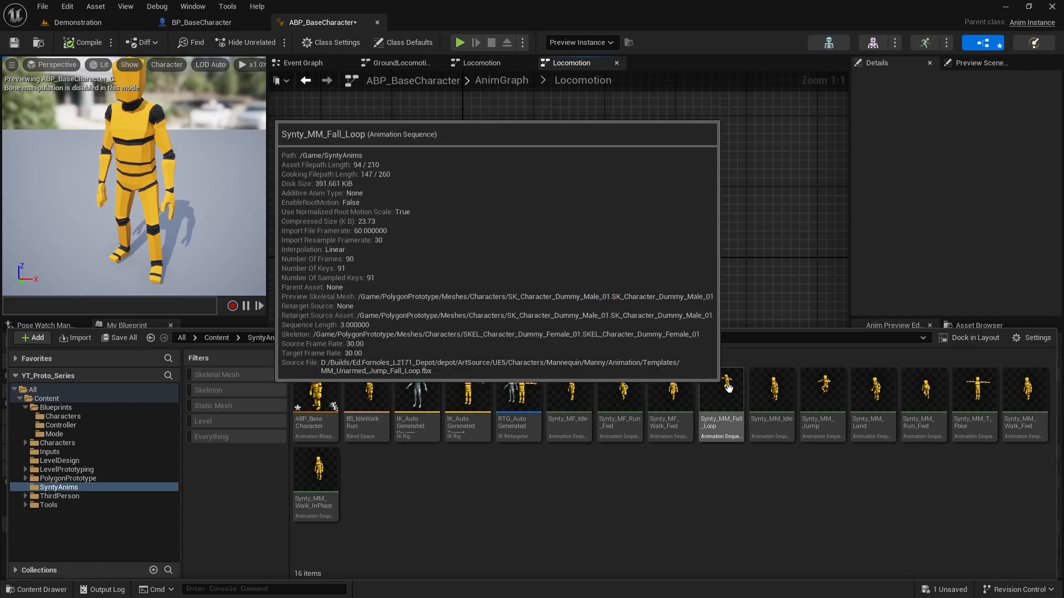
mouse_move(823, 372)
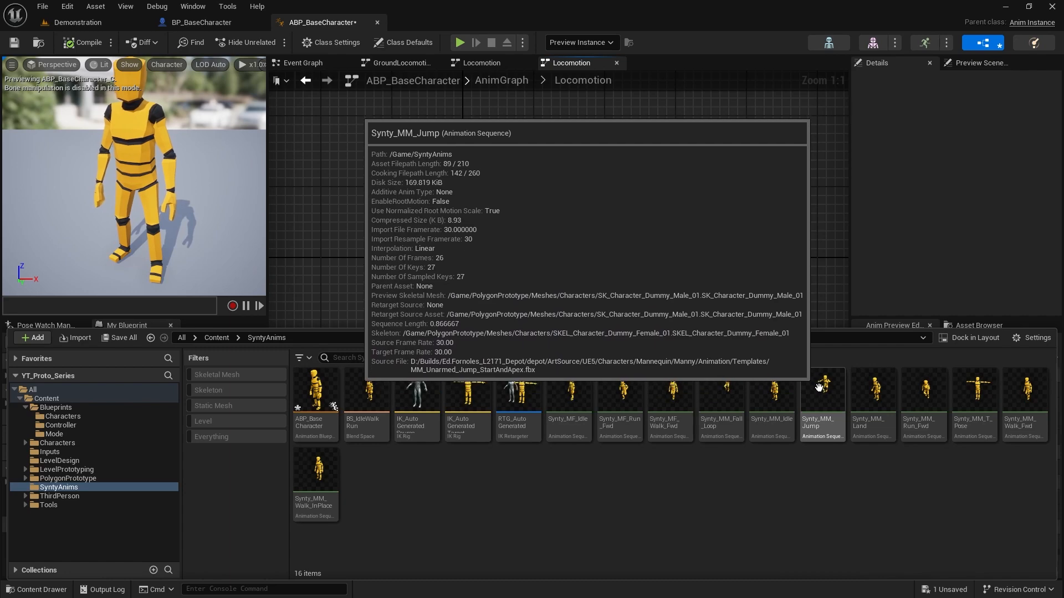
mouse_move(712, 416)
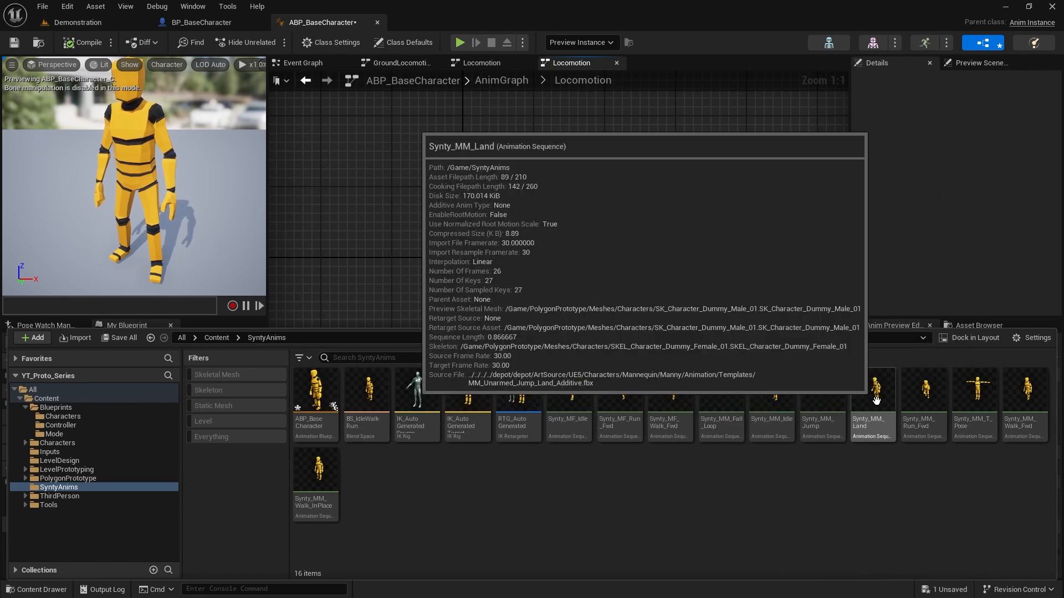
left_click(617, 204)
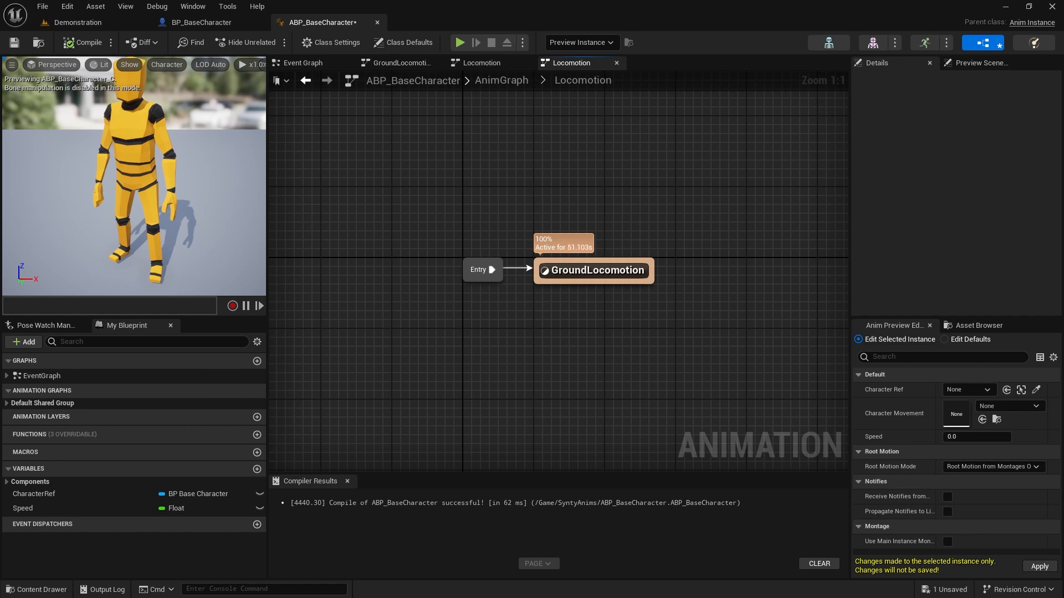
Add a state named JumpStart in the empty area above GroundLocomotion in the Locomotion state machine
right_click_drag(593, 139, 552, 295)
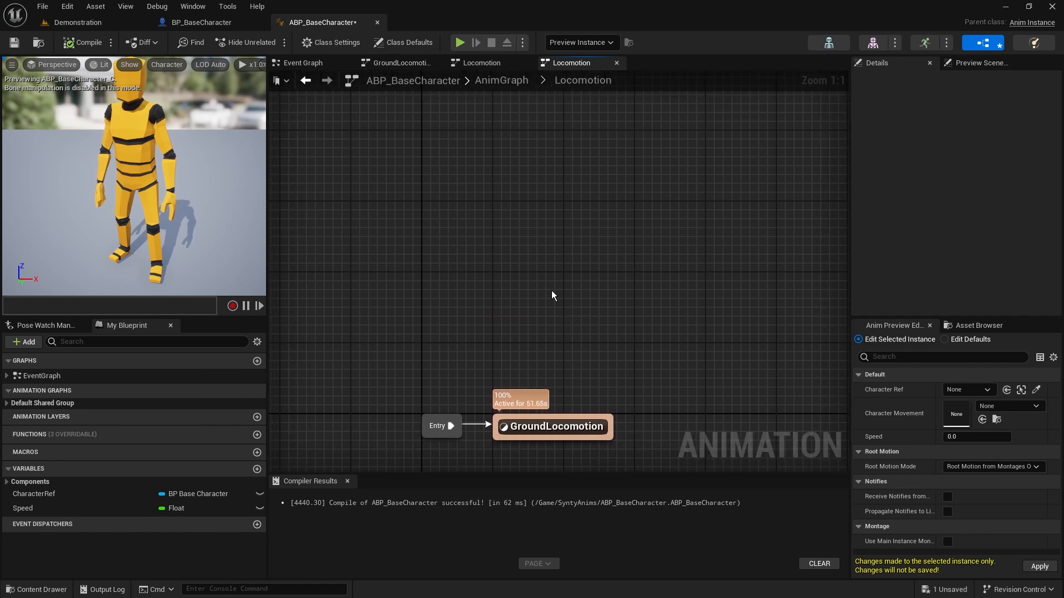
right_click(499, 215)
left_click(537, 252)
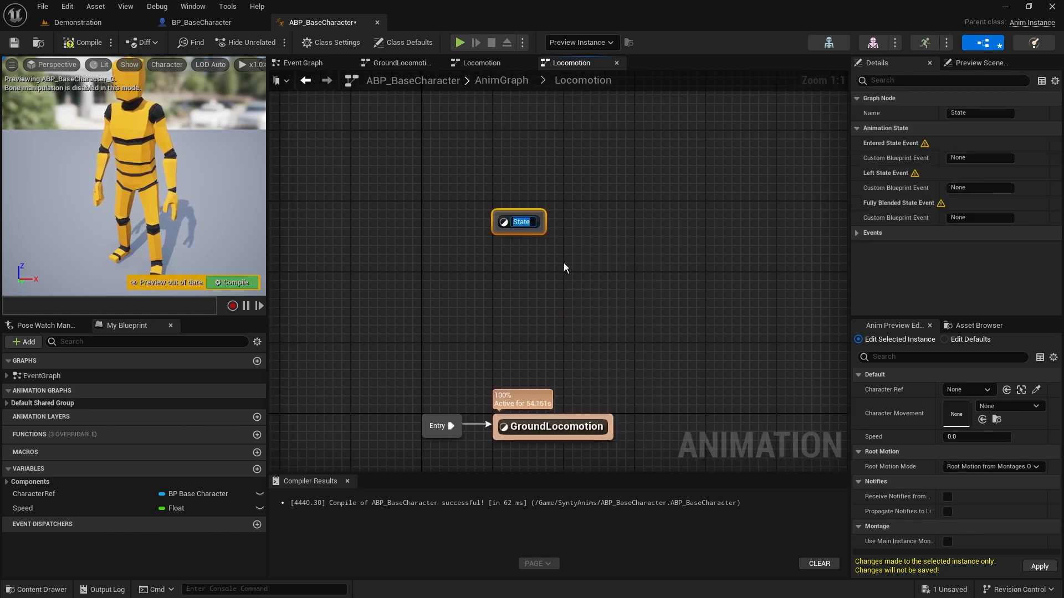
type("Jump")
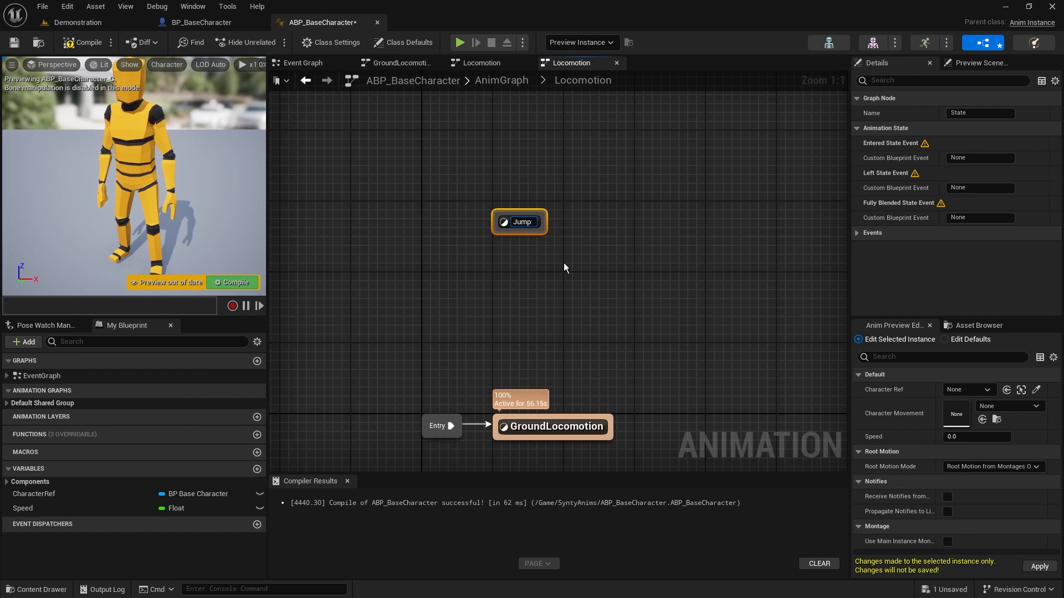
type("Start")
key("Return")
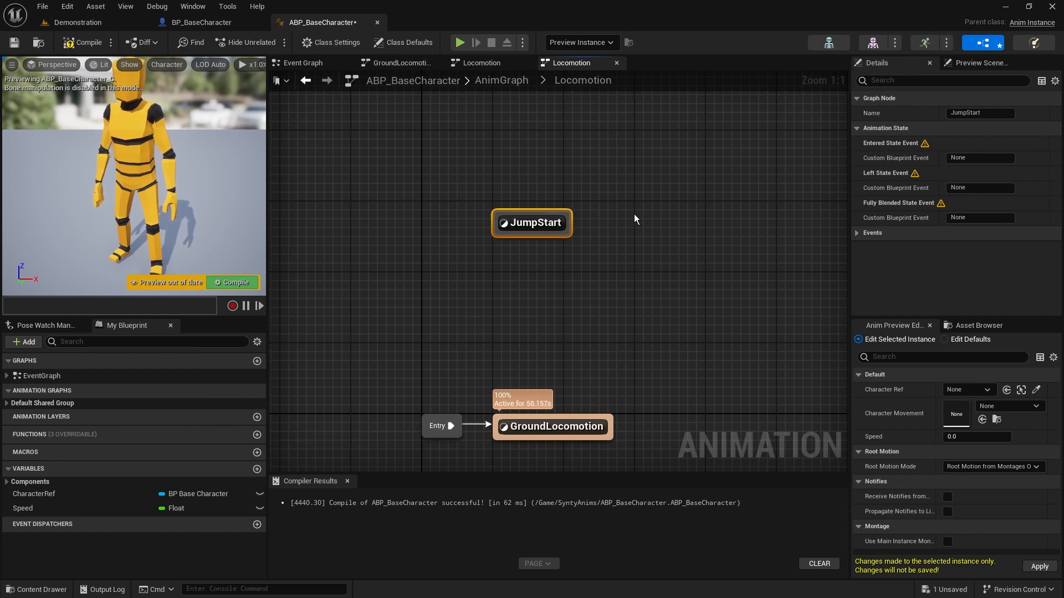
Add a state named Falling beside JumpStart in the Locomotion state machine
right_click(644, 211)
left_click(729, 249)
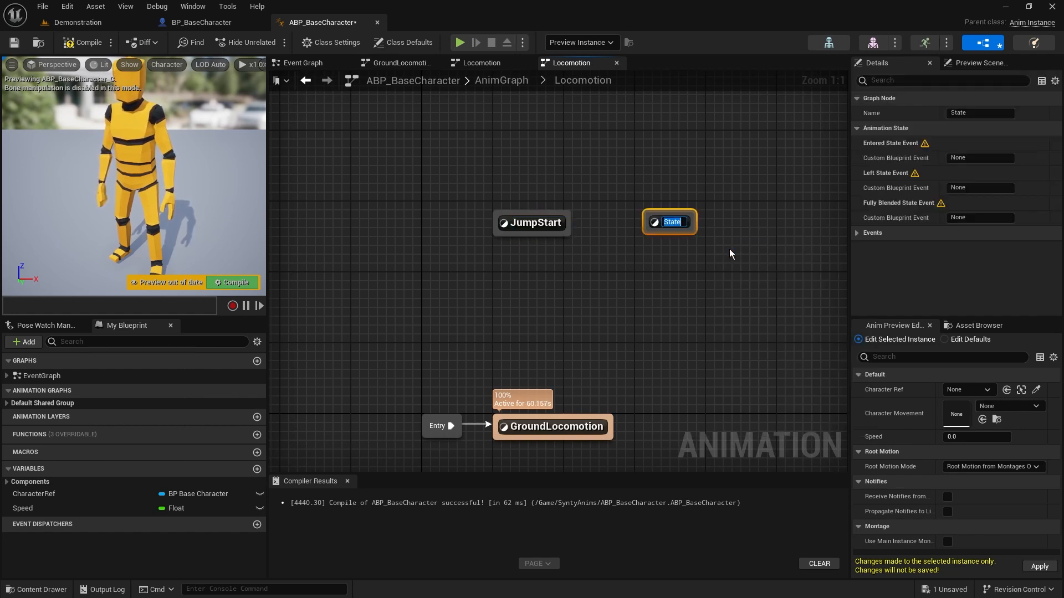
type("Falling")
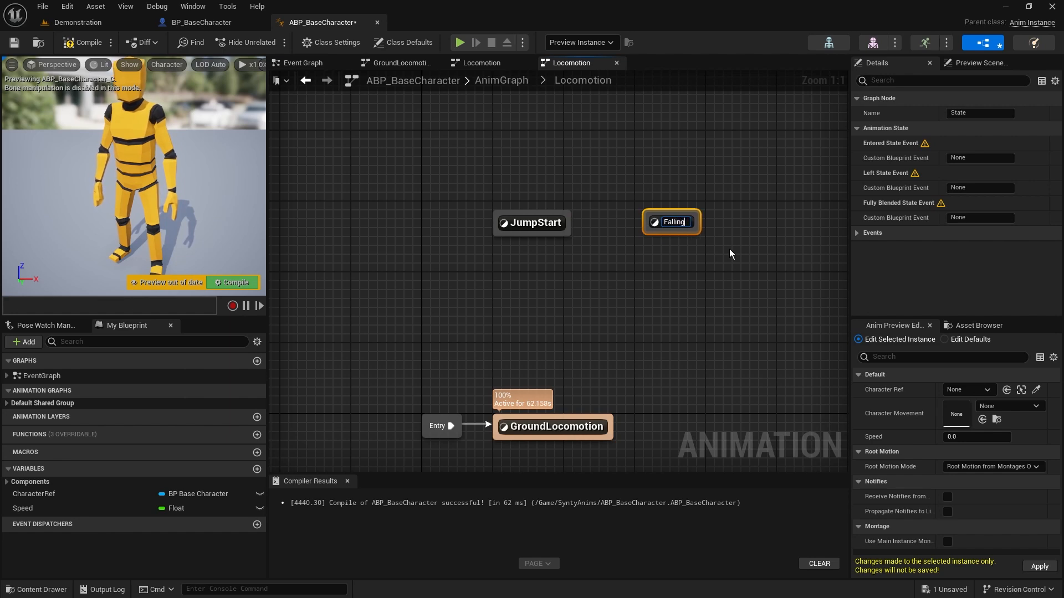
key("Return")
left_click(690, 194)
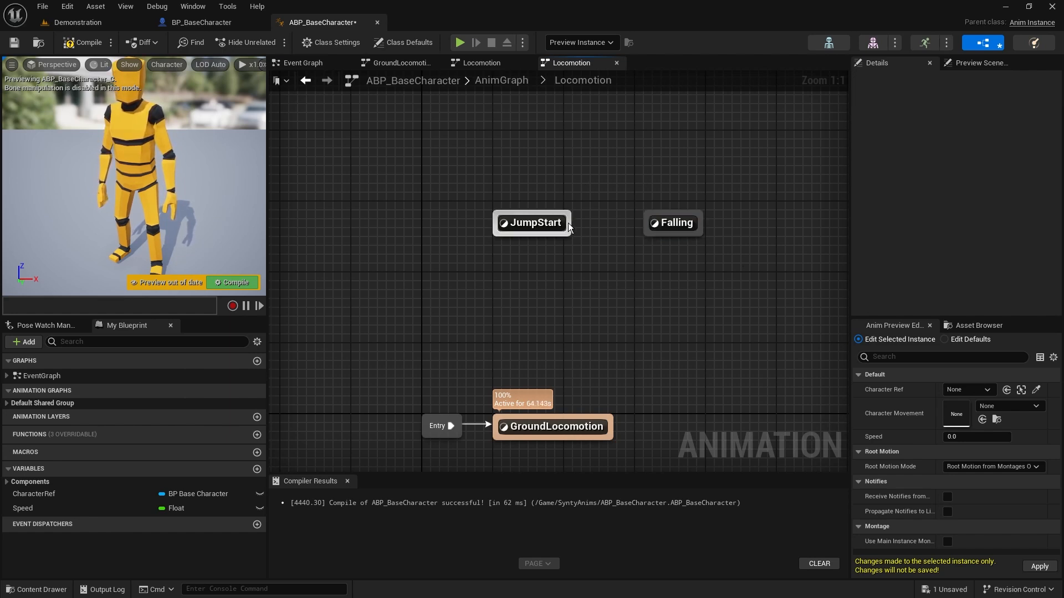
Create a transition from JumpStart to Falling and adjust the spacing between the two states
left_click_drag(573, 223, 646, 225)
left_click(650, 223)
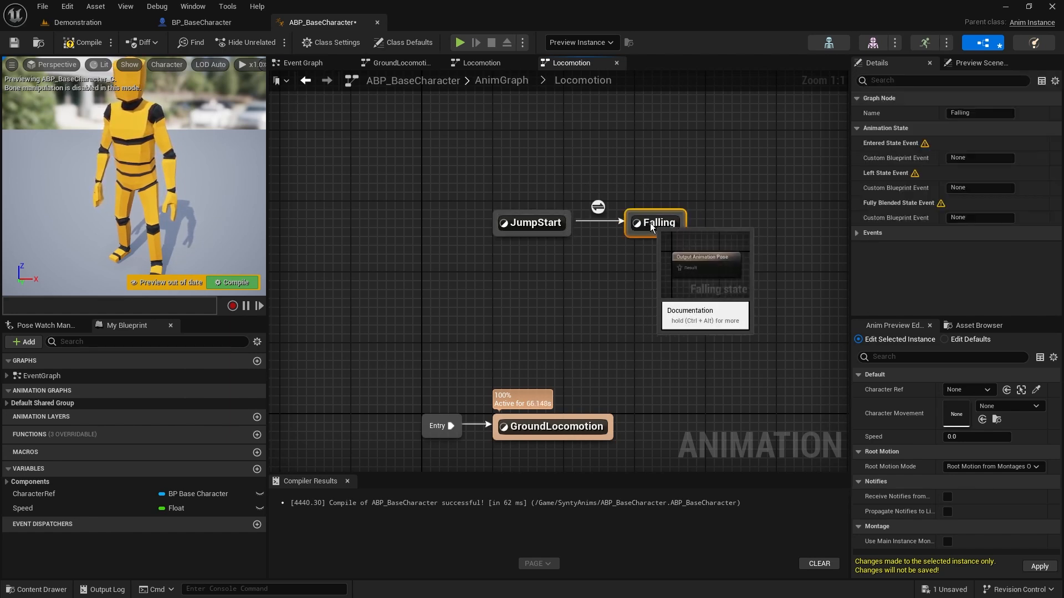
left_click_drag(514, 189, 546, 266)
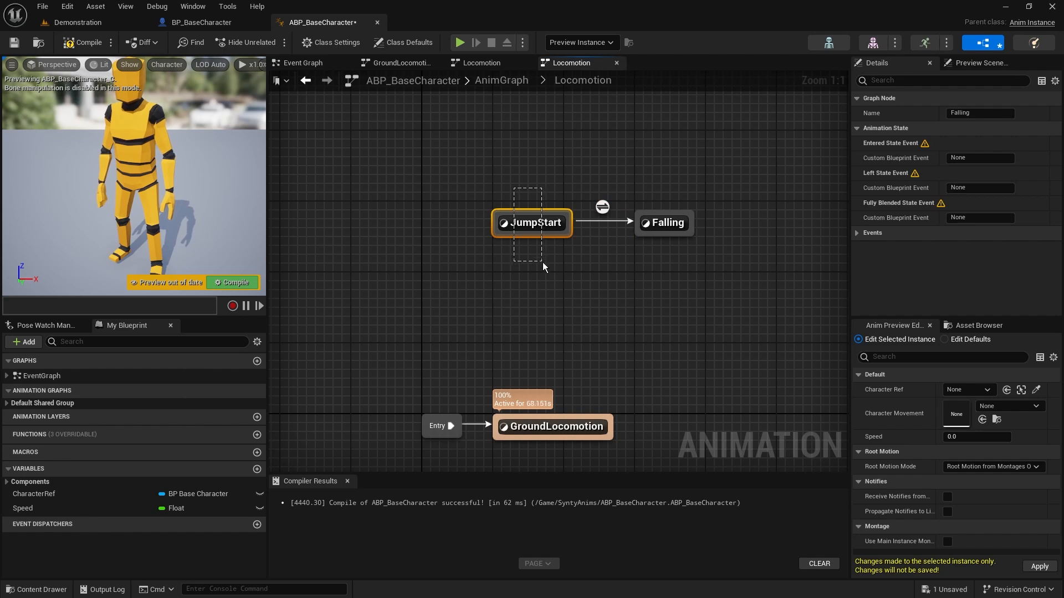
left_click_drag(587, 167, 678, 286)
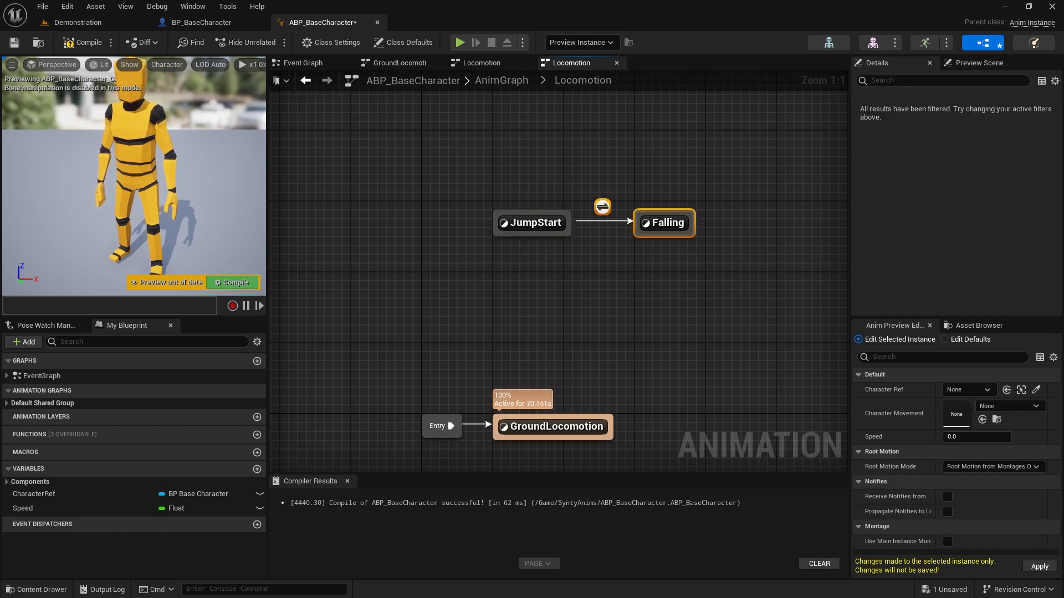
left_click(618, 291)
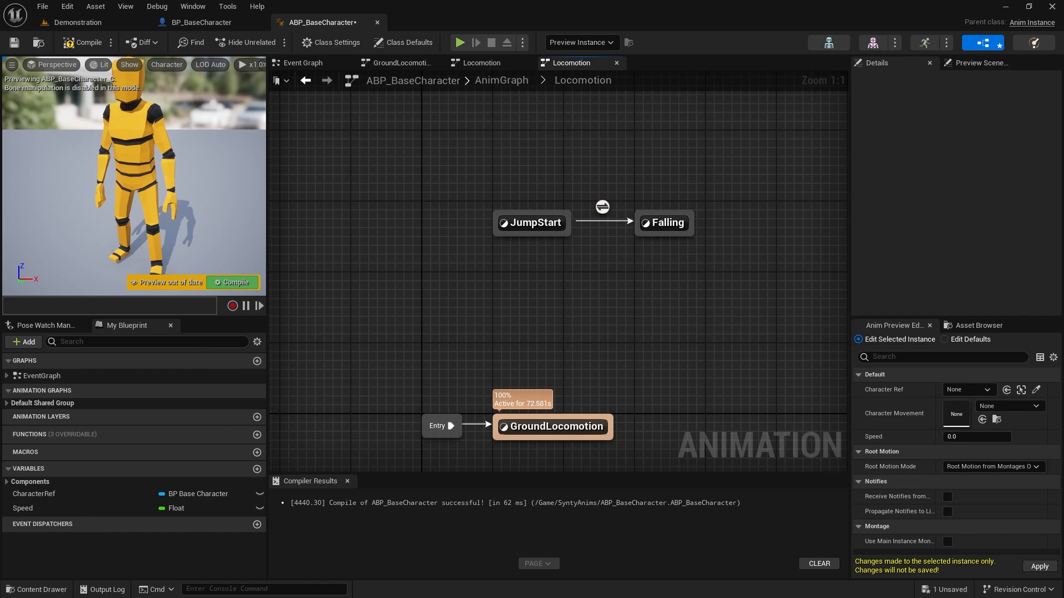
Enable Automatic Rule Based on Sequence Player in State for the transition from JumpStart to Falling
left_click(604, 208)
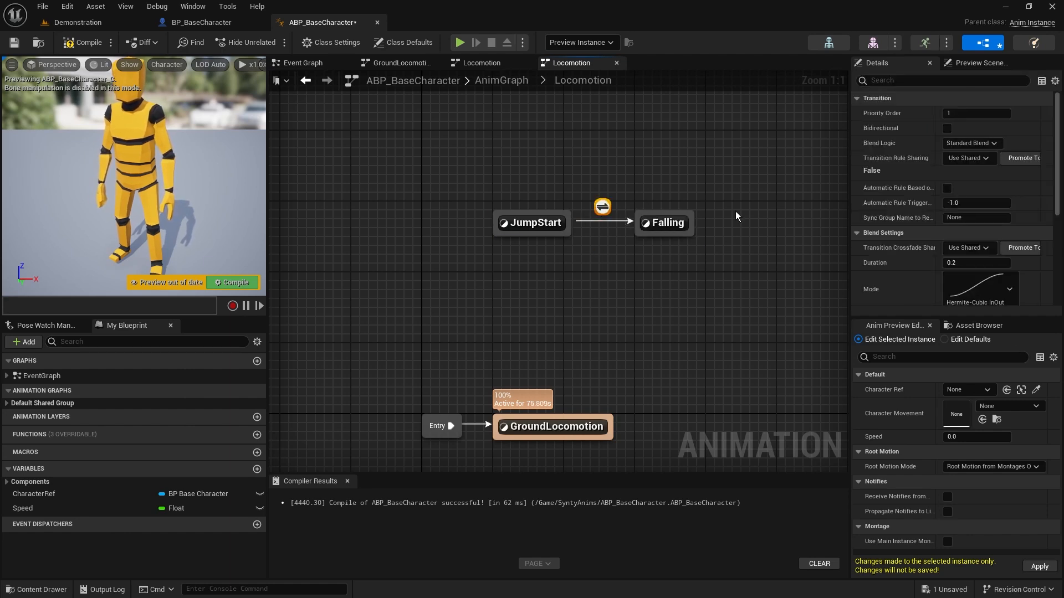
left_click_drag(851, 208, 710, 206)
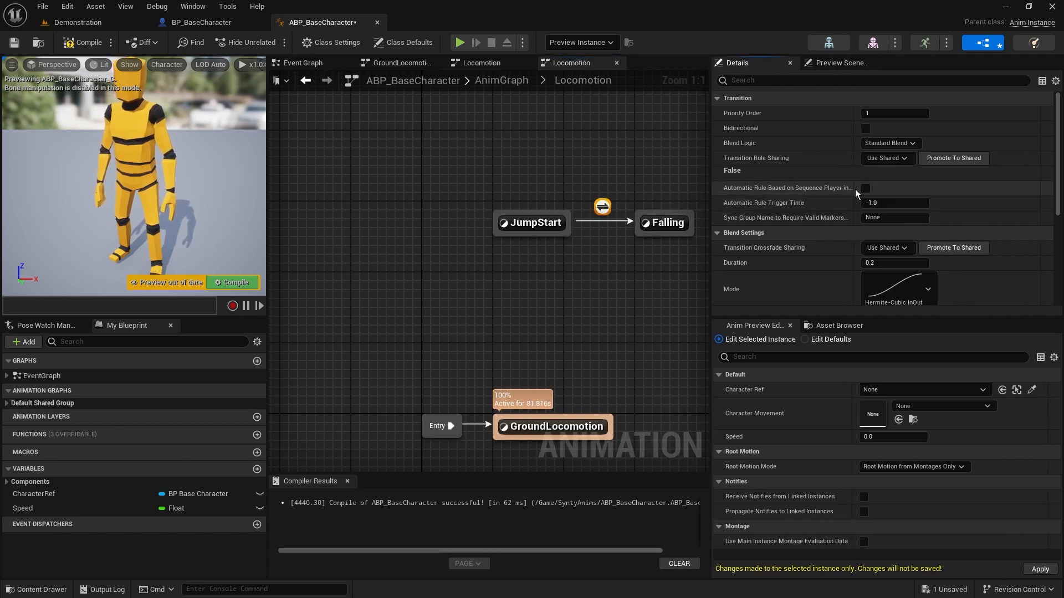
left_click_drag(854, 189, 871, 190)
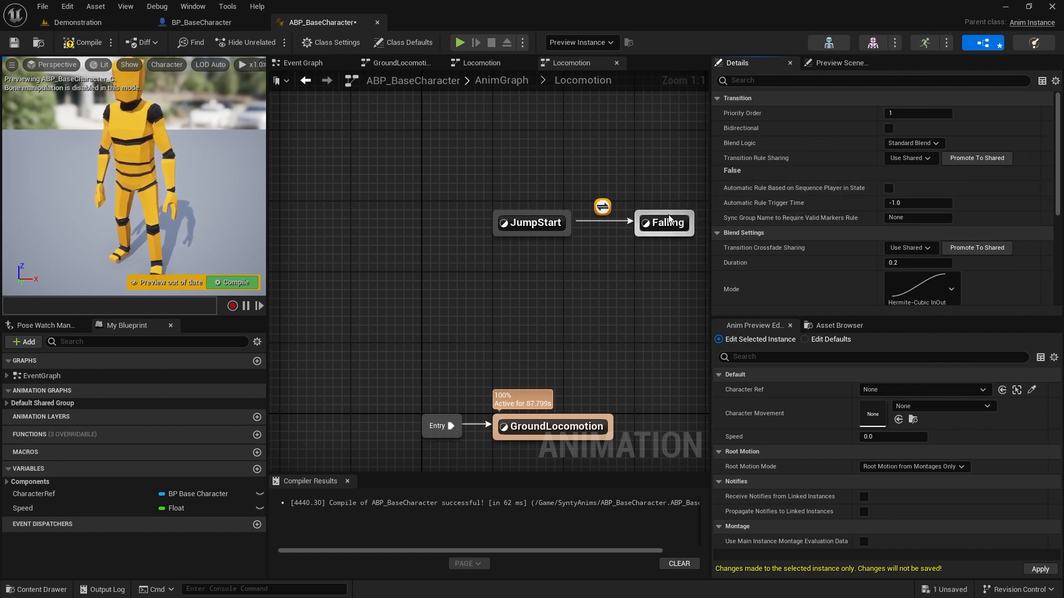
left_click_drag(711, 205, 856, 208)
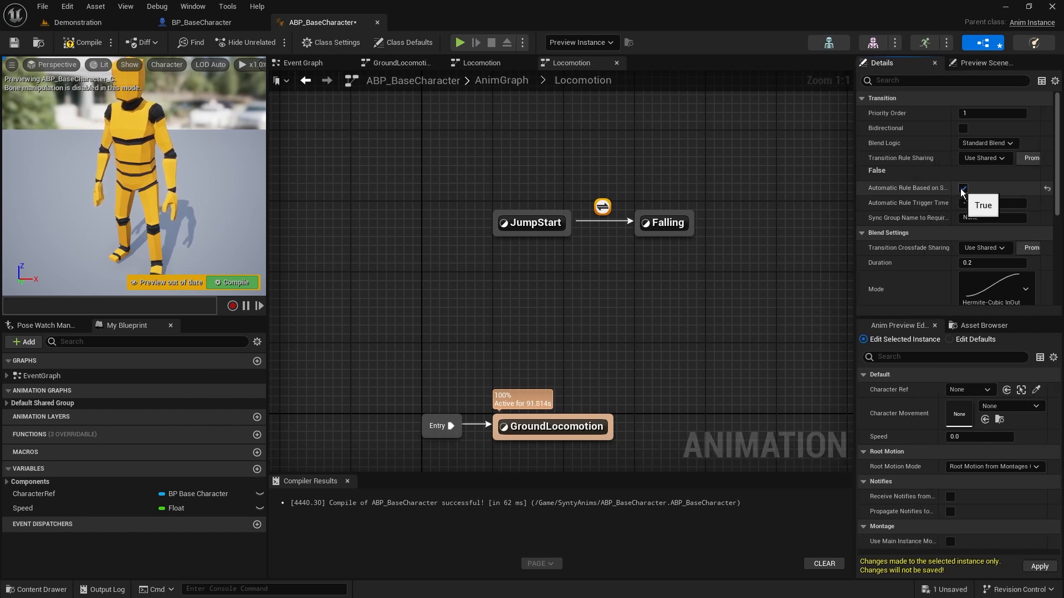
left_click(556, 181)
left_click(529, 223)
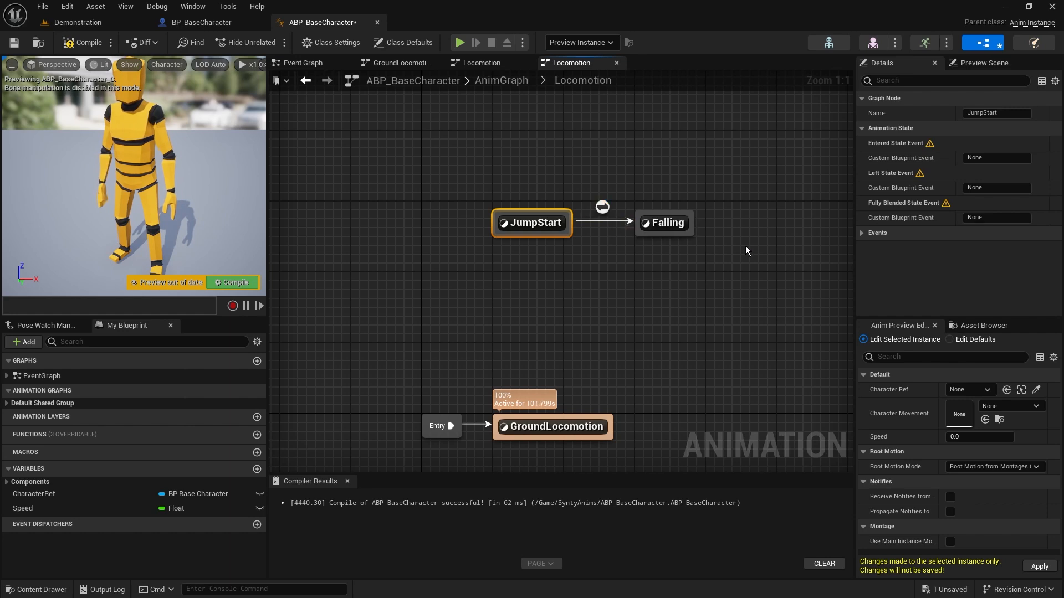
left_click(603, 207)
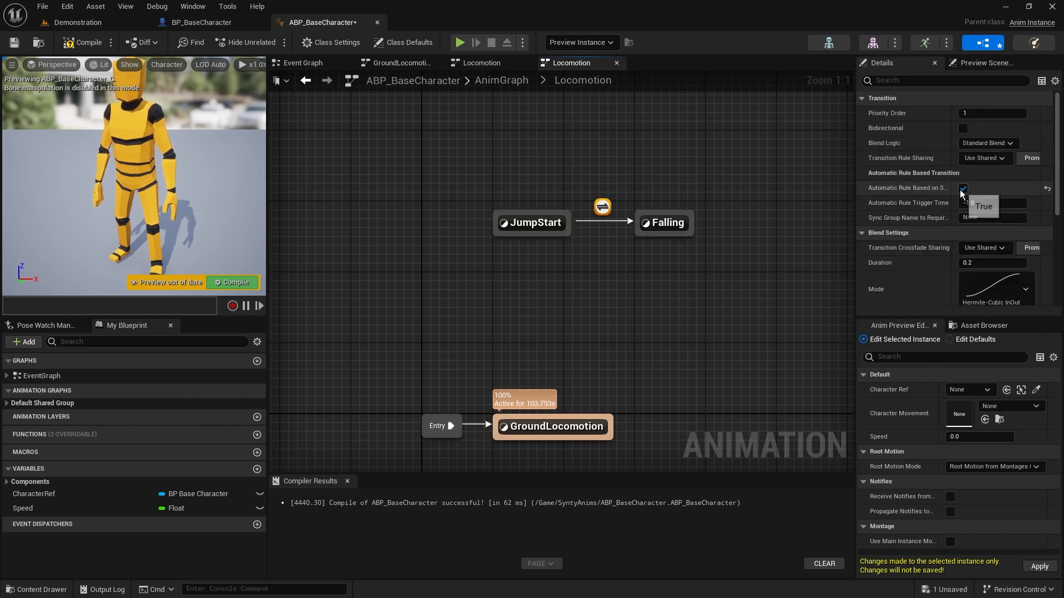
Open the JumpStart to Falling rule and place a Get Relevant Anim Time Remaining Fraction (JumpStart) node ahead of Result
double_click(601, 208)
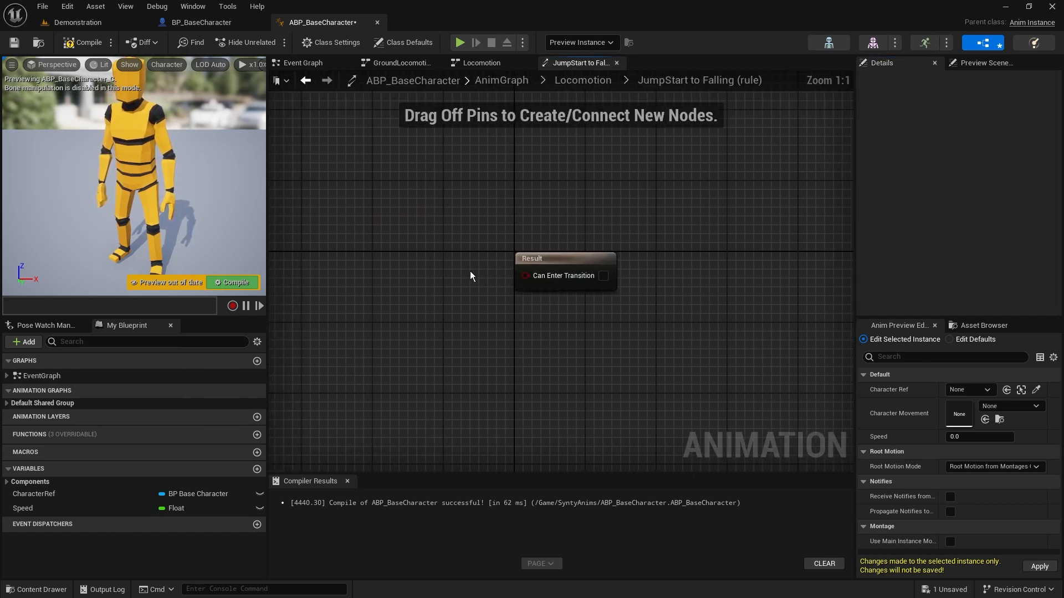
right_click_drag(681, 300, 624, 275)
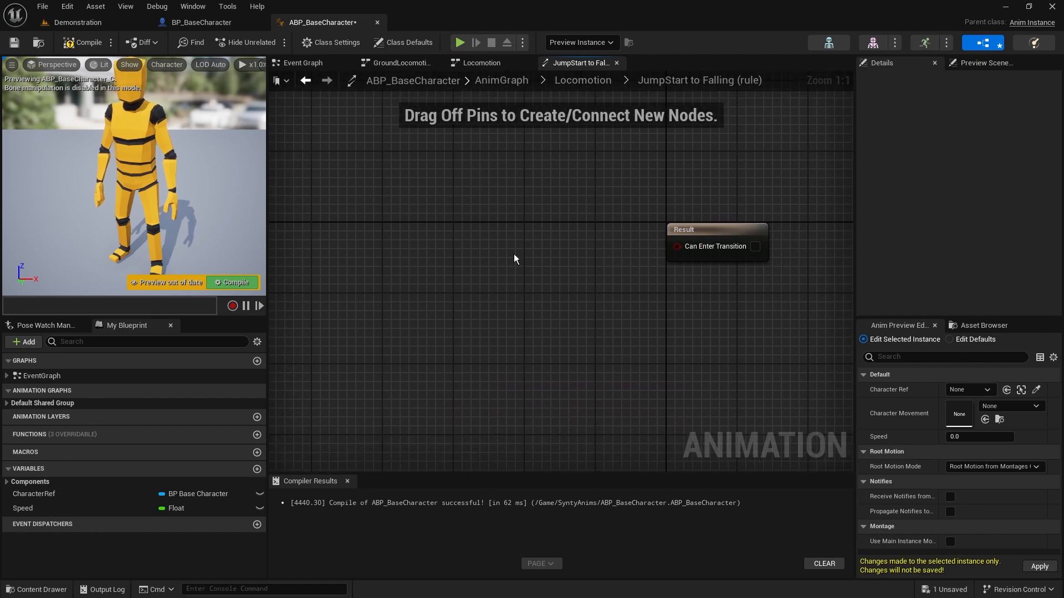
right_click(412, 204)
type("get")
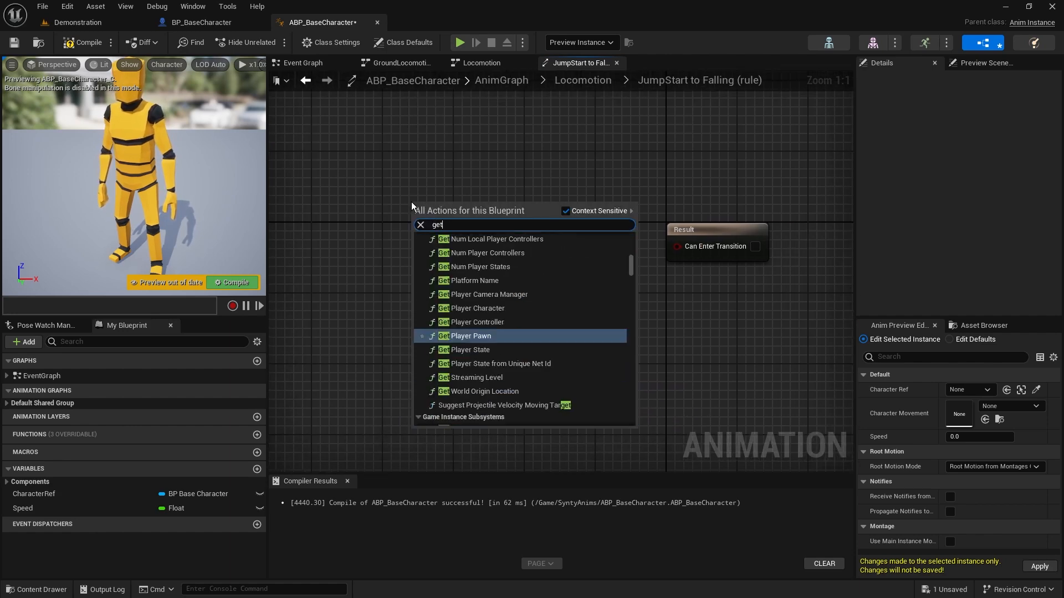
type(" relevan")
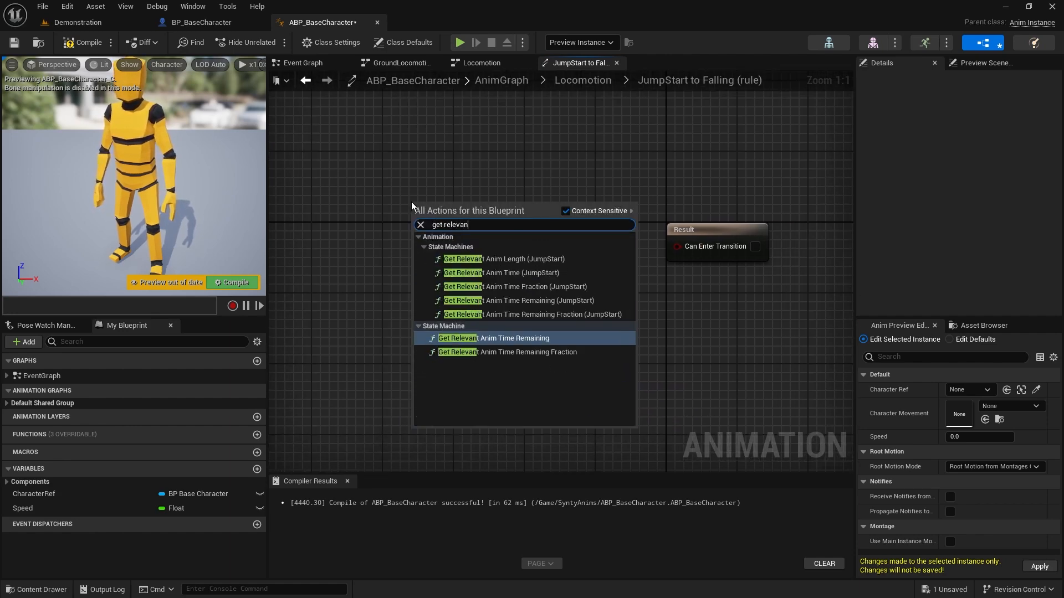
left_click(560, 315)
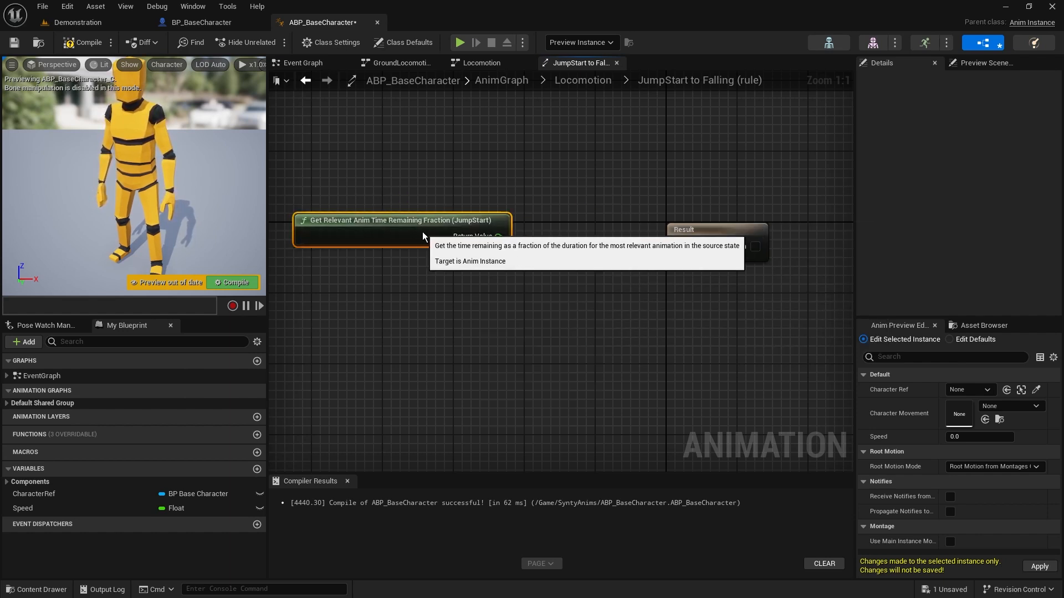
left_click_drag(422, 231, 441, 215)
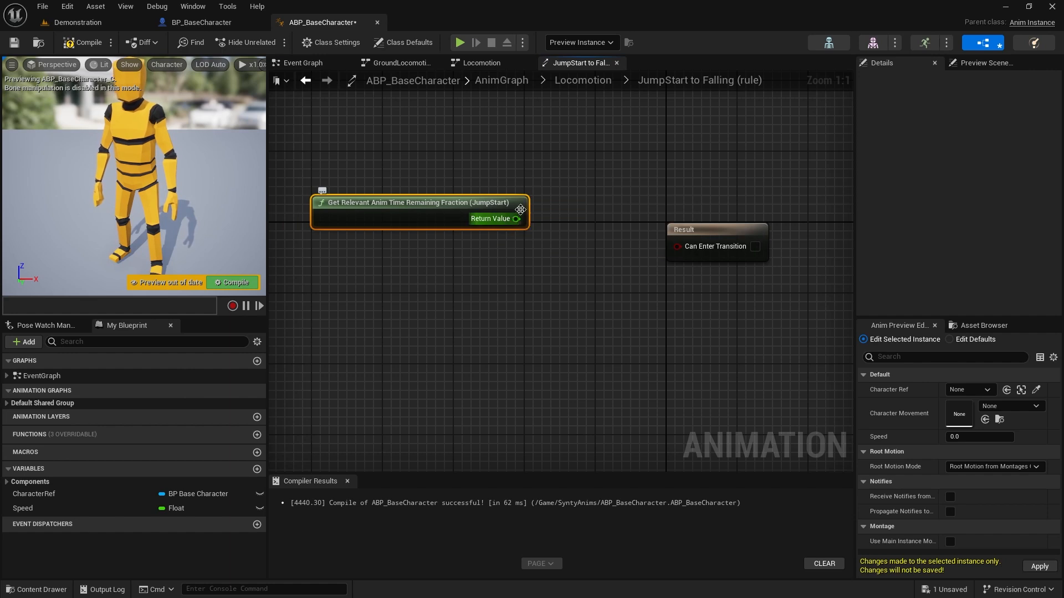
Feed the remaining time fraction into a new less-than-or-equal comparison and connect its output to Can Enter Transition
left_click_drag(516, 219, 586, 275)
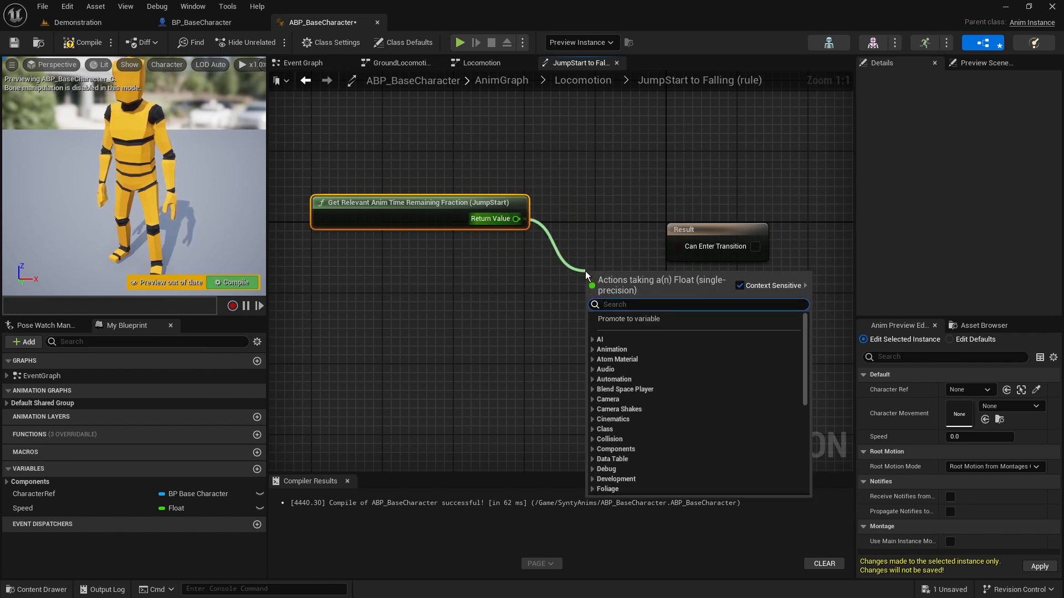
type("<")
left_click(683, 353)
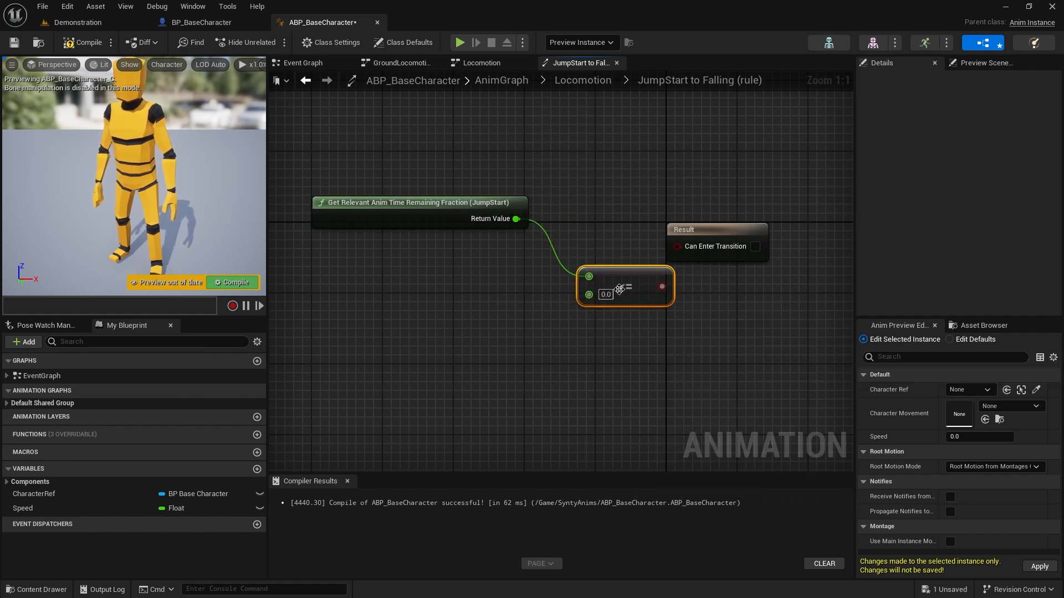
left_click_drag(606, 302, 572, 258)
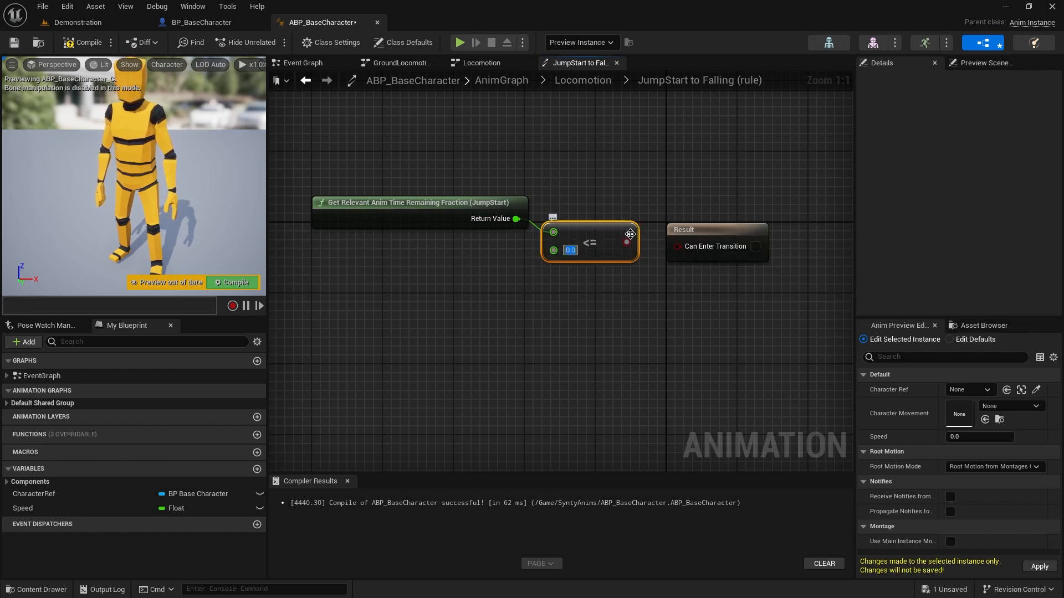
left_click_drag(626, 242, 682, 247)
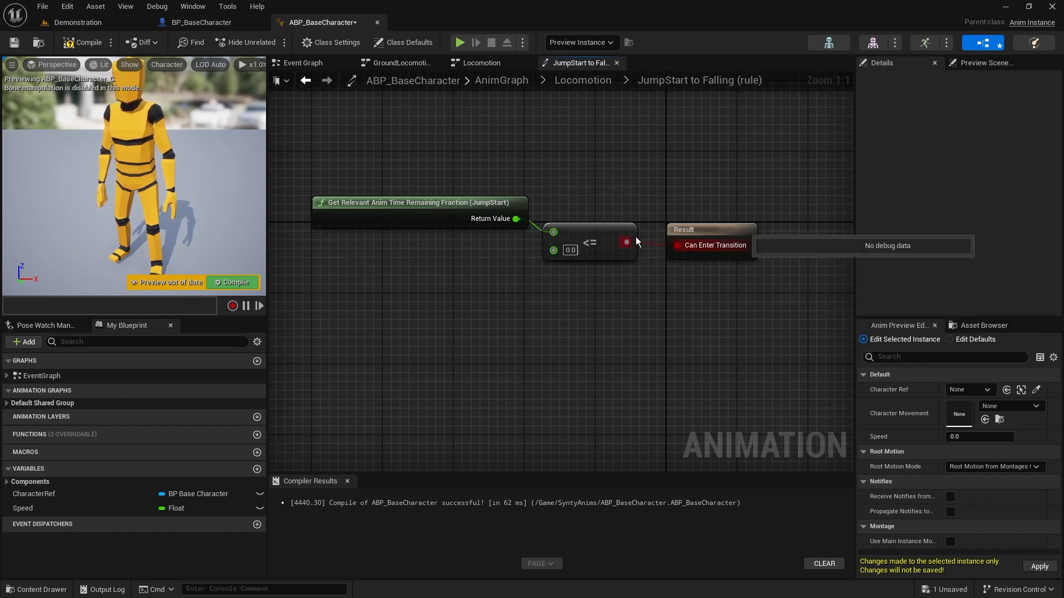
Set the comparison threshold to 0.2 and straighten the connections between the rule's nodes
left_click(570, 250)
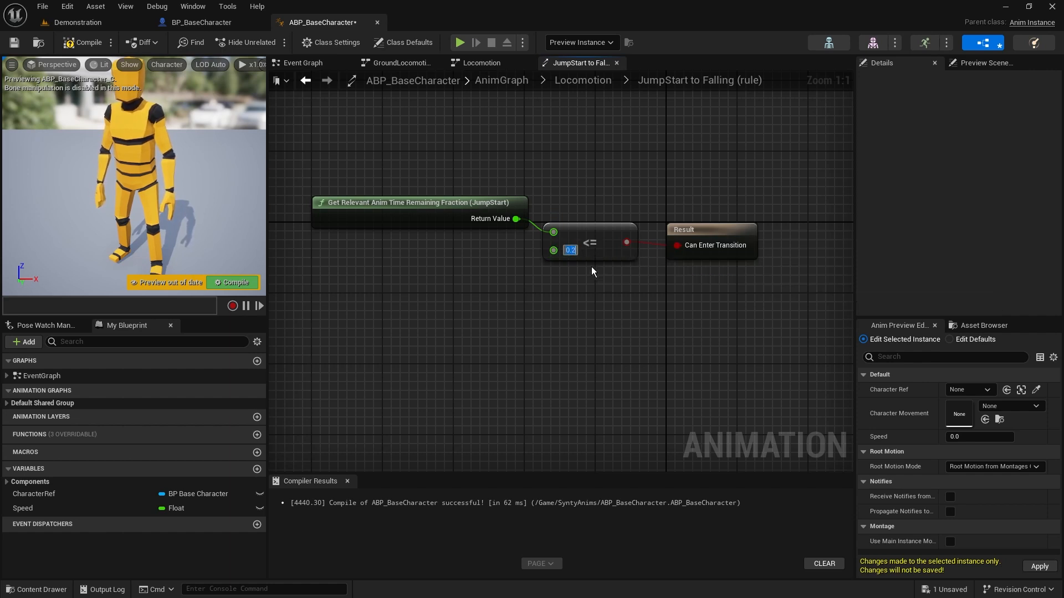
left_click(577, 301)
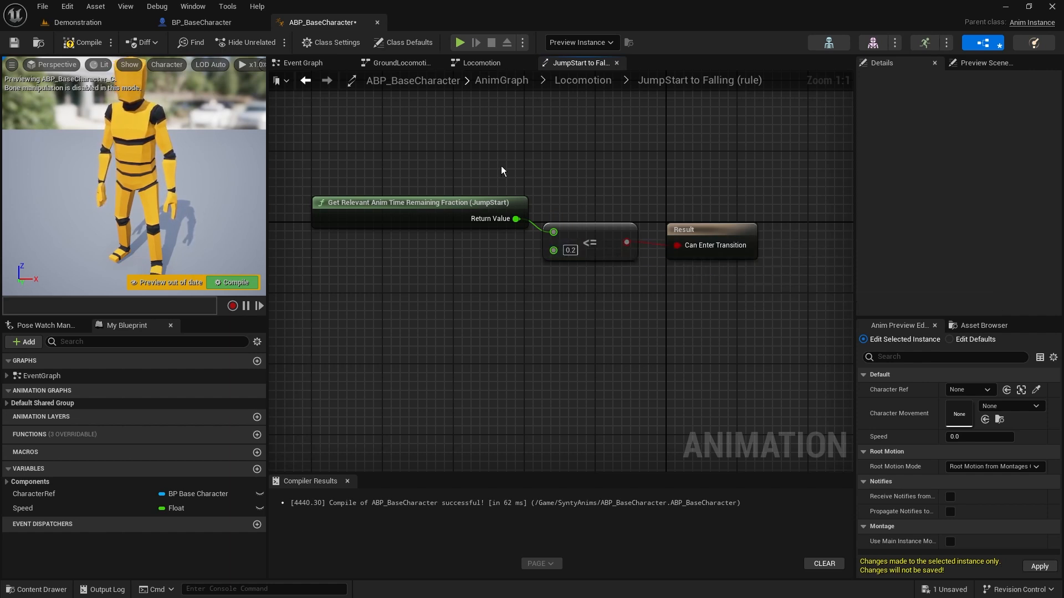
left_click_drag(501, 165, 749, 281)
key("q")
left_click(517, 290)
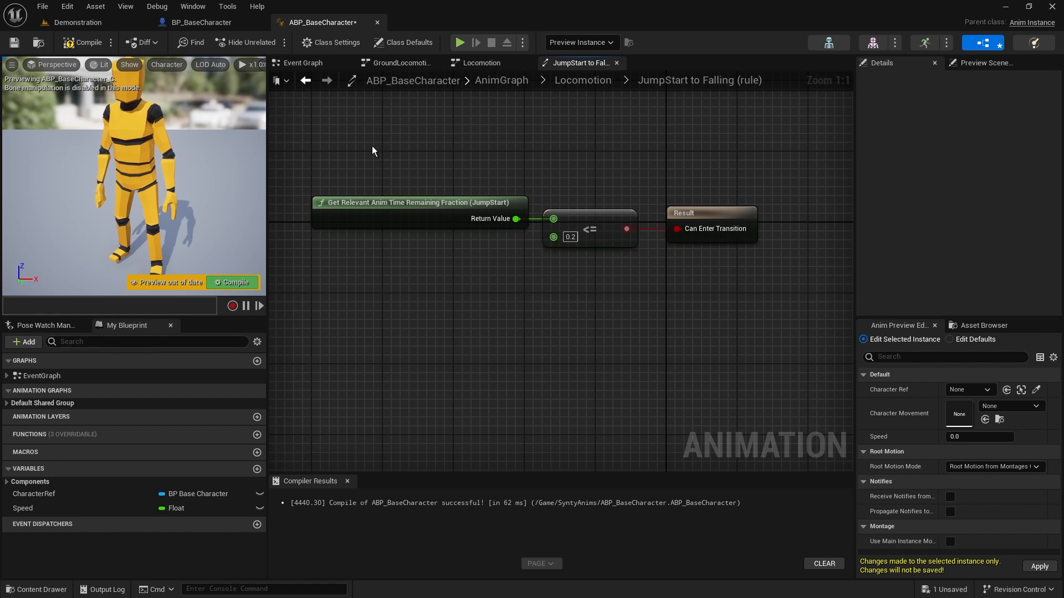
left_click_drag(371, 150, 464, 251)
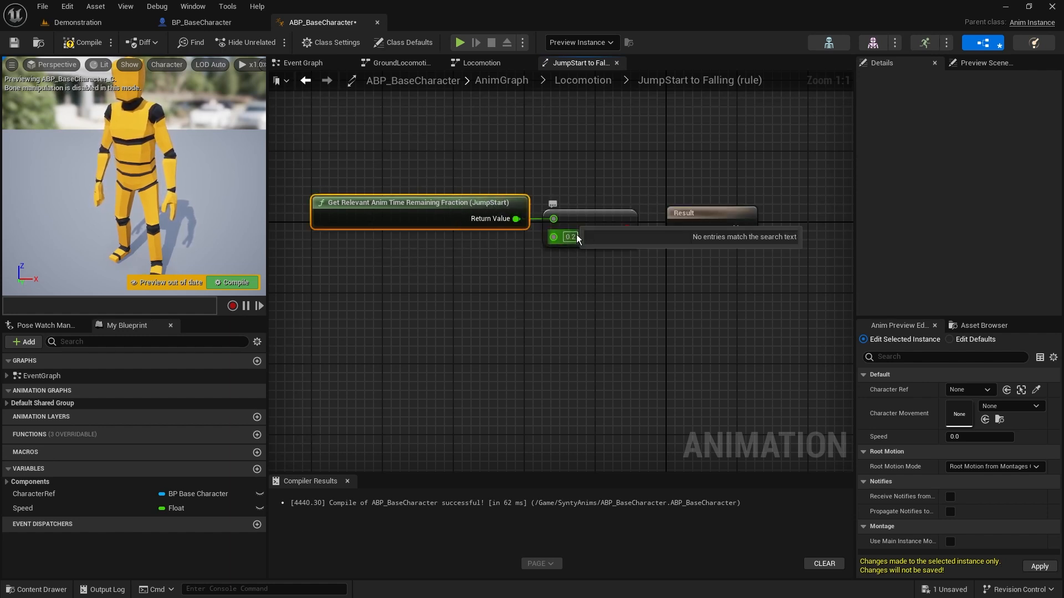
left_click(588, 277)
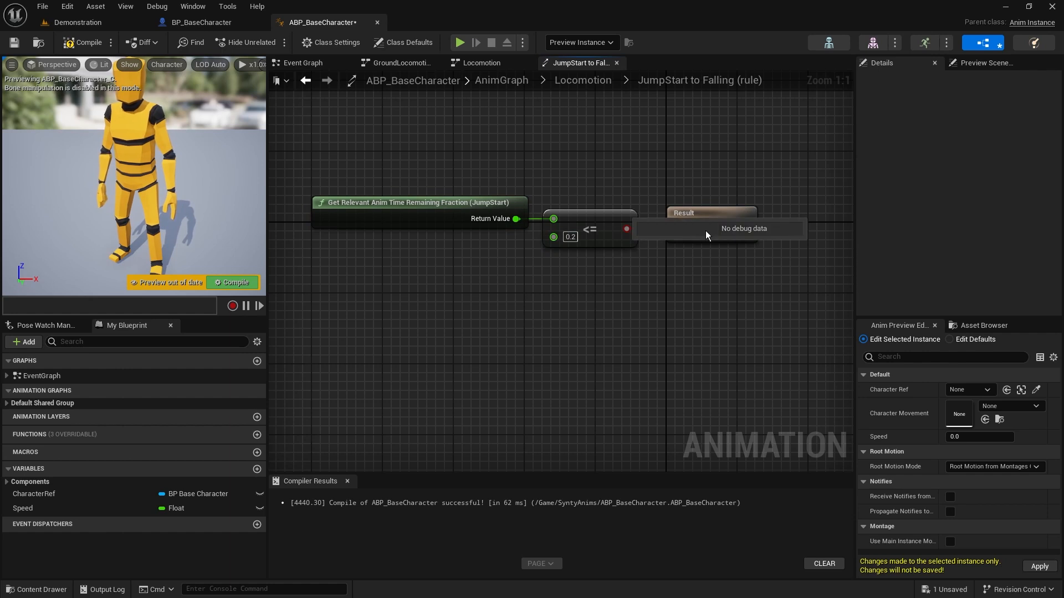
Return to Locomotion, open the JumpStart state, add the Synty_MM_Jump animation and connect it to Output Animation Pose
left_click(587, 82)
left_click(554, 173)
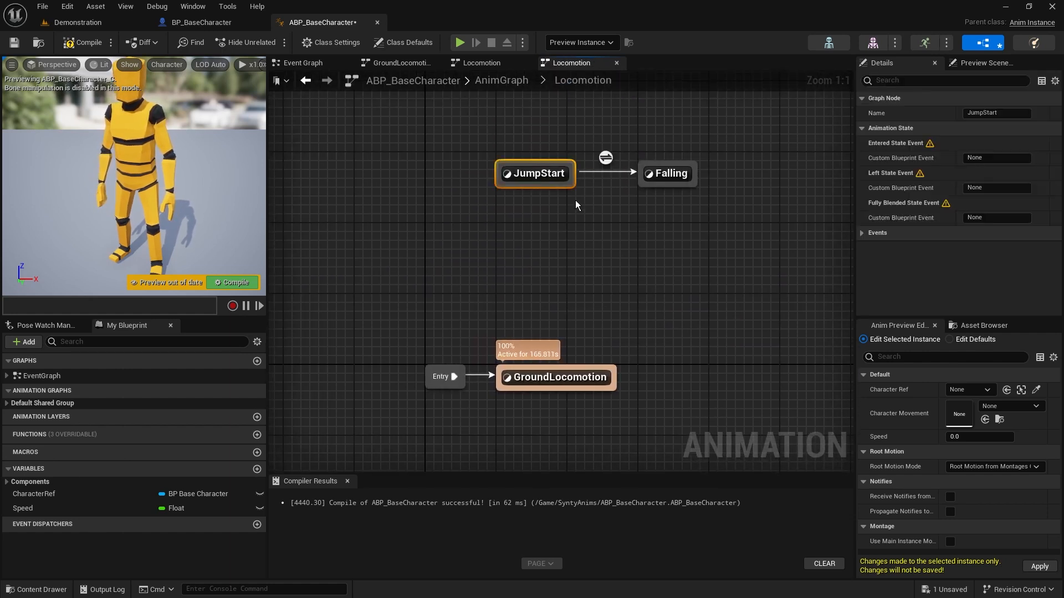
left_click(670, 173)
left_click(713, 254)
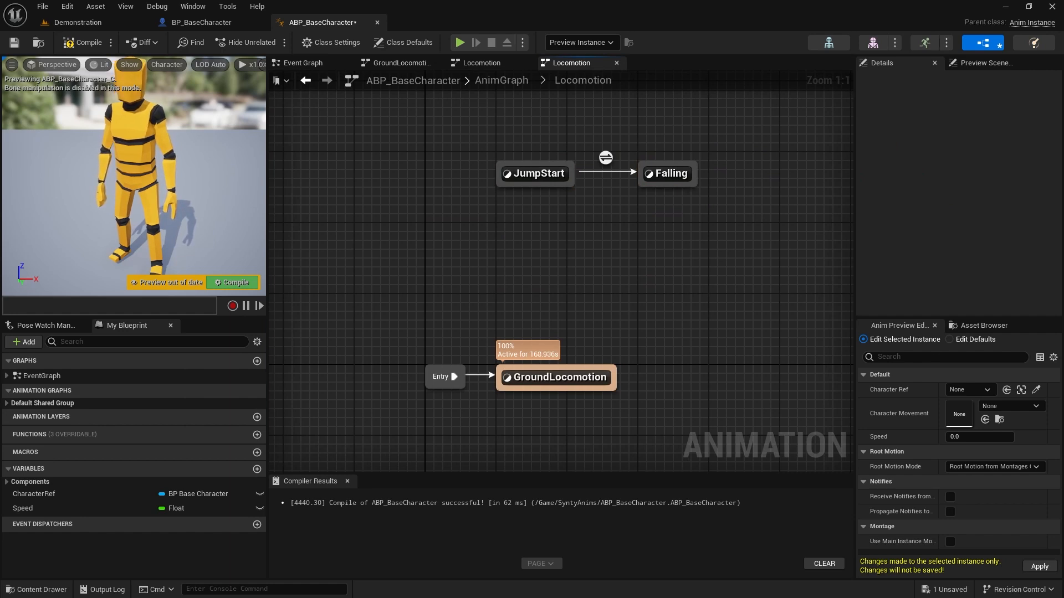
double_click(540, 172)
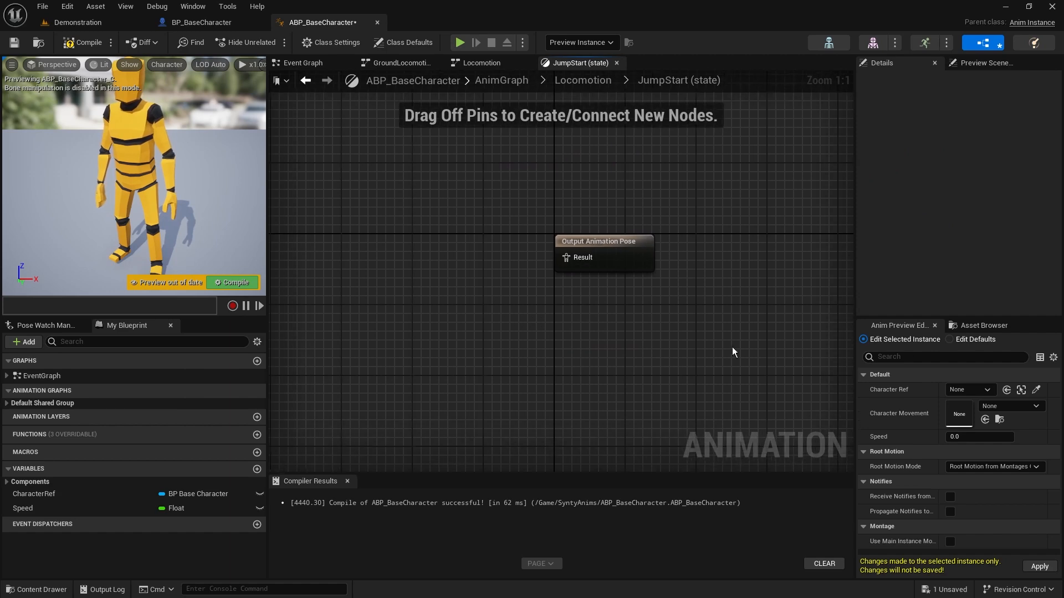
left_click(989, 327)
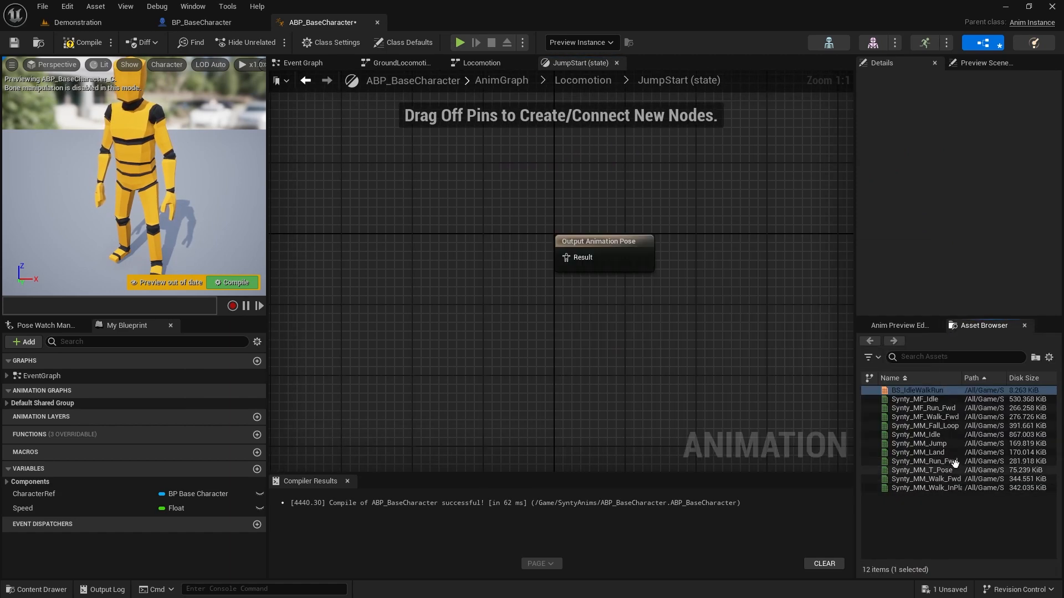
left_click_drag(942, 443, 422, 233)
left_click_drag(491, 257, 531, 266)
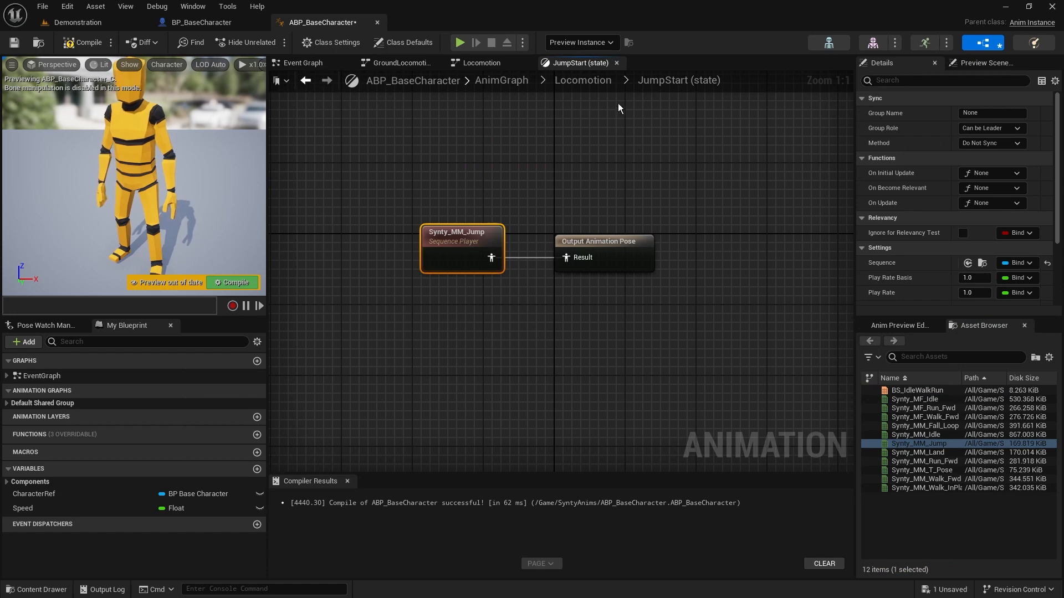
Return to Locomotion, open the Falling state, add the Synty_MM_Fall_Loop animation and connect it to Output Animation Pose
left_click(583, 81)
right_click_drag(577, 104, 622, 263)
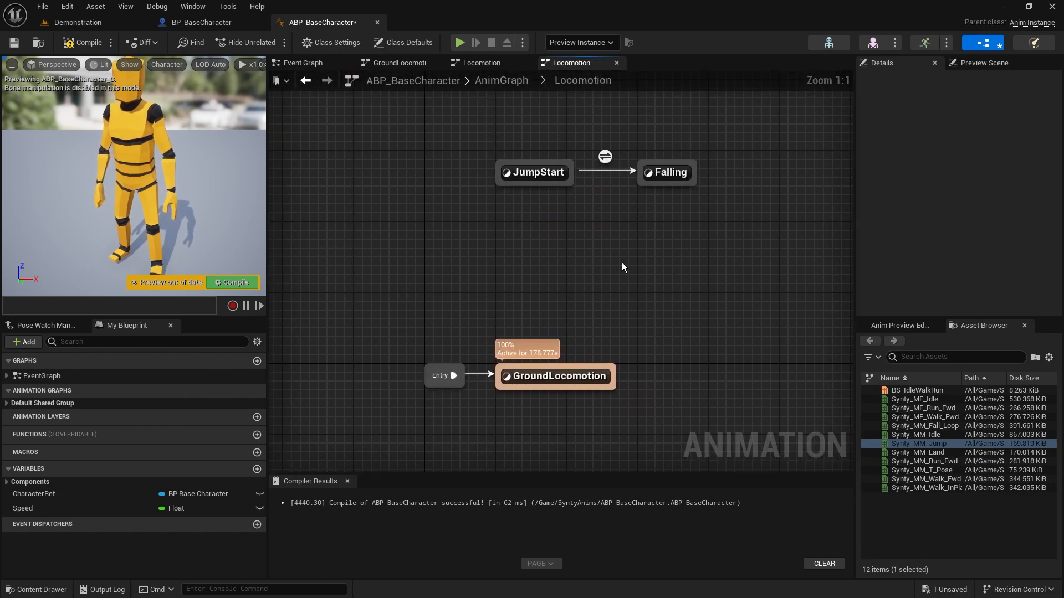
double_click(657, 173)
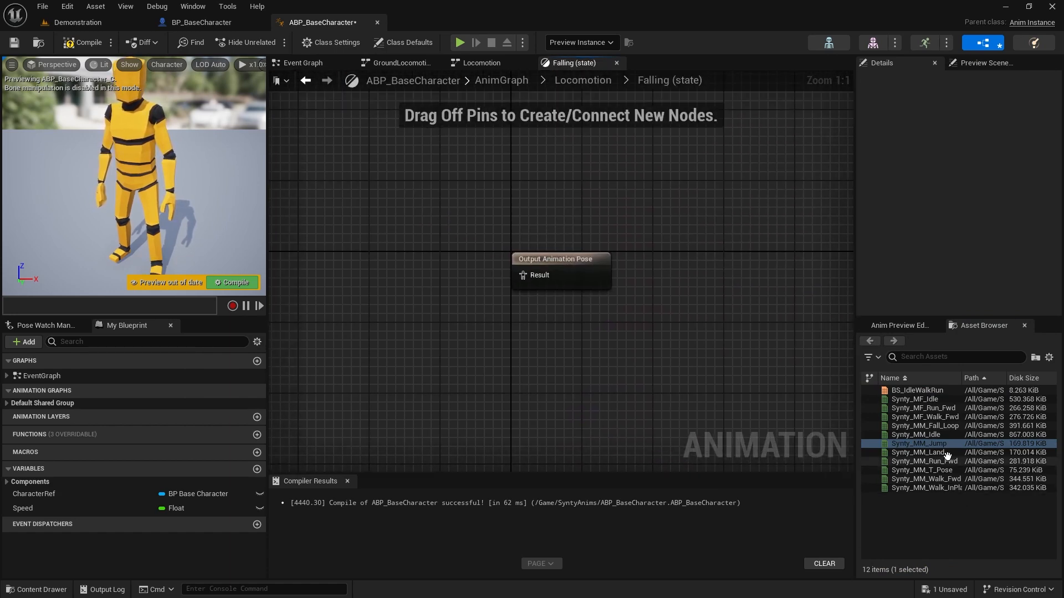
left_click_drag(931, 426, 397, 239)
left_click_drag(469, 284, 527, 278)
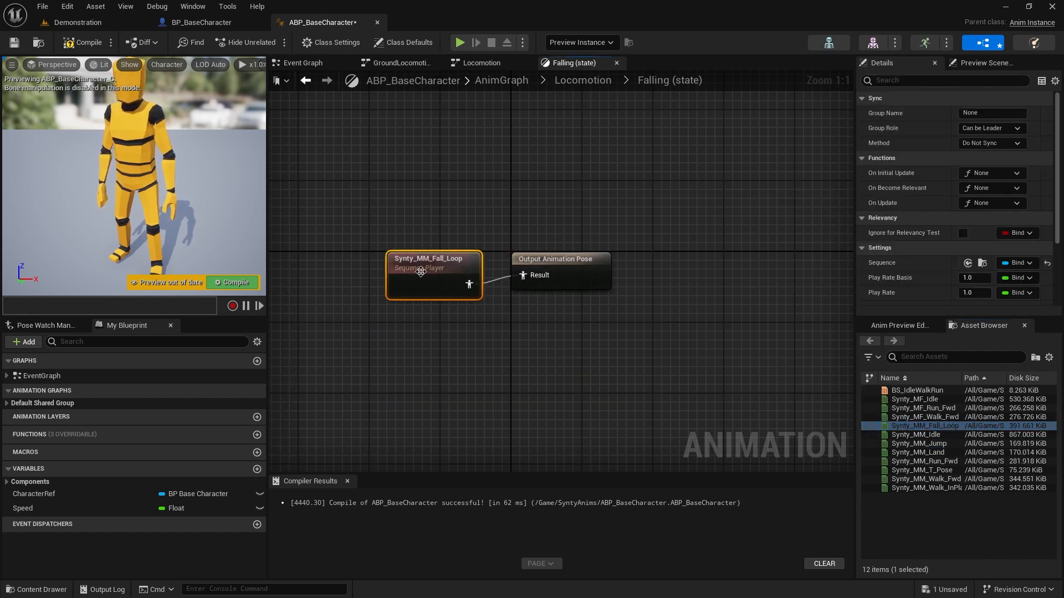
left_click_drag(420, 271, 412, 262)
Enable Loop Animation on the Synty_MM_Fall_Loop node, expose that setting as a pin and give the node more room
scroll(957, 241, "down", 4)
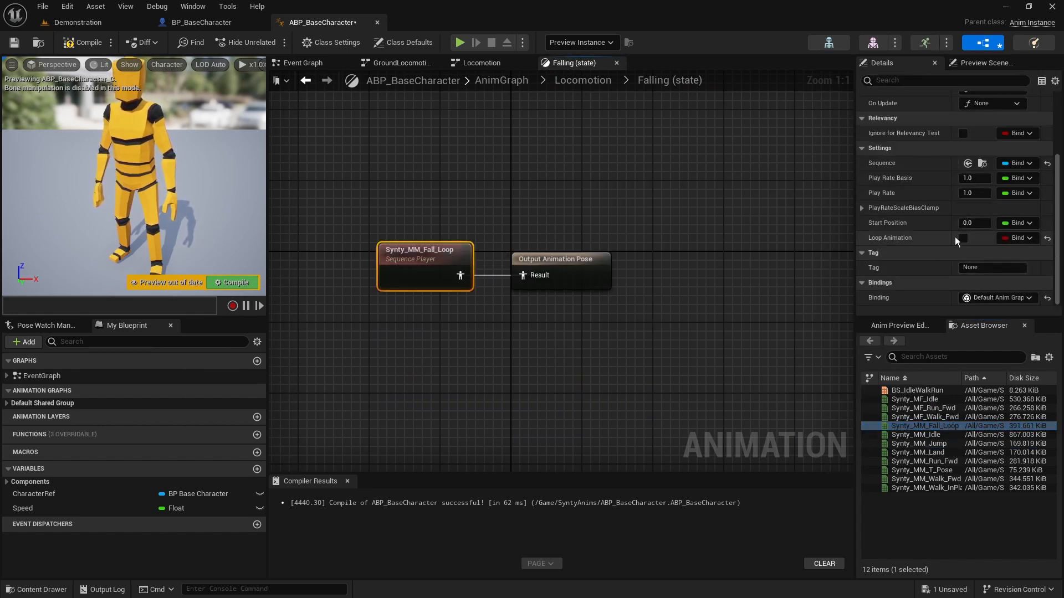
left_click(962, 238)
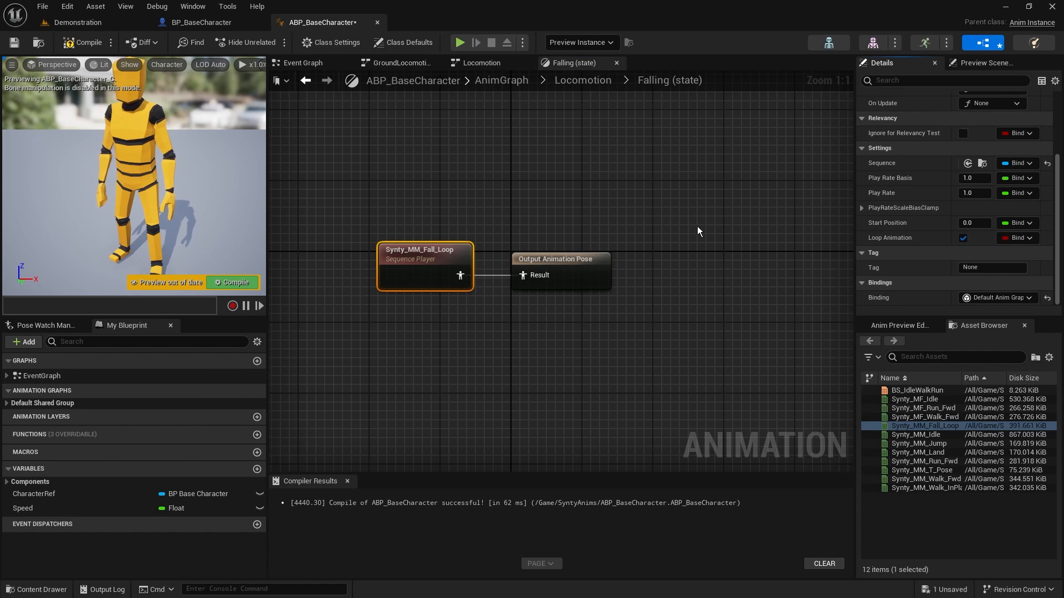
left_click(1018, 238)
left_click(942, 280)
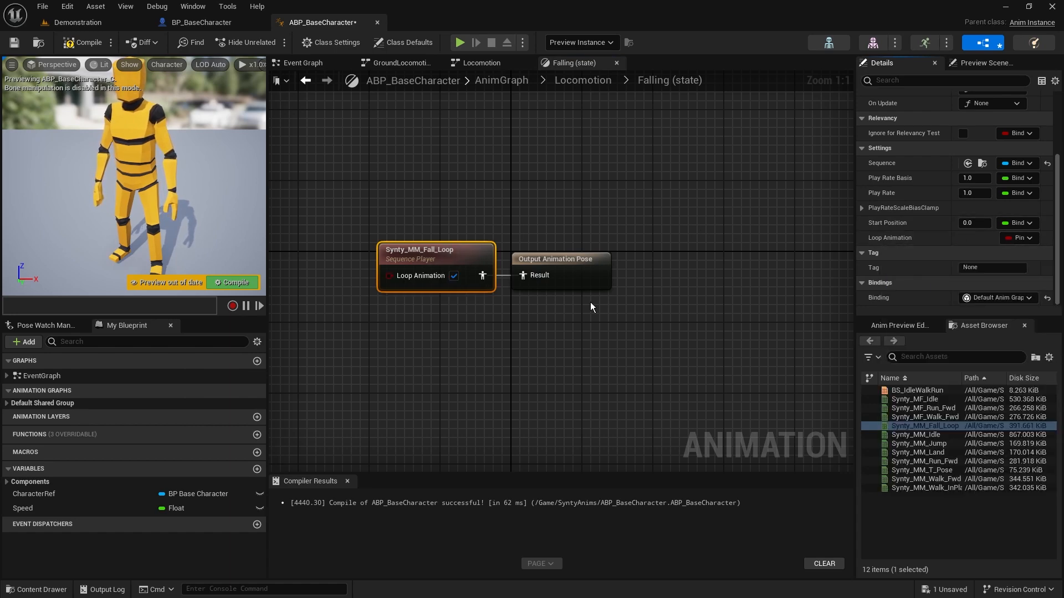
left_click_drag(457, 259, 440, 259)
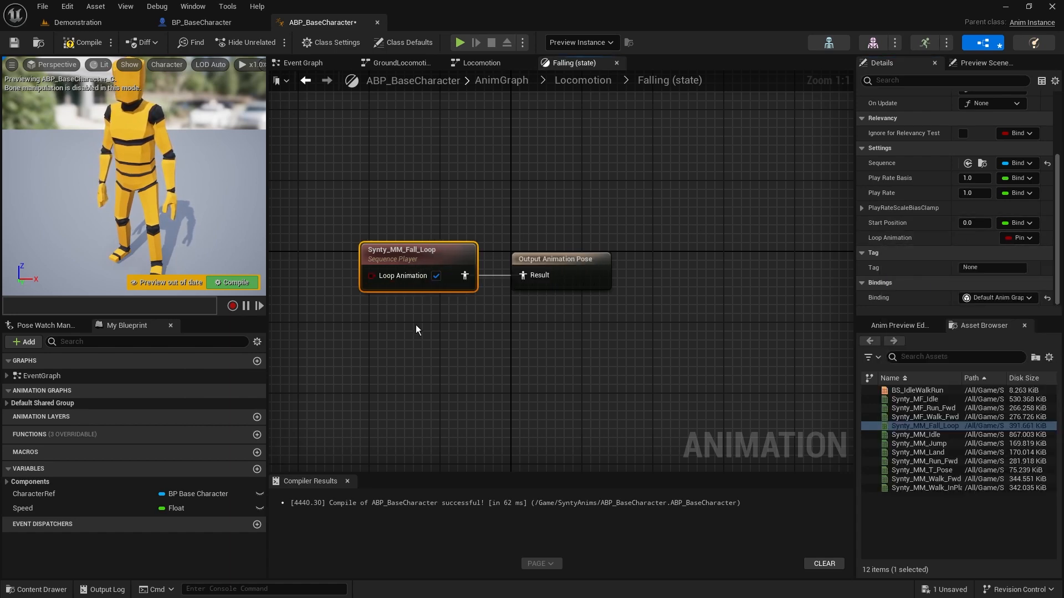
Check the Loop Animation setting of the Synty_MM_Jump node in the JumpStart state, and return to Locomotion
left_click(582, 80)
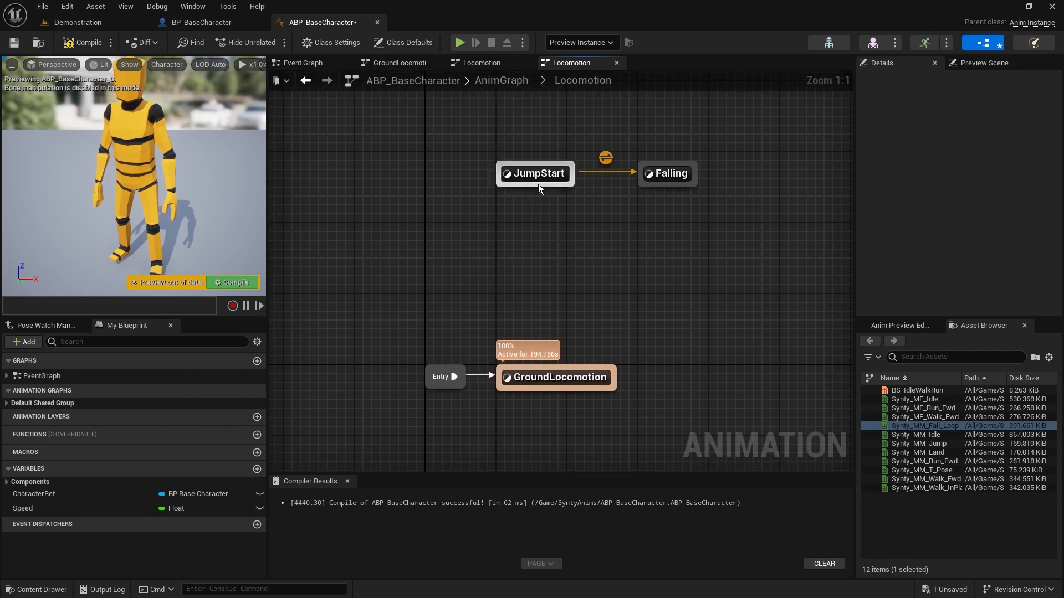
double_click(535, 176)
left_click(485, 266)
scroll(948, 266, "down", 2)
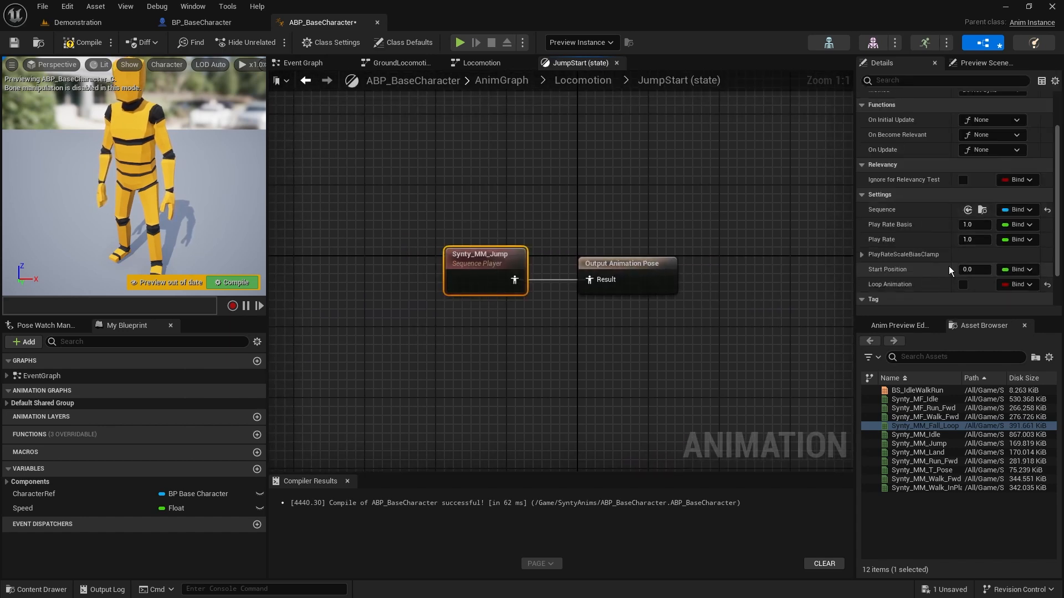
scroll(949, 270, "down", 2)
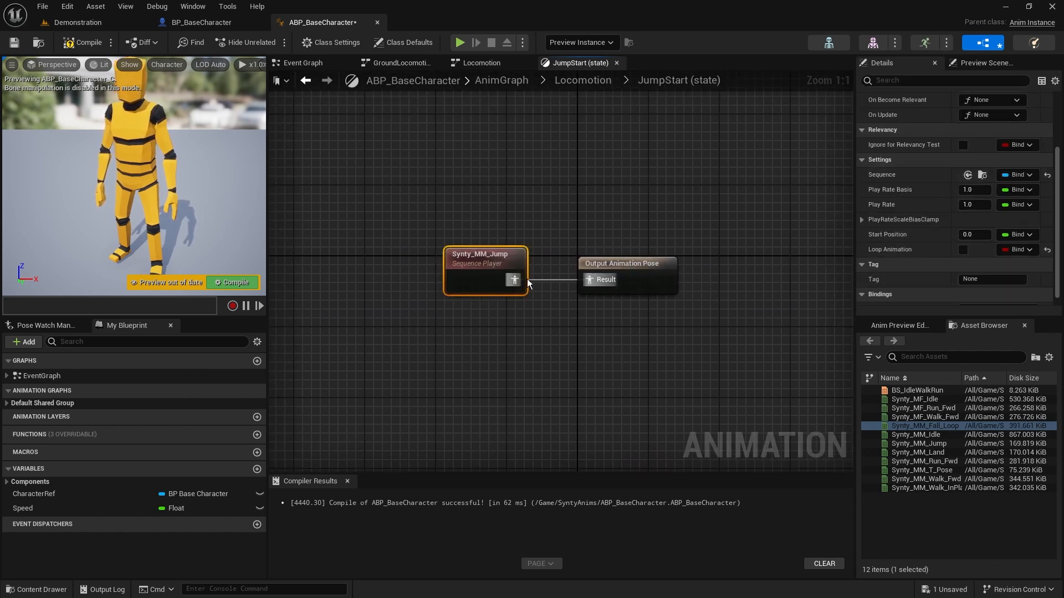
left_click(583, 80)
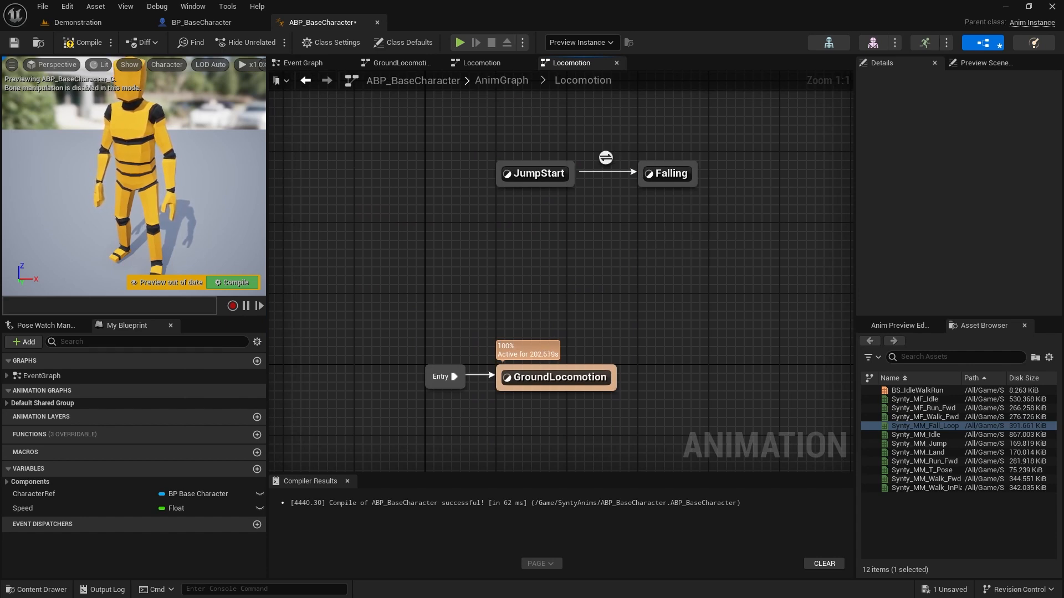
right_click_drag(579, 193, 573, 293)
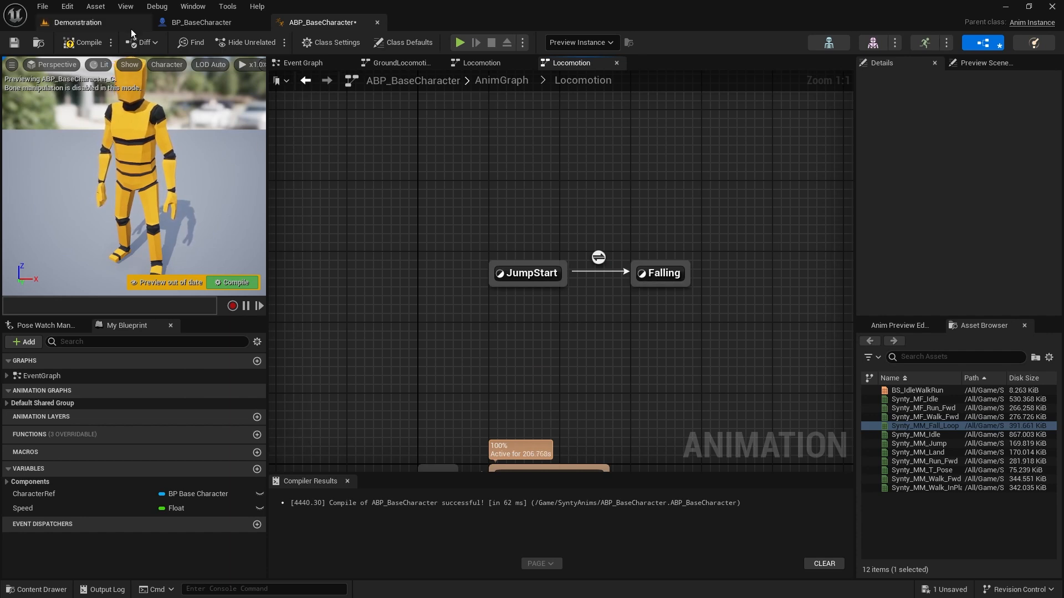
In the Event Graph, add a Character Movement getter beside the update chain and feed it into an Is Falling node
left_click(312, 62)
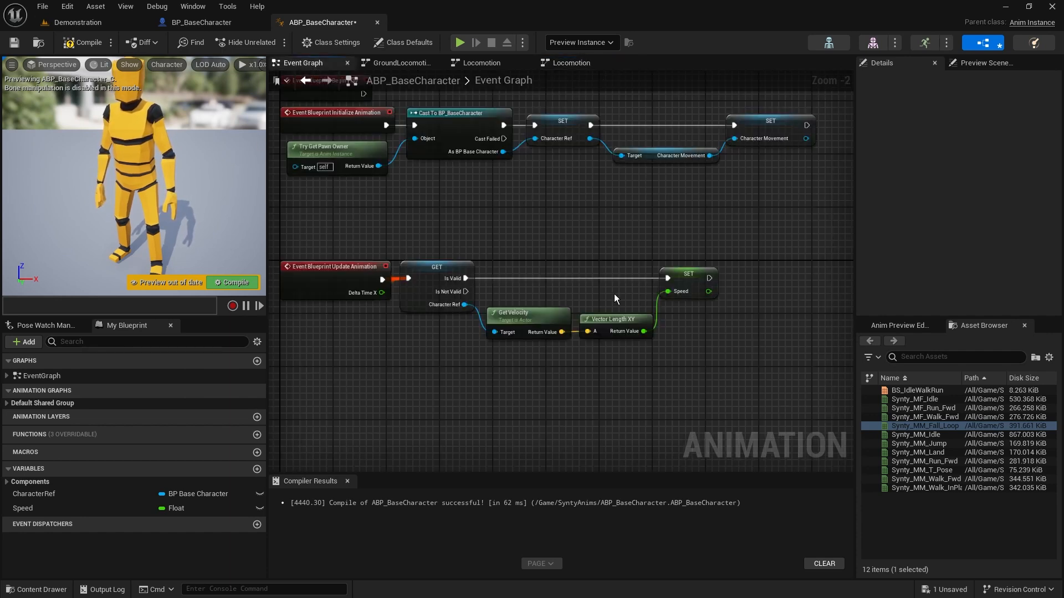
left_click_drag(274, 219, 800, 370)
right_click_drag(801, 355, 679, 351)
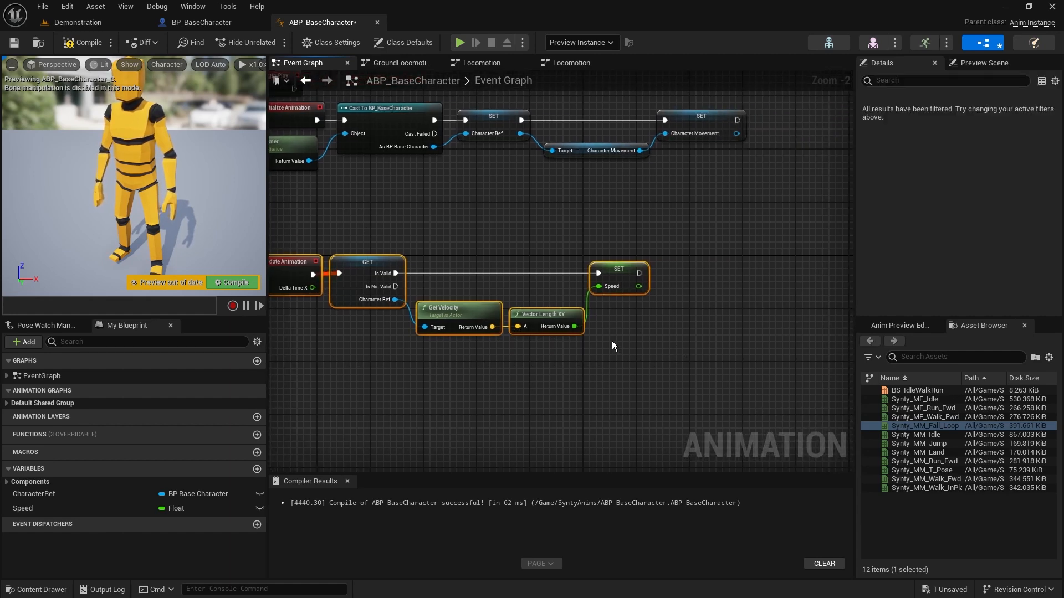
left_click(533, 359)
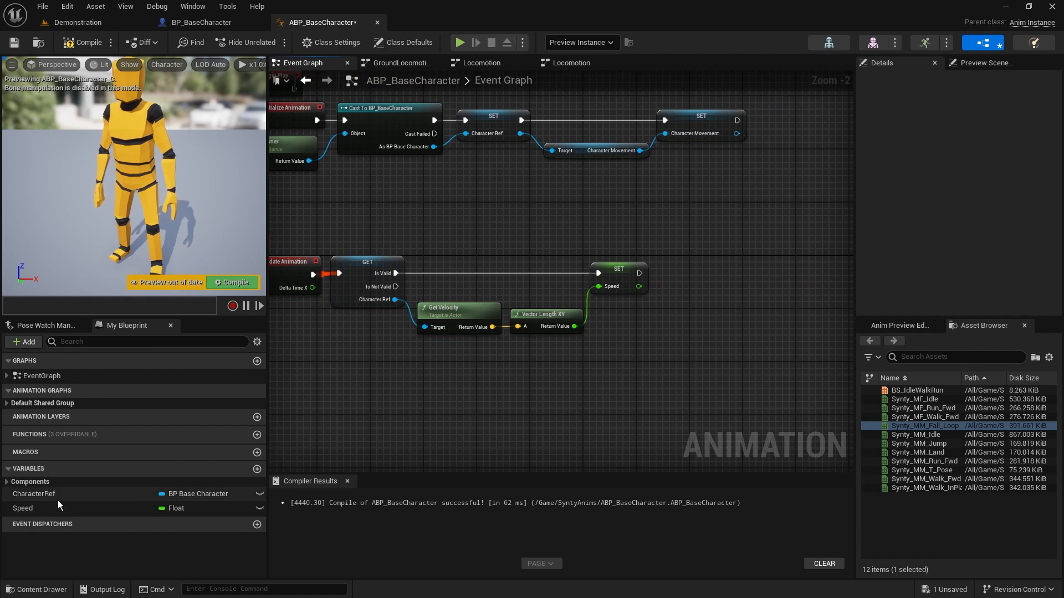
left_click(7, 483)
left_click_drag(47, 493, 719, 285)
left_click(655, 343)
type("is falling")
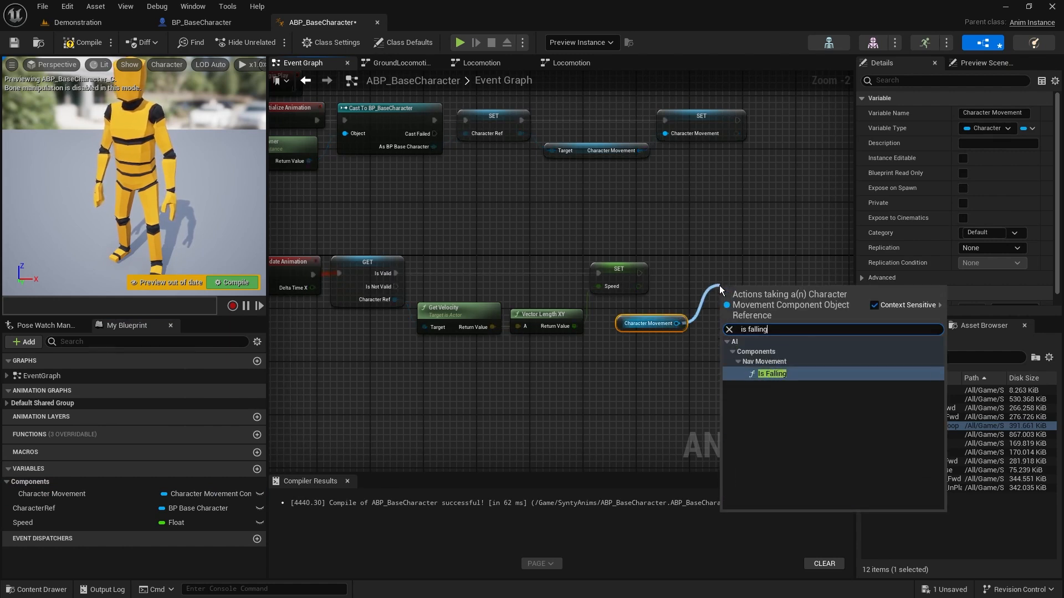
left_click(784, 375)
left_click_drag(759, 295, 745, 308)
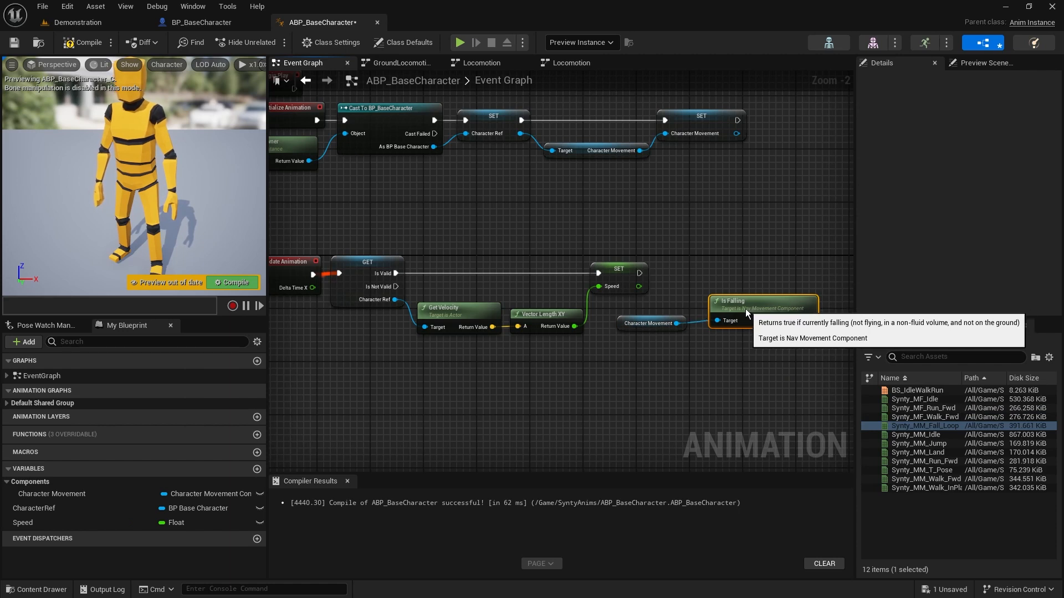
Align the Character Movement and Is Falling nodes and place them below the Set Speed node
left_click_drag(738, 366, 654, 327)
key("q")
left_click(735, 361)
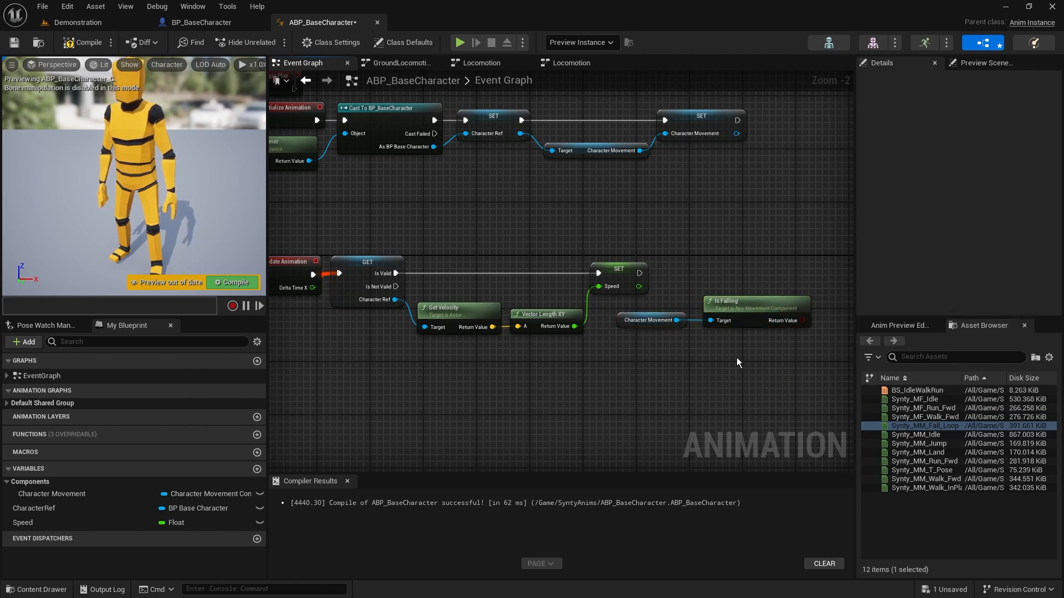
left_click_drag(738, 358, 660, 320)
left_click_drag(745, 308, 644, 356)
left_click(626, 328)
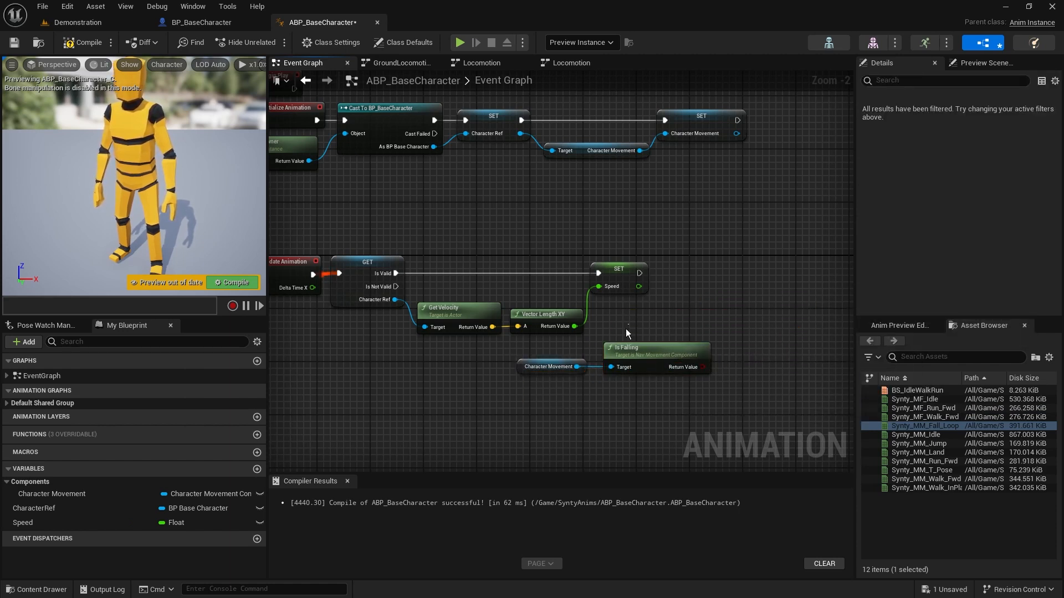
Promote the Is Falling return value to a new Boolean variable named IsInAir
right_click(699, 368)
left_click(762, 401)
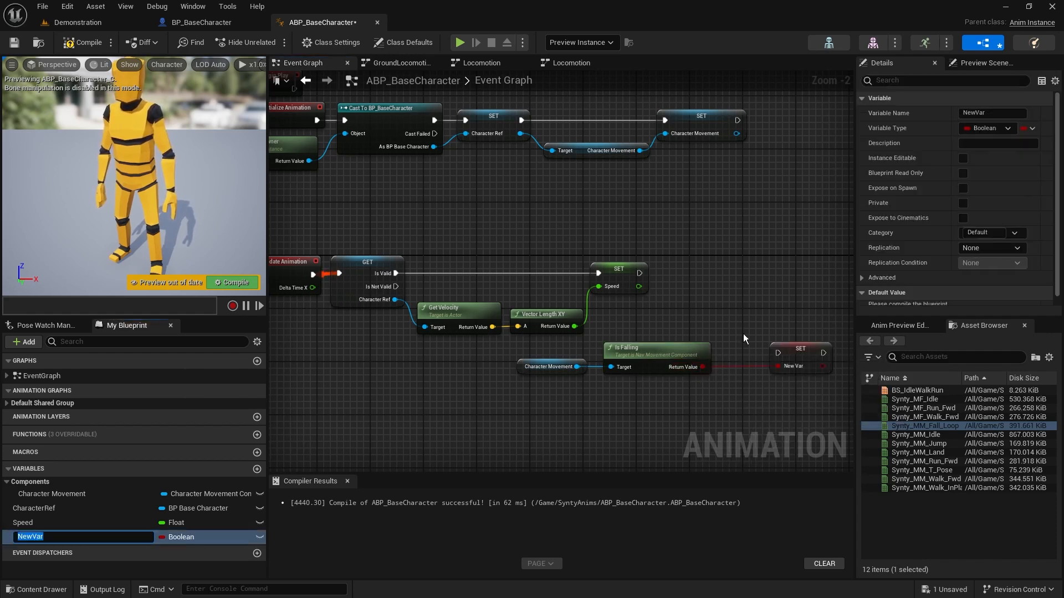
type("IsInA")
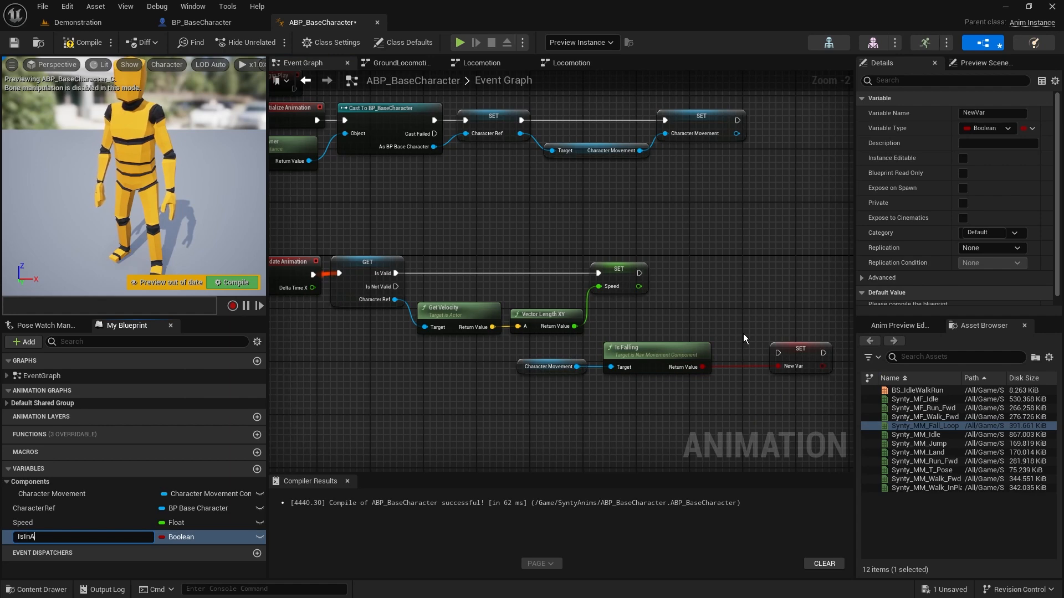
type("ir")
key("Return")
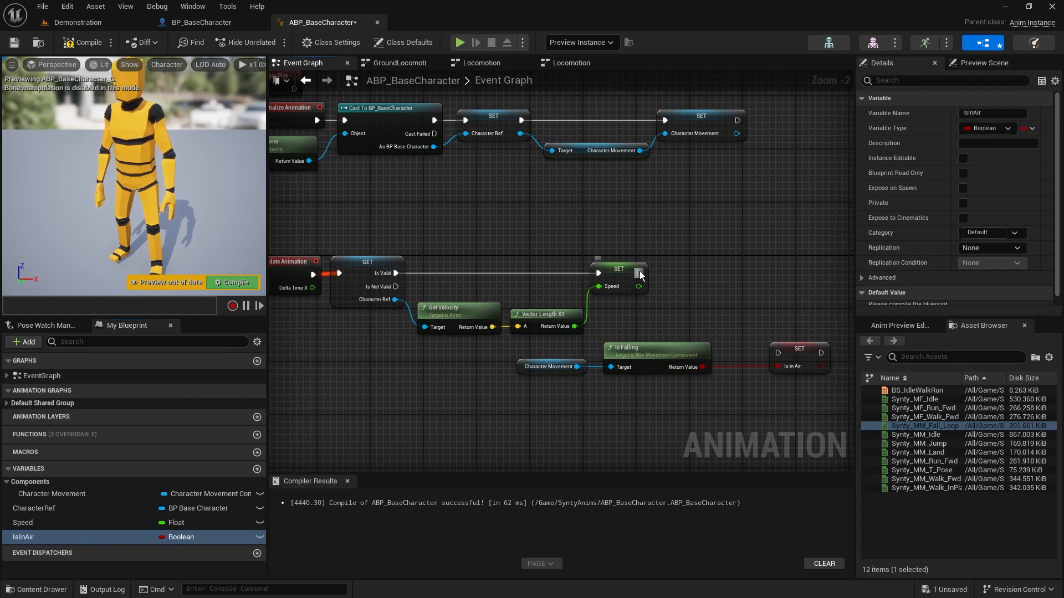
Connect the Set Speed node's execution output to the Set Is in Air node and line the two up
left_click_drag(639, 273, 759, 277)
left_click(654, 344)
left_click(663, 320)
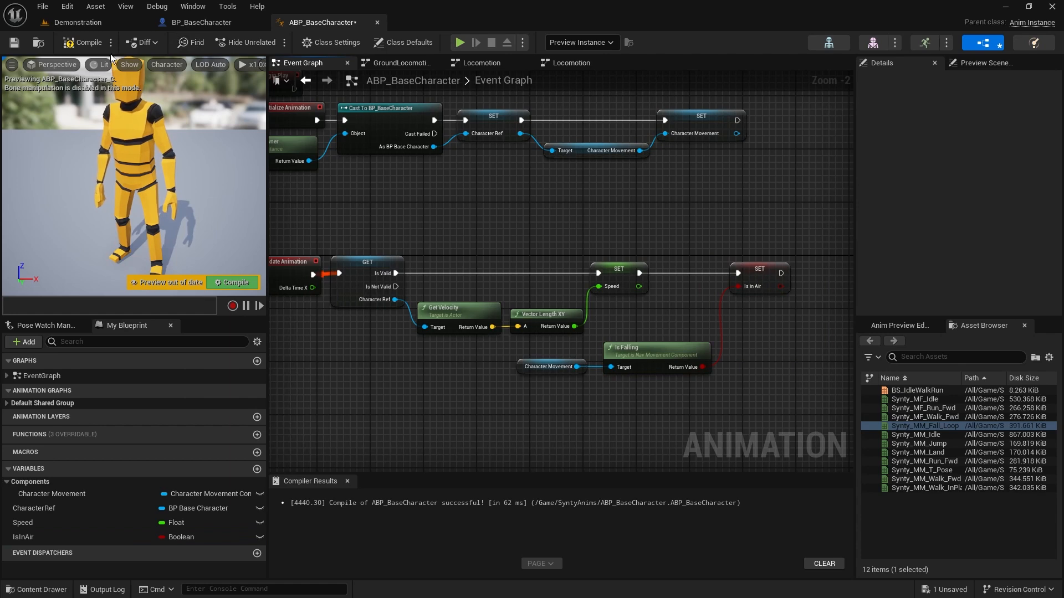
Compile the animation blueprint and return to the Locomotion state machine
left_click(98, 44)
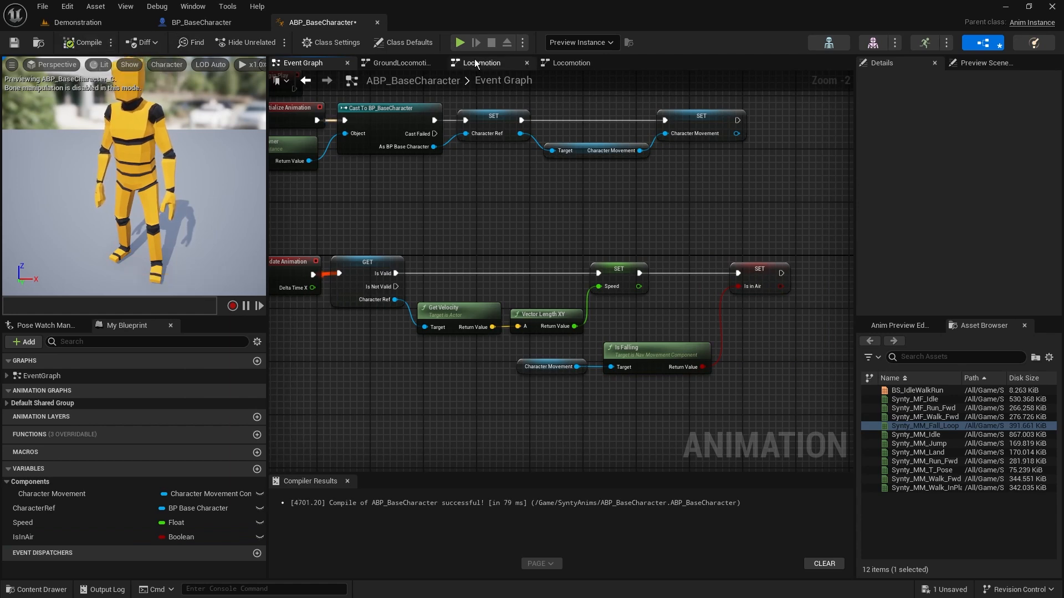
left_click(504, 62)
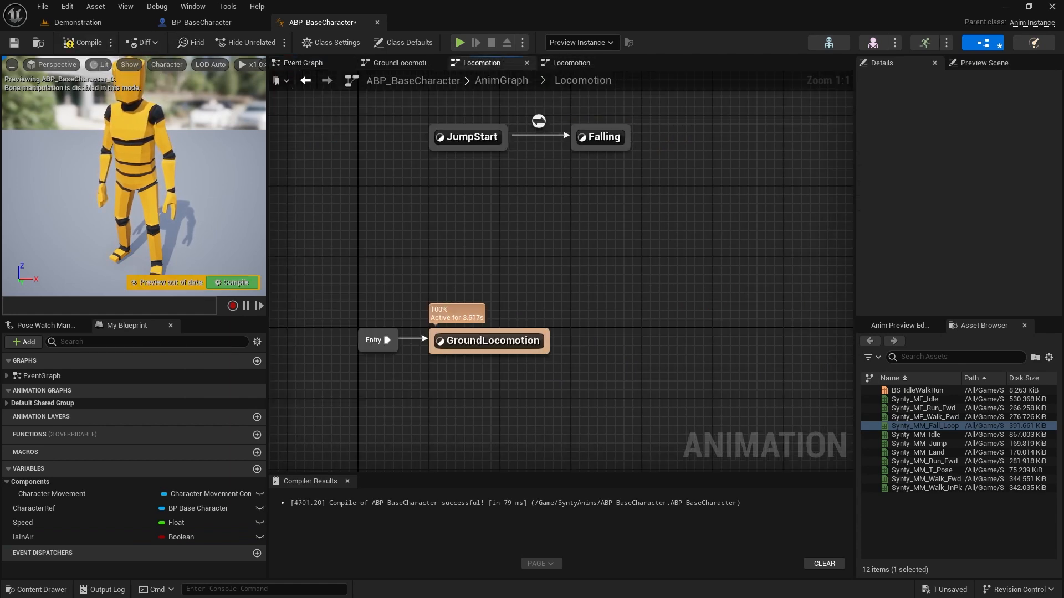
right_click_drag(476, 78, 488, 187)
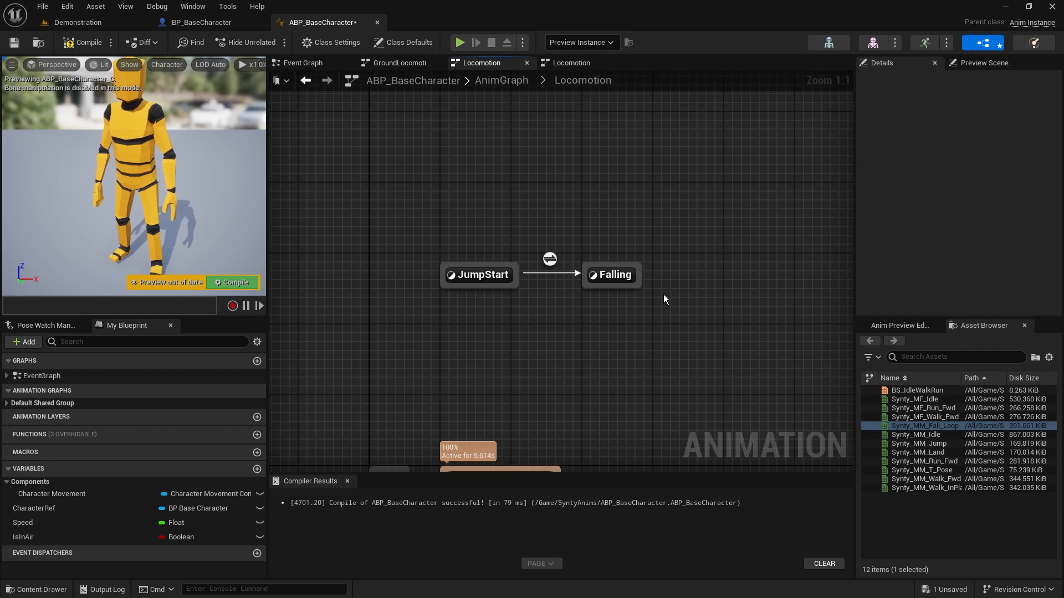
right_click_drag(572, 365, 570, 339)
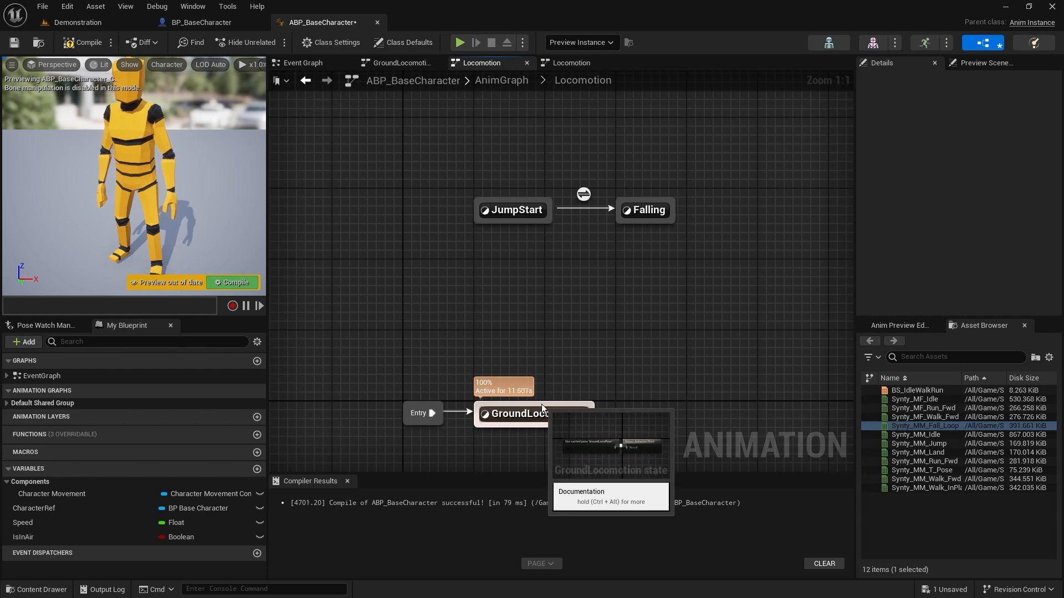
left_click_drag(541, 404, 508, 221)
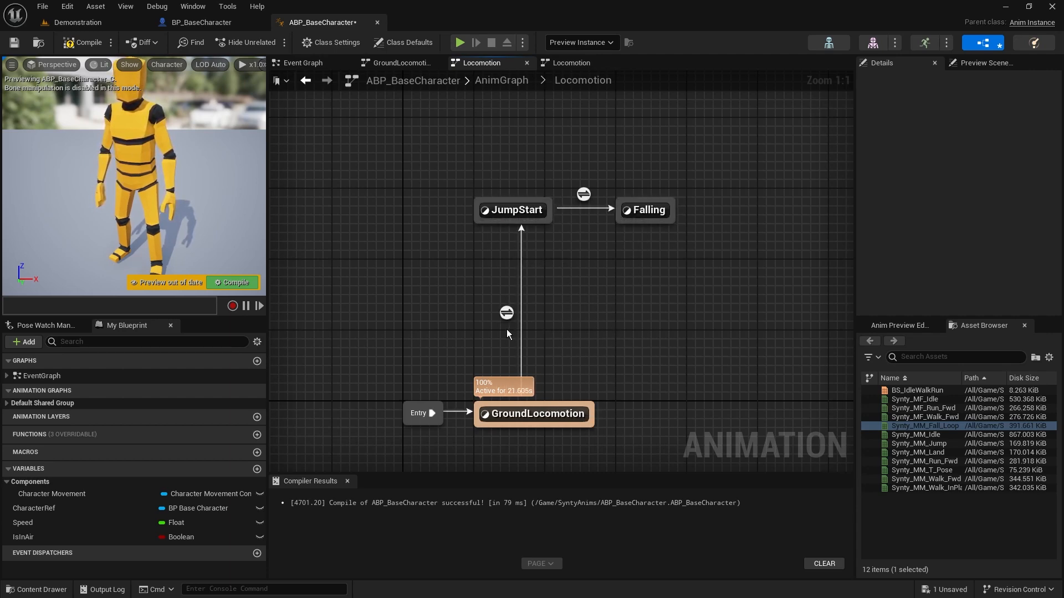
left_click(520, 320)
key("Delete")
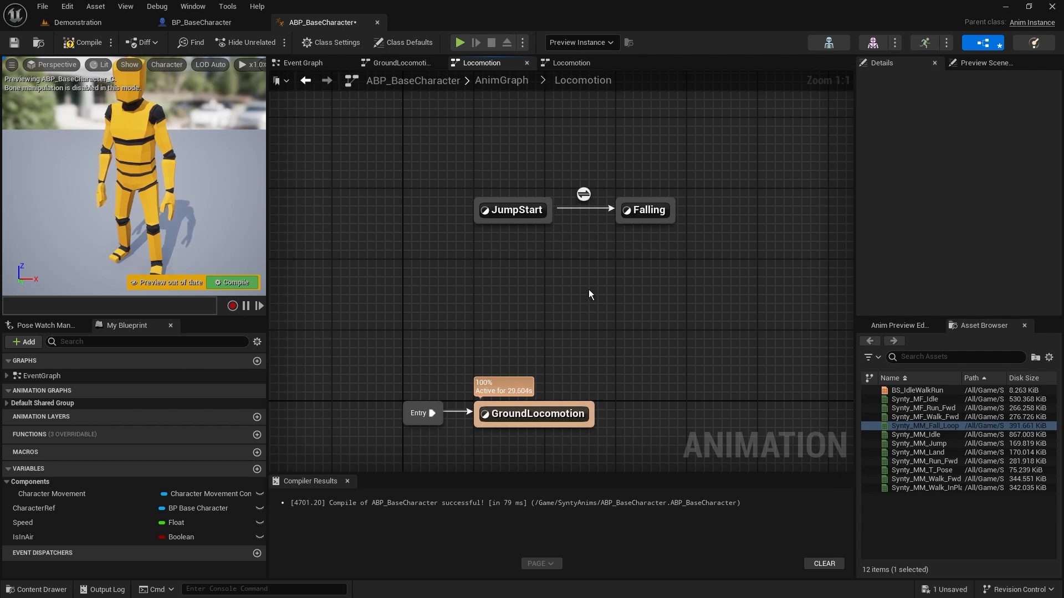
Move the JumpStart and Falling states together down closer to GroundLocomotion, leaving space above them
right_click_drag(566, 280, 578, 316)
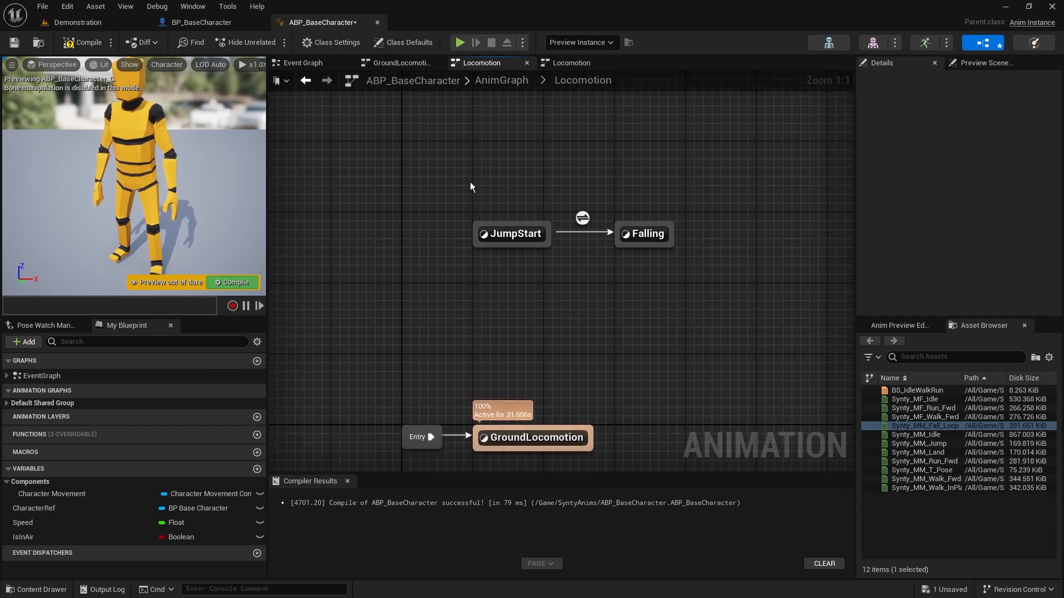
left_click_drag(469, 182, 642, 256)
left_click_drag(526, 235, 526, 288)
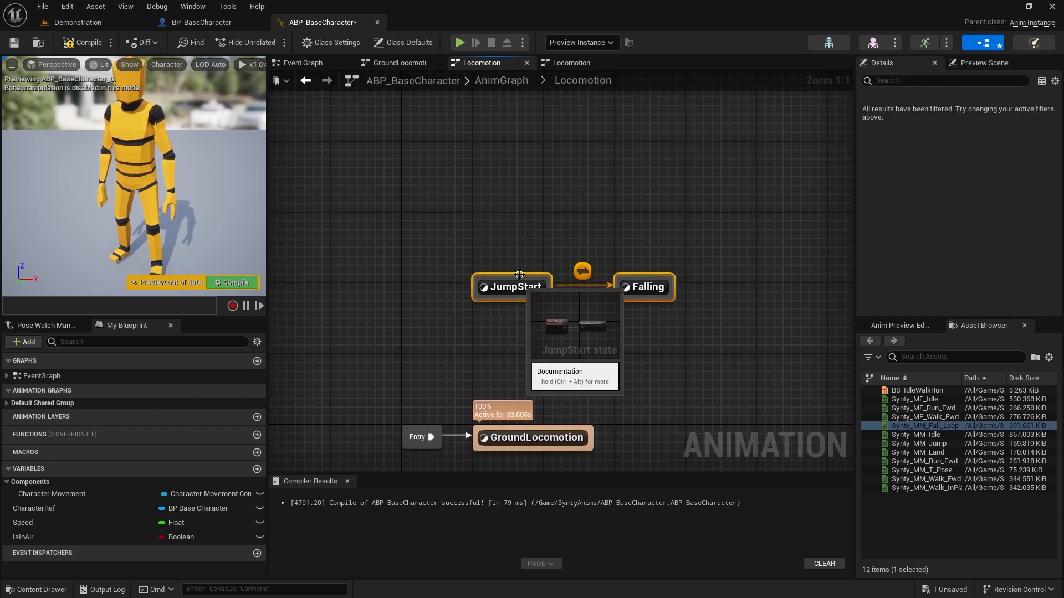
left_click(524, 171)
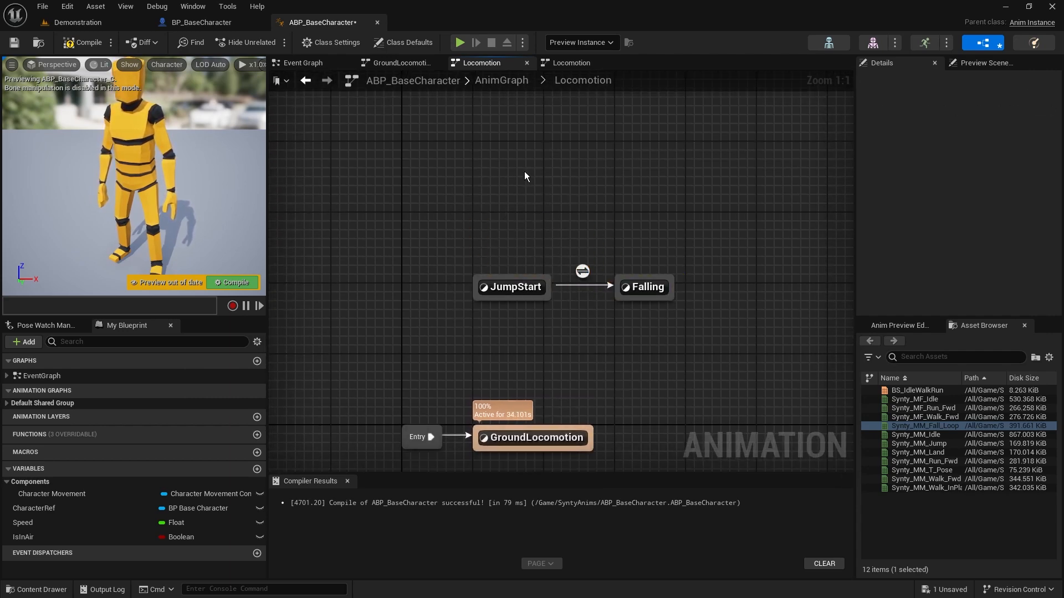
Add a state alias above JumpStart and name it ToJump
right_click(495, 164)
left_click(546, 212)
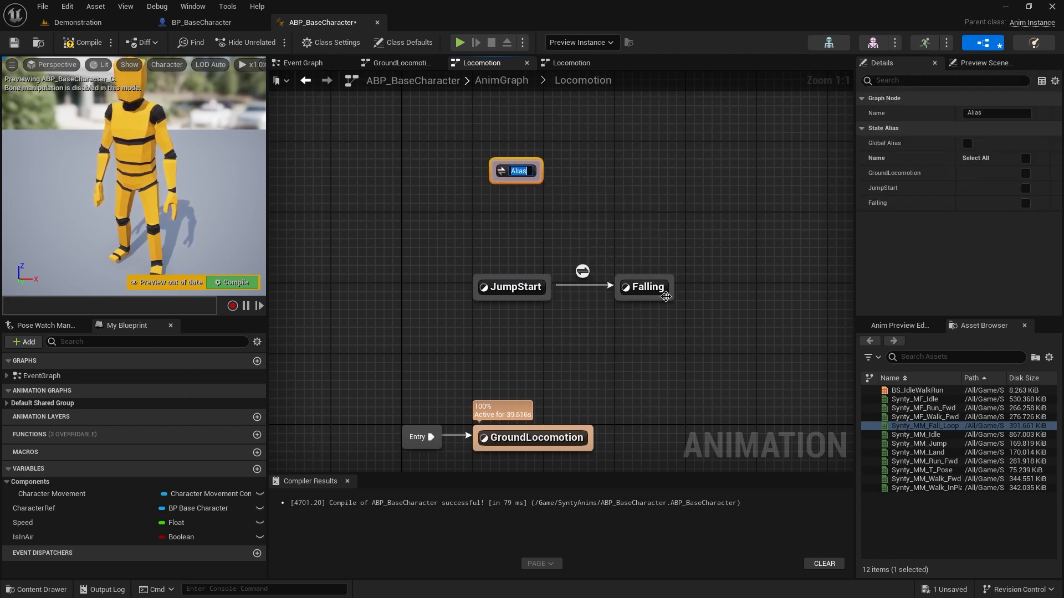
type("ToJump")
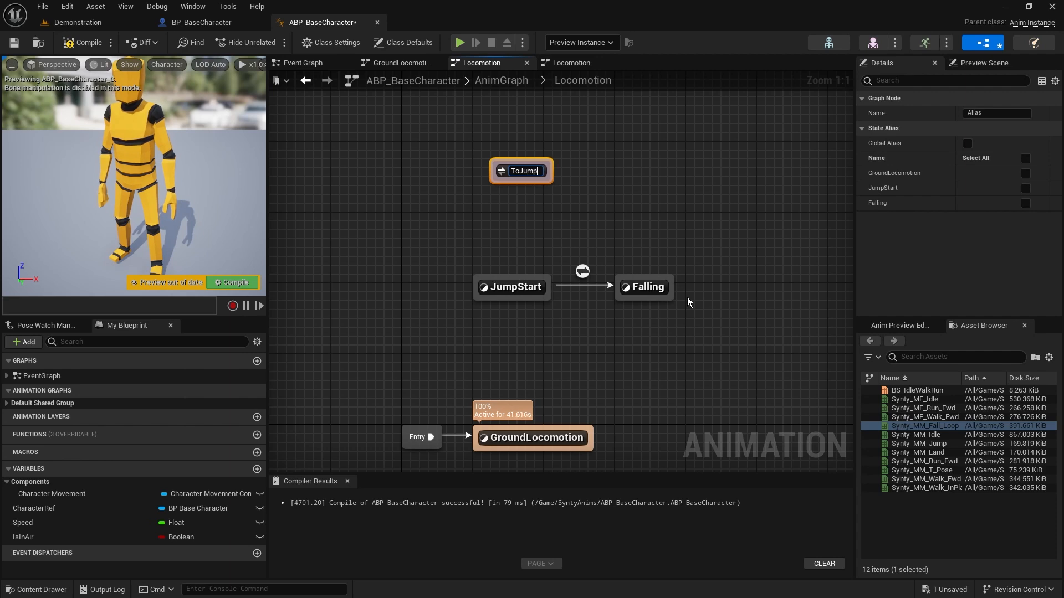
key("Return")
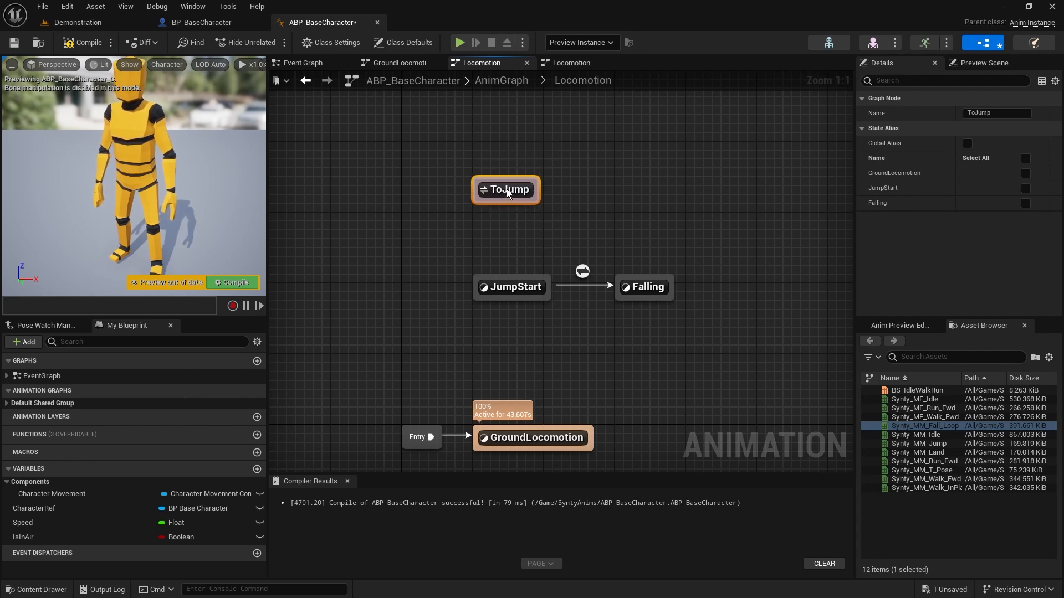
Include the GroundLocomotion state in the ToJump alias
left_click_drag(524, 427, 554, 387)
left_click(508, 337)
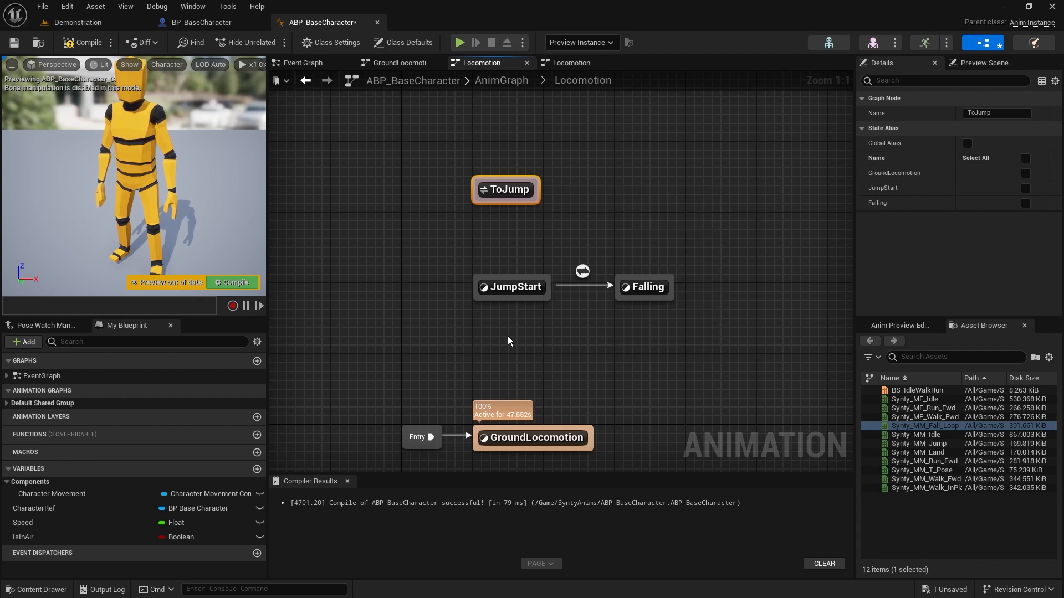
left_click(492, 190)
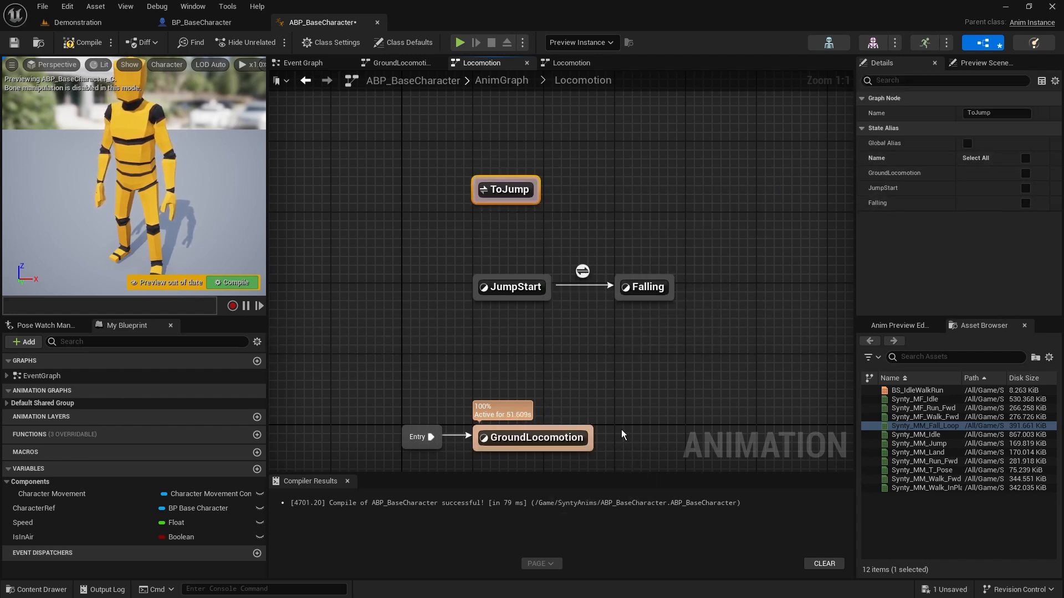
left_click(1026, 173)
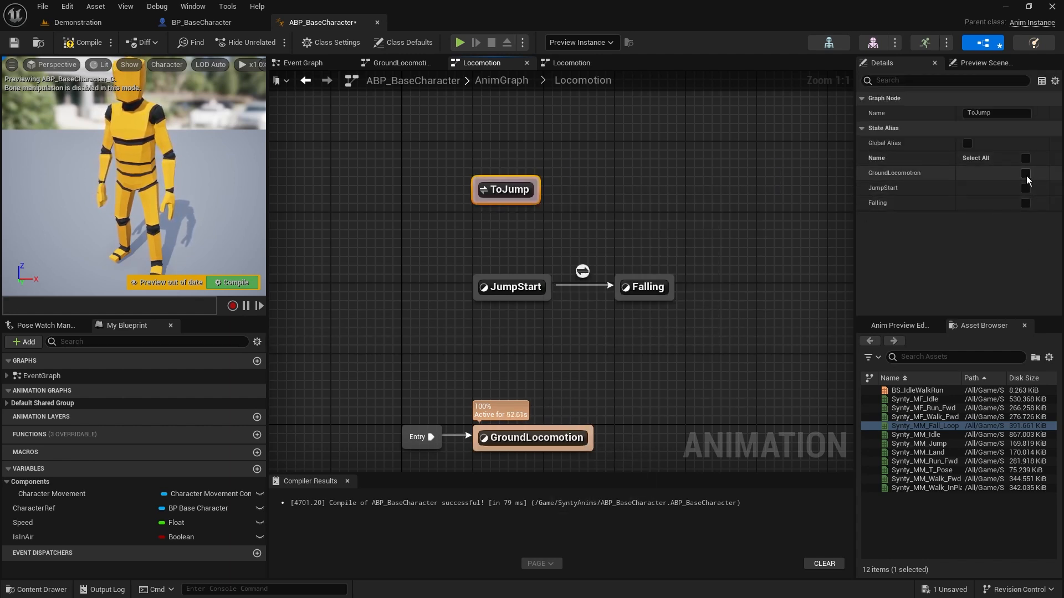
Create transitions from ToJump to JumpStart and to Falling, and move the alias above and between the two states
left_click(614, 197)
left_click(492, 189)
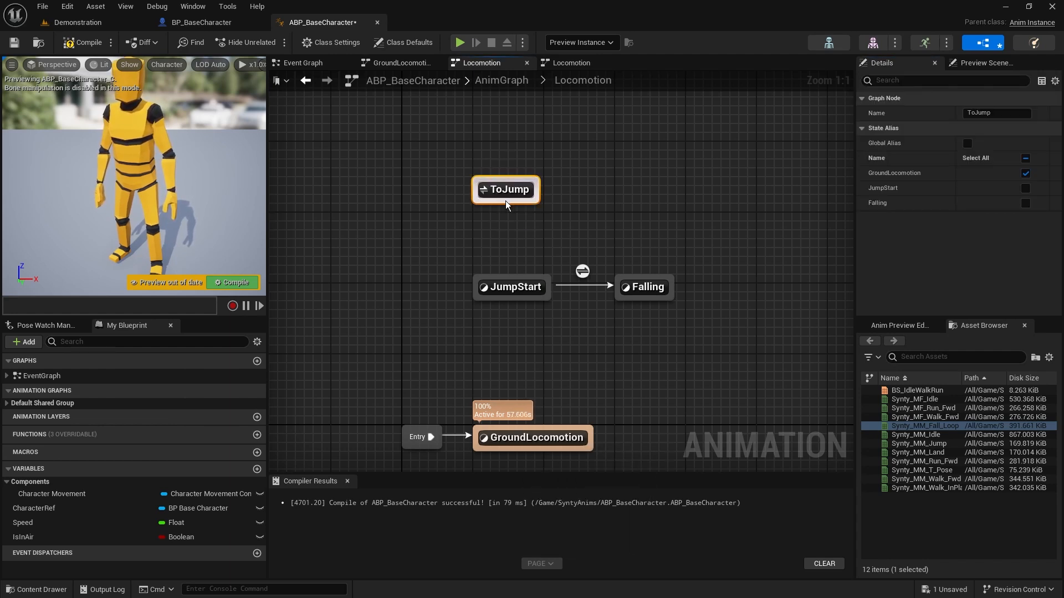
left_click_drag(505, 205, 640, 285)
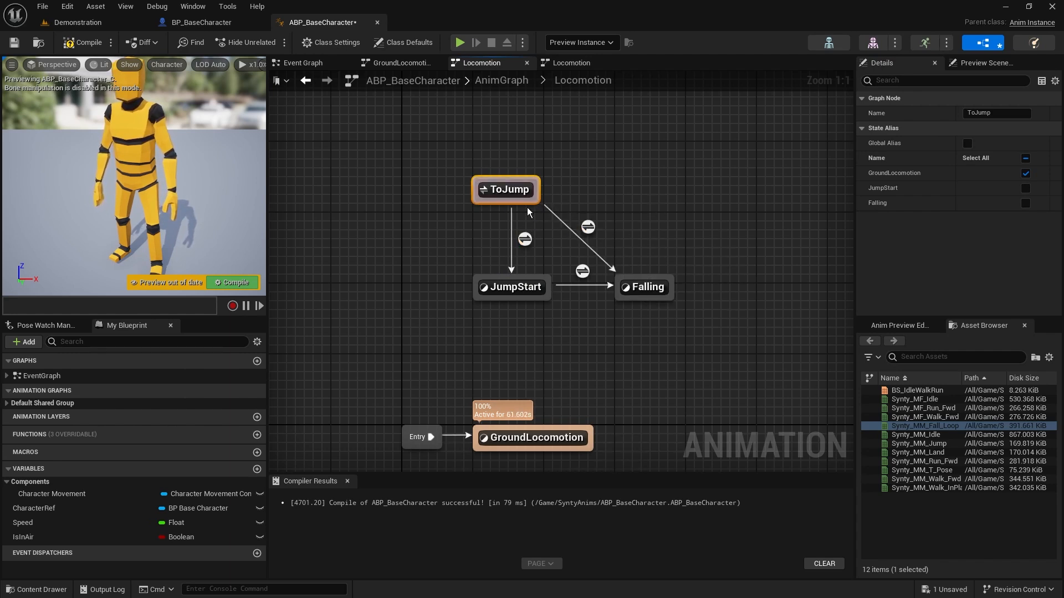
left_click_drag(516, 192, 587, 201)
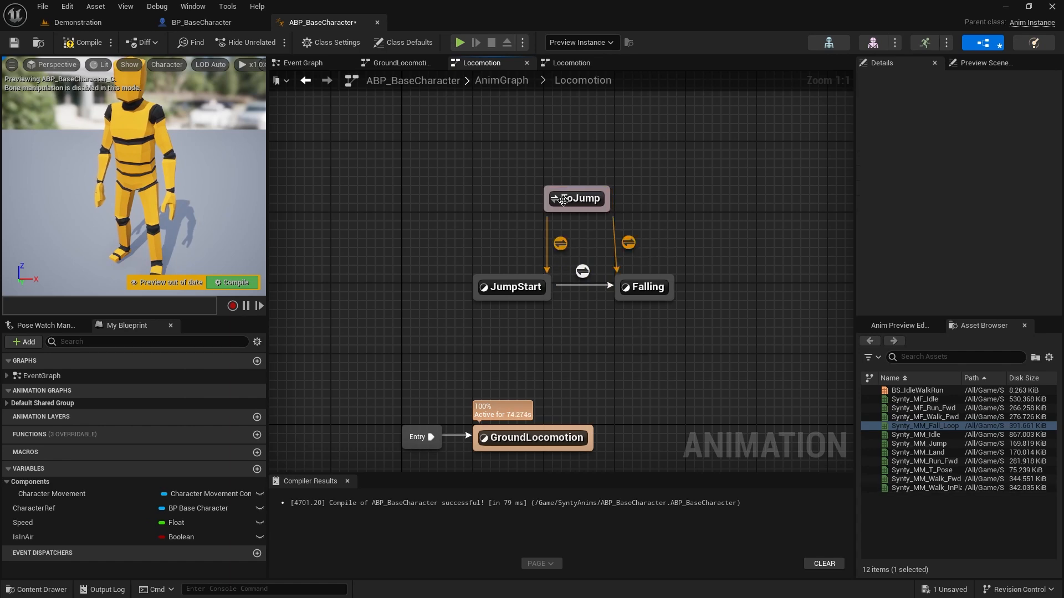
In the ToJump to Falling rule, connect the IsInAir variable to Can Enter Transition, compile, and return to the Locomotion state machine
double_click(628, 243)
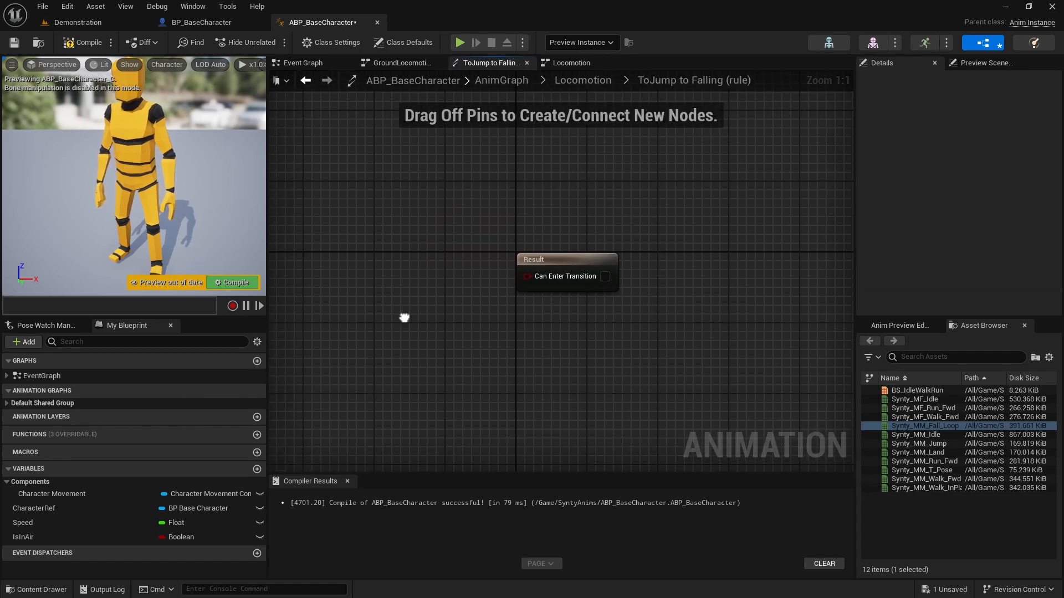
left_click_drag(85, 535, 347, 253)
left_click(395, 274)
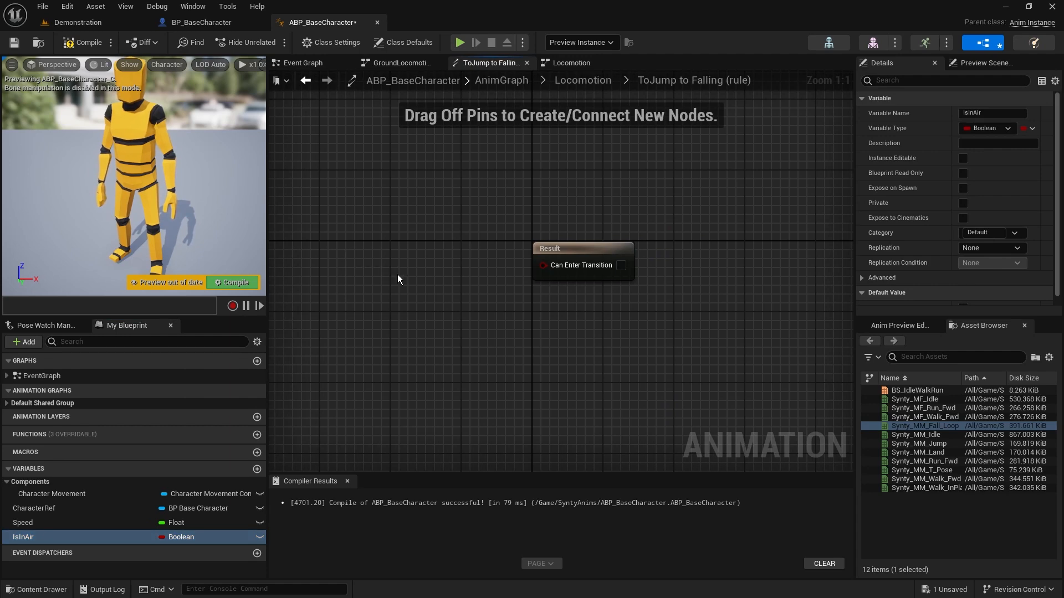
left_click(49, 537)
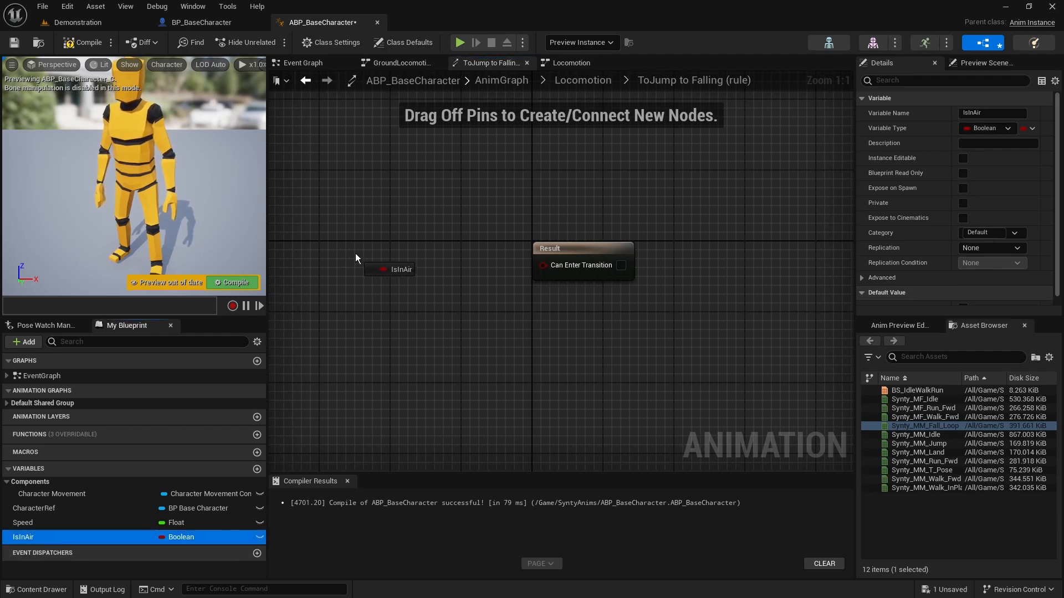
left_click_drag(354, 254, 549, 264)
left_click(394, 277)
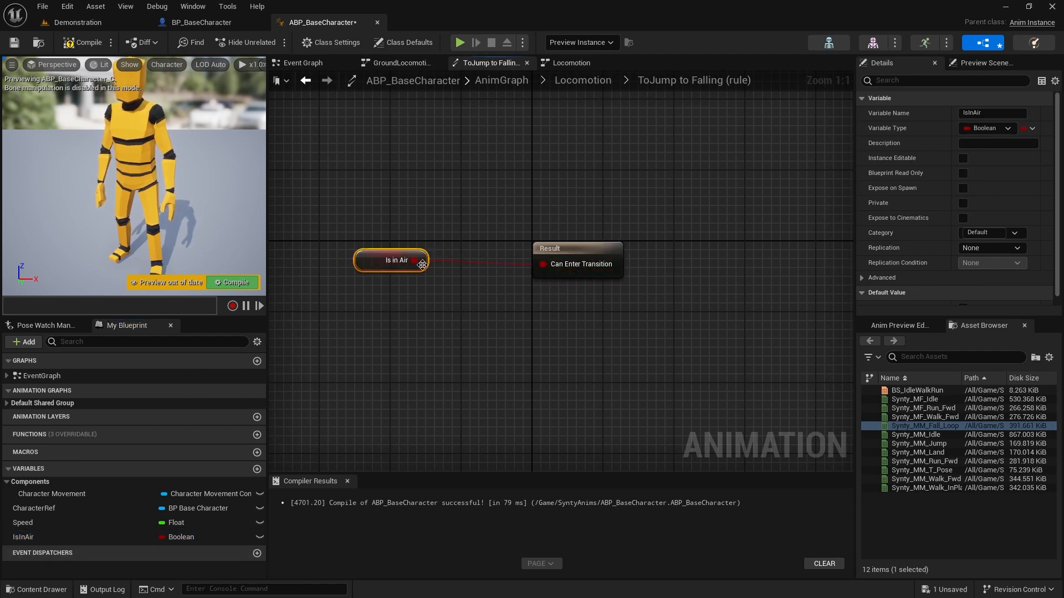
left_click_drag(385, 257, 447, 257)
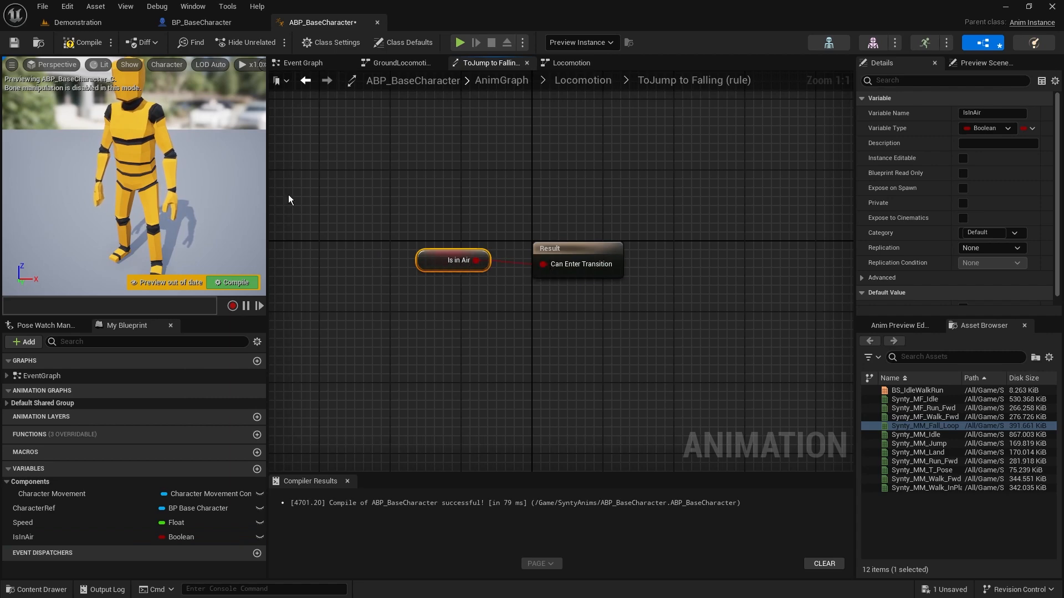
left_click(85, 42)
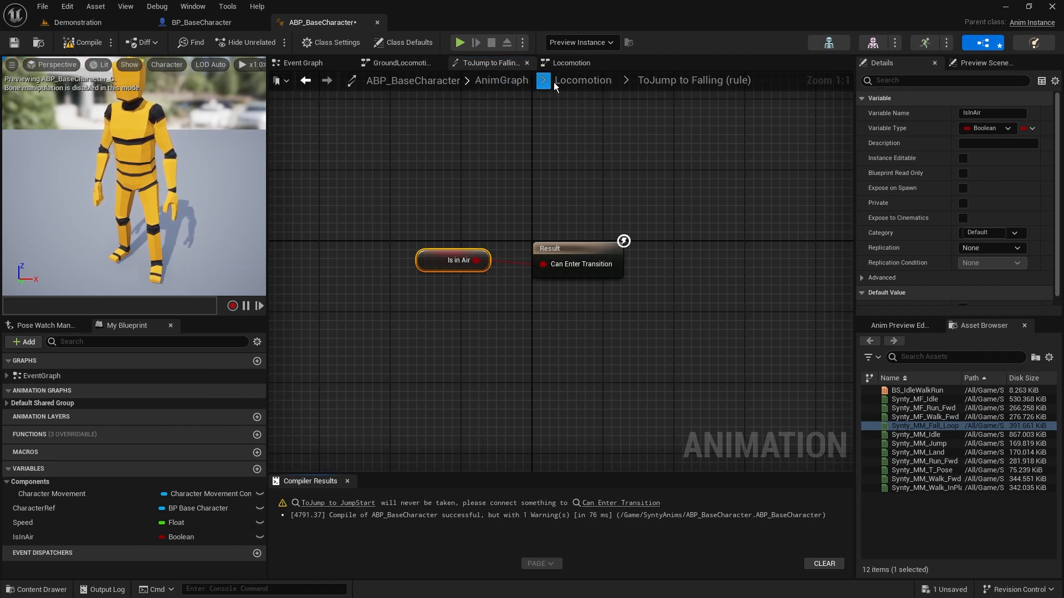
left_click(579, 81)
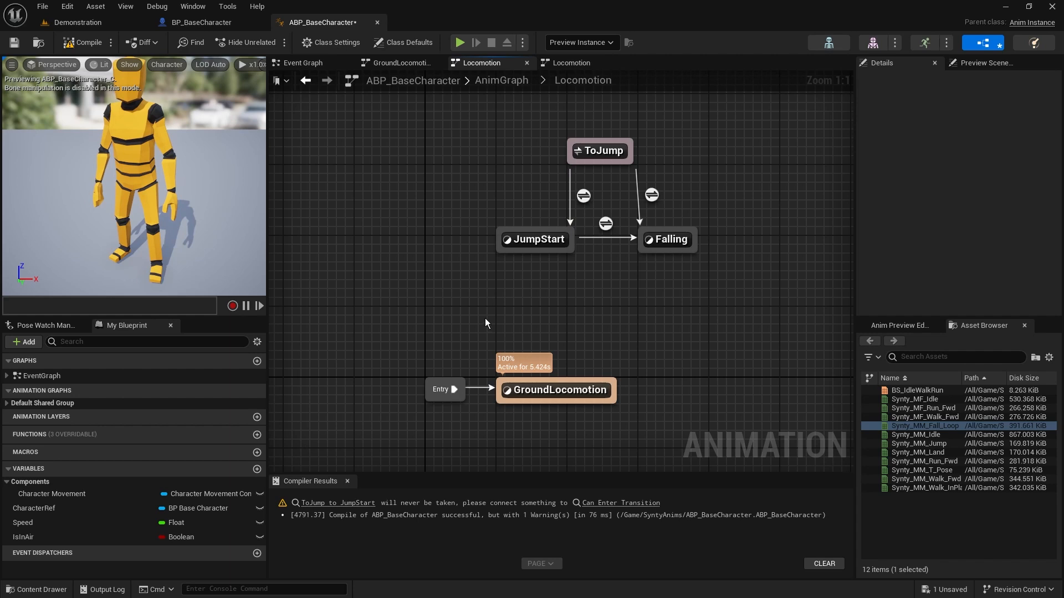
In the ToJump to JumpStart rule, add an IsInAir getter and position it ahead of the Result node
double_click(584, 195)
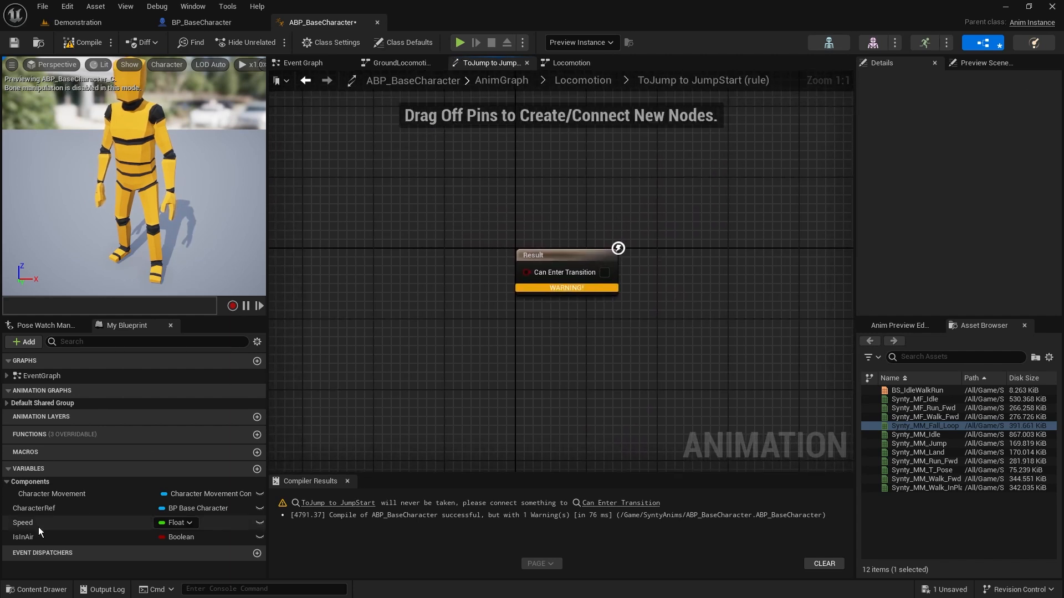
left_click(28, 537)
left_click_drag(28, 537, 314, 214)
left_click(316, 211)
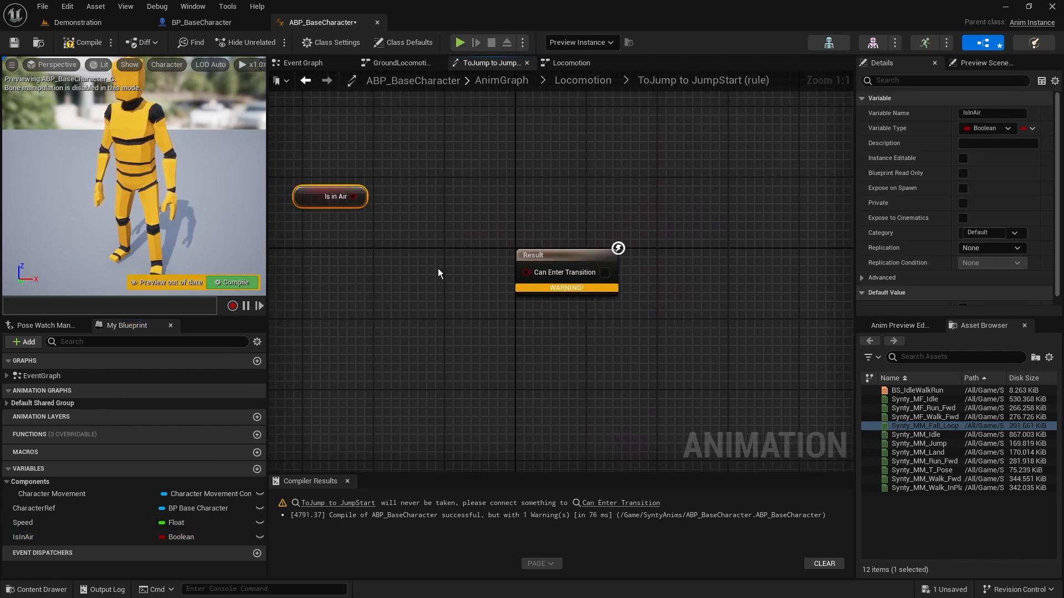
right_click_drag(311, 215, 510, 235)
left_click_drag(516, 218, 500, 243)
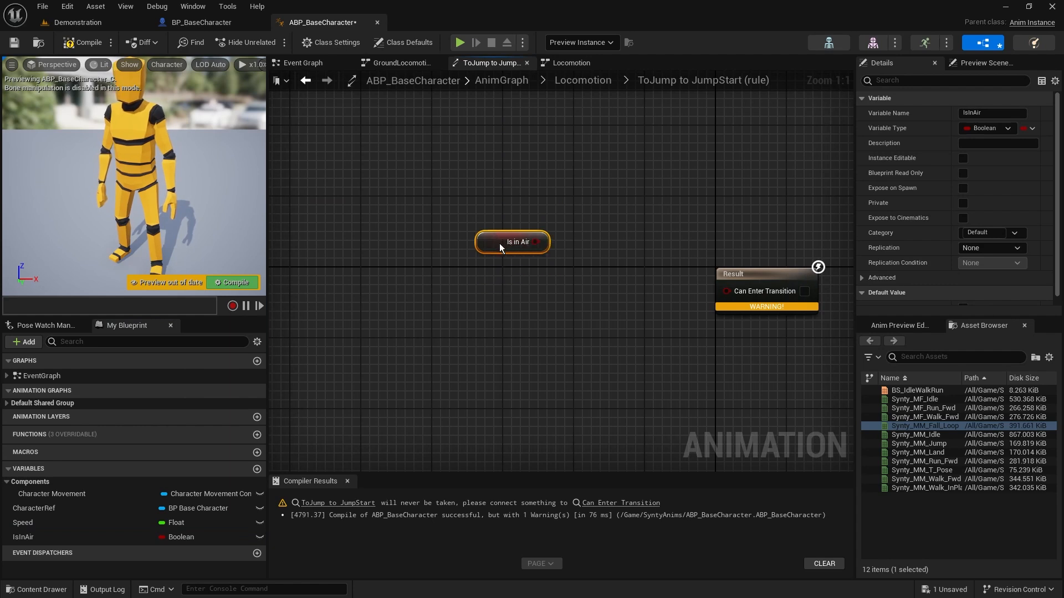
Return to the Locomotion state machine and examine the transitions leading from ToJump to Falling and JumpStart
left_click(586, 81)
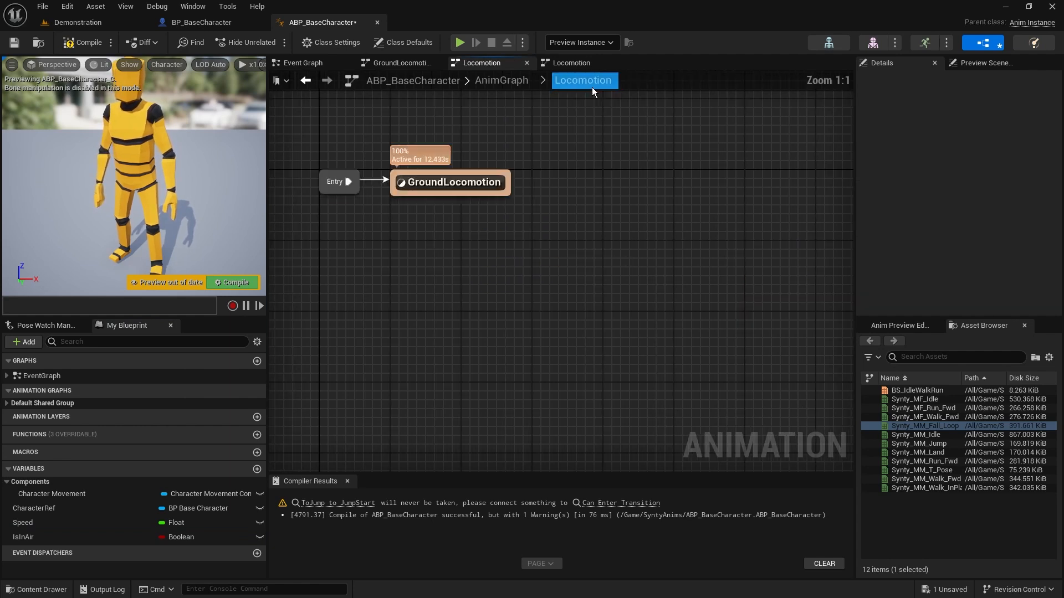
left_click_drag(644, 202, 644, 203)
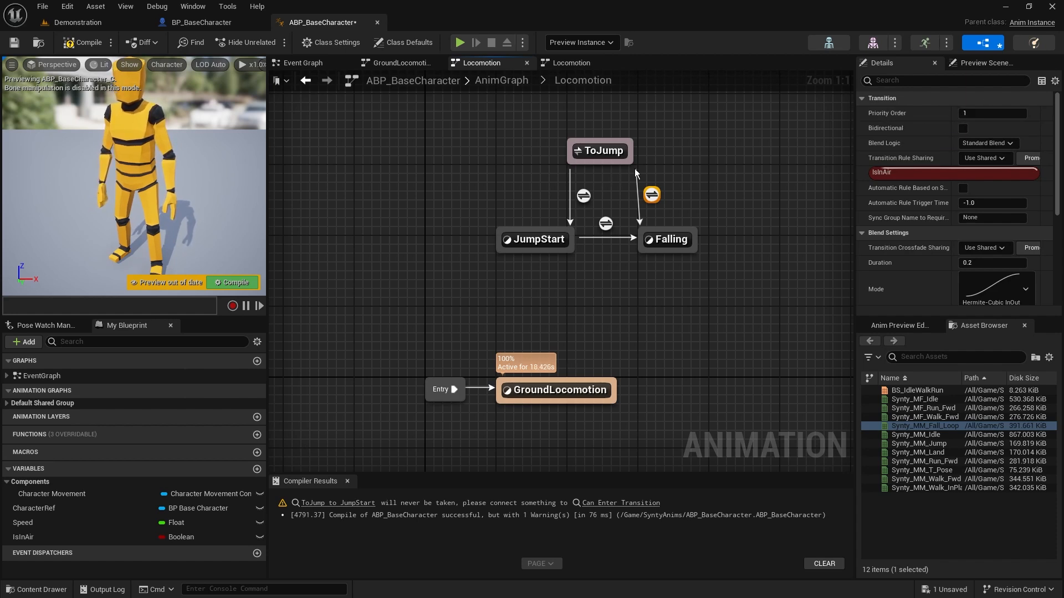
left_click(582, 194)
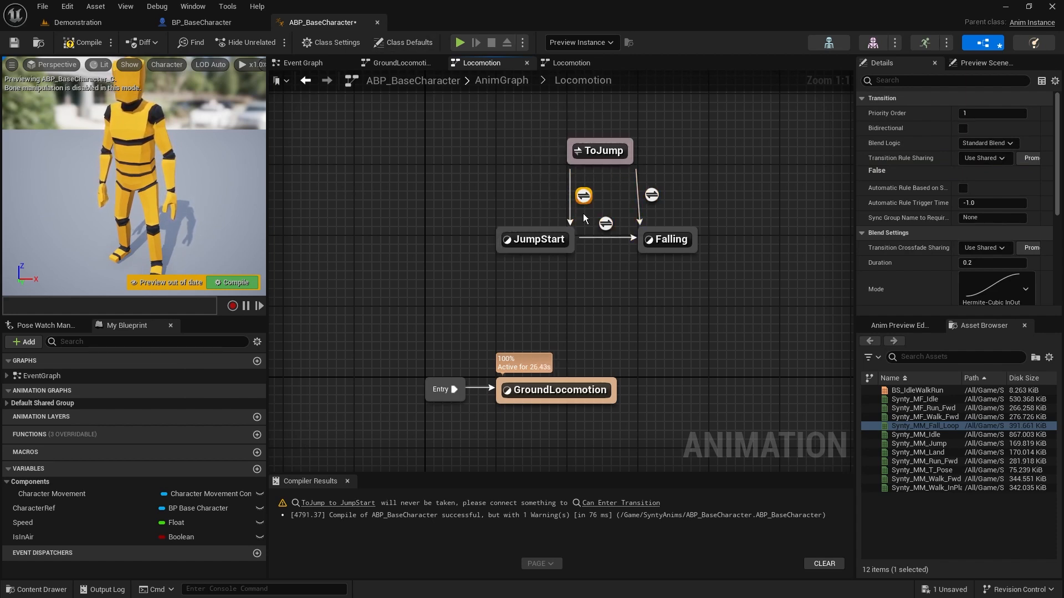
In the ToJump to JumpStart rule, add an AND Boolean node and connect Is in Air to its first input
double_click(583, 196)
left_click_drag(409, 245, 375, 263)
right_click_drag(407, 327, 493, 301)
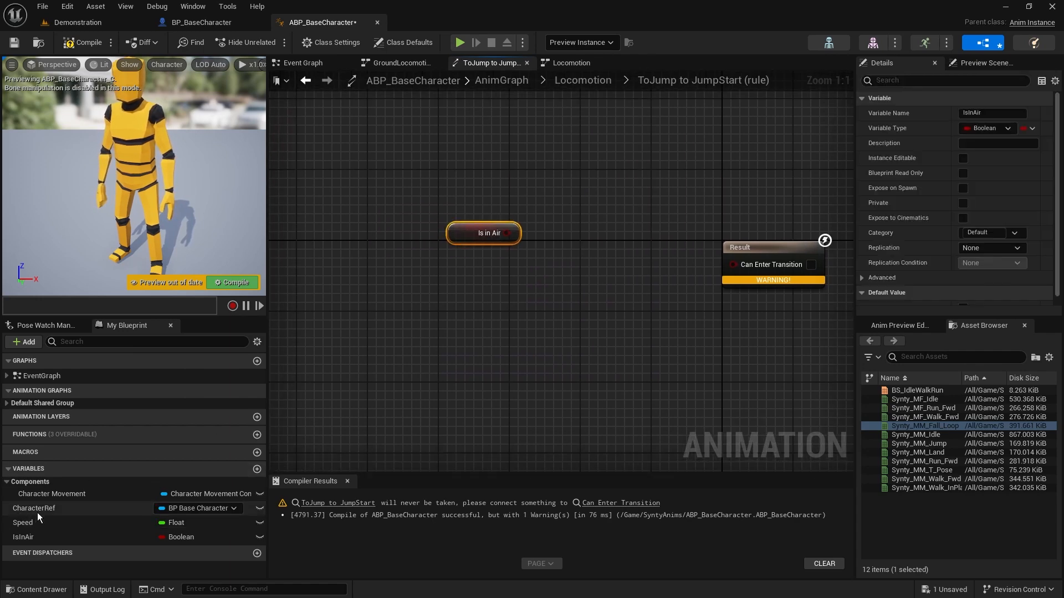
right_click(587, 260)
type("and bool")
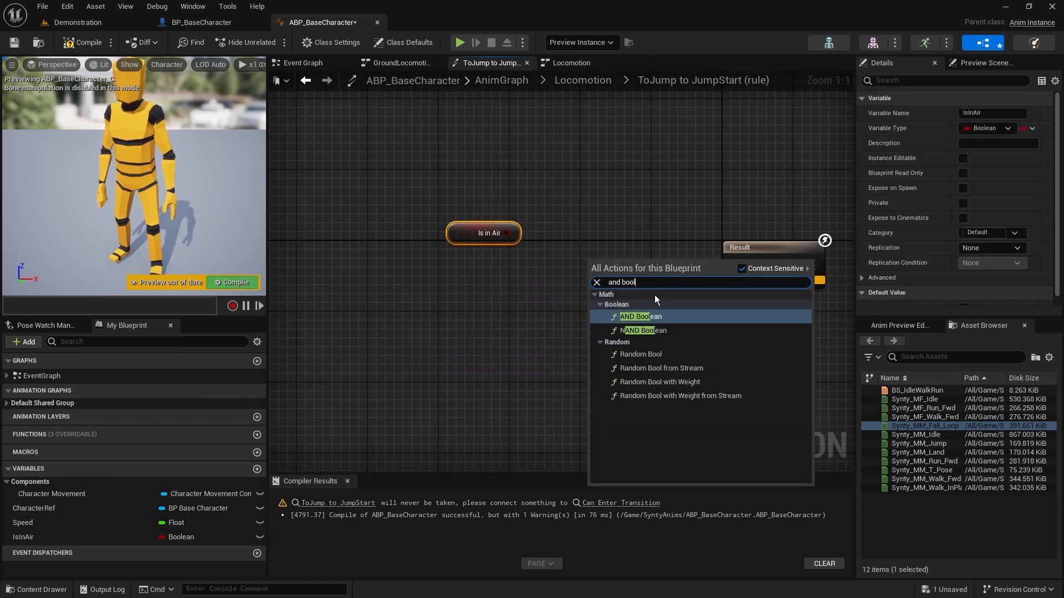
left_click(663, 316)
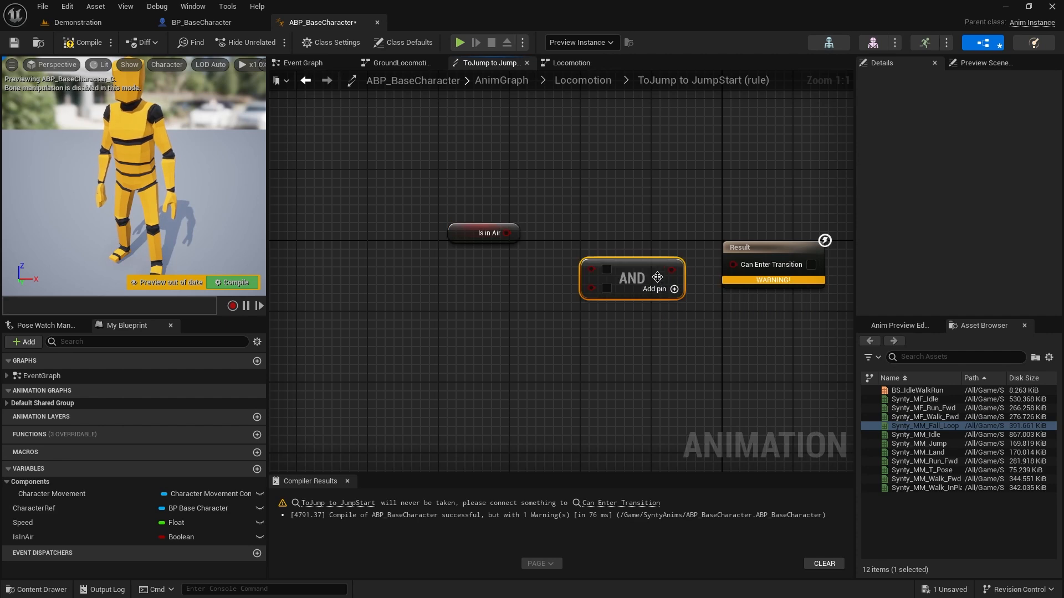
left_click_drag(591, 268, 480, 242)
left_click(403, 335)
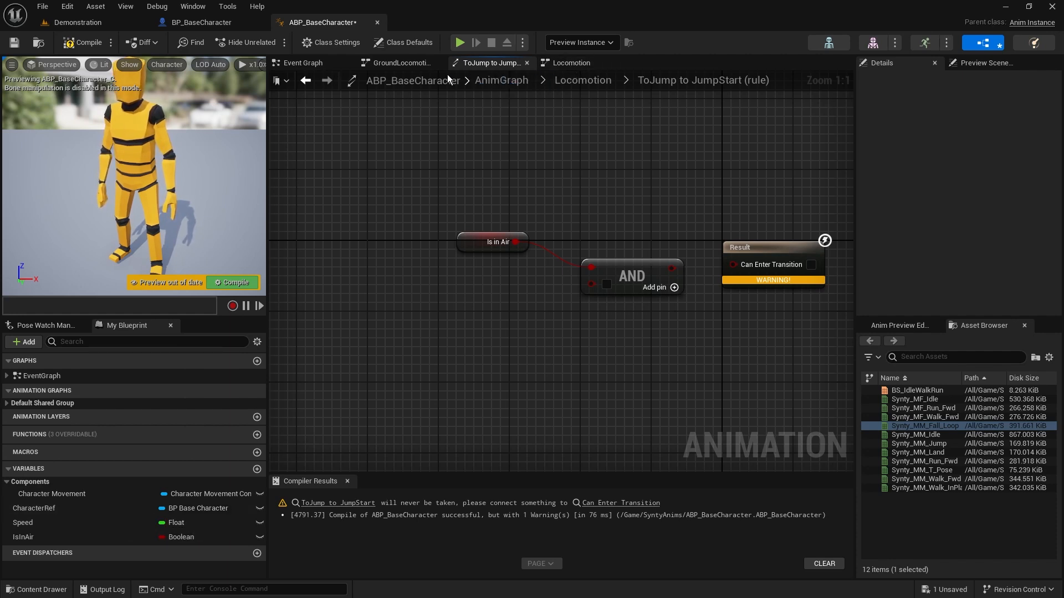
In the Event Graph, promote Get Velocity's return value to a variable named Velocity and wire its Set node in before Set Speed
left_click(303, 63)
right_click_drag(513, 341, 607, 314)
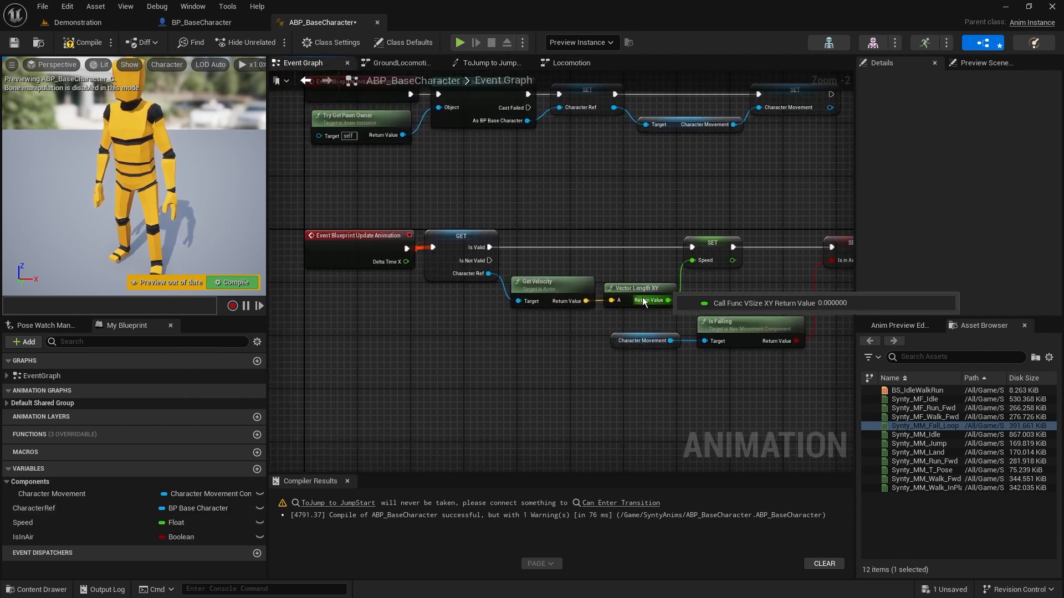
right_click(585, 301)
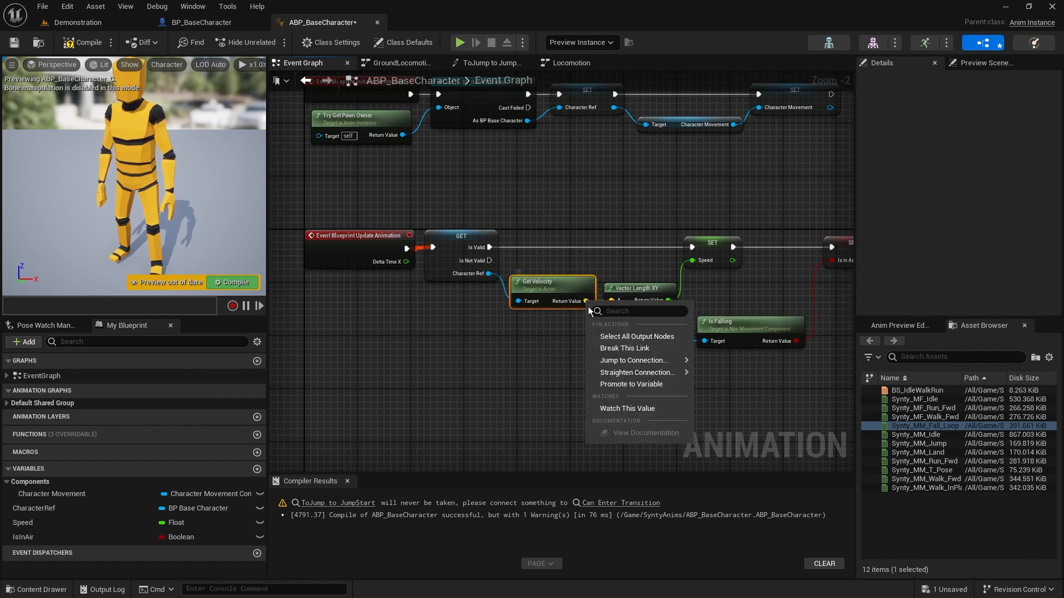
left_click(539, 389)
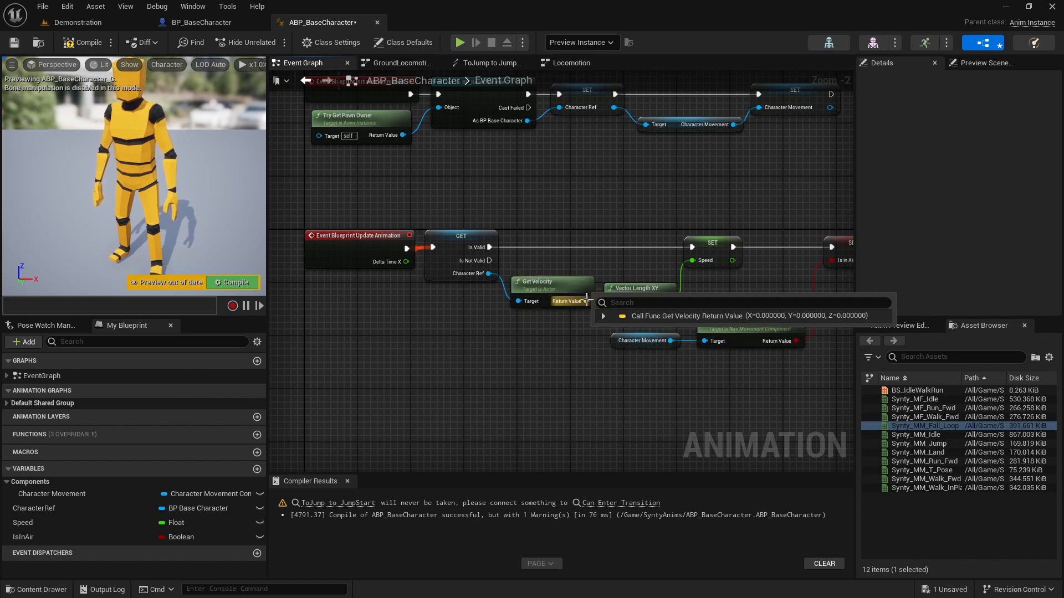
left_click_drag(586, 301, 606, 224)
left_click(640, 260)
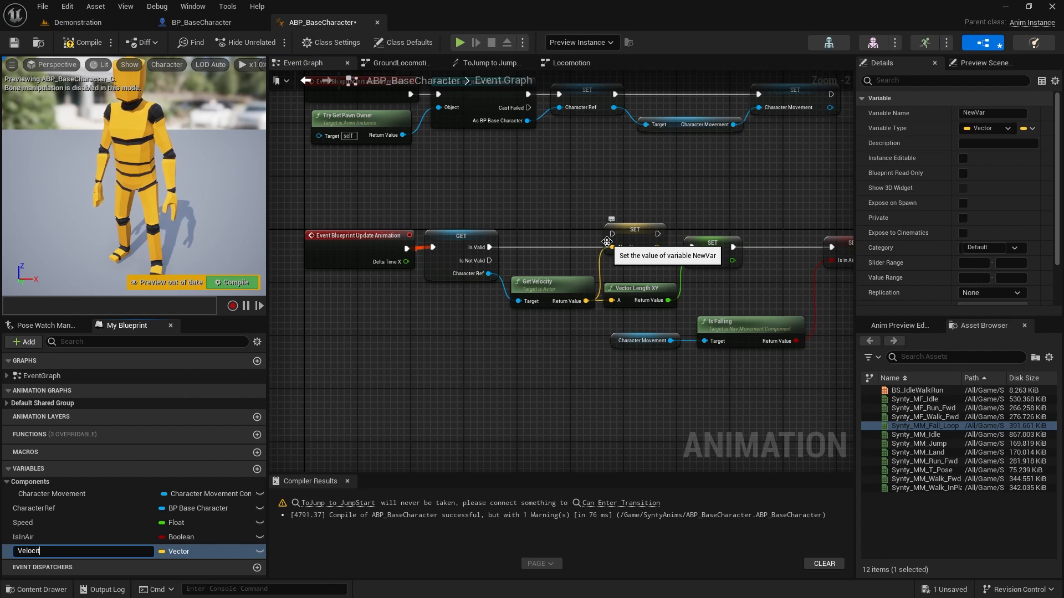
type("Velocity")
key("Return")
left_click_drag(490, 247, 647, 244)
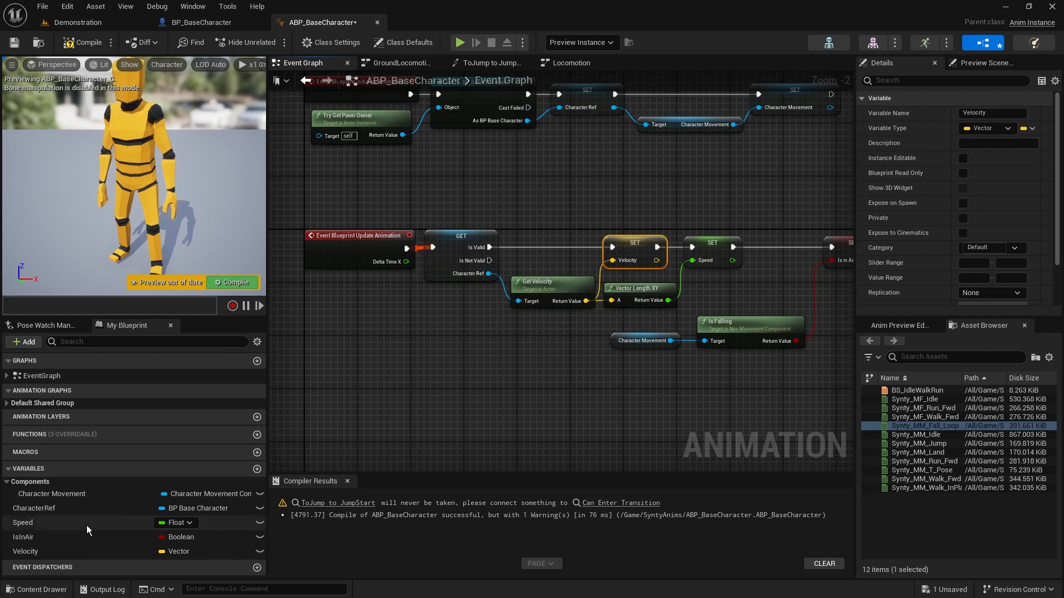
In the ToJump to JumpStart rule, add a Velocity getter and feed it into a Break Vector node
left_click(492, 62)
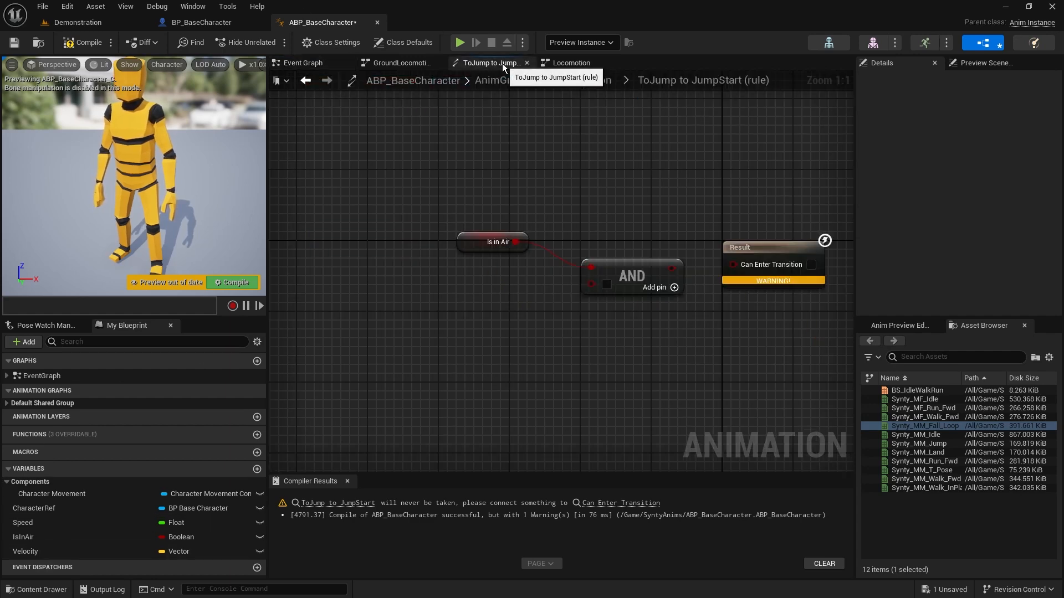
left_click_drag(25, 551, 484, 367)
left_click(396, 302)
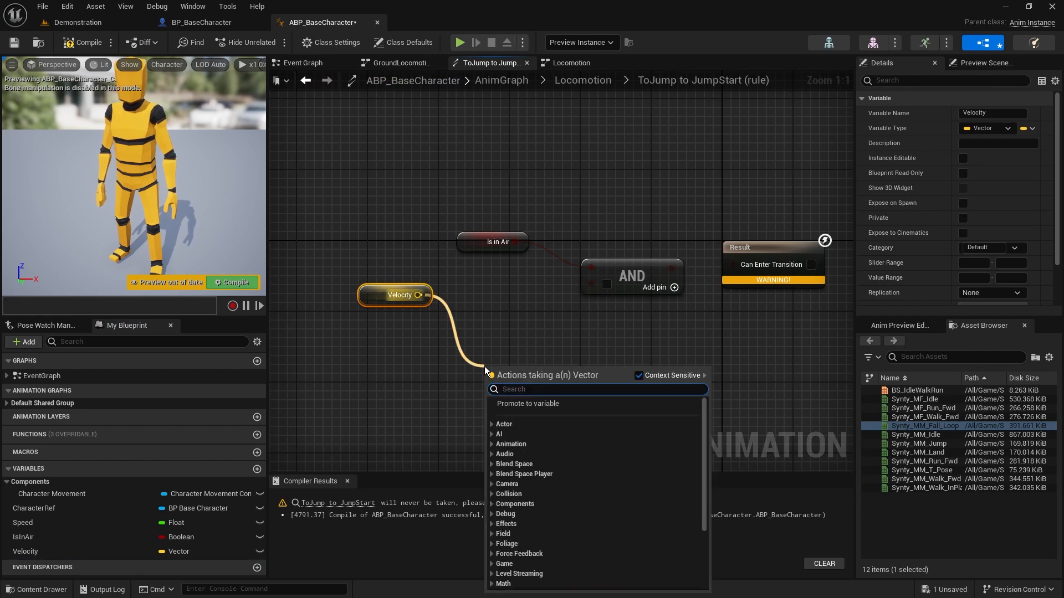
type("break")
key("Return")
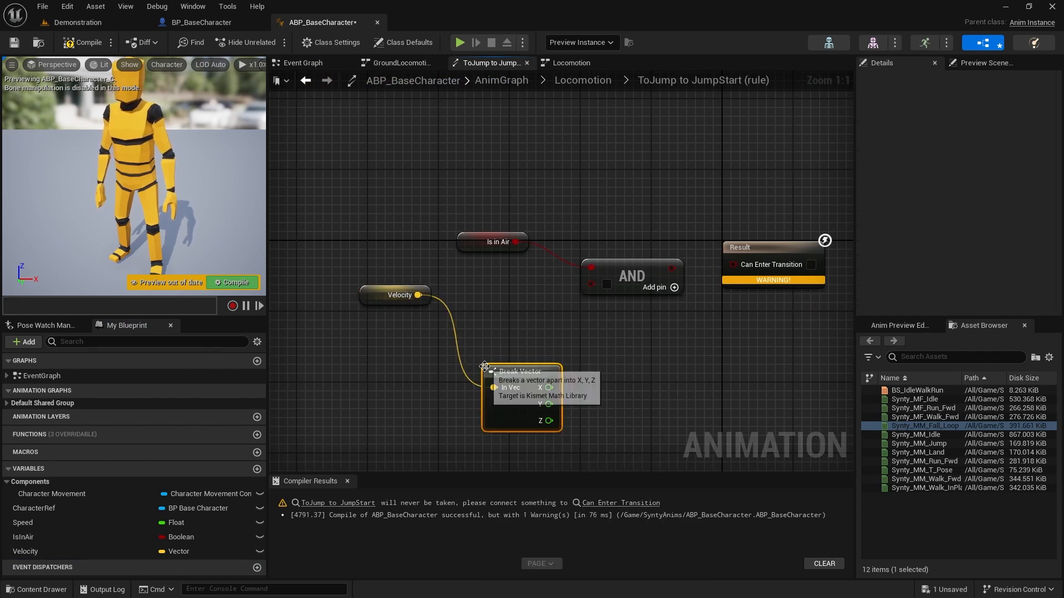
Straighten the connection between Velocity and Break Vector, and move both nodes farther left, away from the AND node
left_click_drag(526, 381, 489, 292)
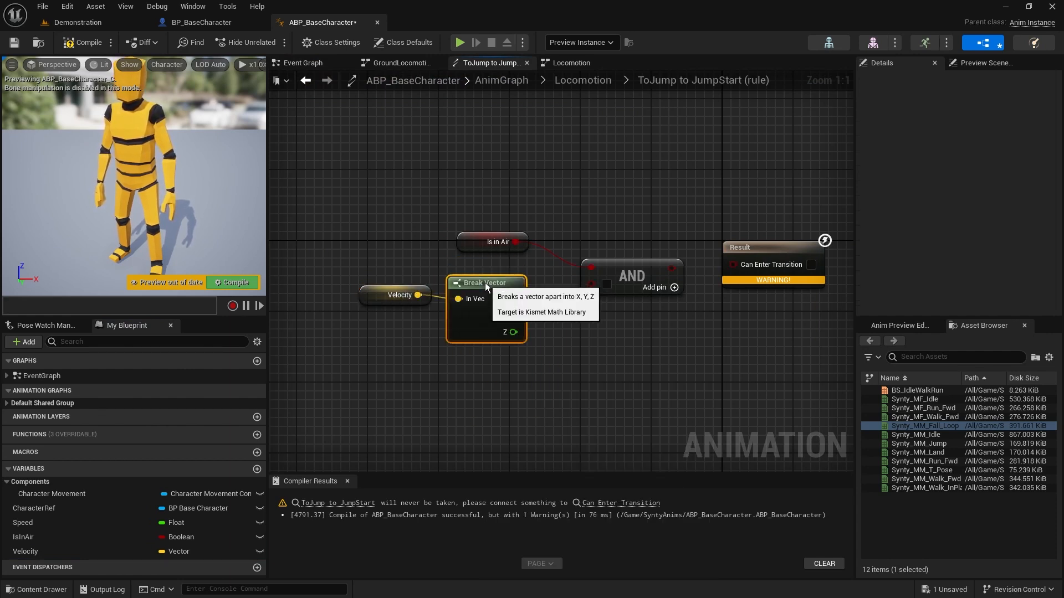
left_click_drag(483, 382, 355, 288)
key("q")
left_click(495, 393)
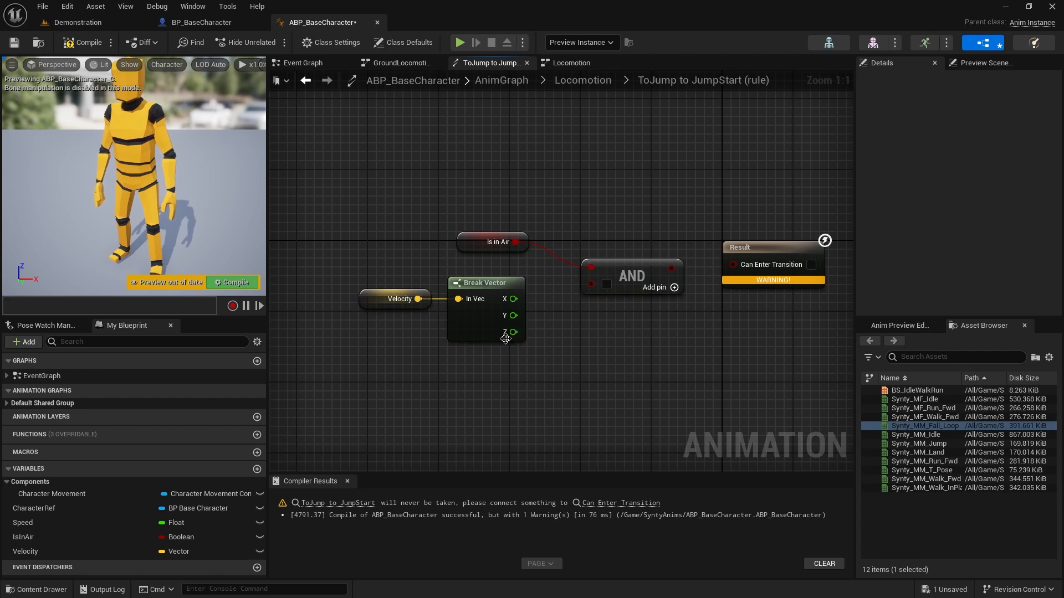
left_click_drag(475, 366, 407, 302)
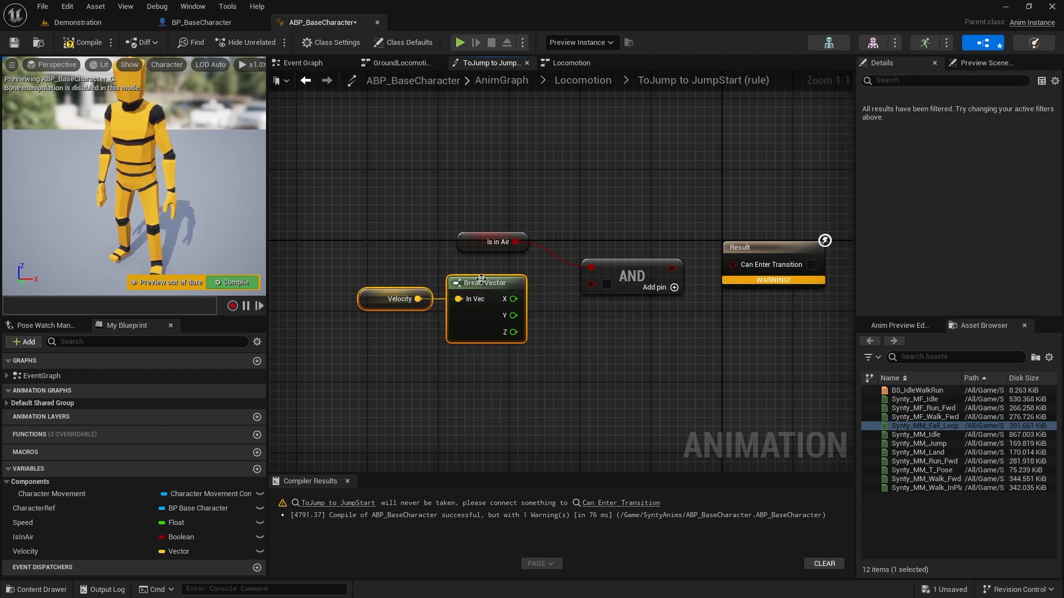
left_click_drag(479, 282, 355, 290)
right_click_drag(461, 304, 556, 298)
left_click(580, 365)
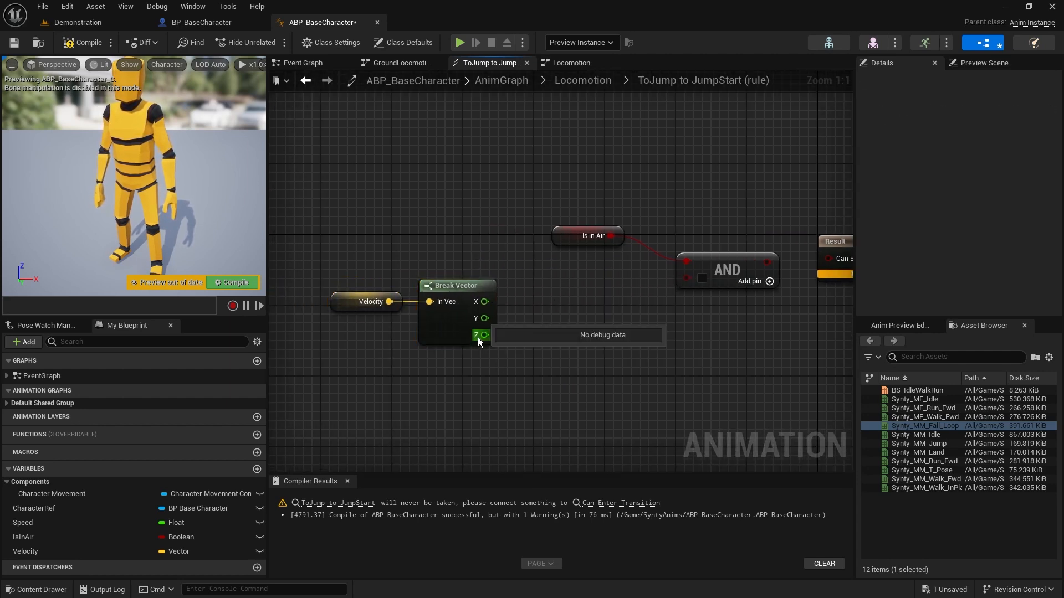
Add a Greater node to Break Vector's Z output and set its comparison value to 100
left_click_drag(482, 335, 543, 343)
type(">")
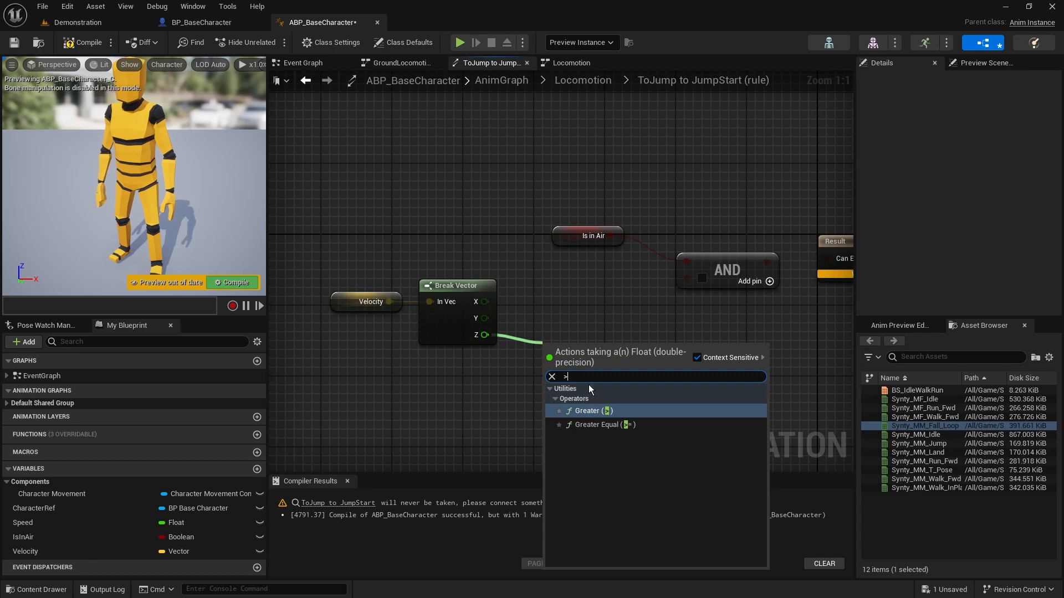
left_click(614, 415)
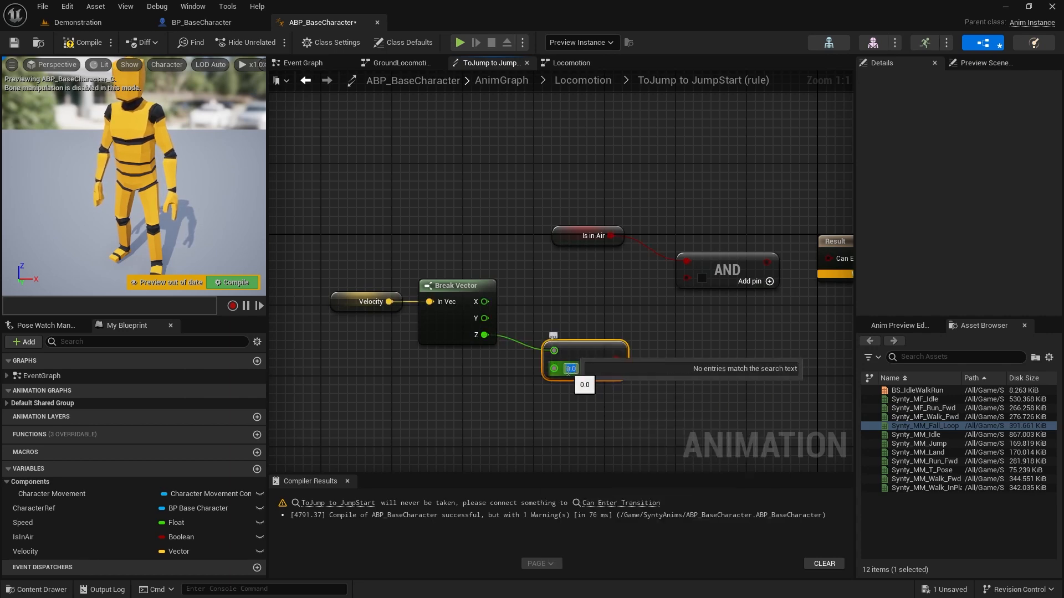
type("100")
key("Return")
left_click(563, 419)
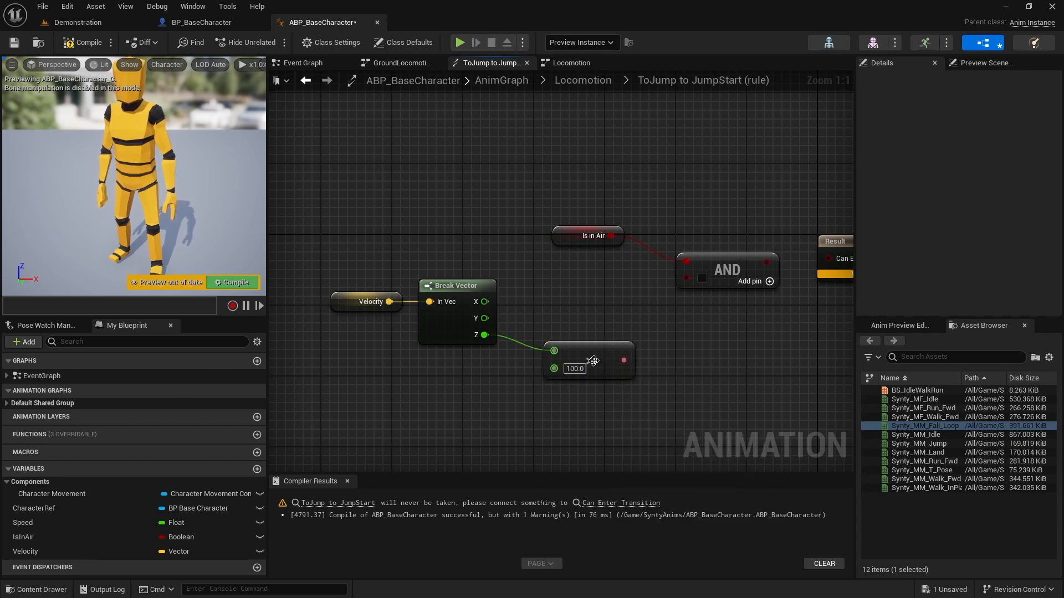
Wire the Greater result through the AND node's second input into Can Enter Transition, and arrange the input nodes compactly beside AND
left_click_drag(594, 360, 561, 337)
left_click_drag(588, 342, 699, 276)
left_click_drag(546, 406, 387, 307)
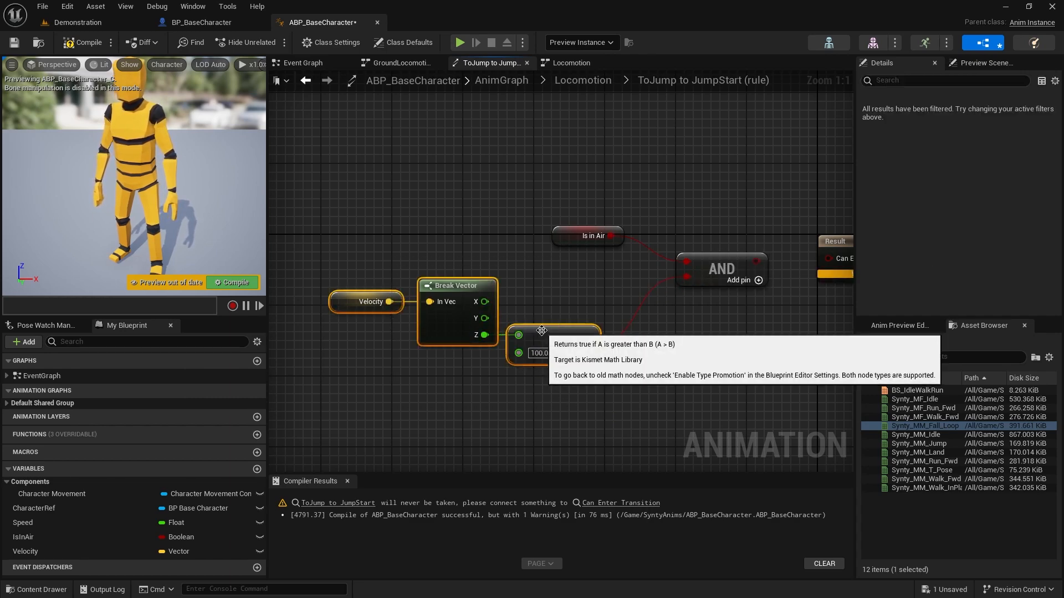
left_click_drag(544, 336, 581, 284)
left_click_drag(567, 238, 594, 256)
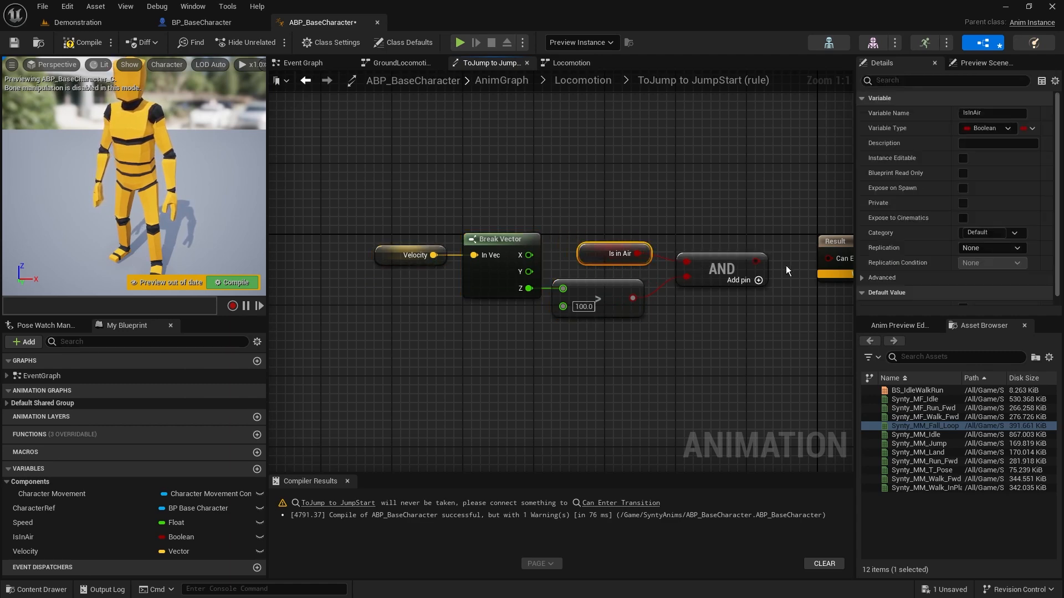
left_click_drag(758, 260, 829, 257)
right_click_drag(738, 369, 596, 398)
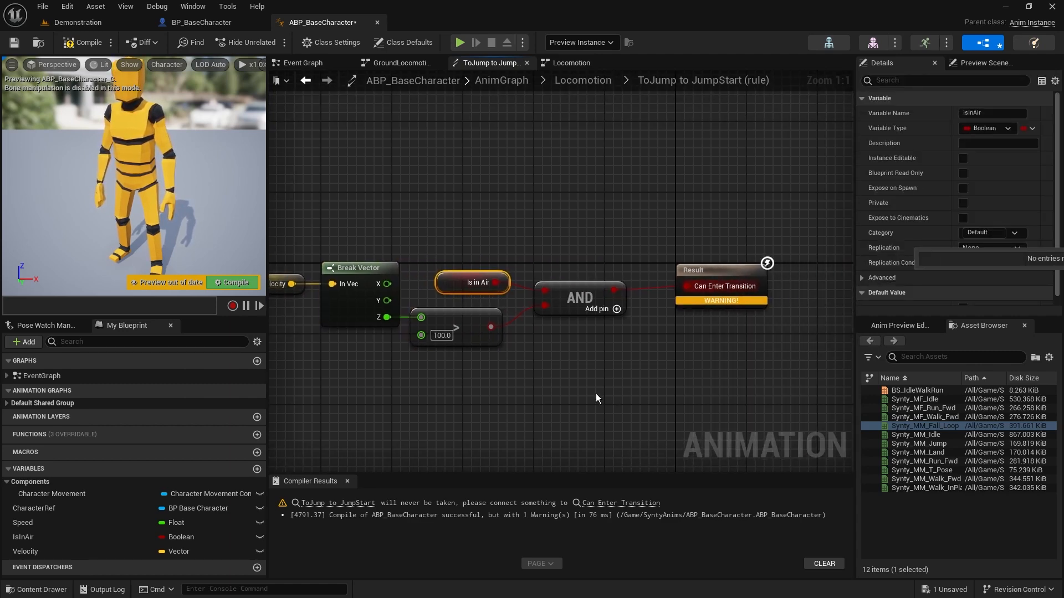
Open the ToJump to Falling rule and move Is in Air farther away from the Result node to make room
left_click(583, 80)
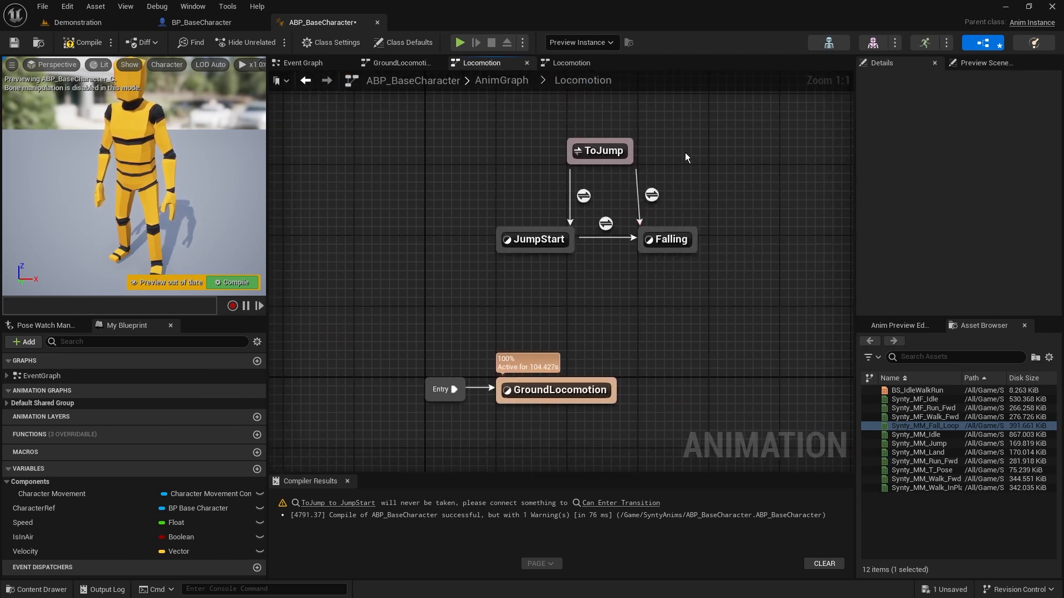
double_click(653, 198)
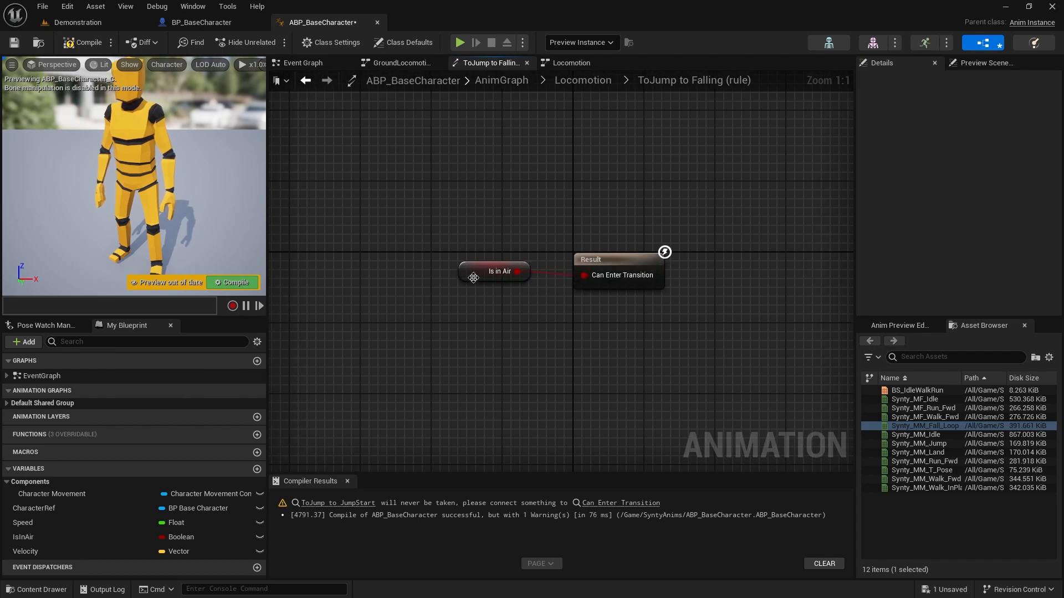
left_click_drag(474, 276, 366, 244)
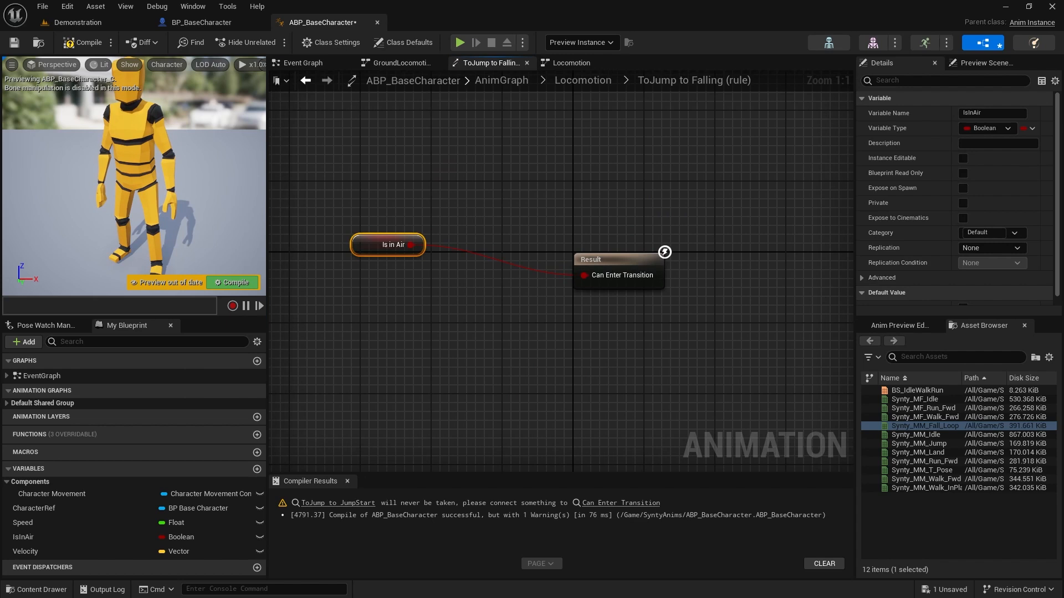
right_click_drag(547, 340, 581, 324)
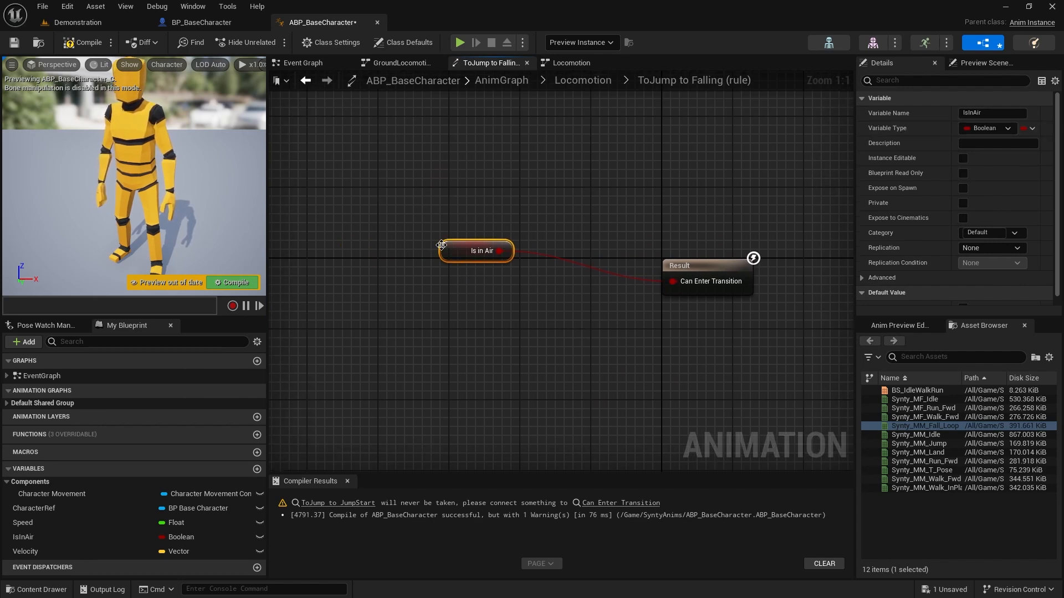
Copy the Velocity, Break Vector, Greater and AND nodes from the ToJump to JumpStart rule into the ToJump to Falling rule
left_click(581, 79)
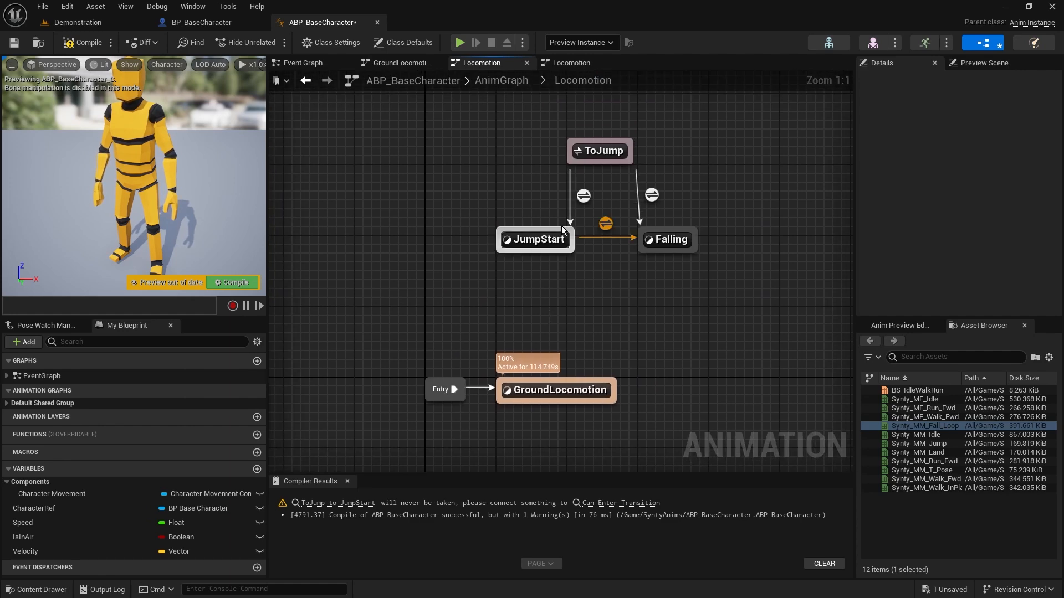
double_click(584, 197)
left_click_drag(294, 185, 449, 319)
left_click_drag(658, 301, 615, 245, "shift")
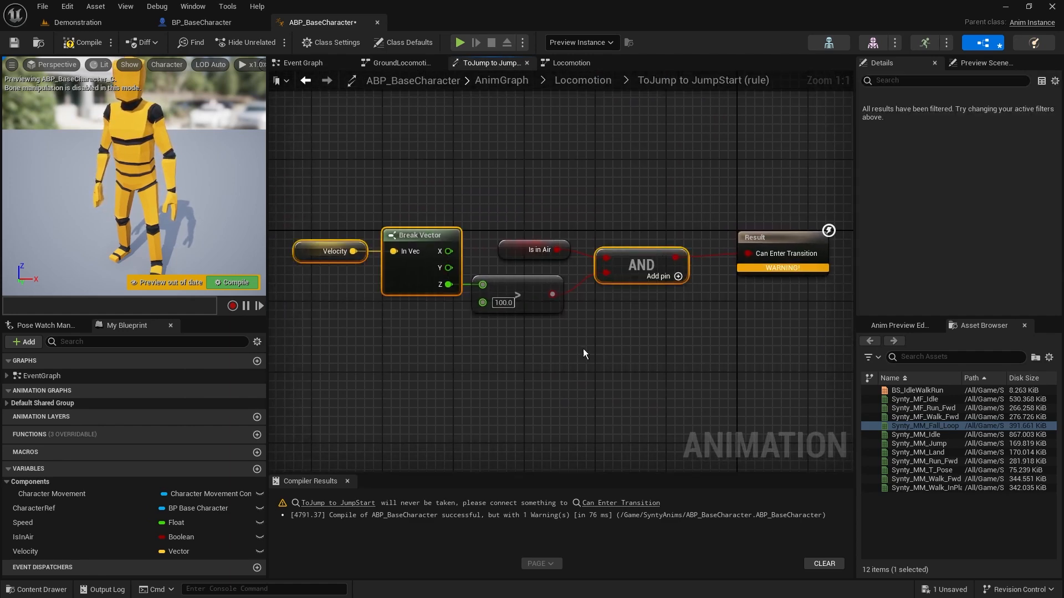
left_click_drag(581, 348, 463, 292, "shift")
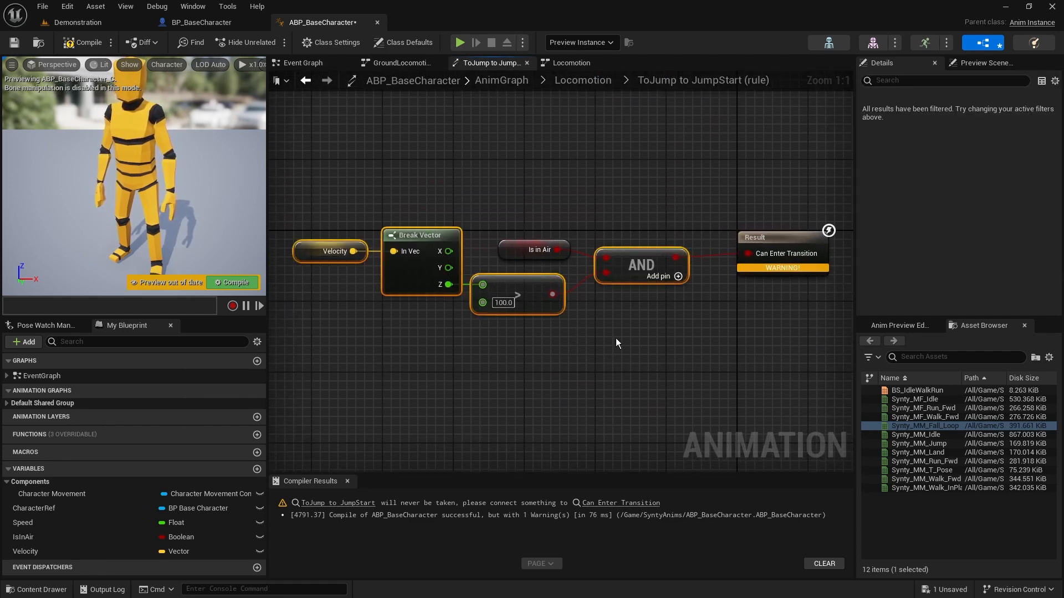
left_click(582, 81)
double_click(637, 216)
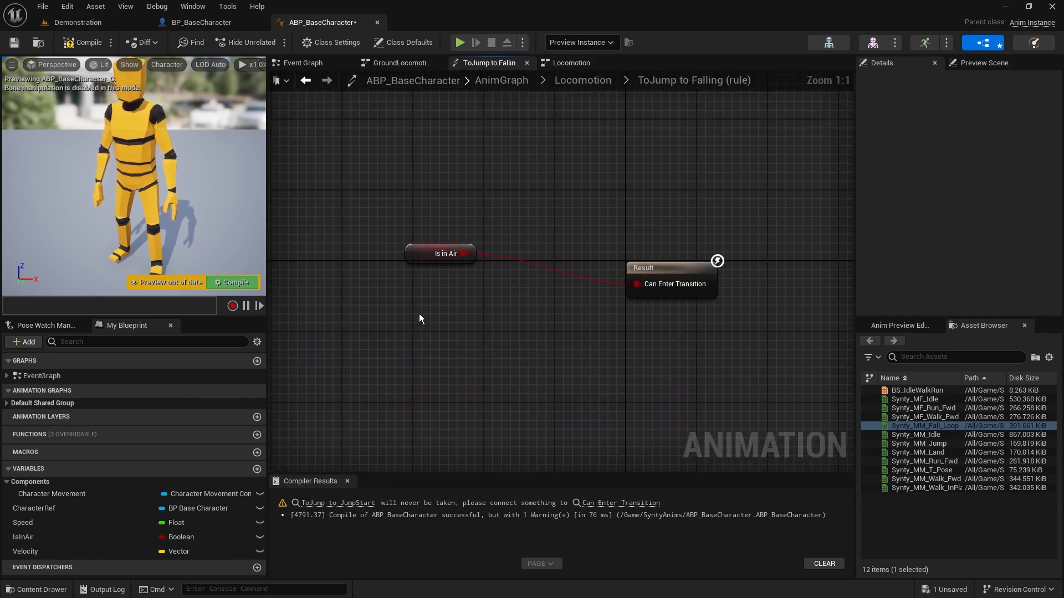
key("ctrl+v")
left_click_drag(615, 331, 530, 321)
right_click_drag(523, 400, 710, 363)
Replace the pasted Greater node with a Less Equal node comparing Z to 100, and connect it to AND's second input
left_click(604, 284)
key("Delete")
left_click_drag(524, 289, 583, 323)
type("<=")
left_click(676, 404)
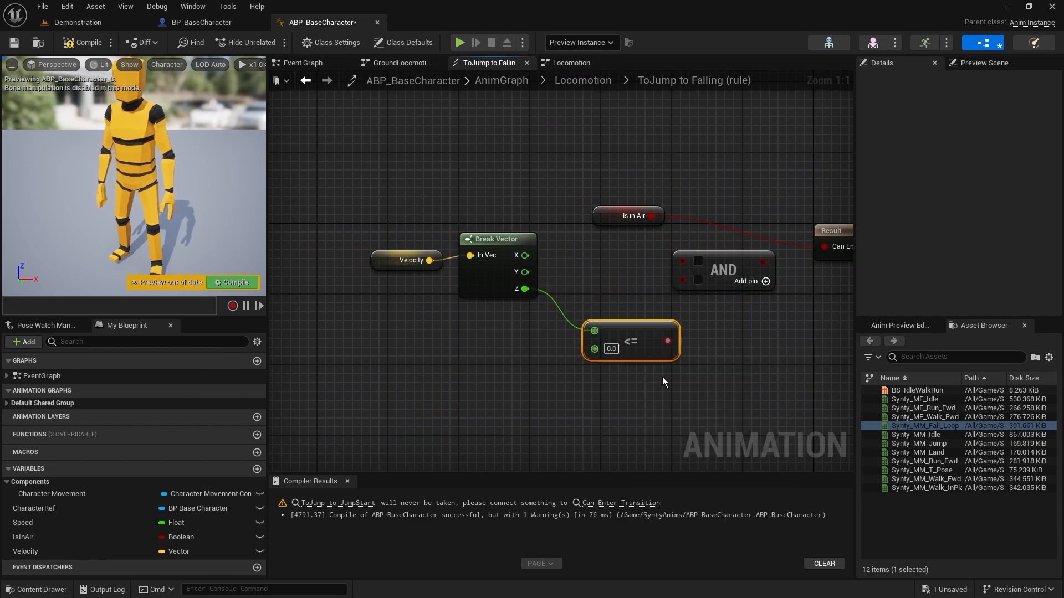
left_click_drag(634, 333, 607, 289)
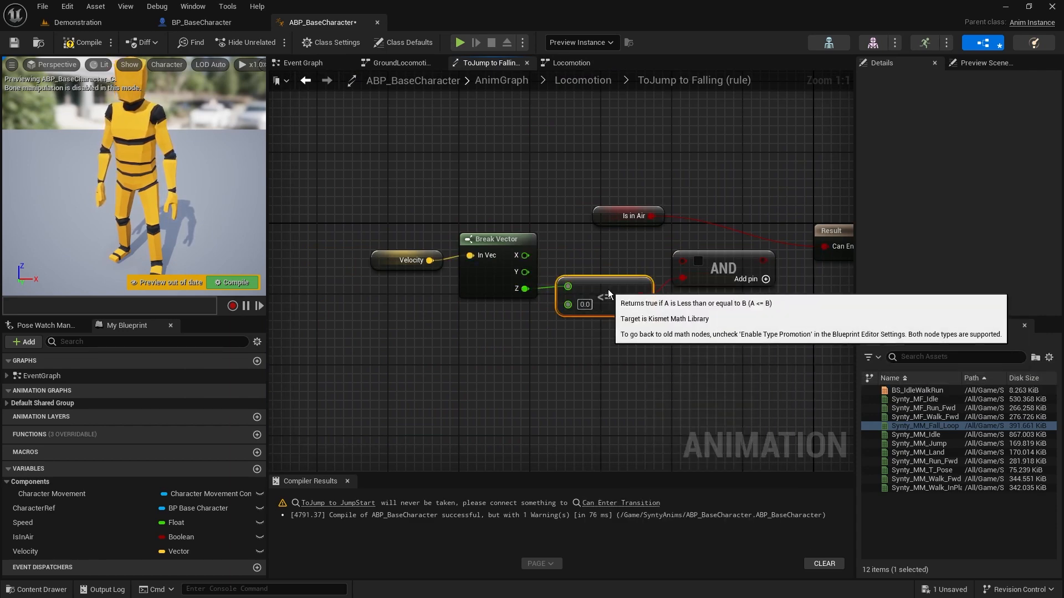
left_click(585, 304)
type("100")
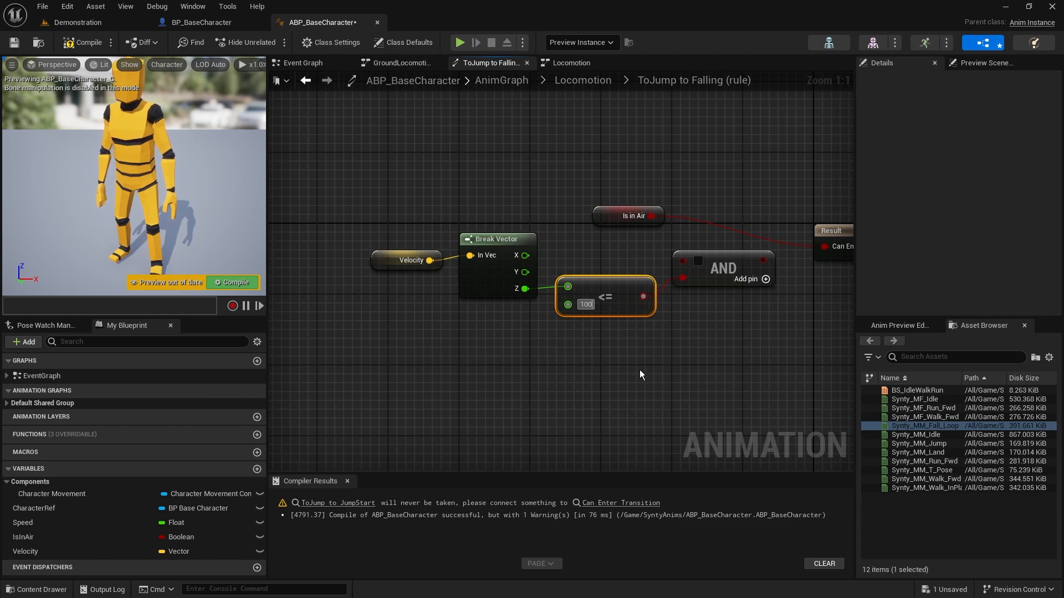
key("Return")
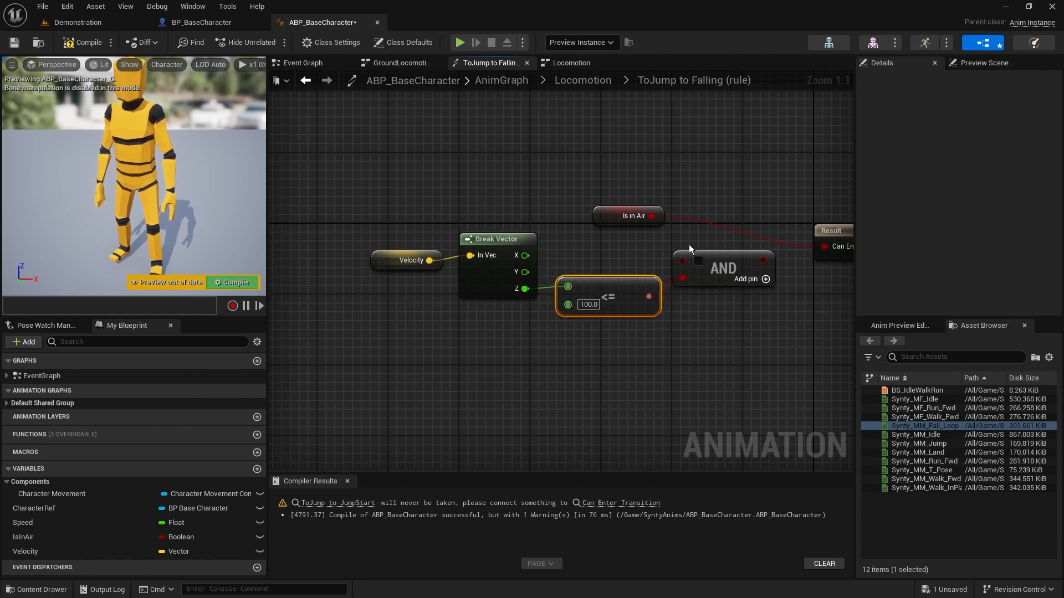
Route Is in Air through AND's first input into Can Enter Transition, and compile and save the animation blueprint
left_click_drag(683, 261, 600, 248)
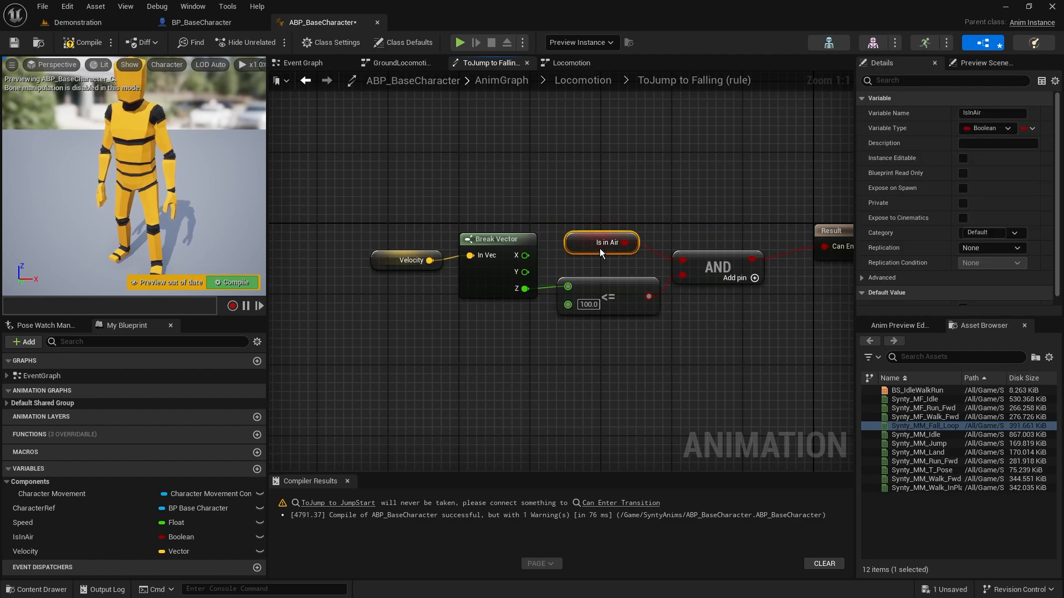
left_click(78, 42)
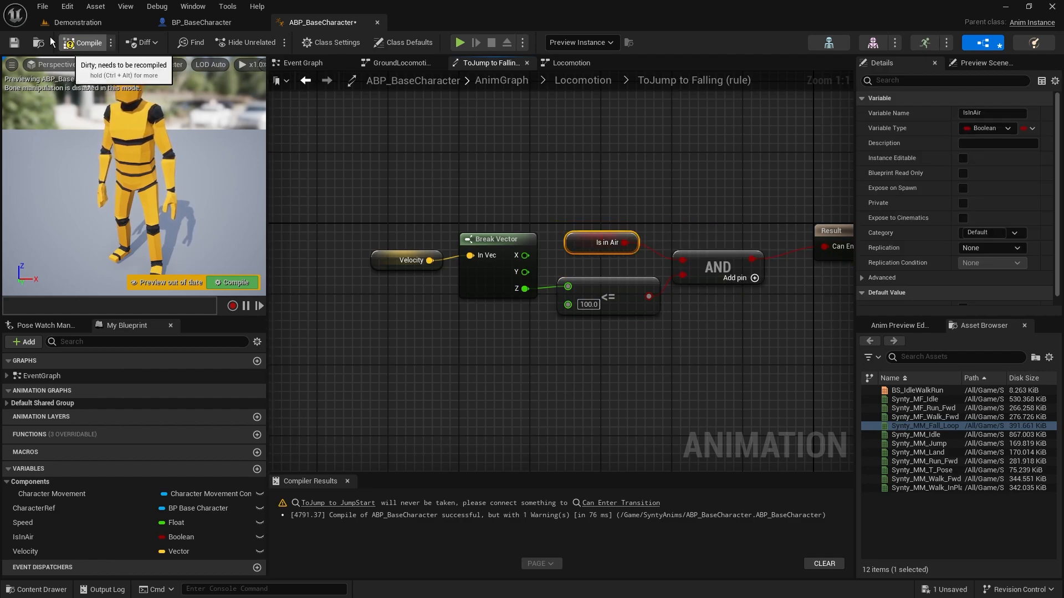
left_click(19, 43)
Play the Demonstration level and test the character's jump animations while moving in different directions near the start point
left_click(79, 23)
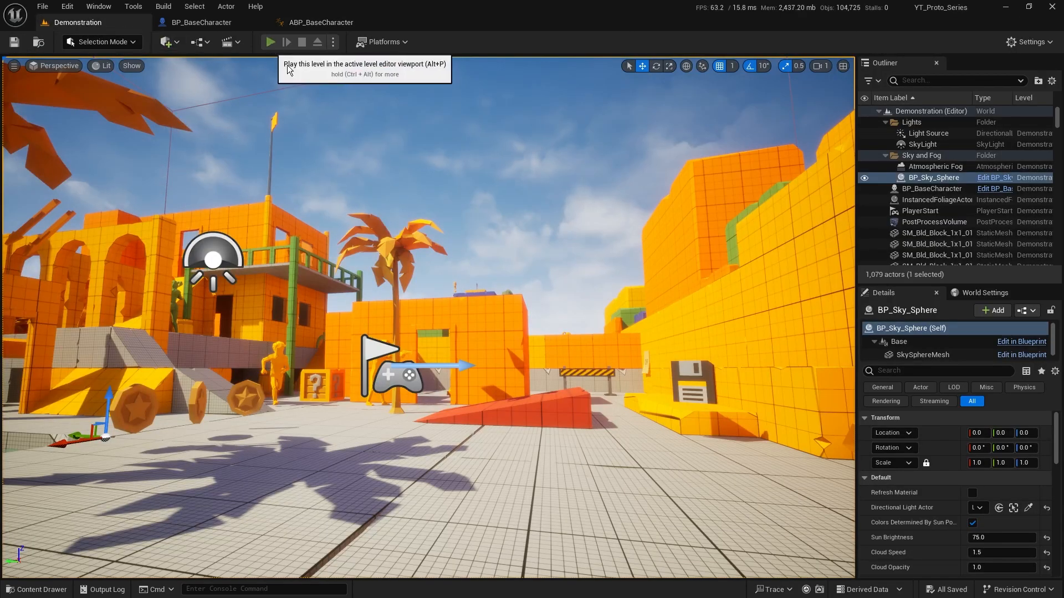
left_click(270, 42)
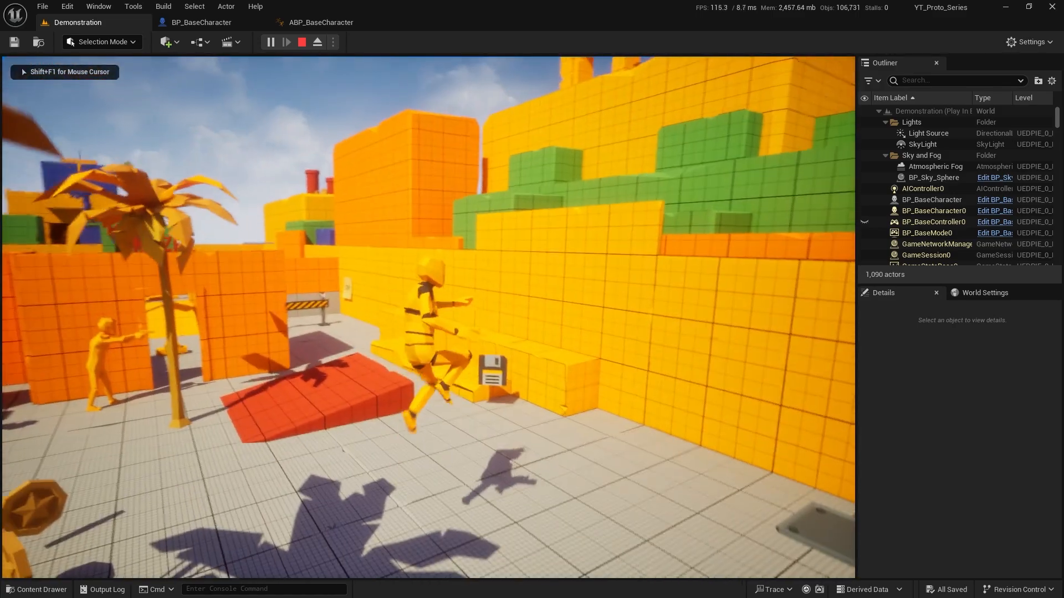
key("w")
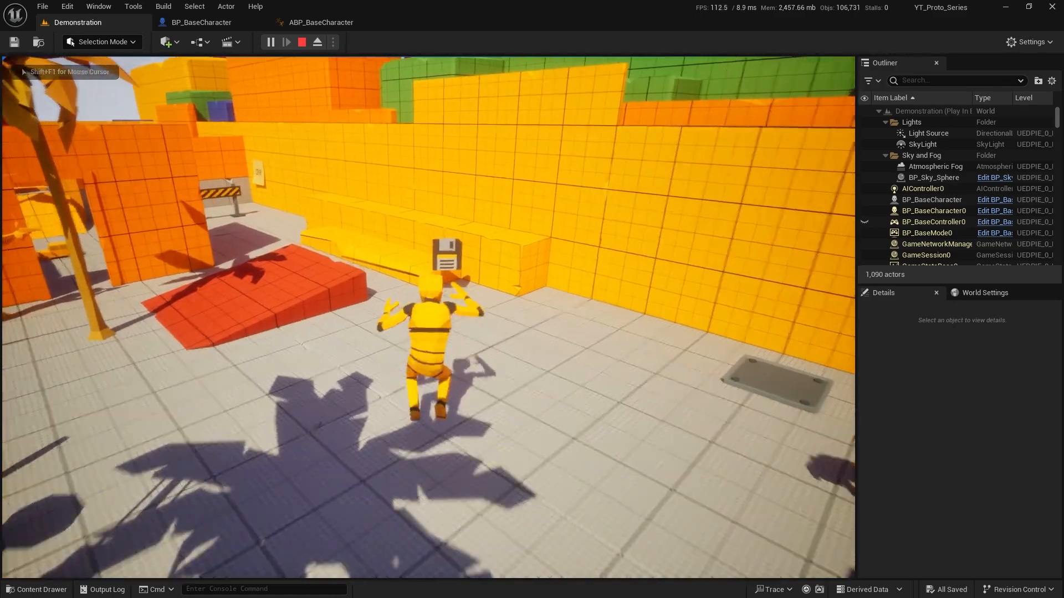
key("s")
key("w")
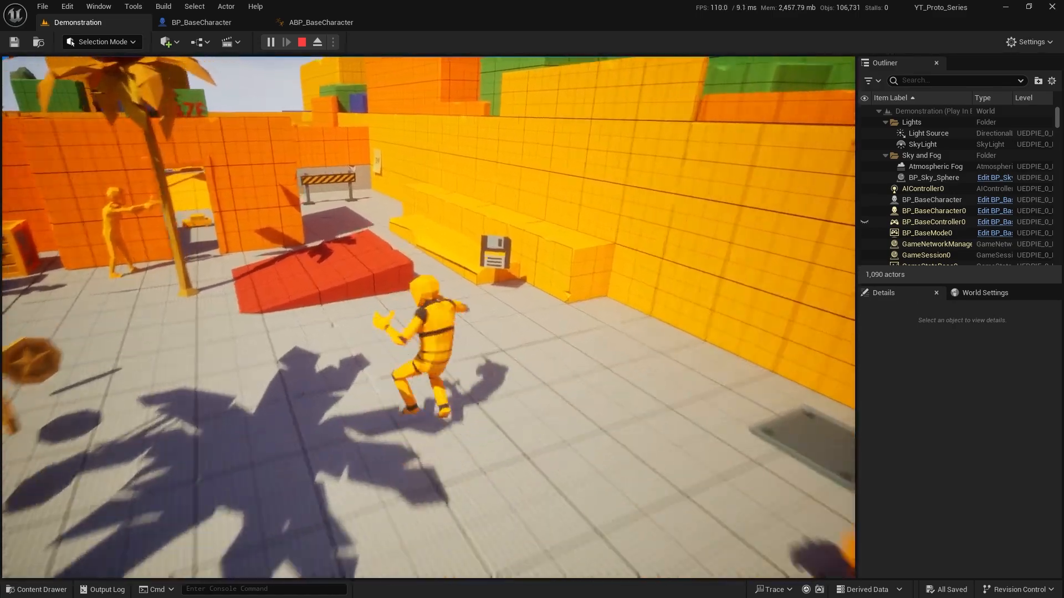
key("d")
key("s")
key("a")
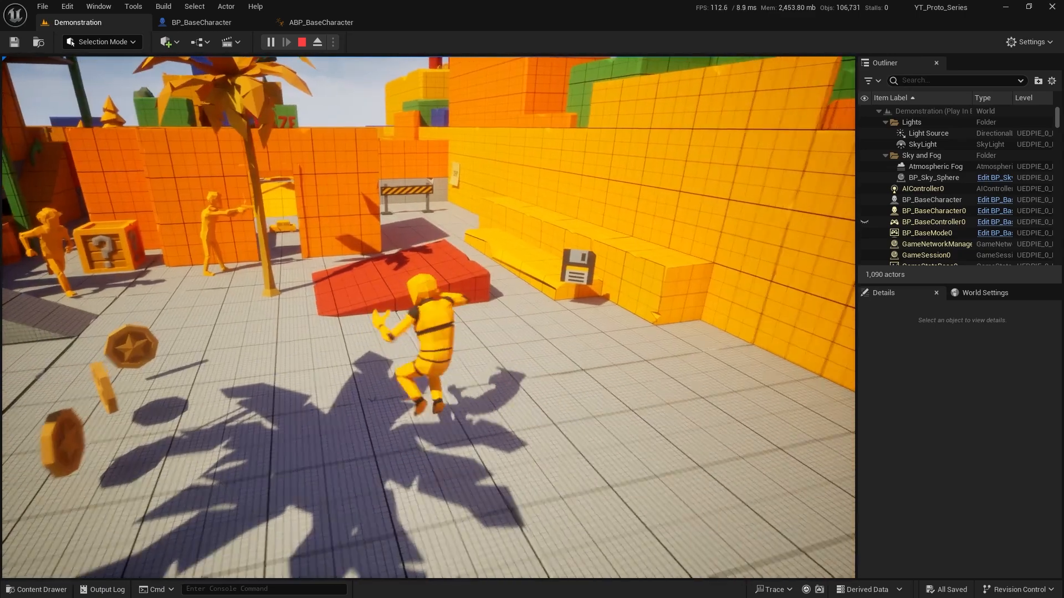
key("Escape")
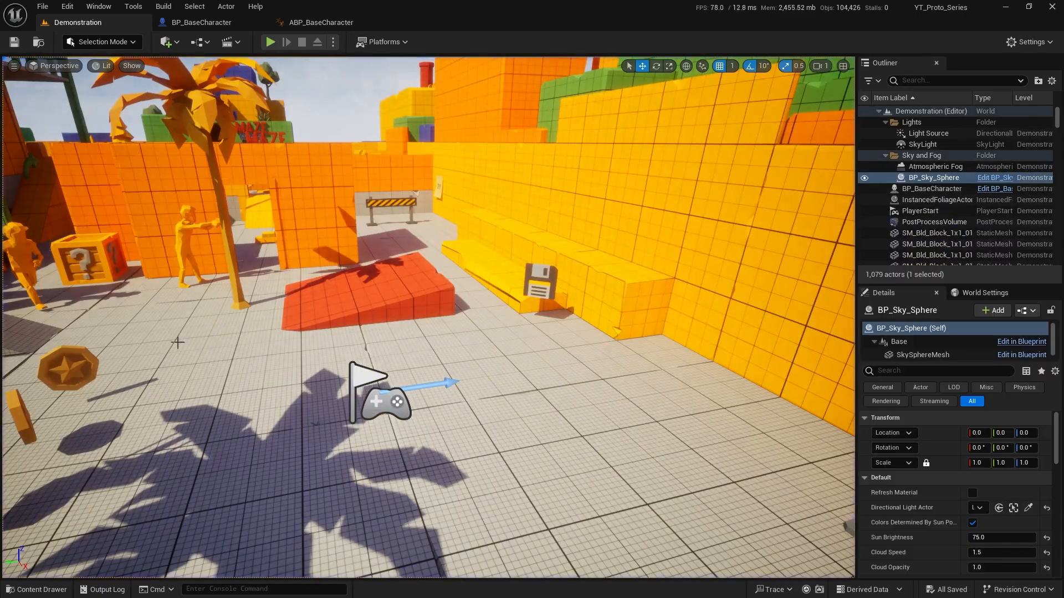
Play the level again, running across it with repeated jumps over the pool, pipes and walls, and stop the session
left_click(270, 41)
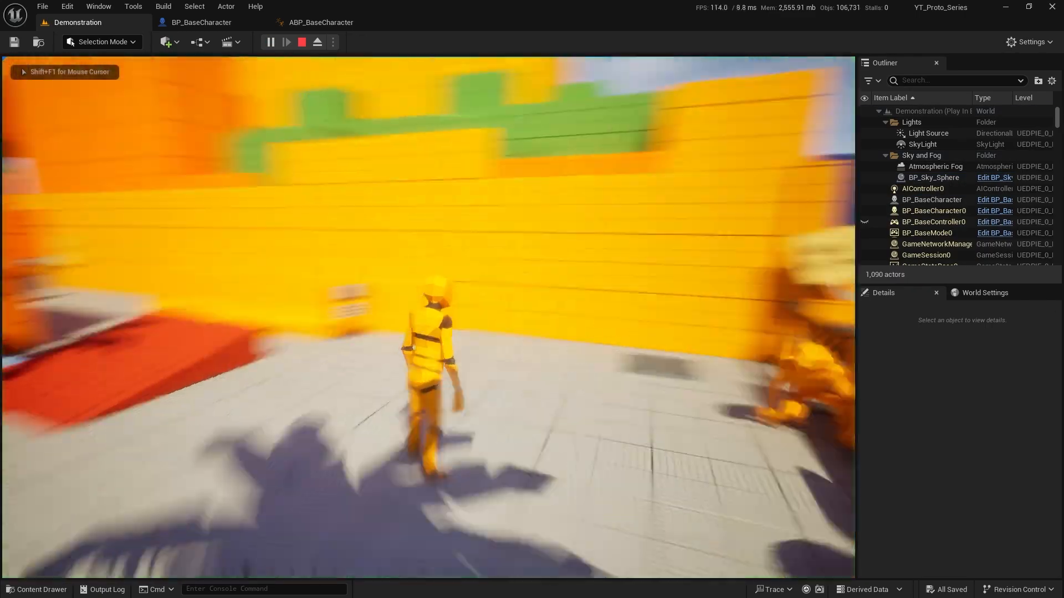
key("a")
key("w")
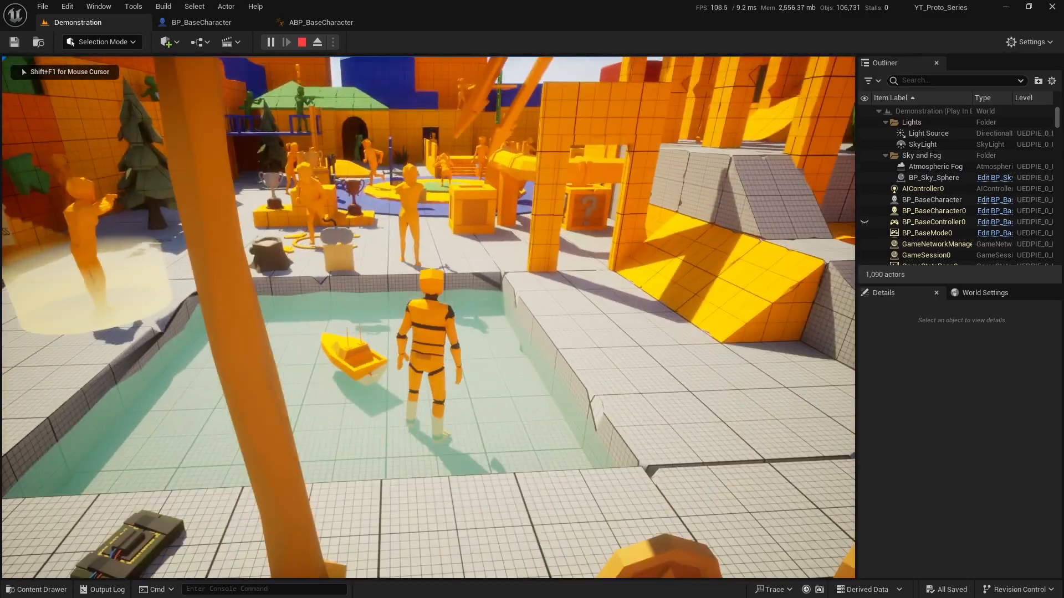
key("w")
key("space")
key("space")
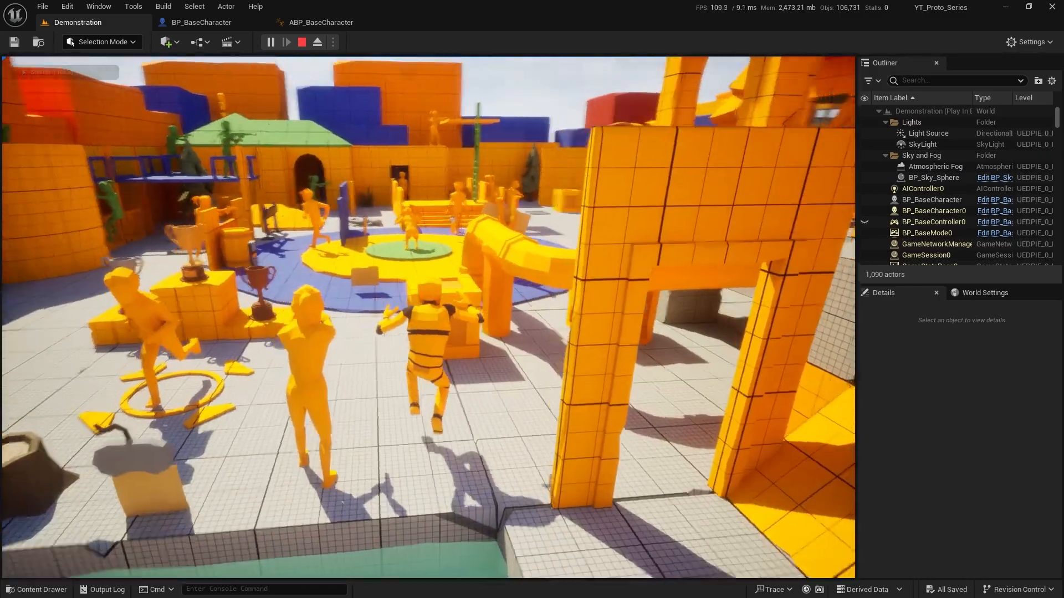
key("w")
key("space")
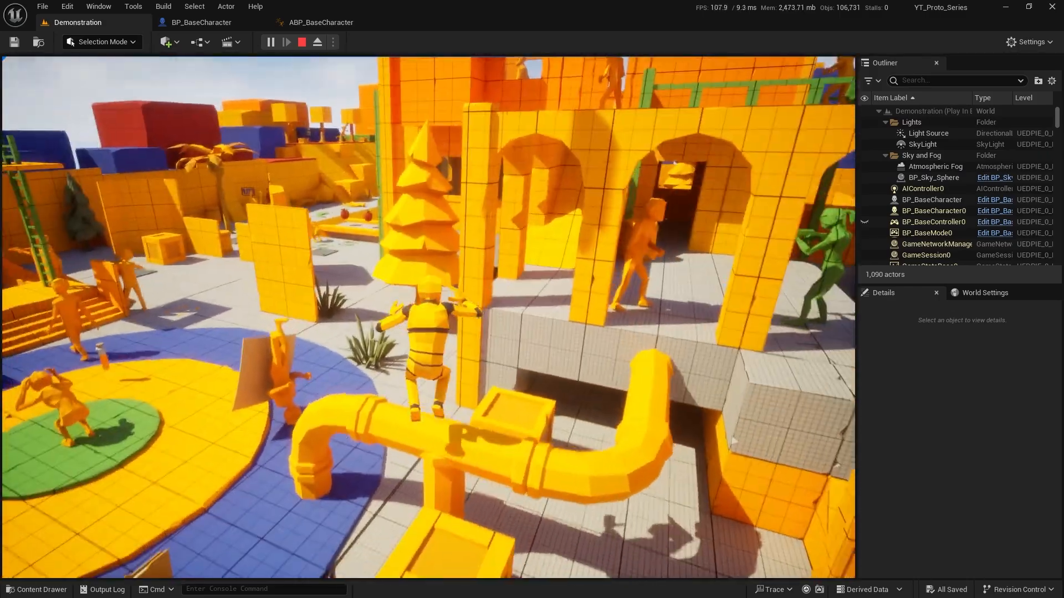
key("space")
key("w")
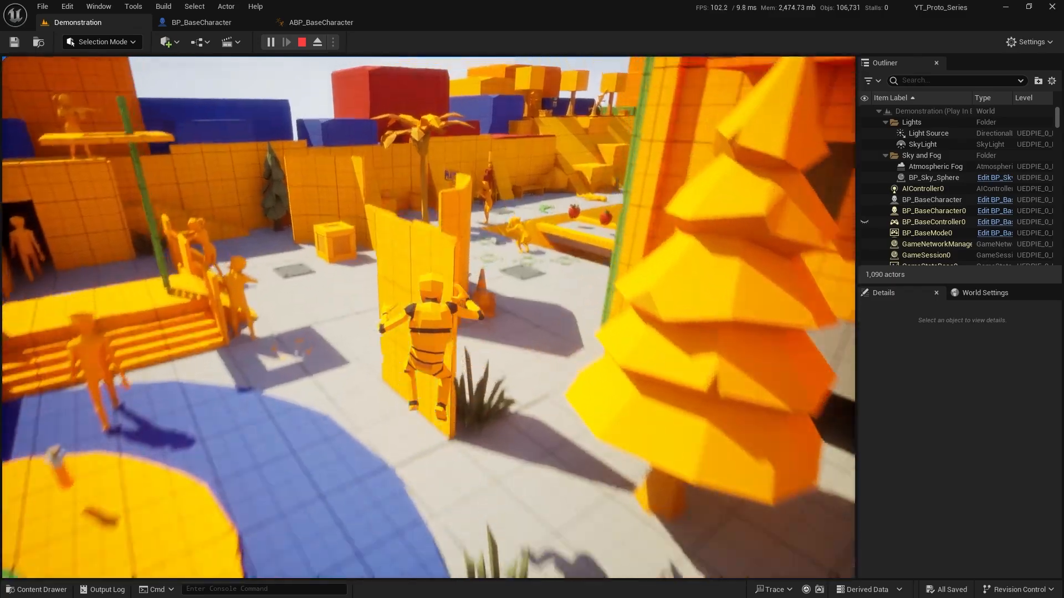
key("space")
key("w")
key("space")
key("space")
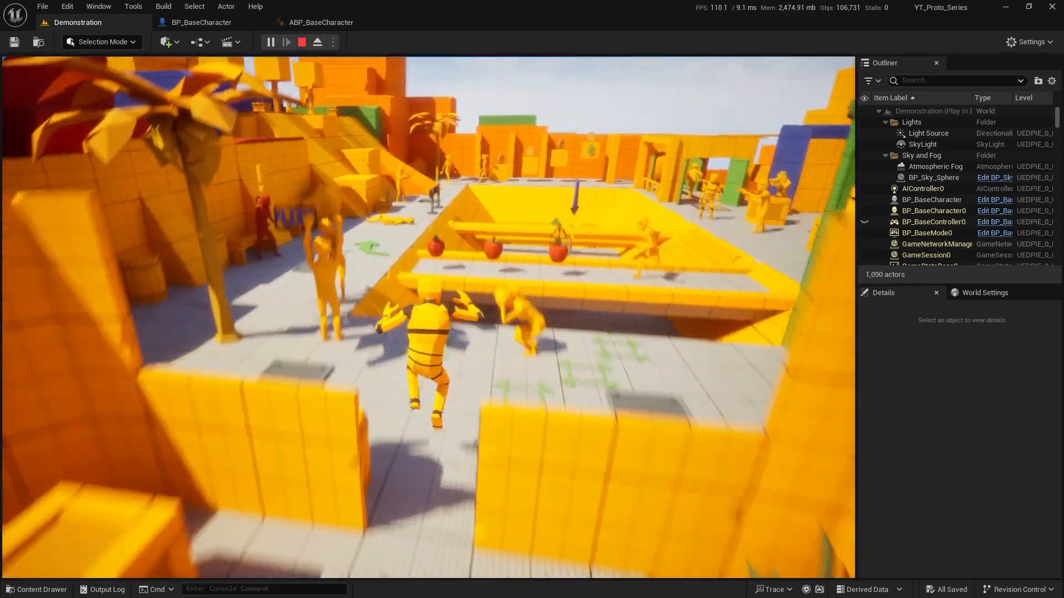
key("w")
key("space")
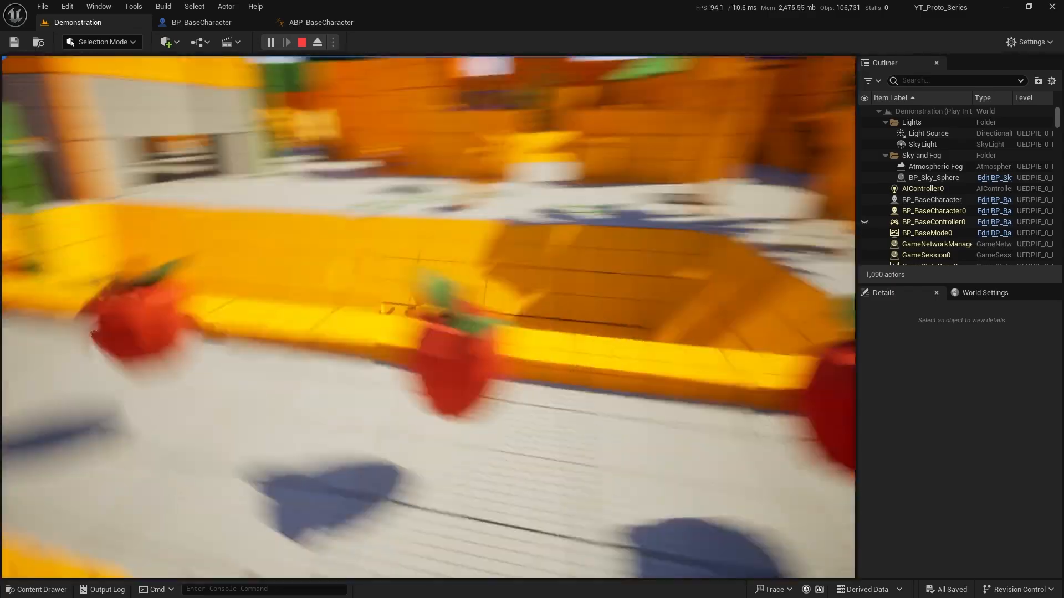
key("shift+F1")
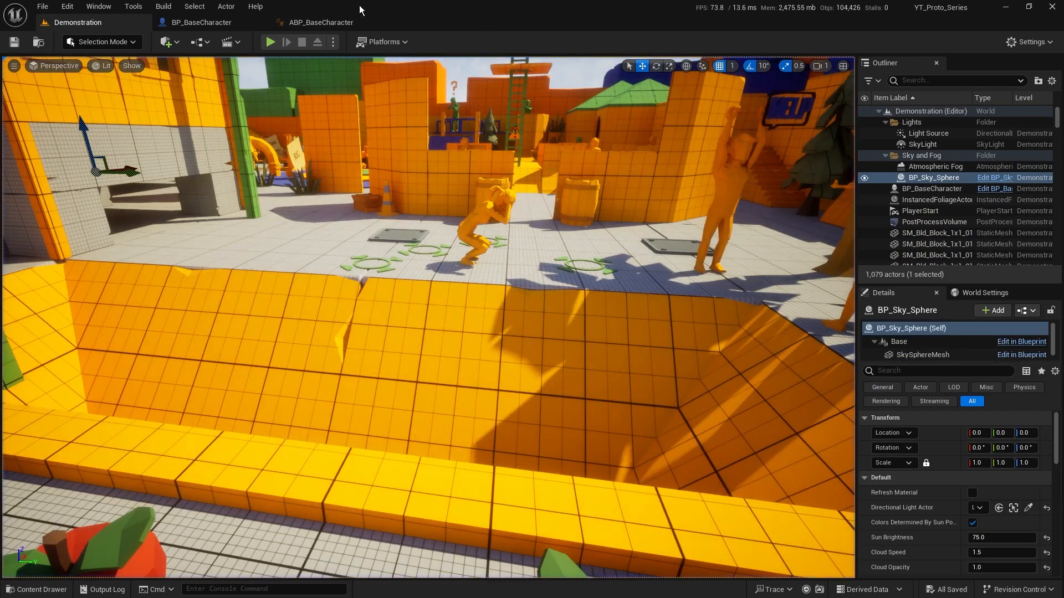
Open the Locomotion state machine in ABP_BaseCharacter and examine which states the ToJump alias covers
left_click(321, 22)
left_click(502, 81)
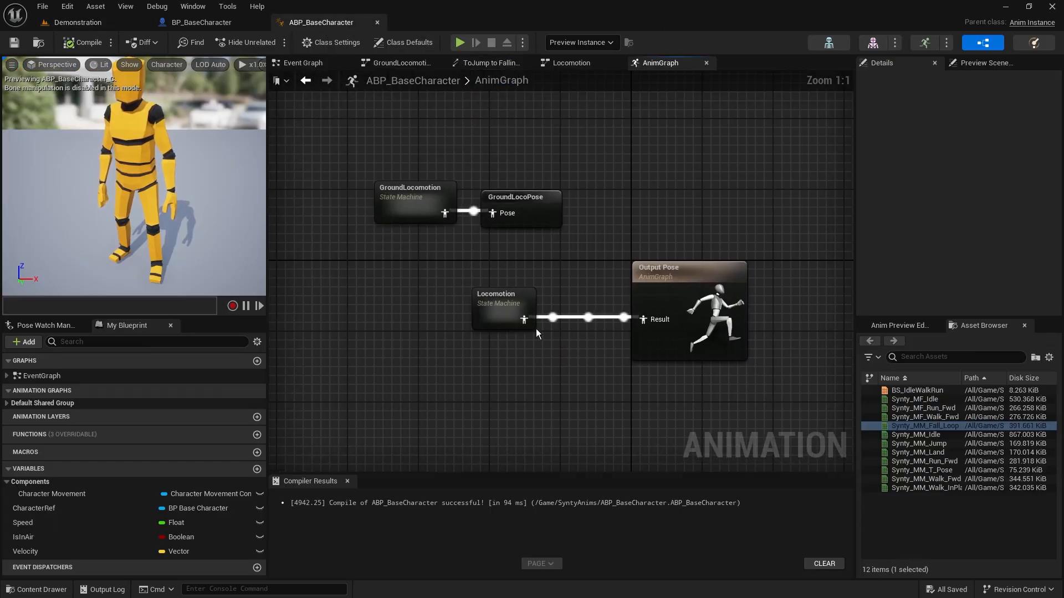
double_click(499, 308)
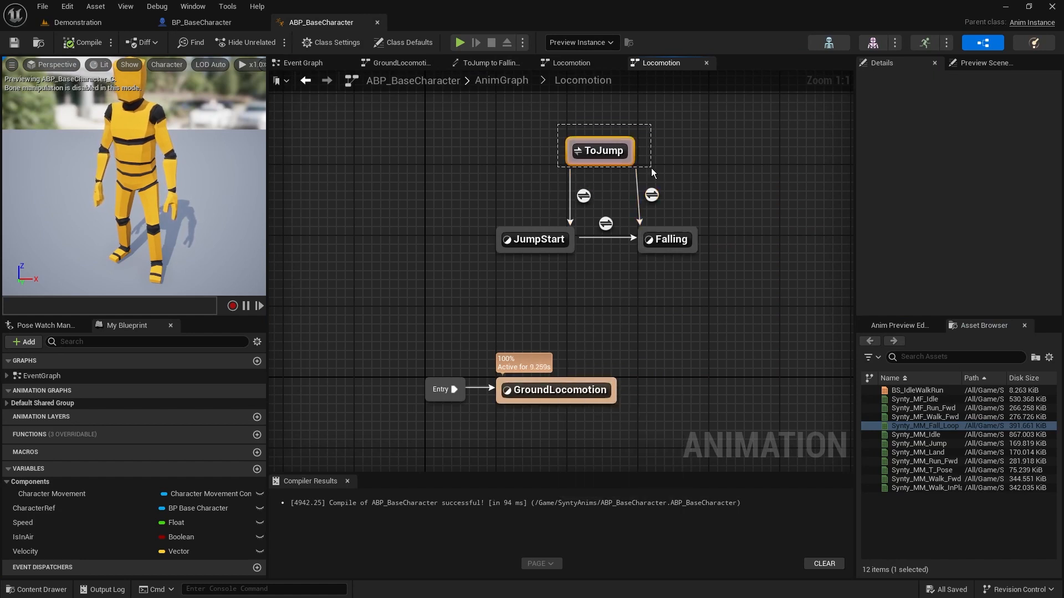
left_click_drag(650, 168, 651, 169)
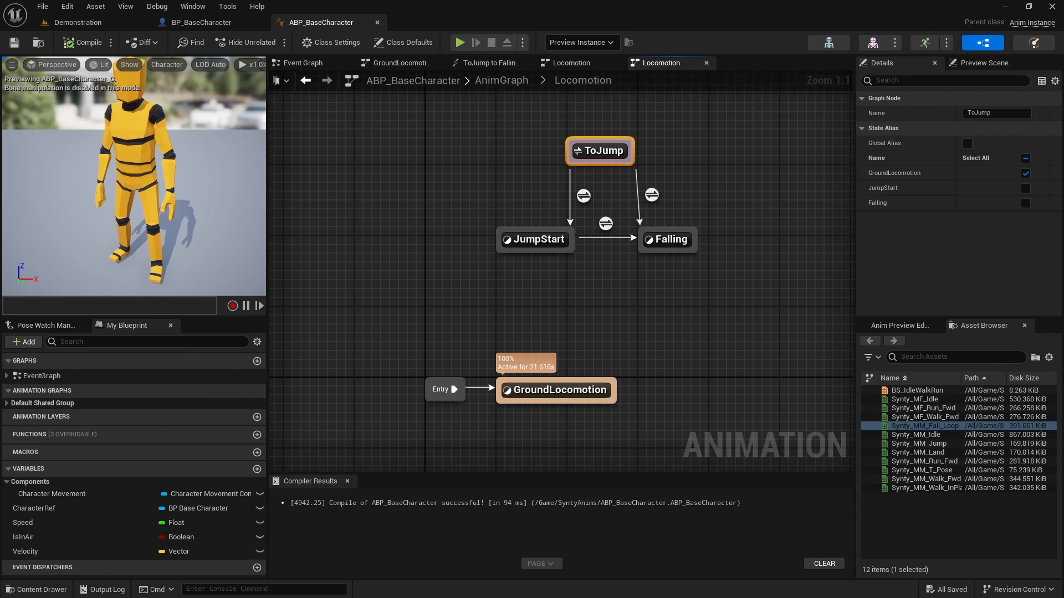
Add a state alias named ToLanding to the Locomotion state machine, enabling JumpStart and Falling as its source states
right_click_drag(755, 386, 699, 364)
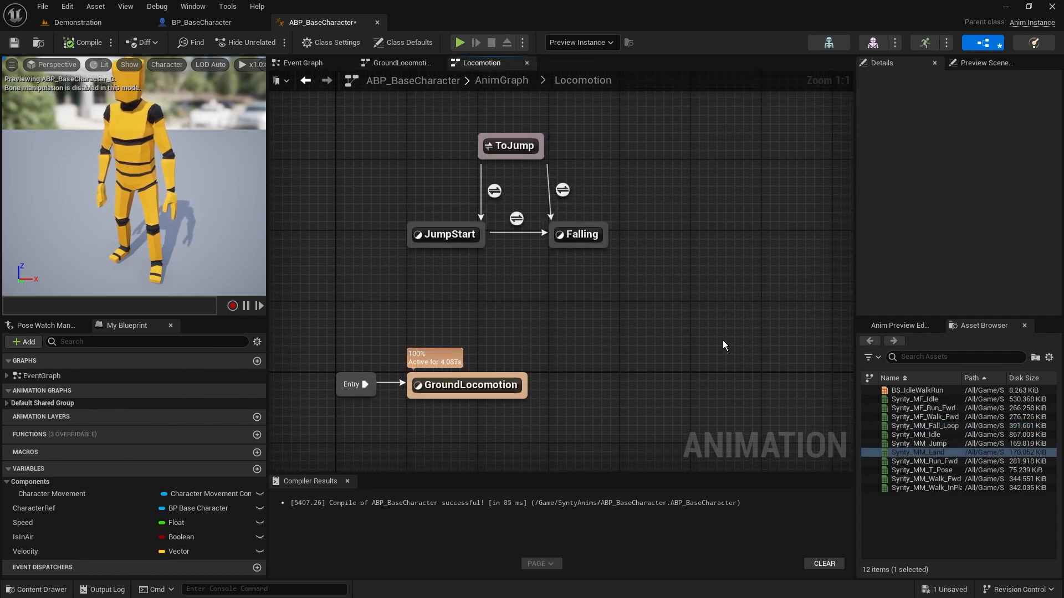
right_click_drag(661, 353, 651, 279)
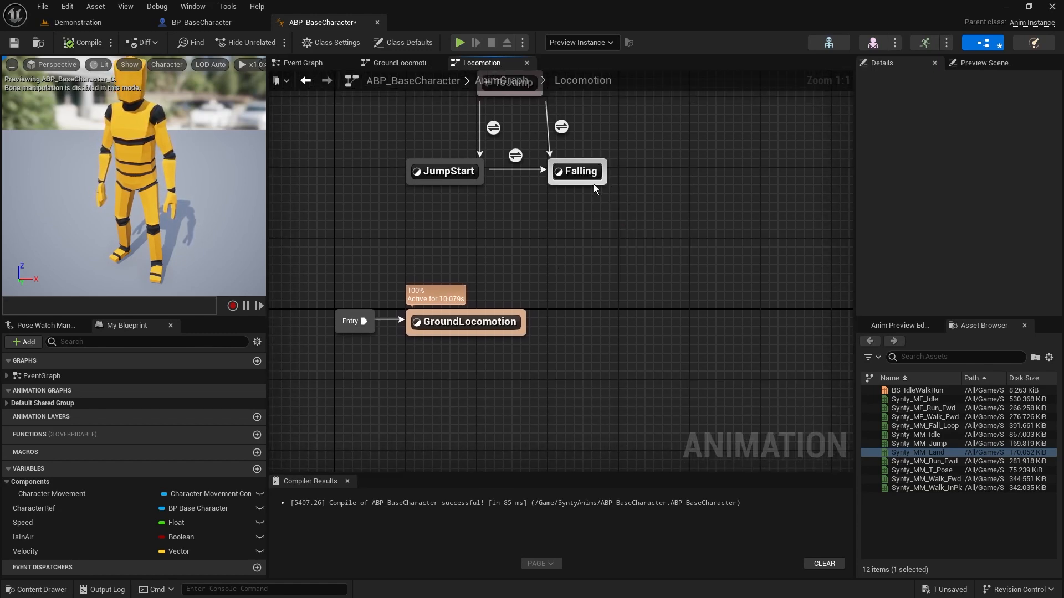
left_click_drag(594, 183, 624, 247)
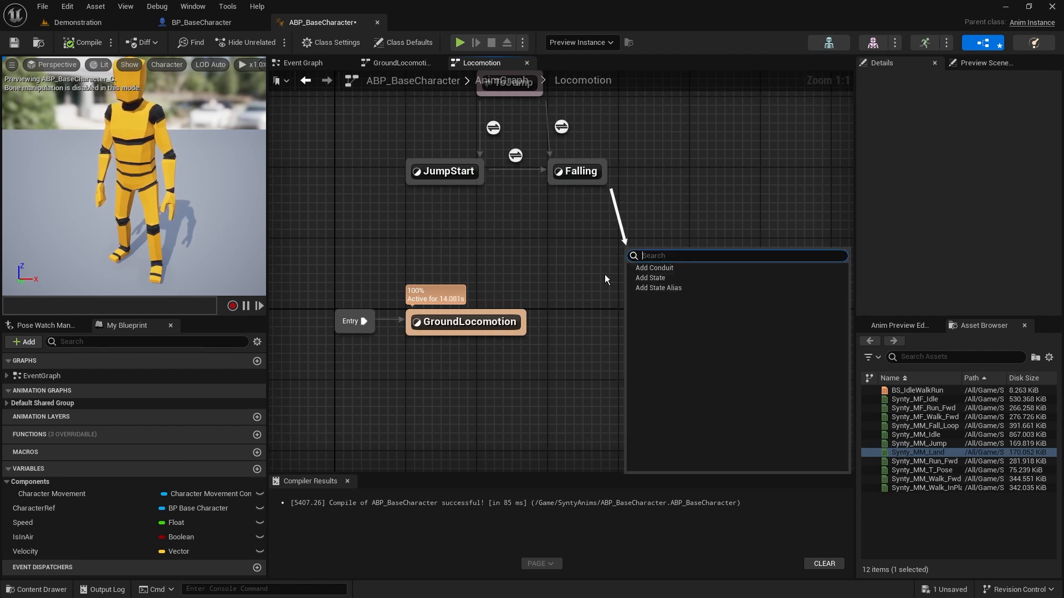
left_click(593, 342)
right_click(664, 311)
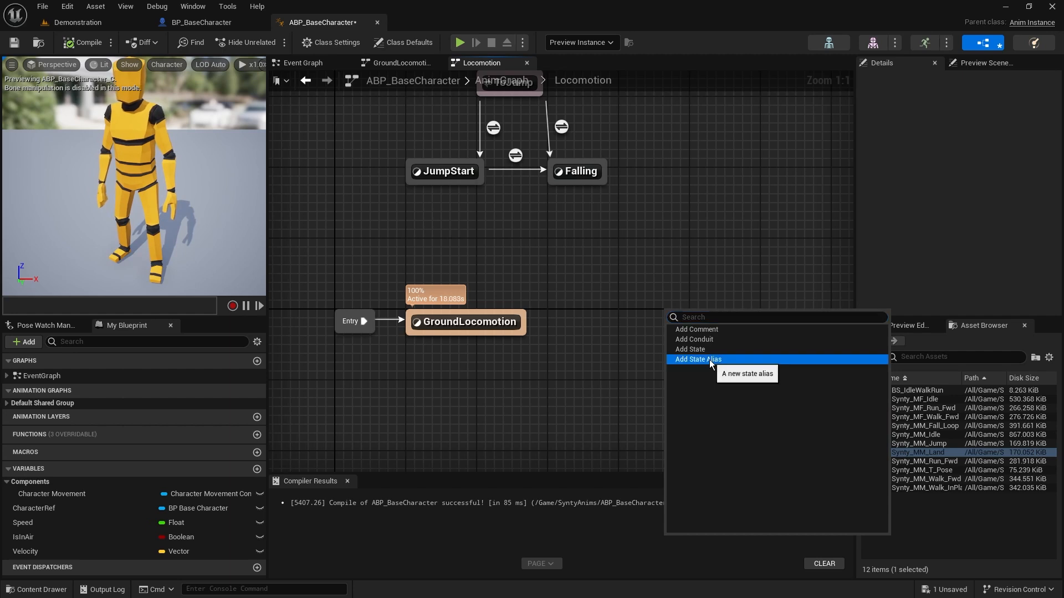
left_click(709, 359)
type("ToLanding")
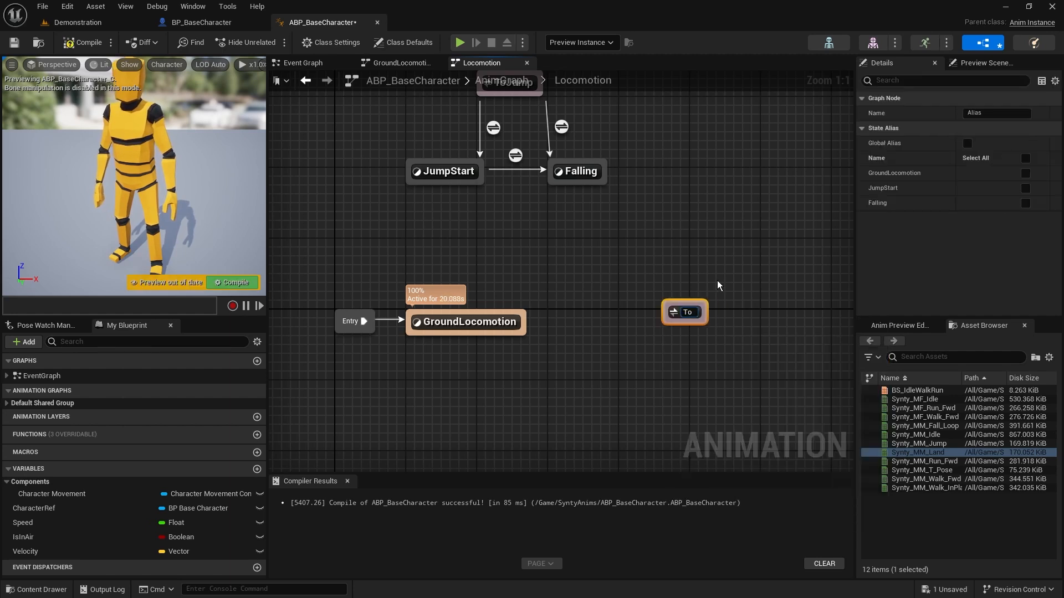
key("Return")
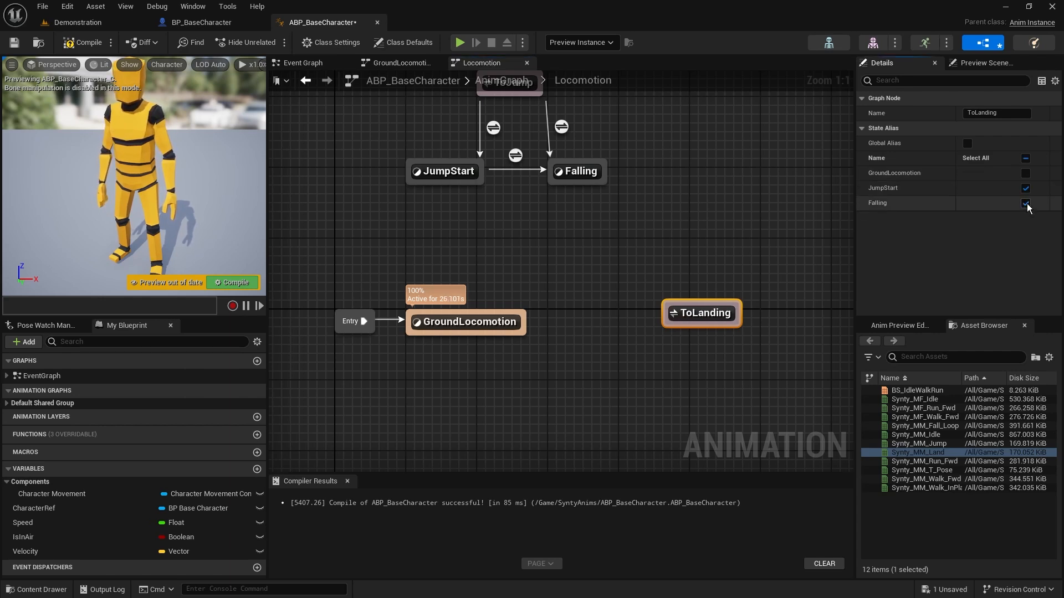
left_click(476, 225)
left_click_drag(405, 145, 454, 227)
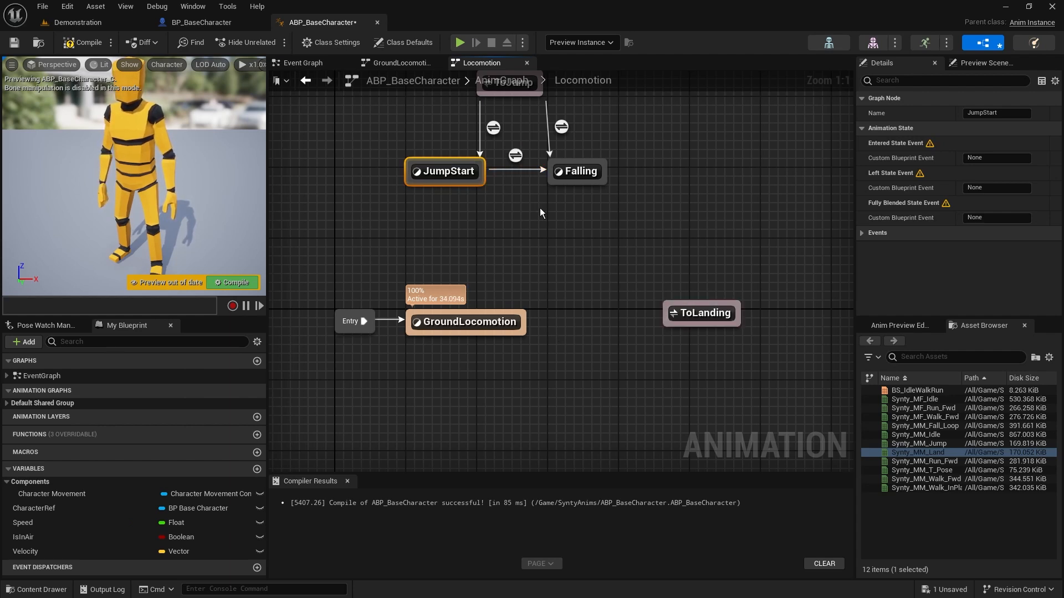
left_click(570, 206)
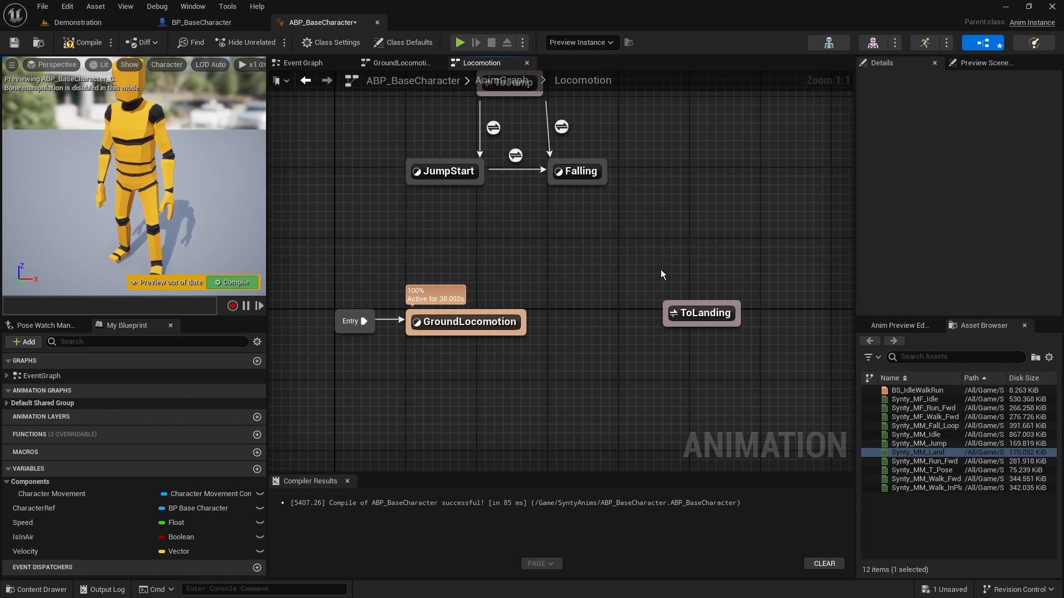
Move ToLanding farther from GroundLocomotion and add a state named Landing between them
left_click_drag(702, 317, 757, 316)
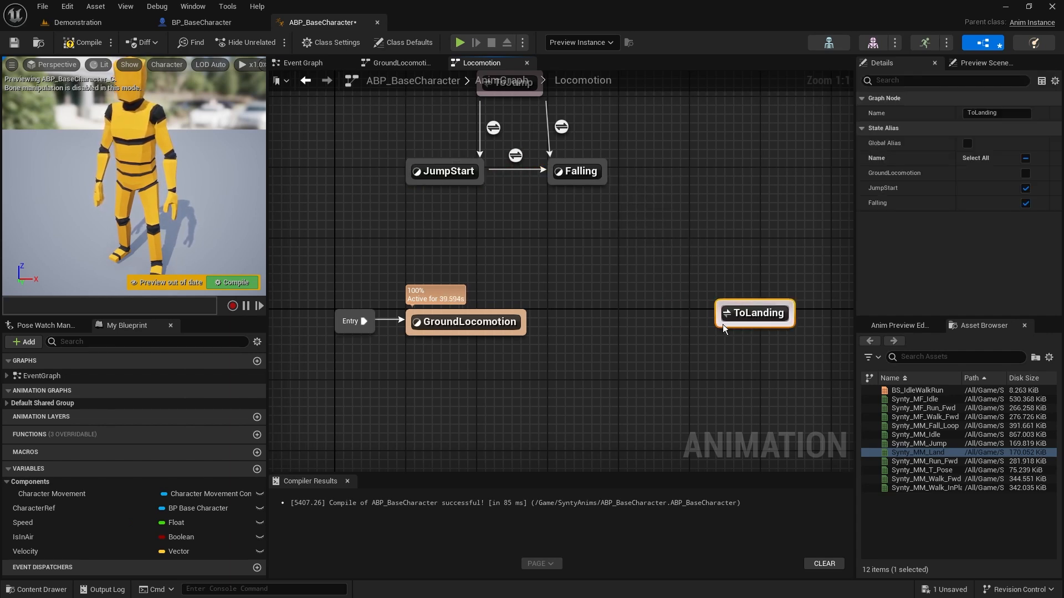
right_click(602, 311)
type("state")
key("Return")
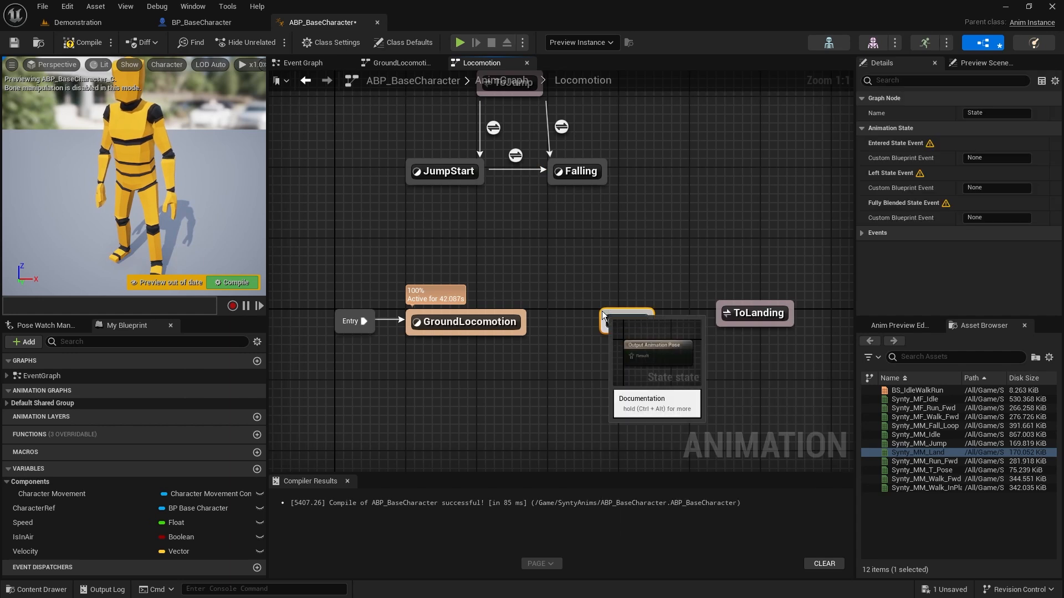
key("Return")
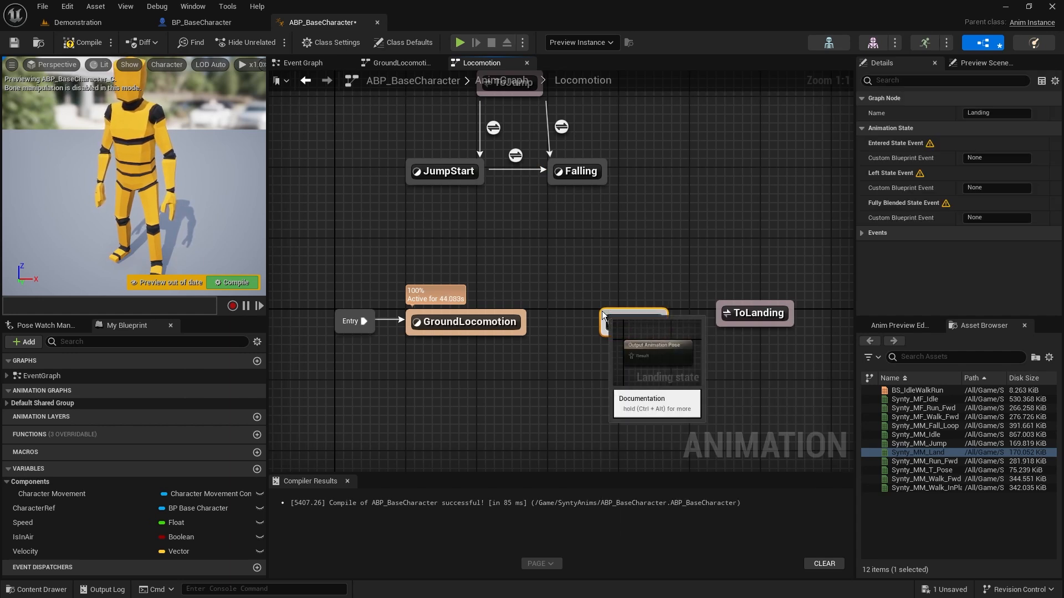
Create a transition from ToLanding to Landing and align the alias level with the Landing state
left_click_drag(719, 318, 662, 321)
left_click(764, 324)
left_click_drag(763, 326, 771, 325)
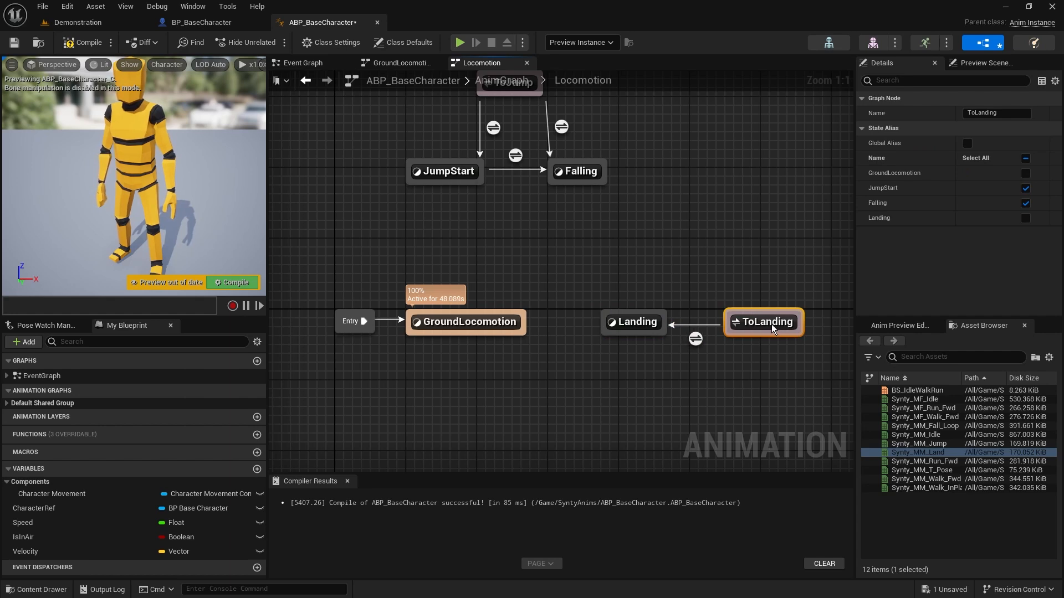
left_click(720, 266)
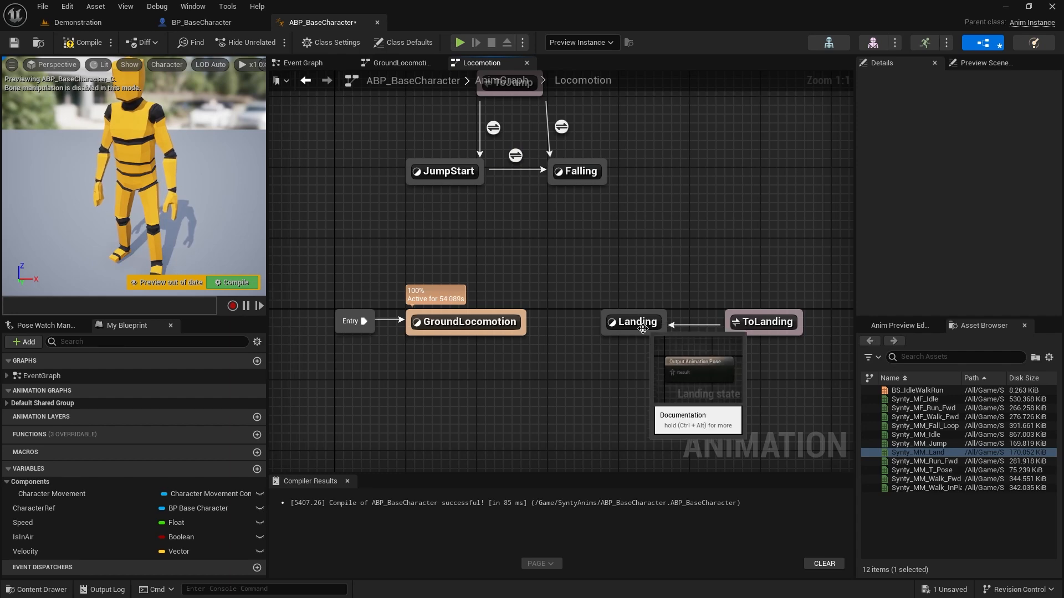
In the ToLanding to Landing rule, route IsInAir through a NOT Boolean node into Can Enter Transition and straighten the connections
double_click(695, 339)
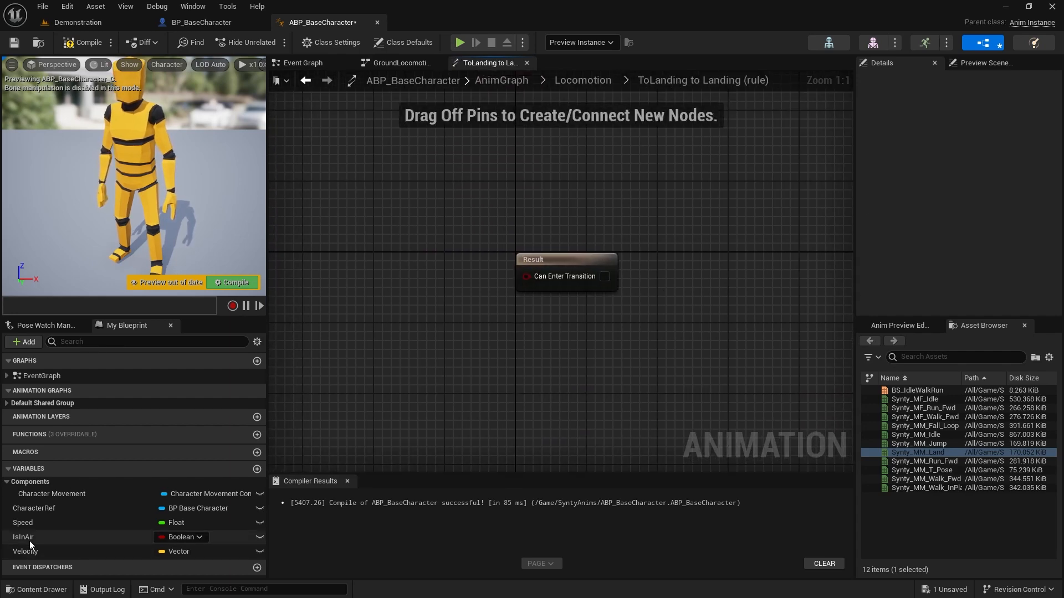
left_click_drag(28, 537, 340, 251)
left_click(348, 252)
right_click_drag(445, 280, 593, 286)
left_click_drag(477, 242, 536, 258)
type("not bool")
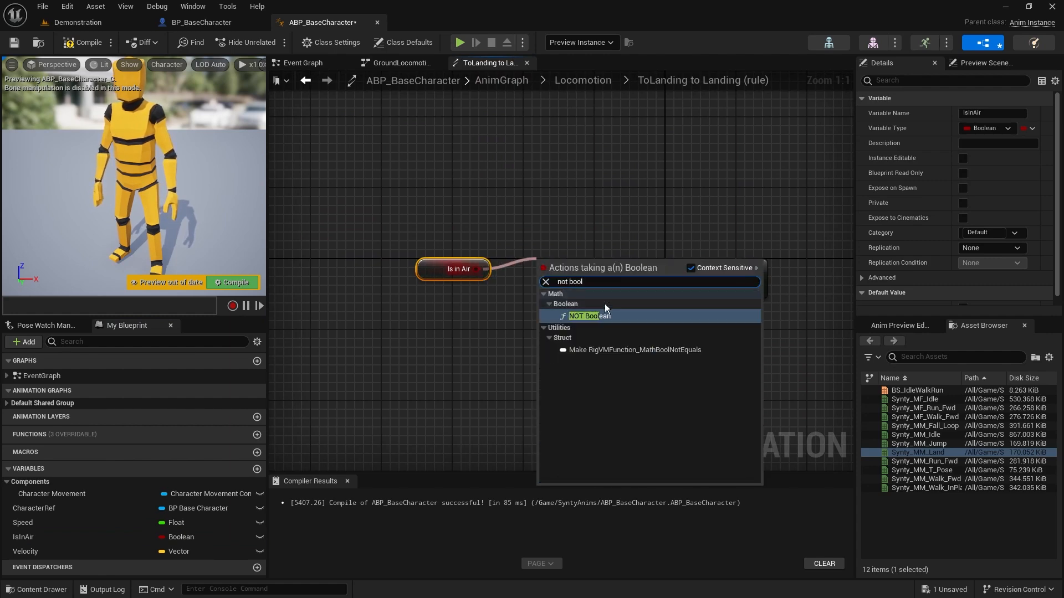
left_click(620, 318)
left_click_drag(612, 269, 719, 326)
key("q")
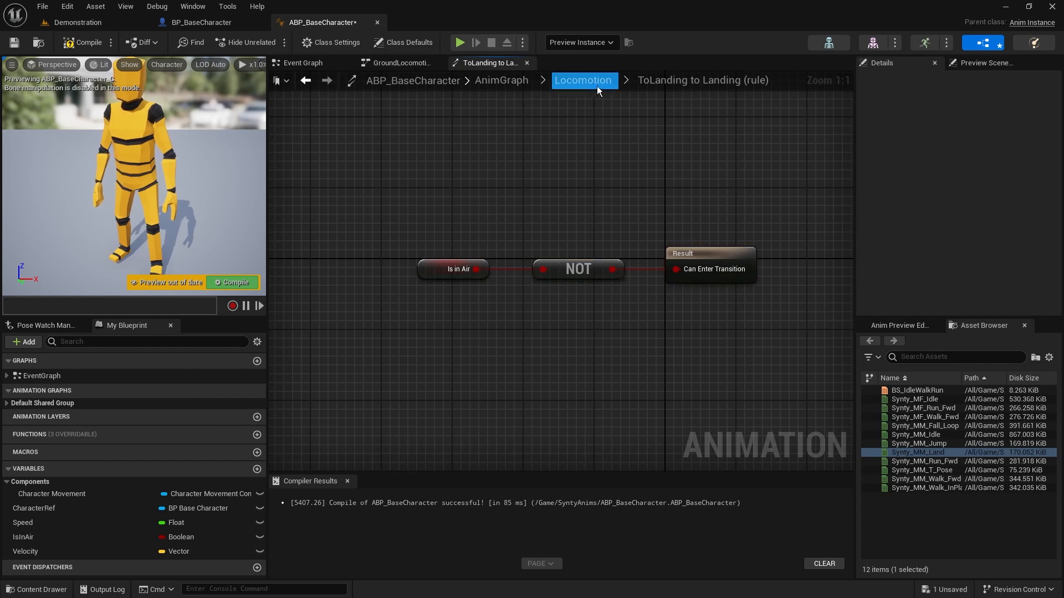
Connect the Synty_MM_Land animation to the Landing state's output pose, and compile and save the animation blueprint
left_click(583, 80)
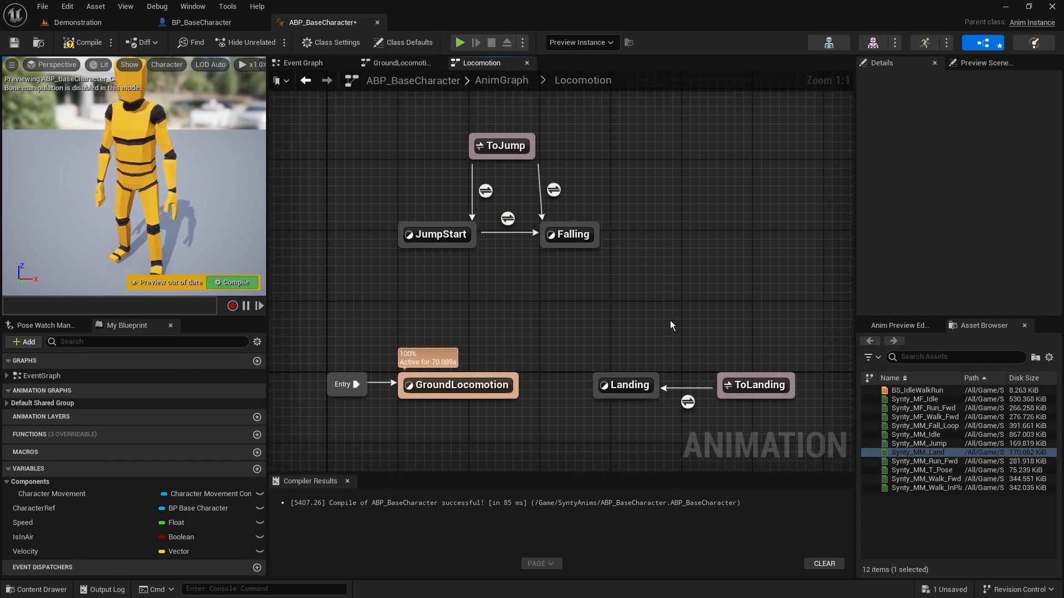
double_click(624, 385)
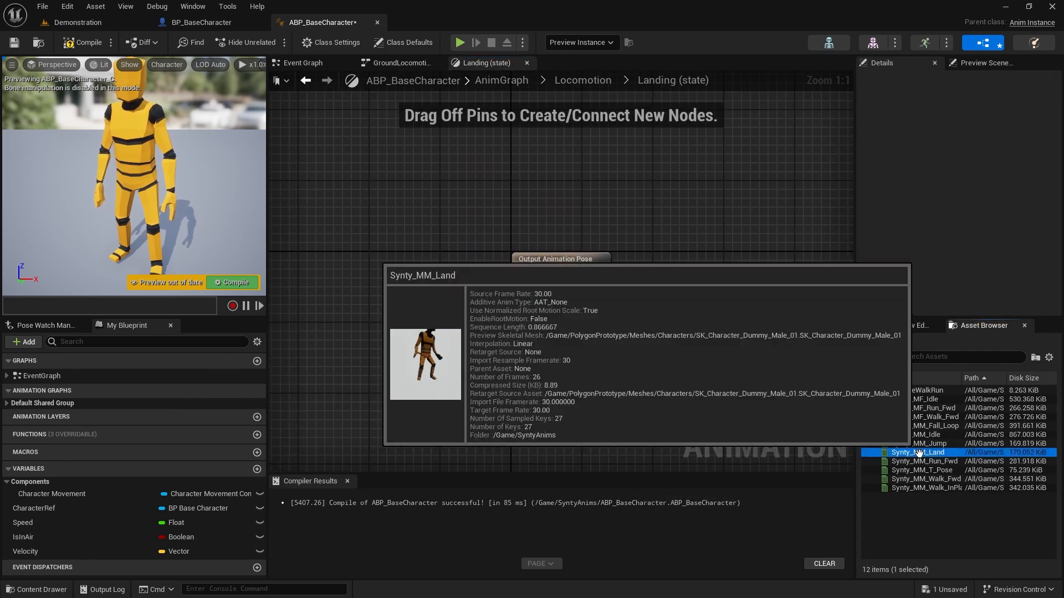
left_click_drag(911, 444, 391, 259)
left_click_drag(445, 284, 529, 278)
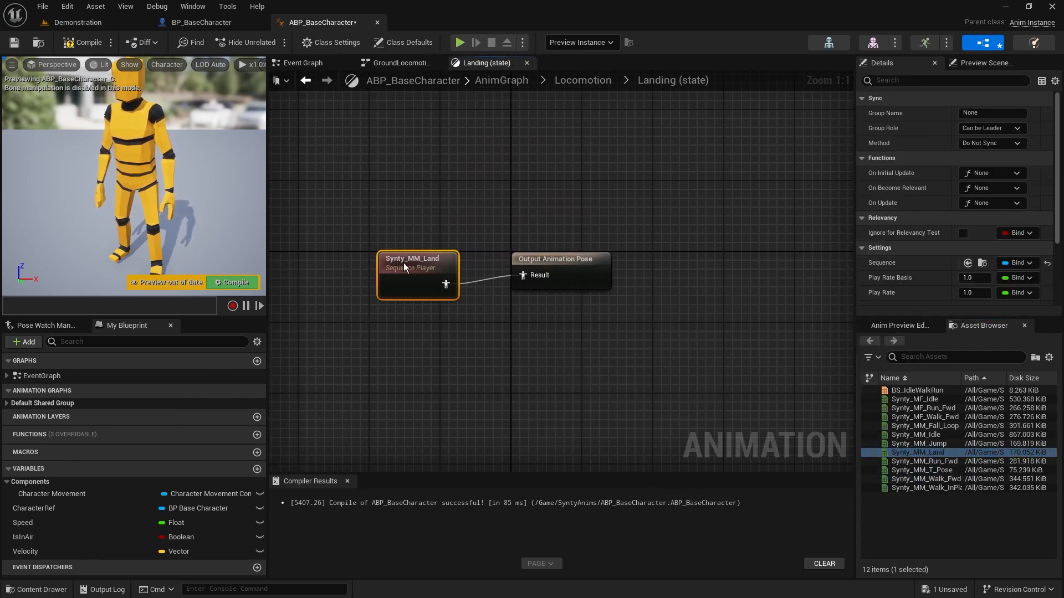
left_click_drag(404, 263, 401, 253)
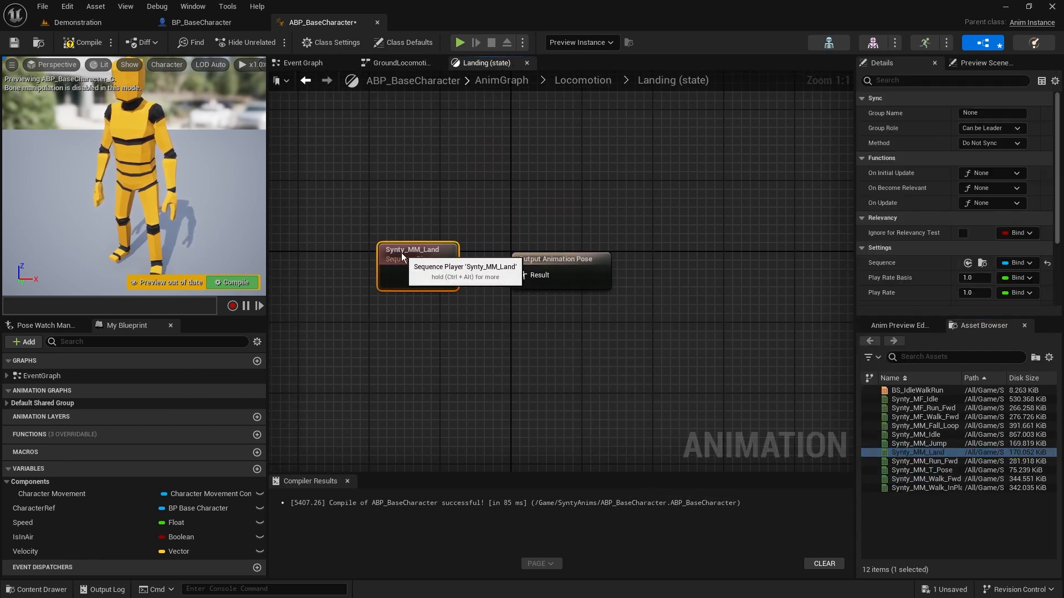
left_click(79, 43)
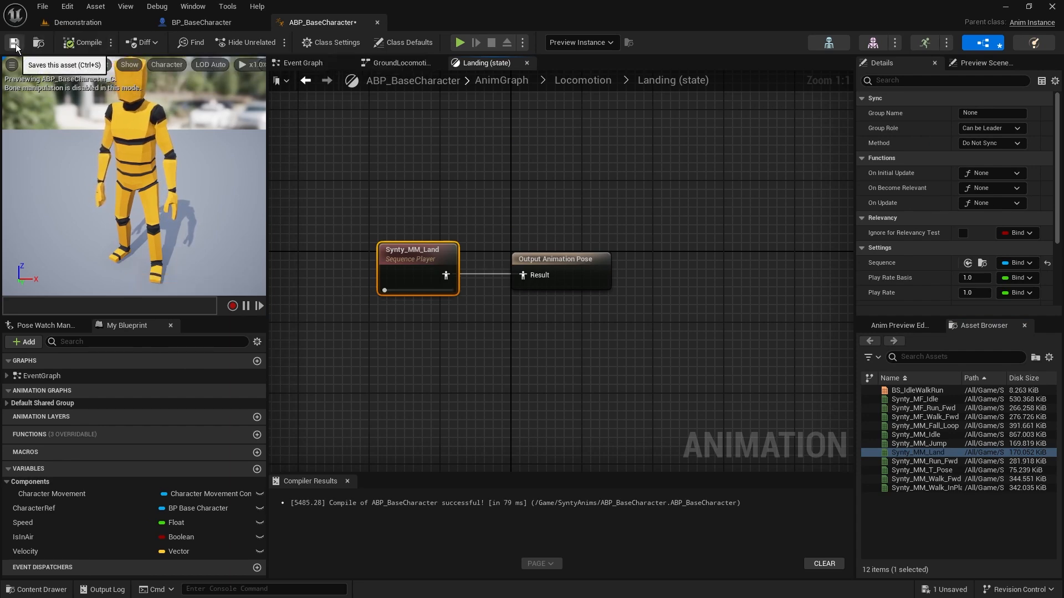
left_click(14, 43)
Create a transition from the Landing state to GroundLocomotion in the Locomotion state machine
left_click(583, 80)
right_click_drag(618, 351, 654, 273)
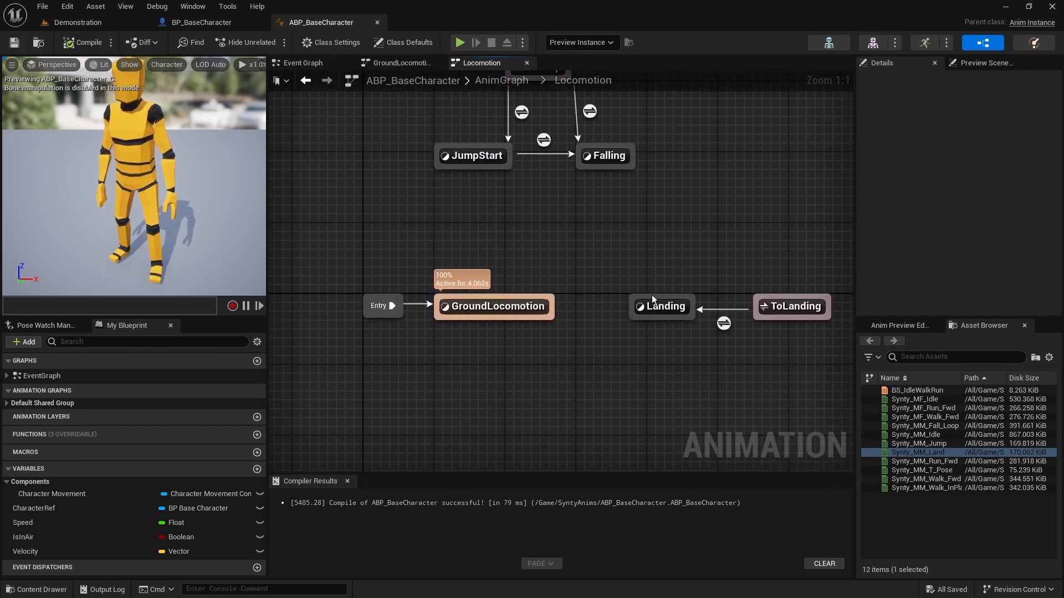
left_click_drag(632, 306, 549, 308)
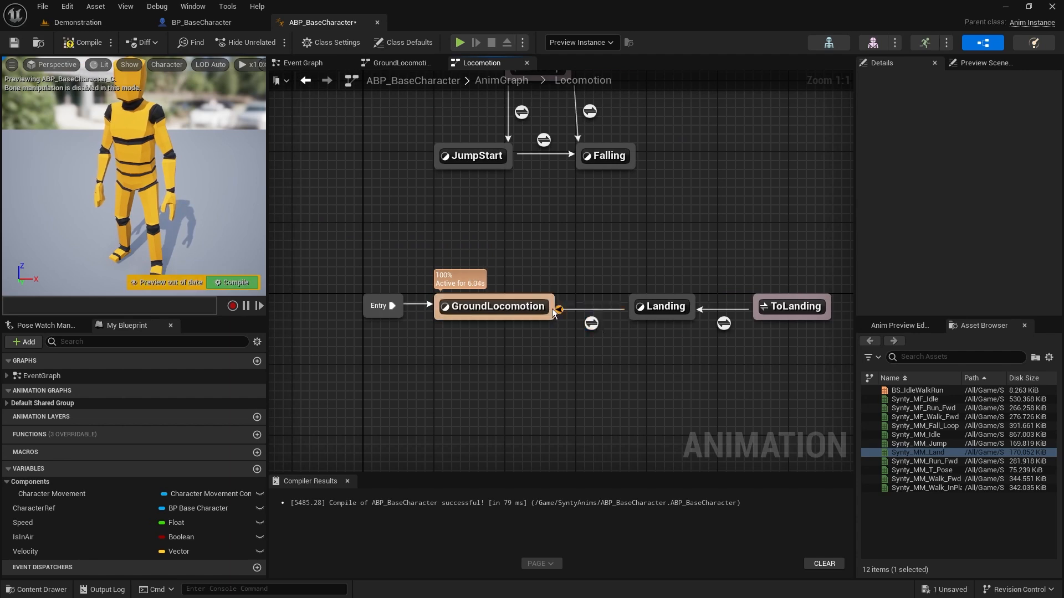
In the Landing to GroundLocomotion rule, add a Get Relevant Anim Time Remaining Fraction (Landing) node
double_click(589, 323)
right_click_drag(595, 340, 724, 354)
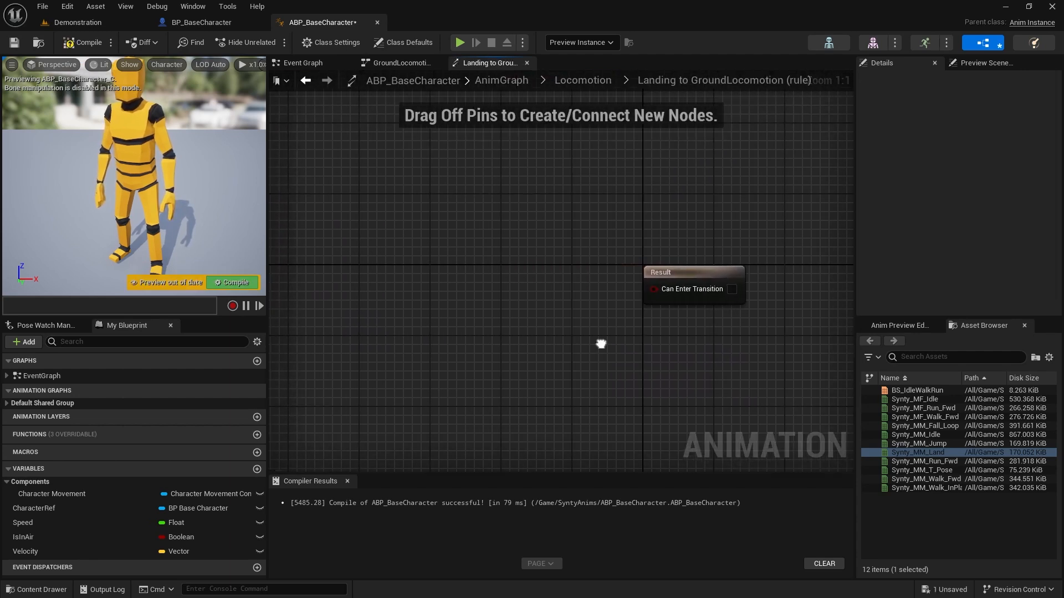
right_click(400, 271)
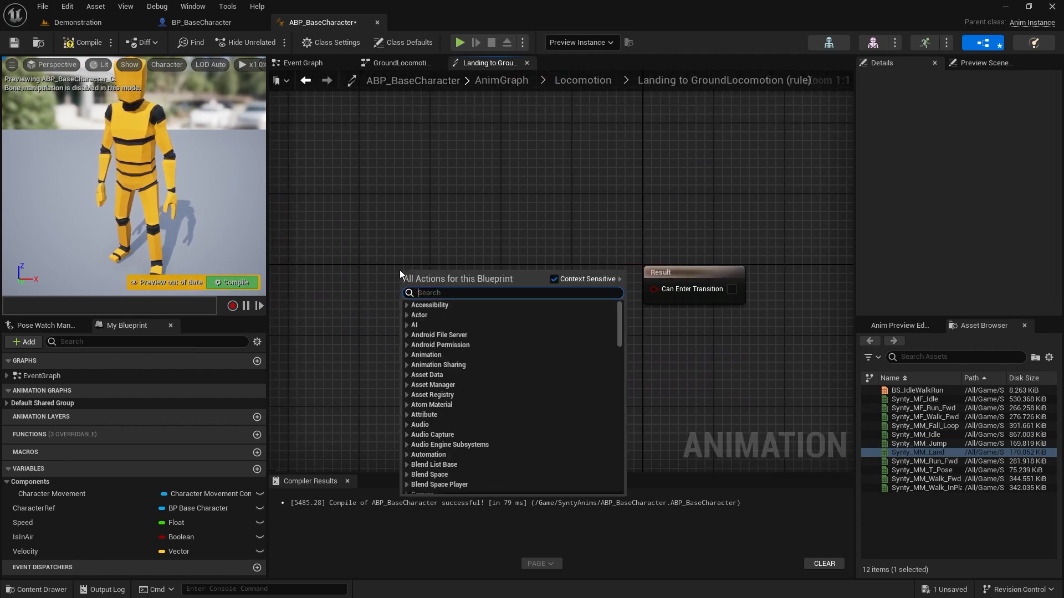
type("get time remain")
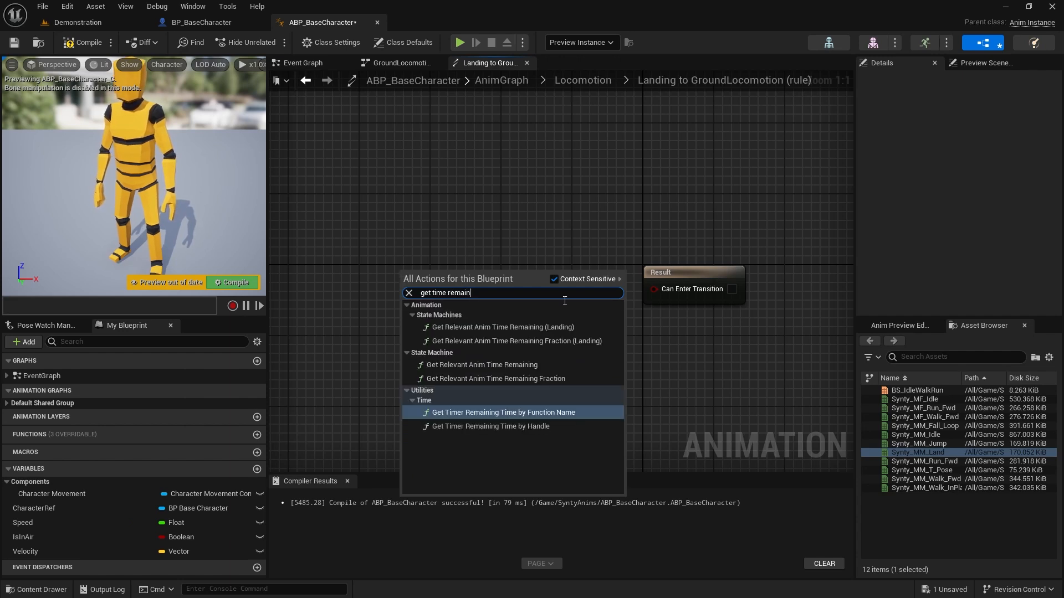
left_click(573, 340)
left_click_drag(512, 291, 415, 280)
Compare the remaining time fraction with a Less Equal node set to 0.2, and connect its result to Can Enter Transition
left_click_drag(482, 287, 478, 327)
type("<")
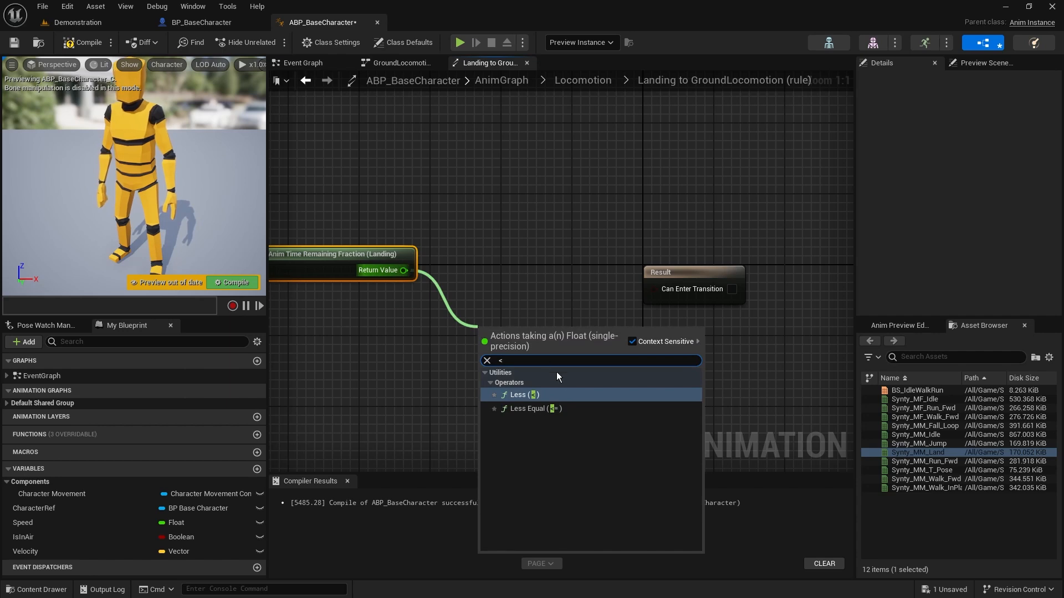
left_click(570, 410)
left_click(506, 348)
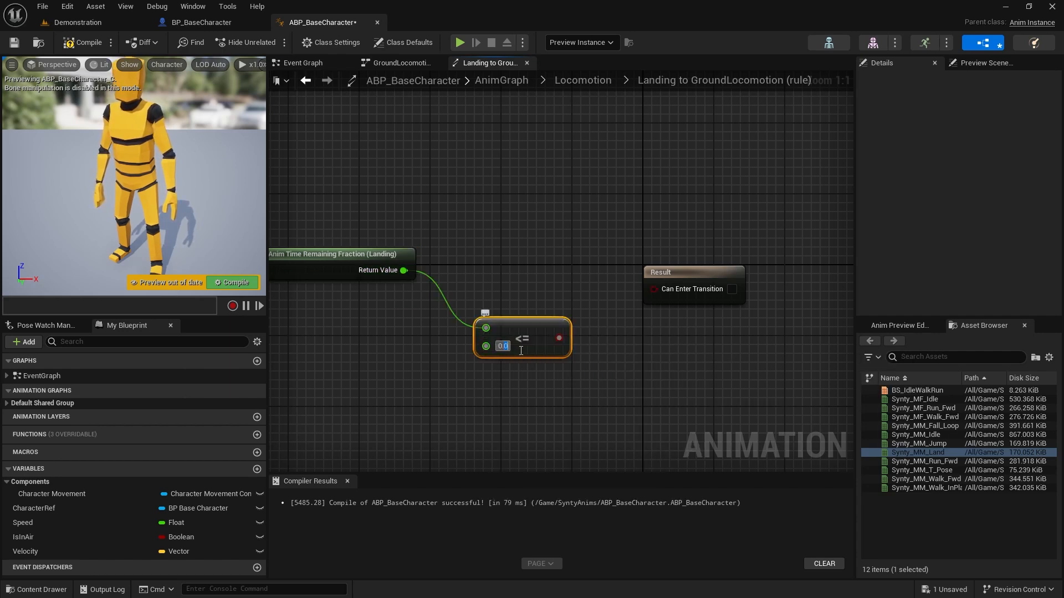
type("0.2")
left_click(588, 361)
left_click_drag(559, 338, 670, 288)
Straighten the connections between the rule's nodes, compile the animation blueprint, and return to the Locomotion state machine
left_click_drag(530, 330, 520, 286)
left_click_drag(337, 200, 676, 382)
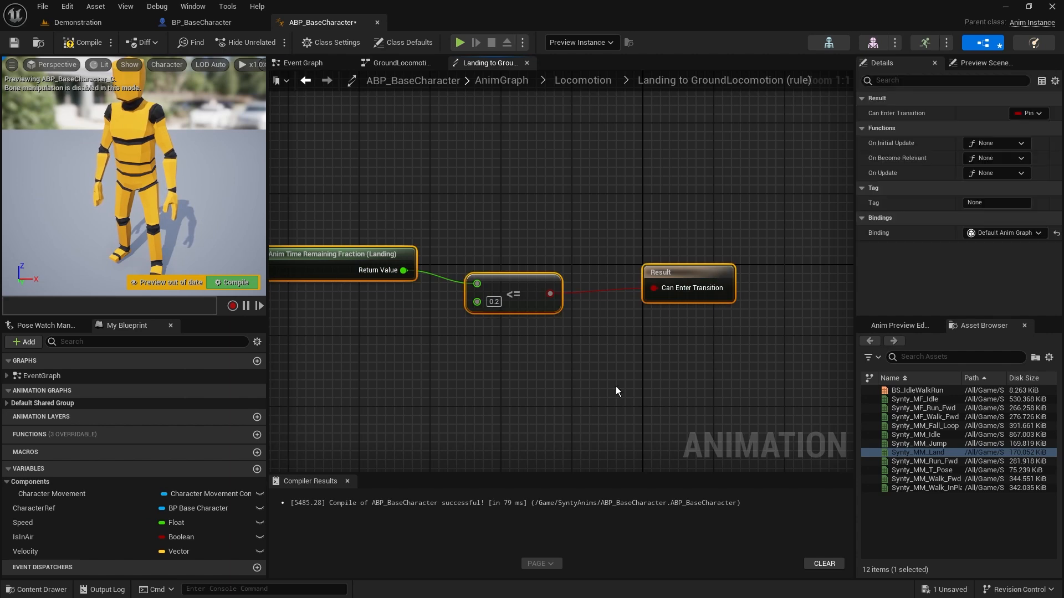
key("q")
left_click(411, 297)
left_click(91, 42)
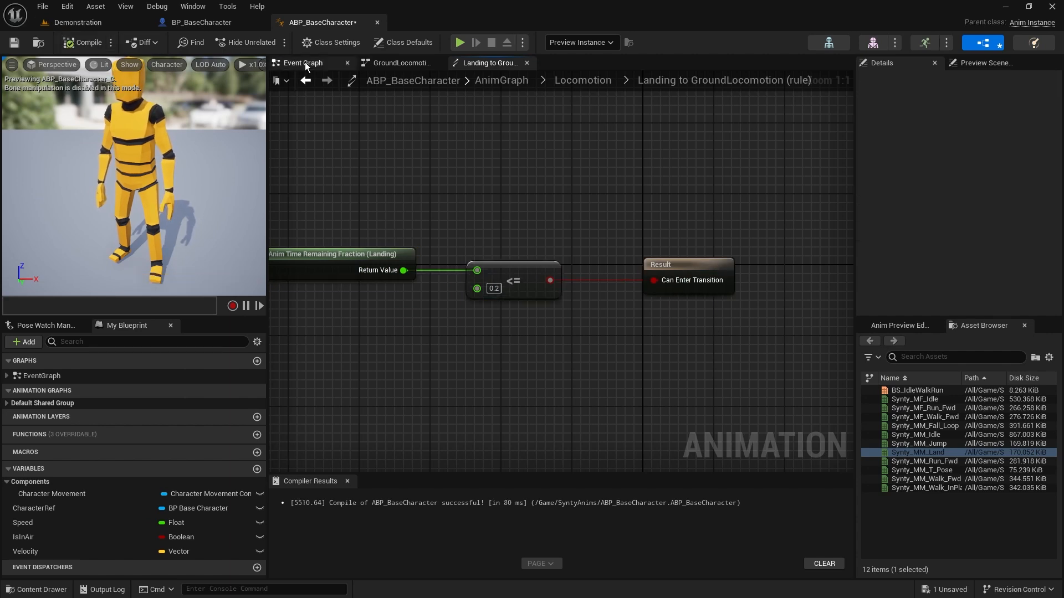
left_click(604, 82)
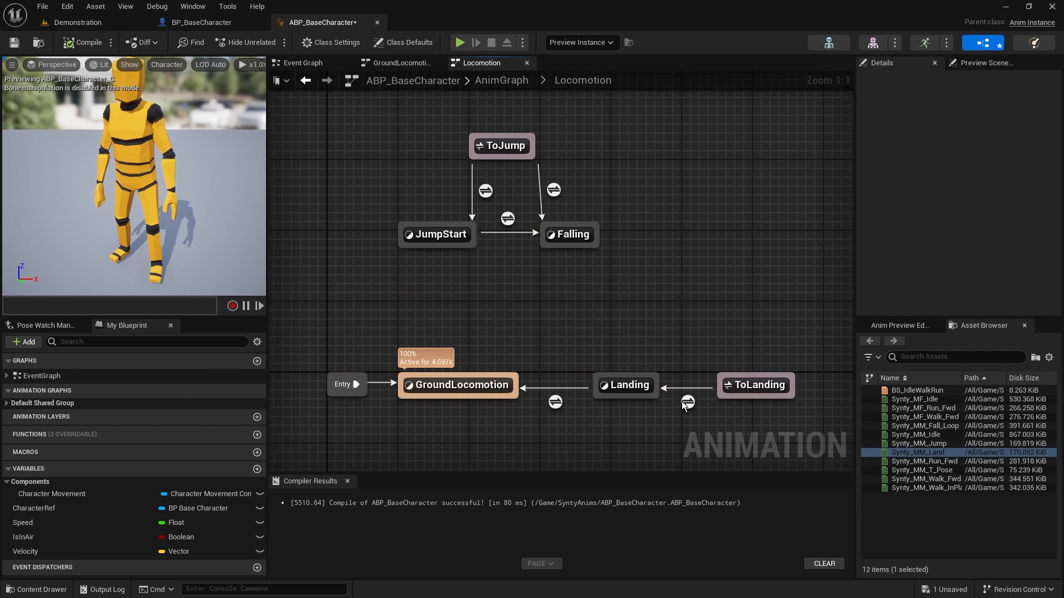
mouse_move(685, 402)
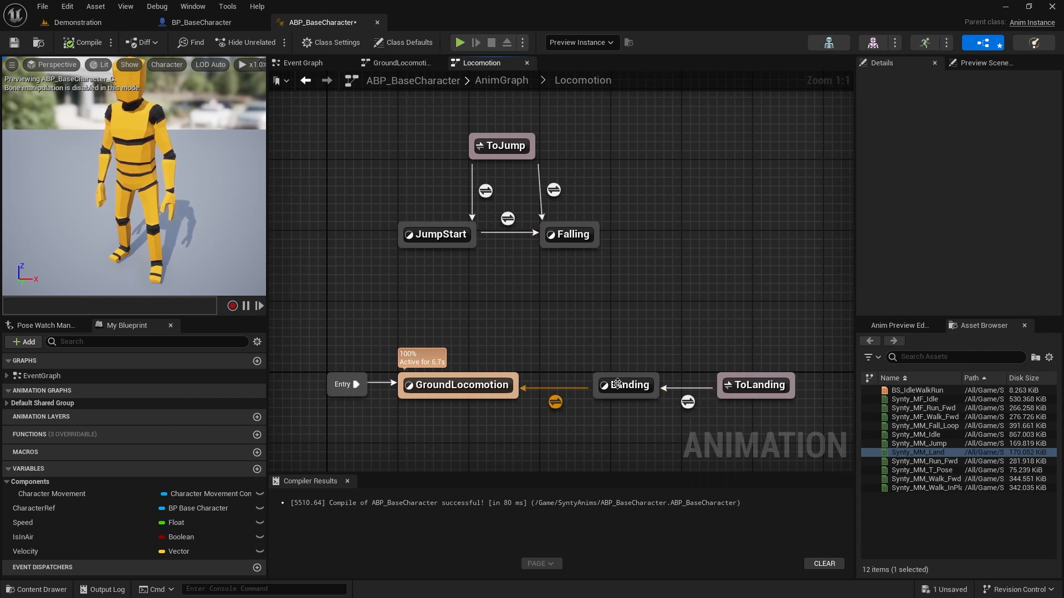
Play the Demonstration level in the editor and test the character's jump and landing animations while standing still
mouse_move(624, 391)
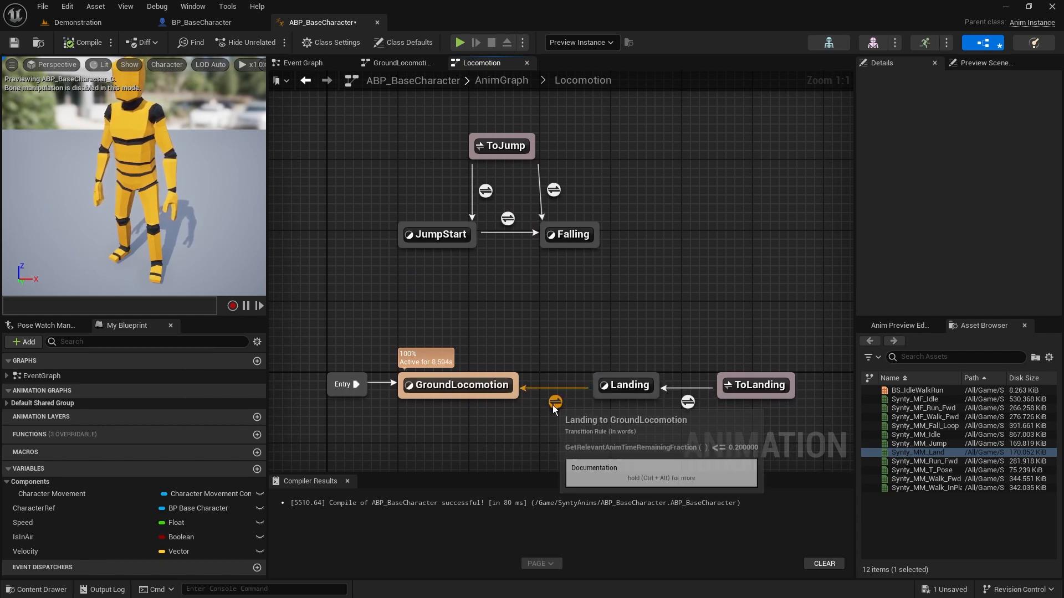
mouse_move(460, 391)
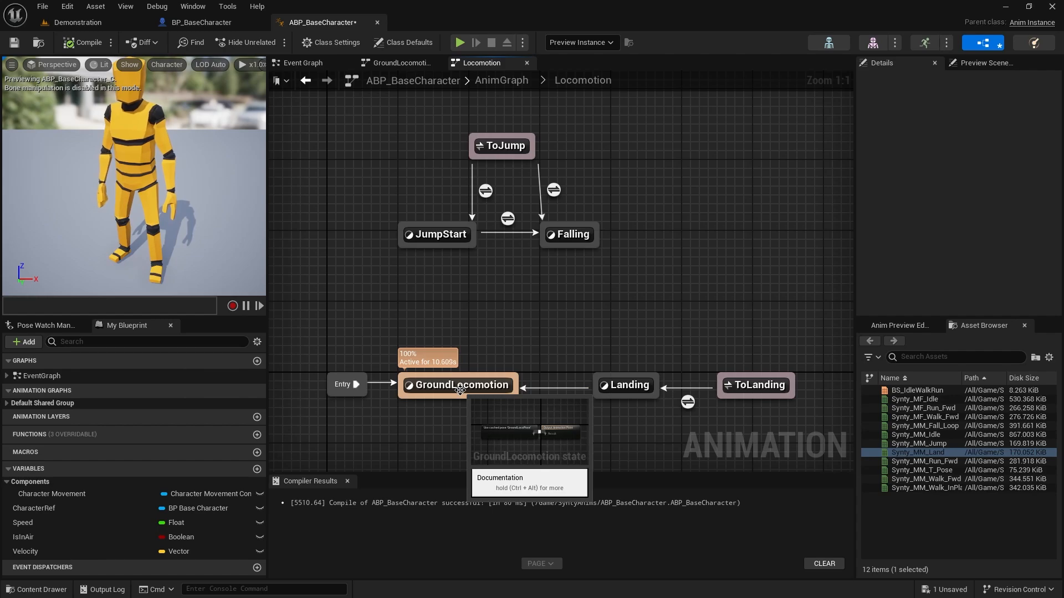
left_click(100, 23)
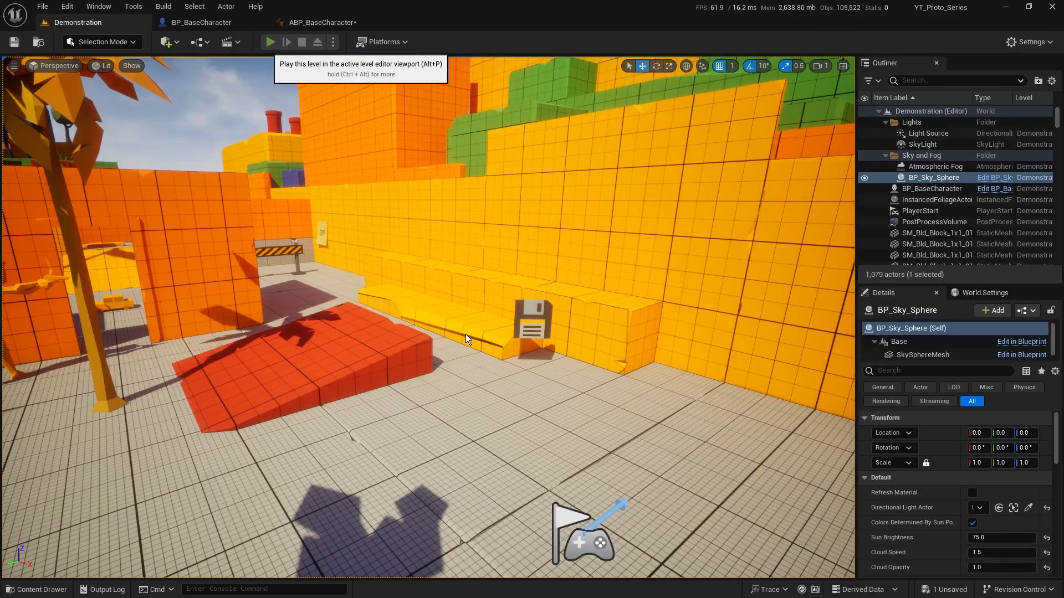
left_click(270, 43)
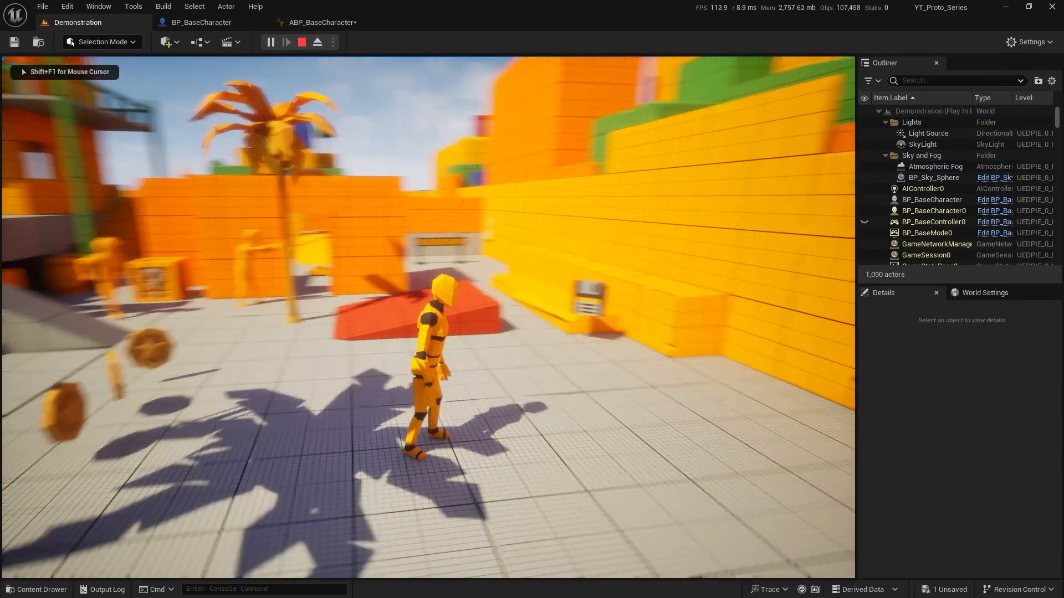
key("space")
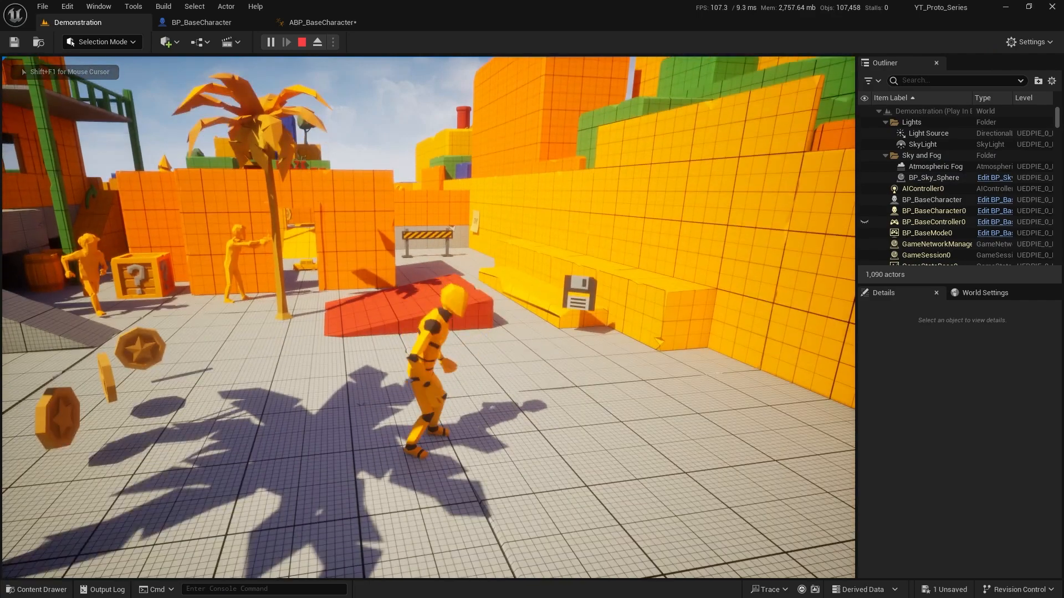
key("space")
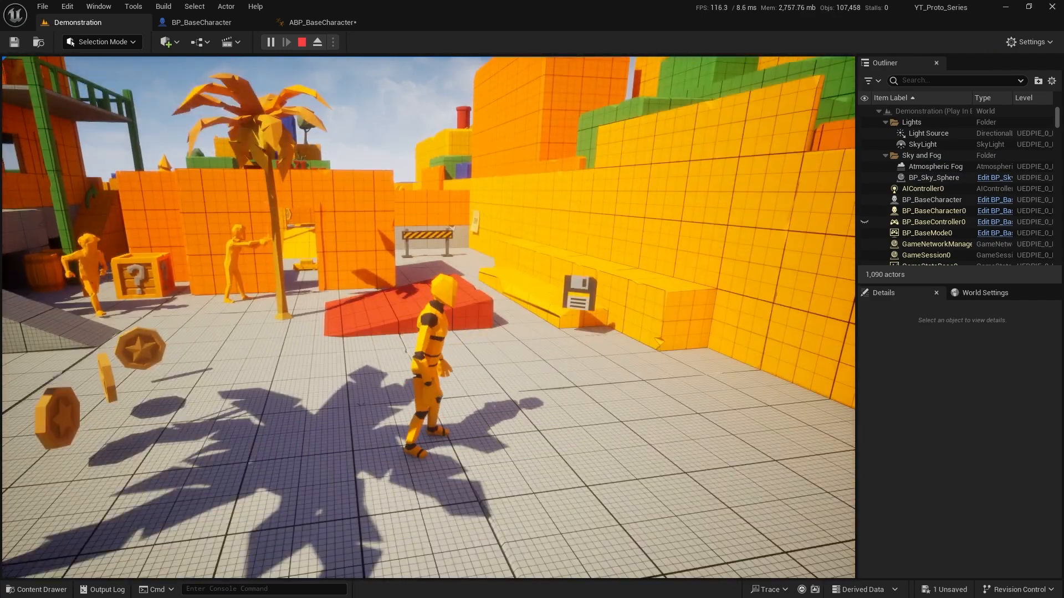
Run the character forward through the level, jumping repeatedly onto and off the blocks to test the jump, falling and landing transitions
key("w")
key("space")
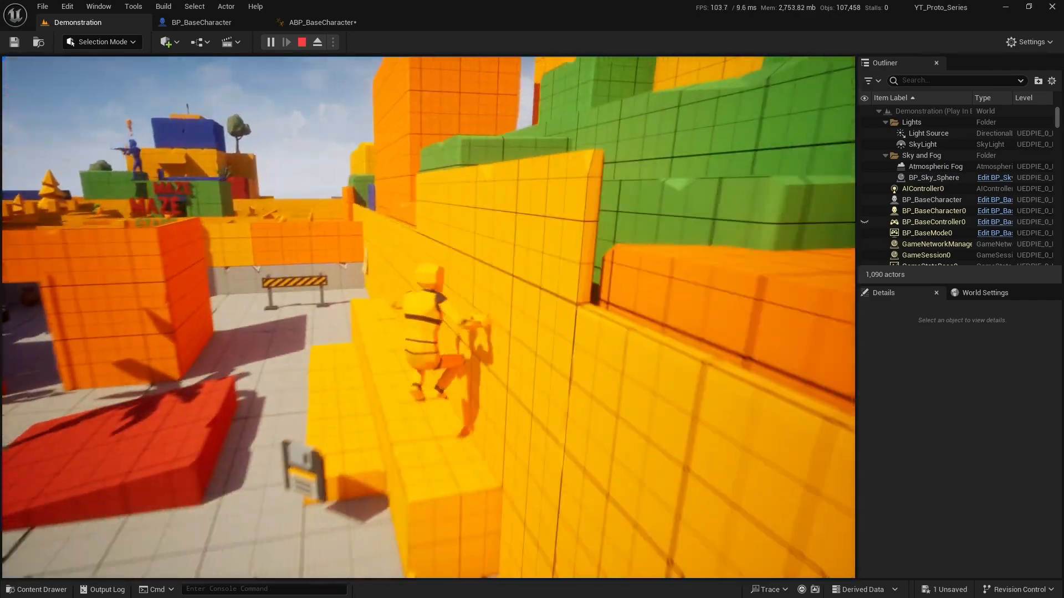
key("space")
key("w")
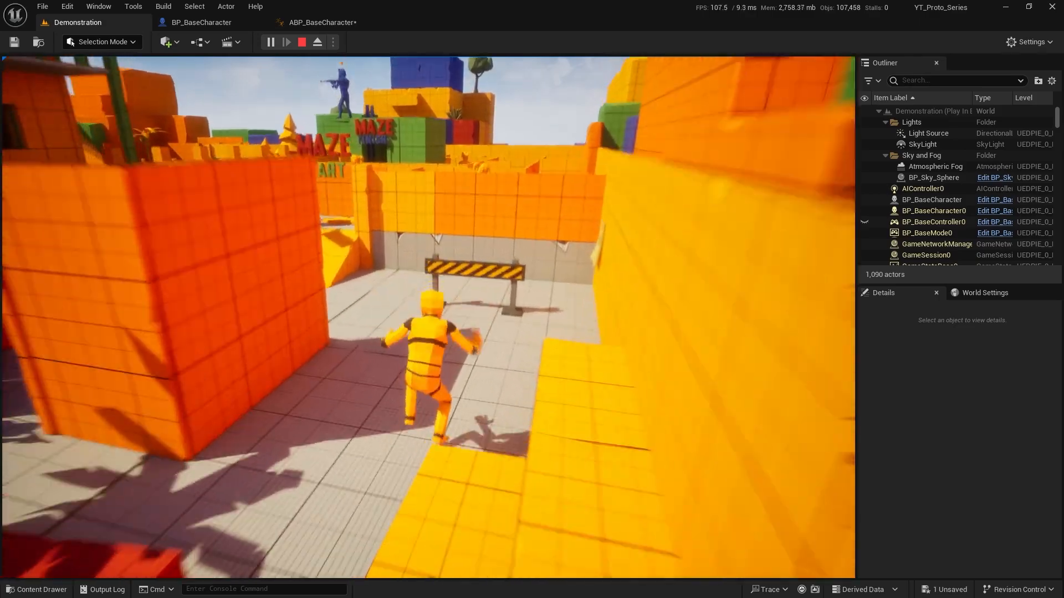
key("space")
key("w")
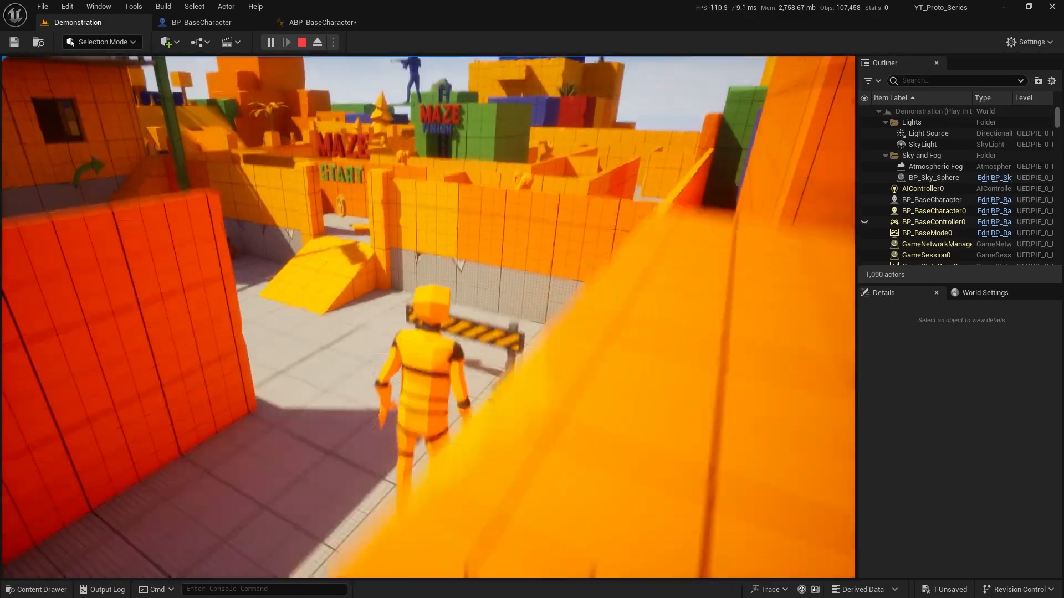
key("space")
key("w")
key("space")
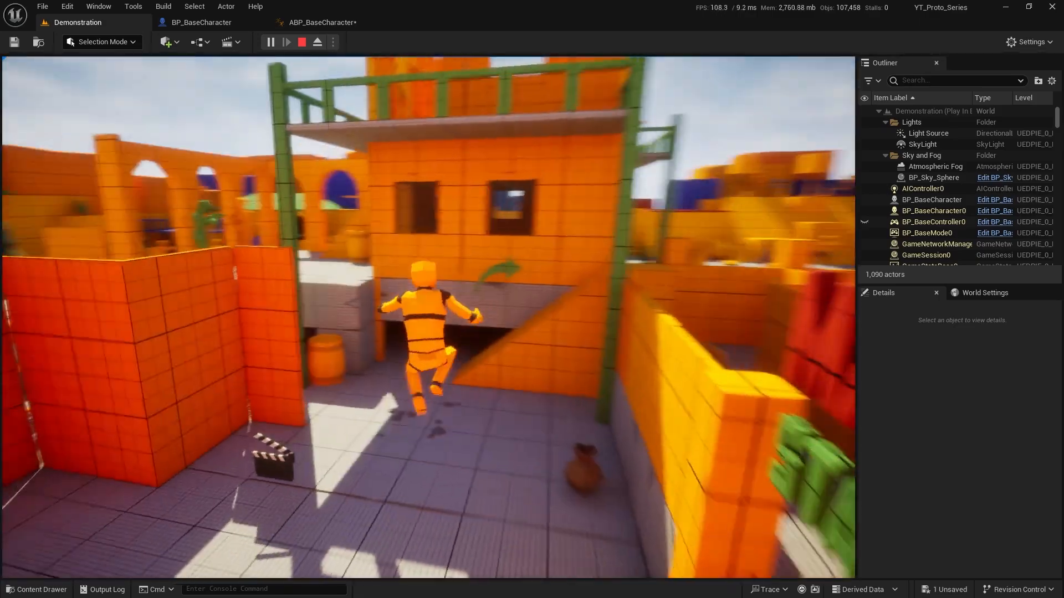
key("w")
key("space")
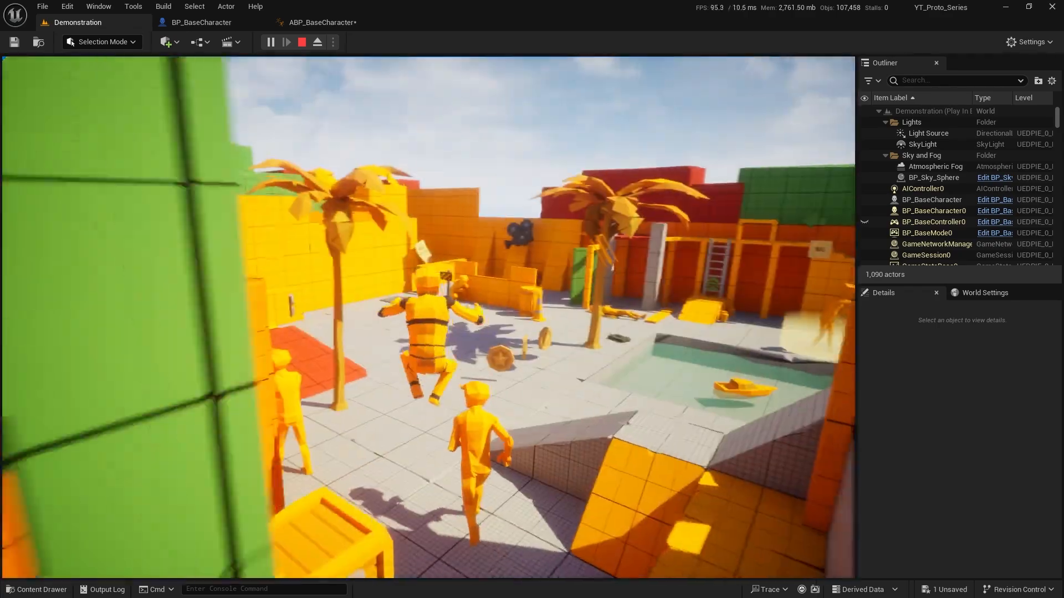
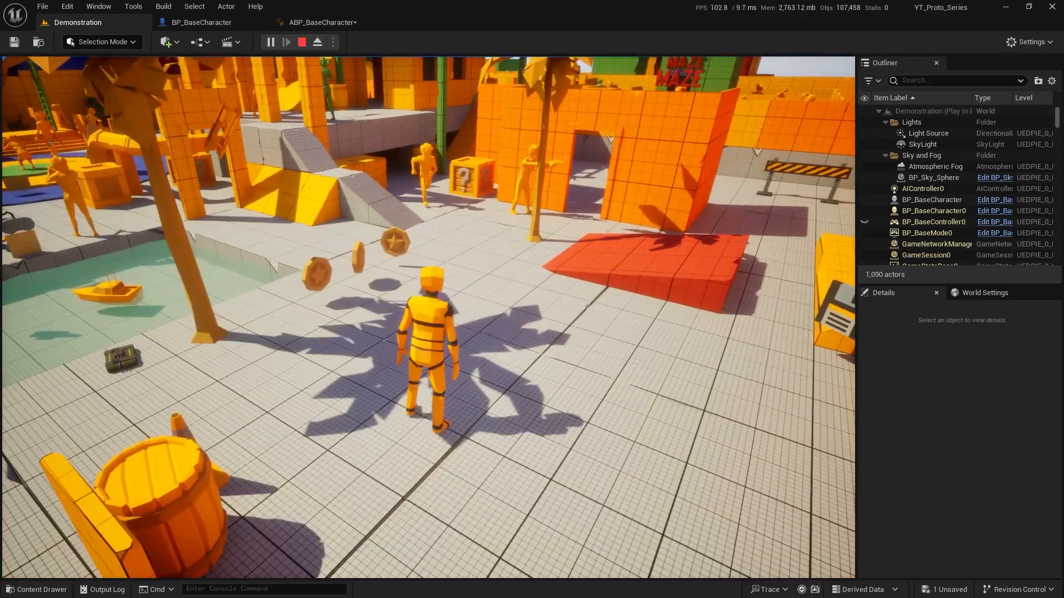
Walk the character forward, backward and sideways through the Demonstration level to test its ground movement
key("w")
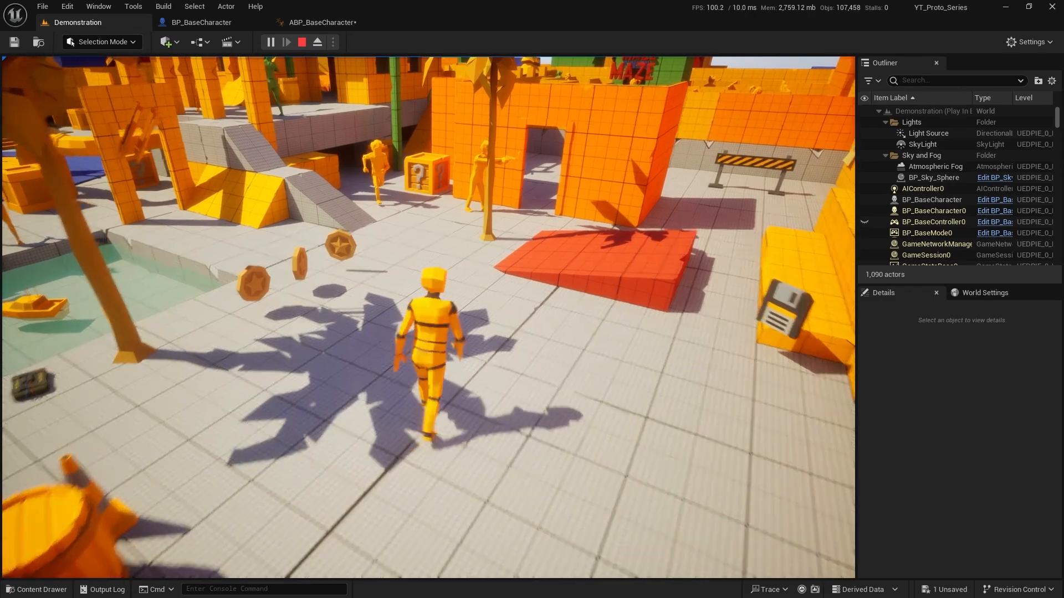
key("s")
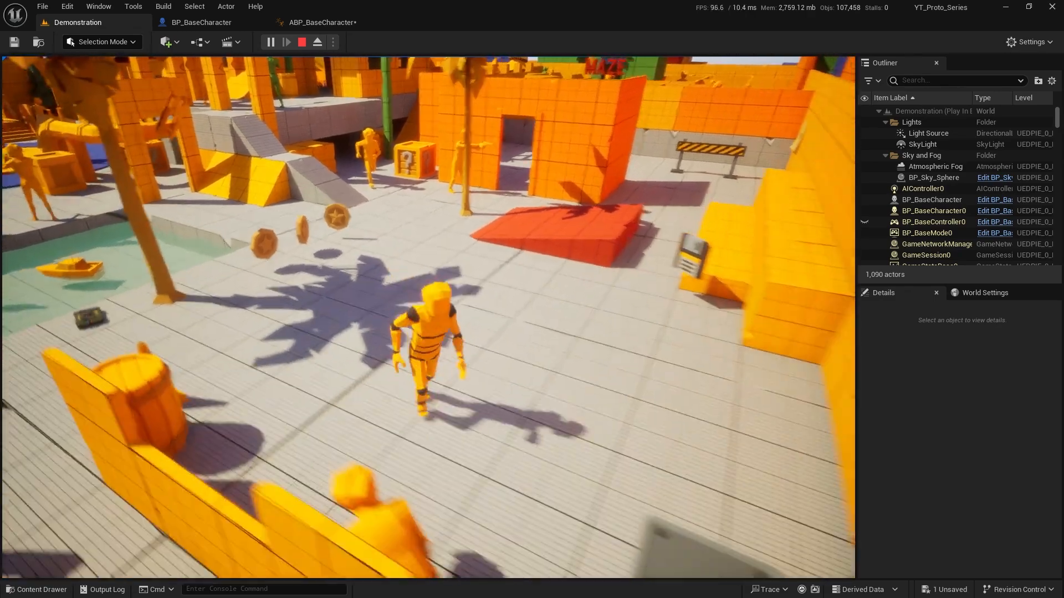
key("d")
key("w")
key("s")
key("a")
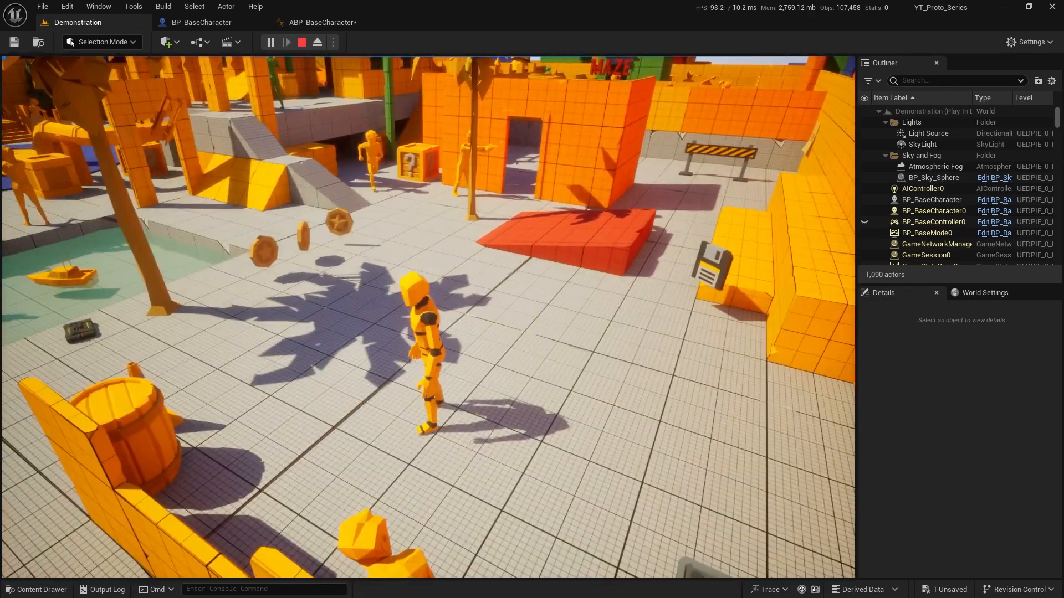
key("d")
key("w")
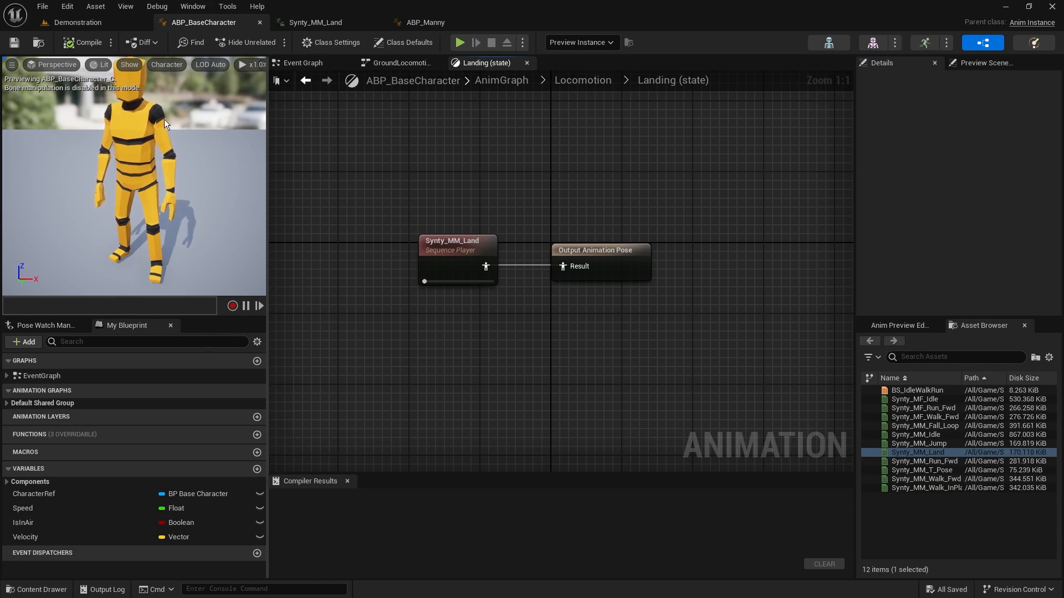
Examine the Landing state's Synty_MM_Land node in ABP_BaseCharacter and preview the Synty_MM_Land animation
left_click(579, 81)
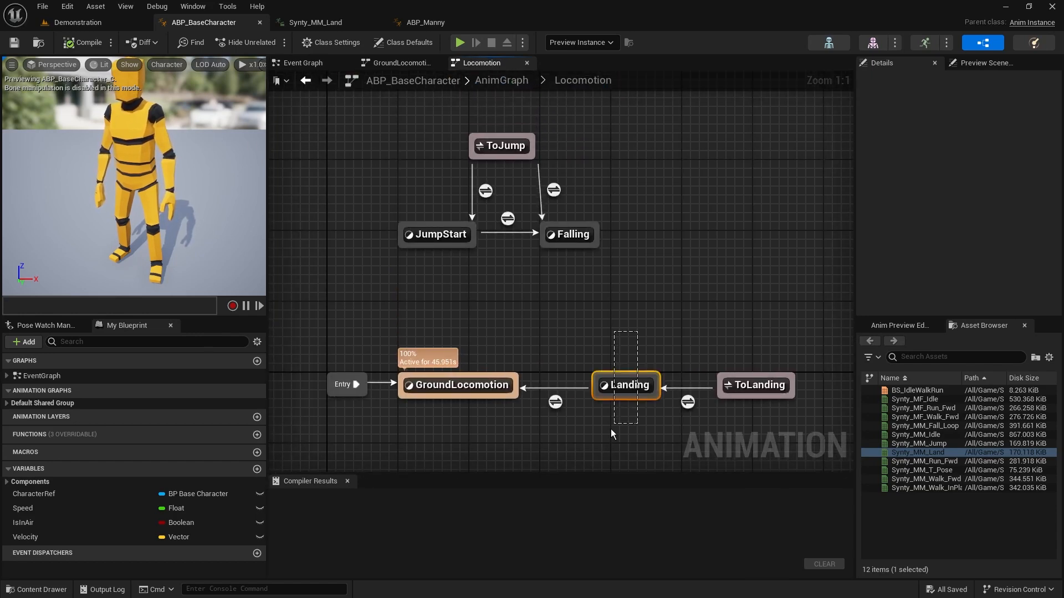
left_click(629, 387)
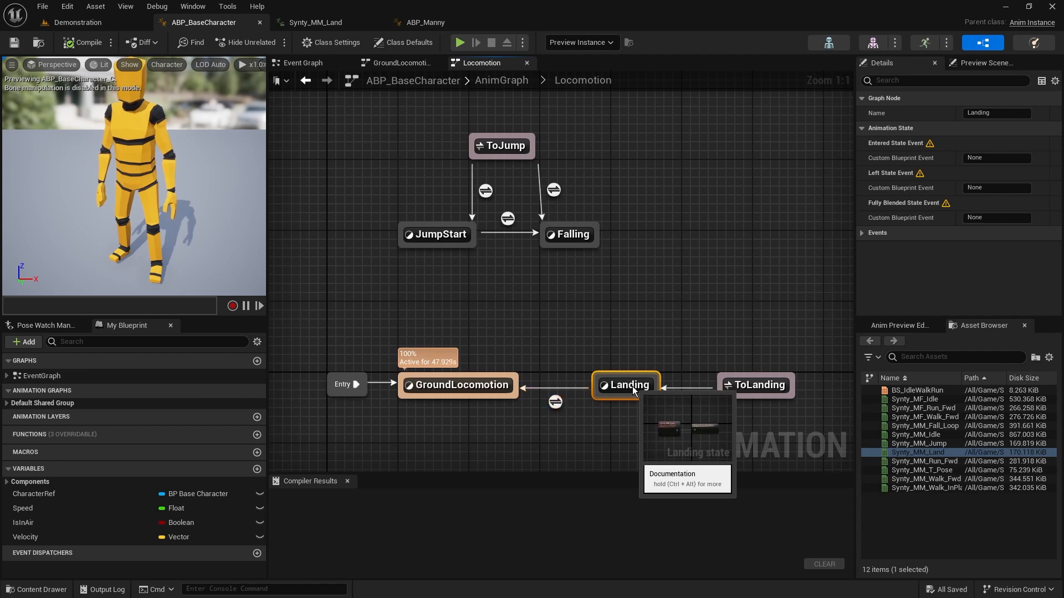
double_click(632, 386)
left_click_drag(418, 211, 544, 325)
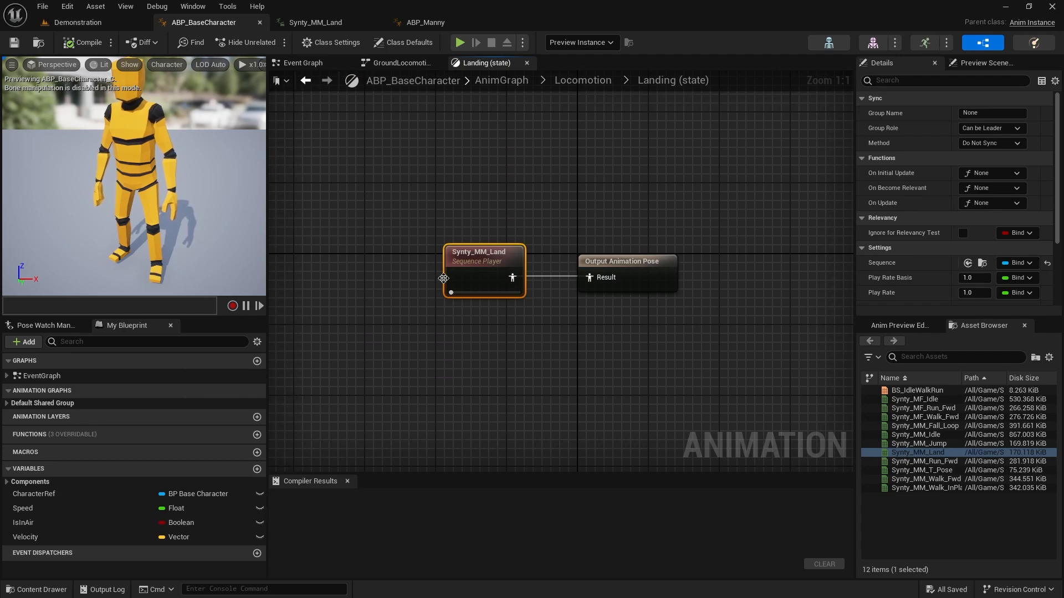
left_click(320, 22)
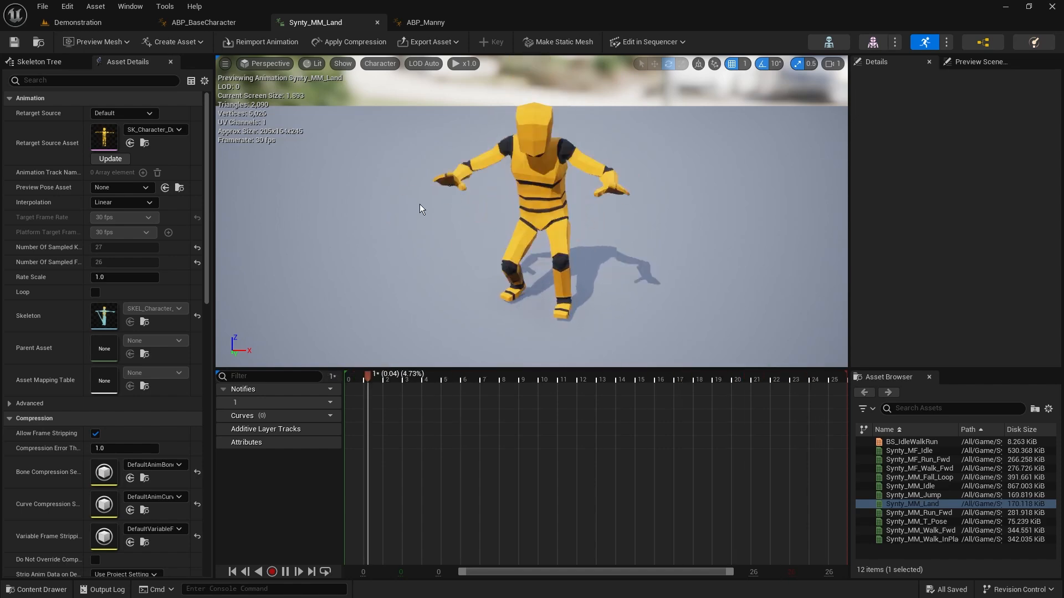
left_click(216, 23)
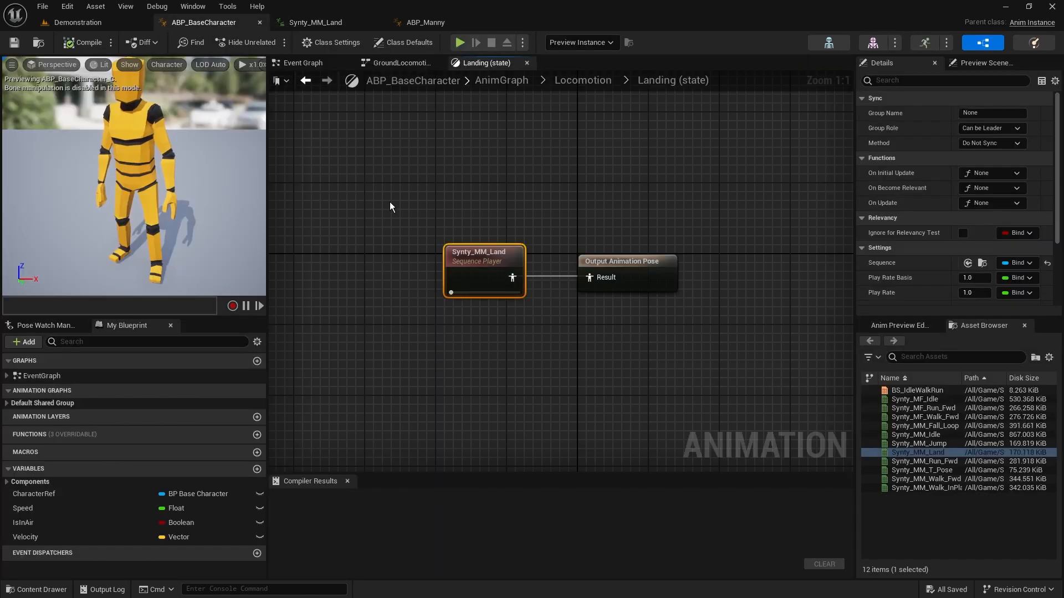
left_click_drag(361, 174, 518, 307)
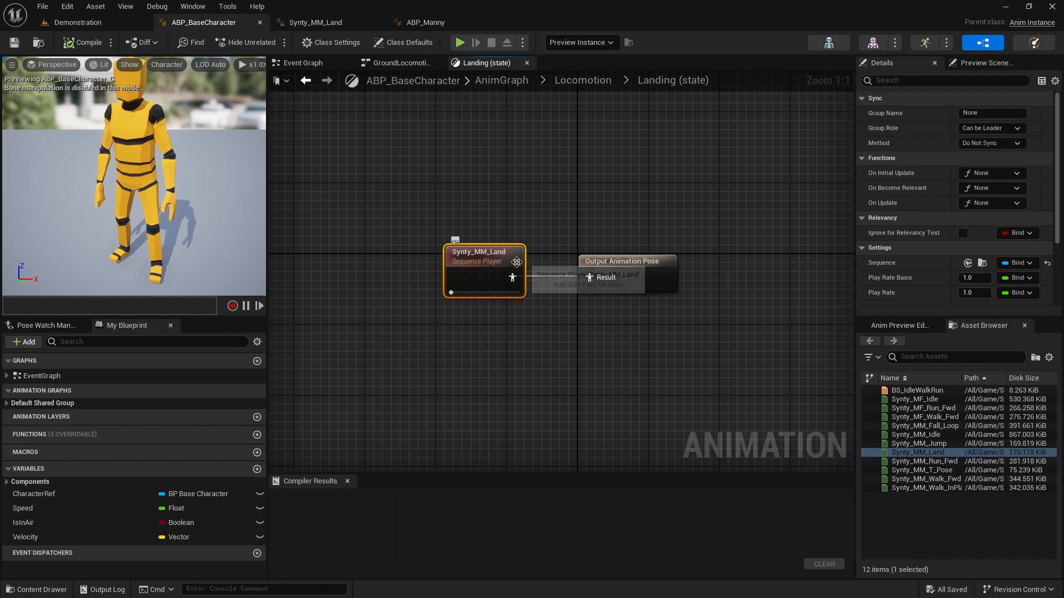
left_click(917, 399)
left_click_drag(589, 287, 526, 127)
key("Delete")
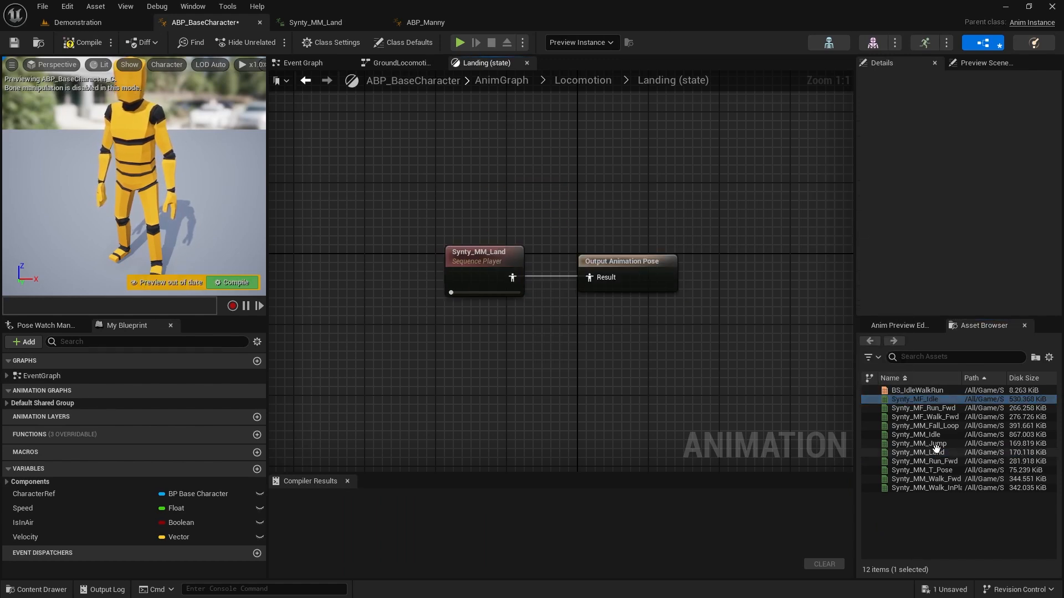
left_click_drag(924, 461, 543, 167)
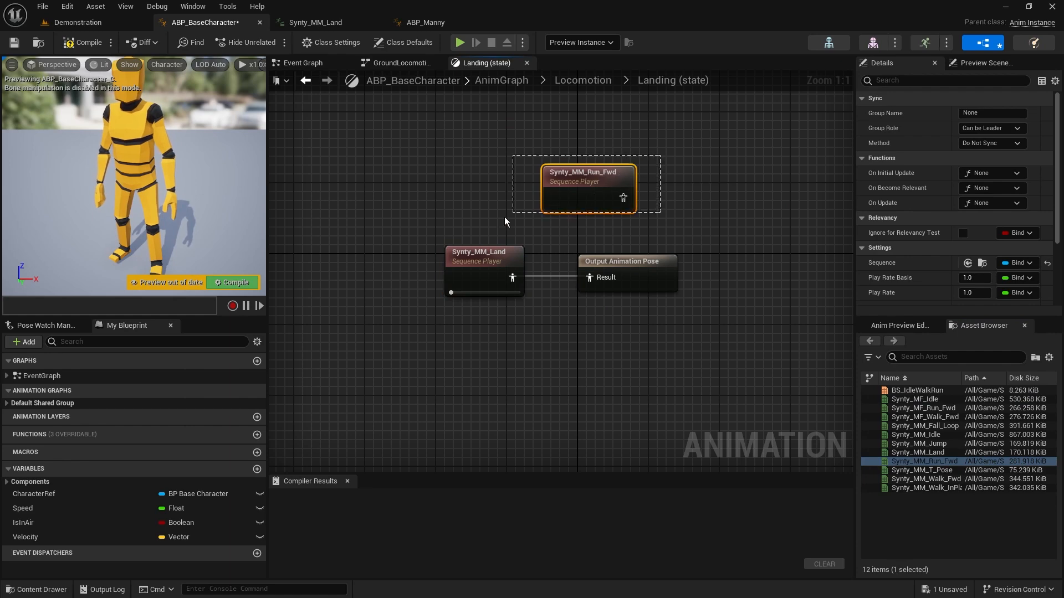
key("Delete")
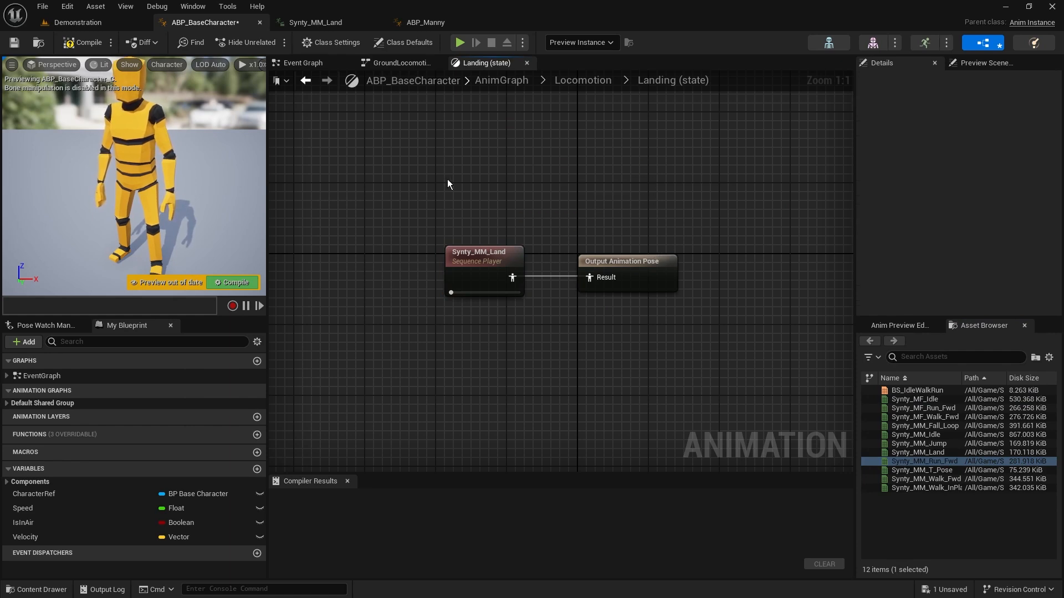
Examine how MM_Land feeds the Apply Additive node in ABP_Manny's Land state, and return to ABP_BaseCharacter
left_click(441, 23)
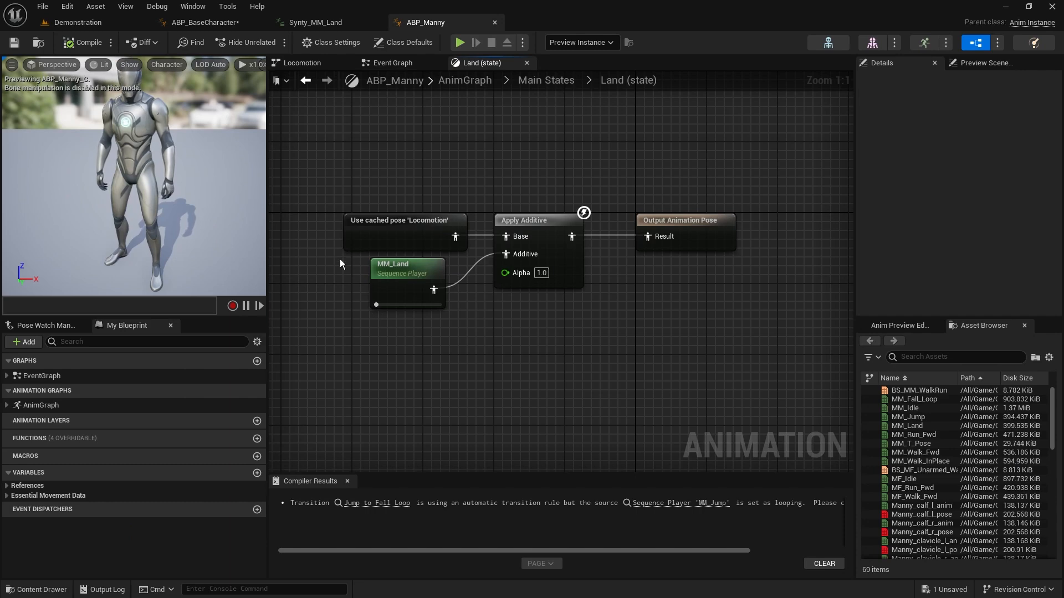
left_click_drag(340, 260, 467, 326)
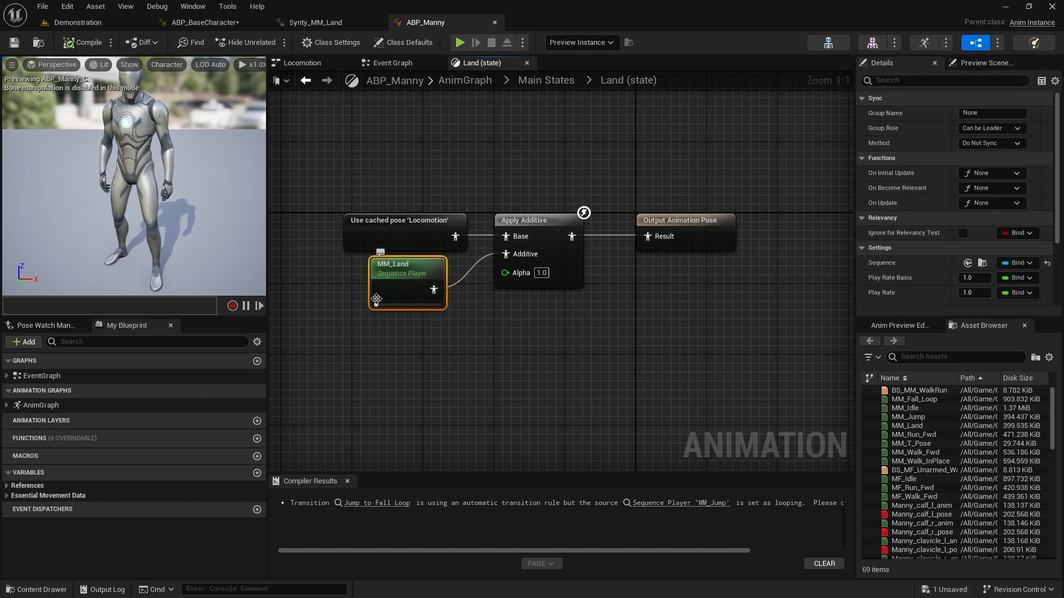
left_click(338, 259)
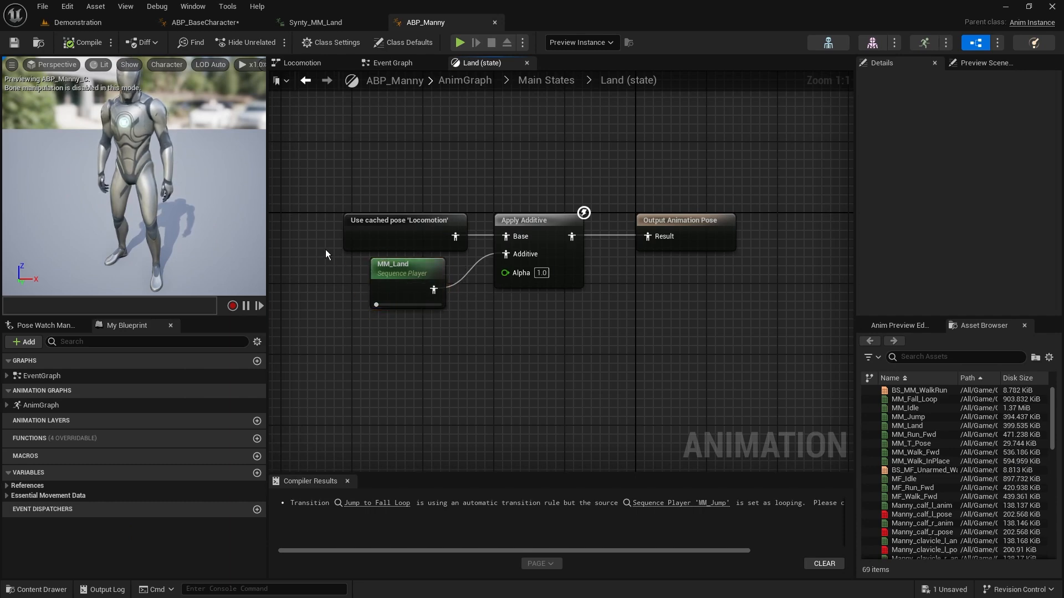
left_click_drag(333, 257, 465, 332)
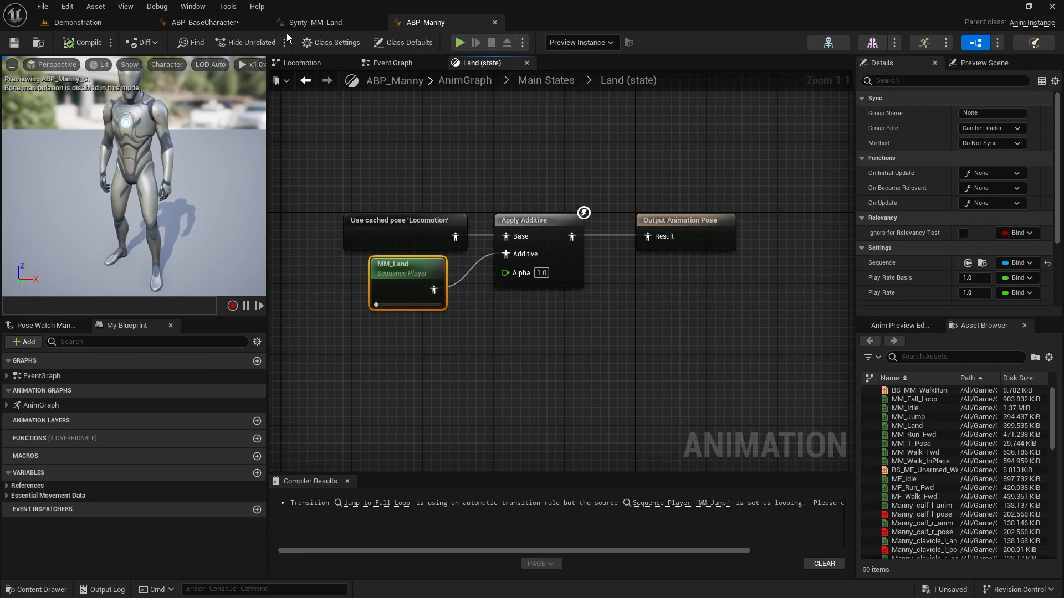
left_click(232, 23)
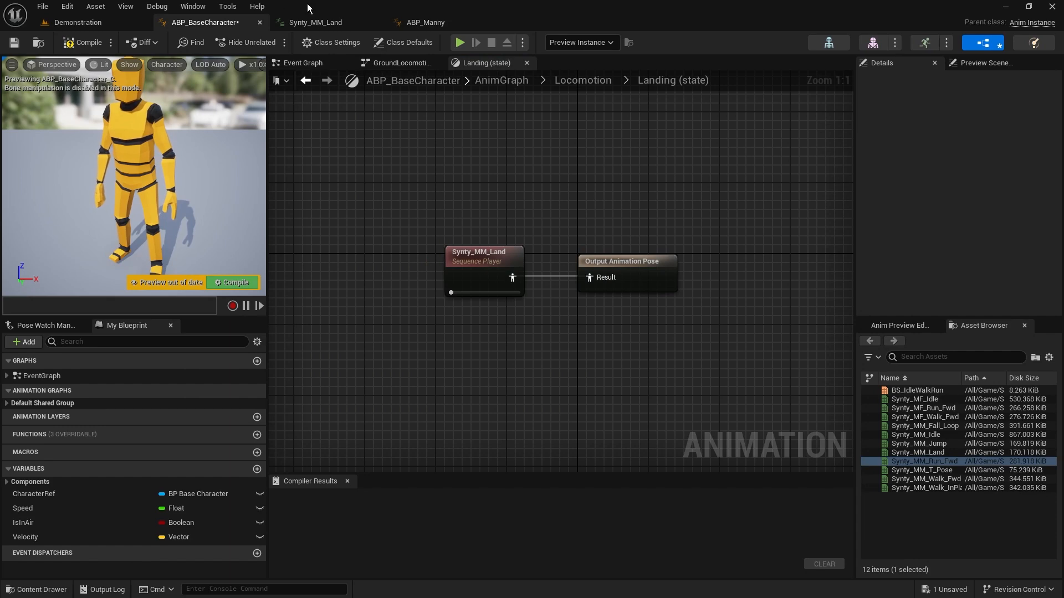
Open the Synty_MM_Land animation and set its Additive Anim Type to Local Space
left_click(328, 21)
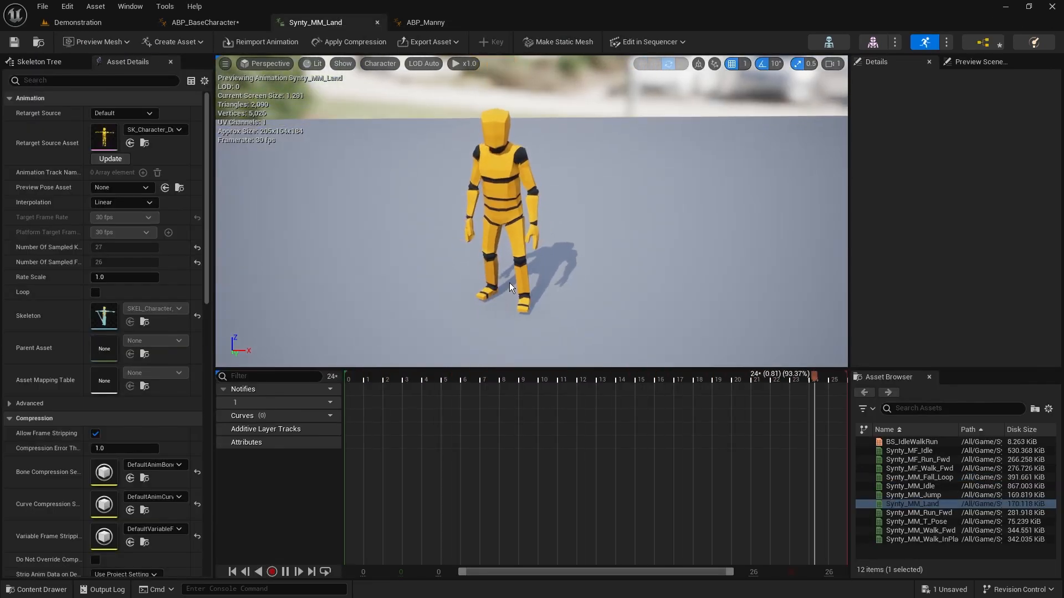
scroll(131, 367, "down", 10)
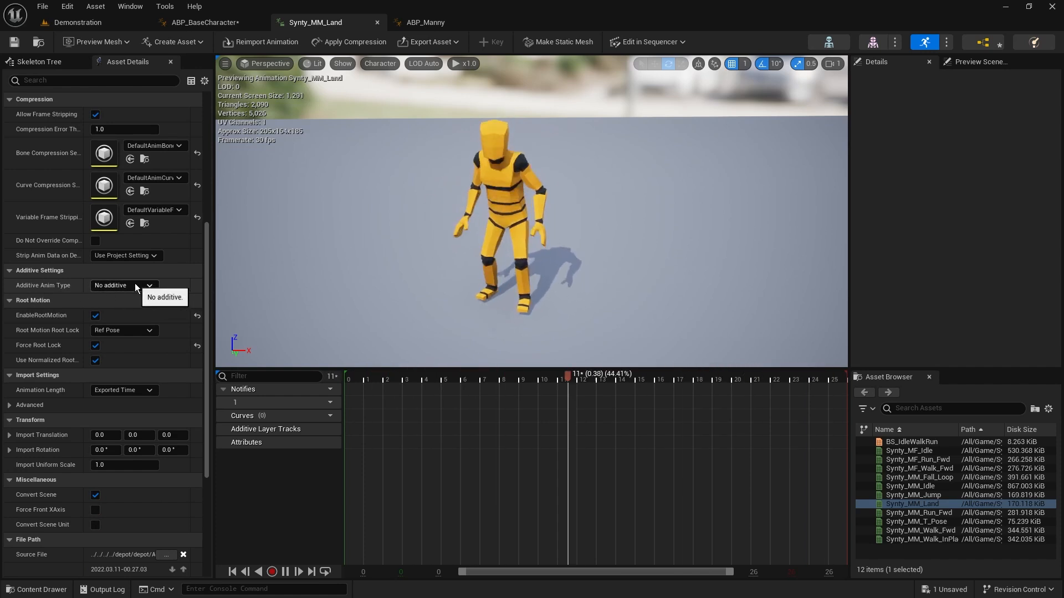
left_click(149, 286)
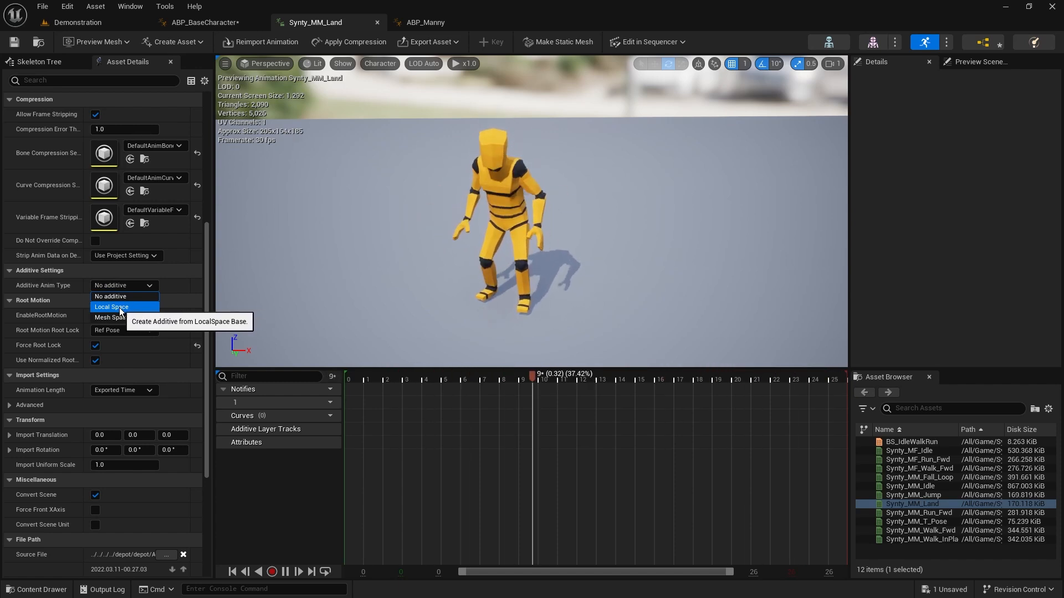
left_click(133, 306)
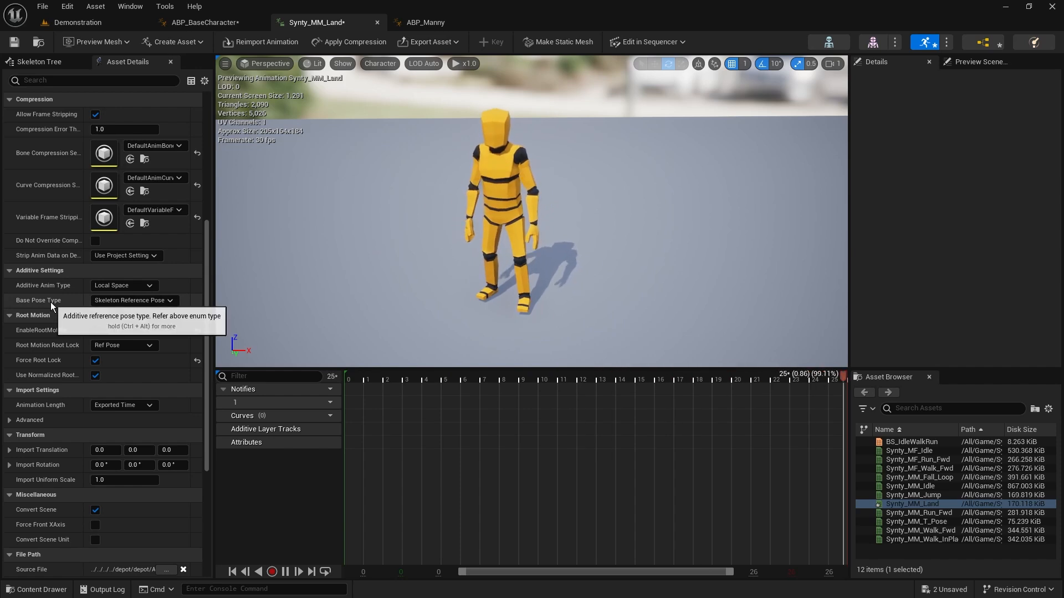
Set the Base Pose Type of Synty_MM_Land to Frame from this animation
left_click(164, 300)
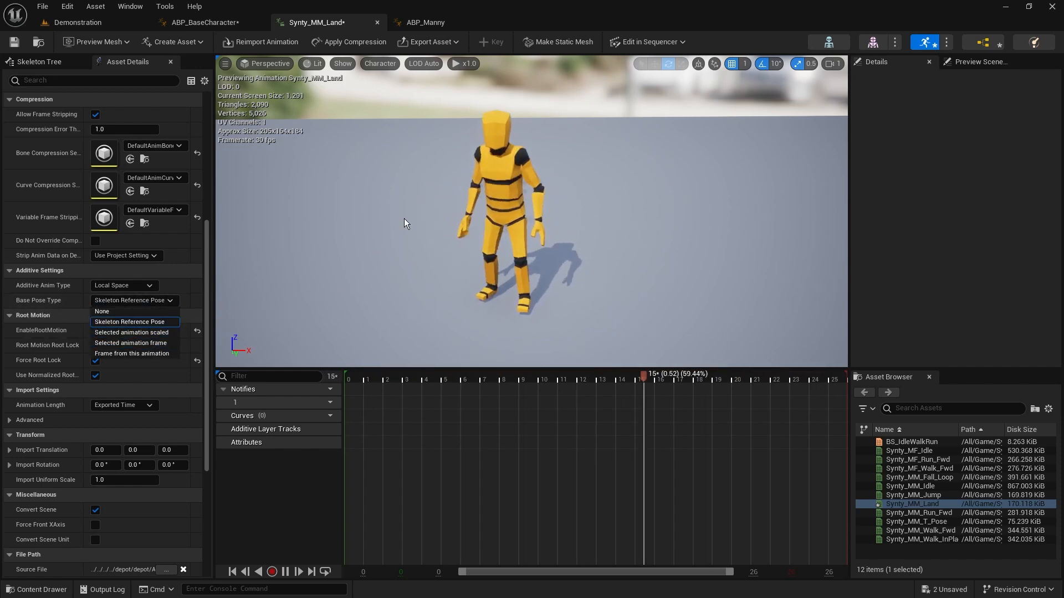
left_click(128, 343)
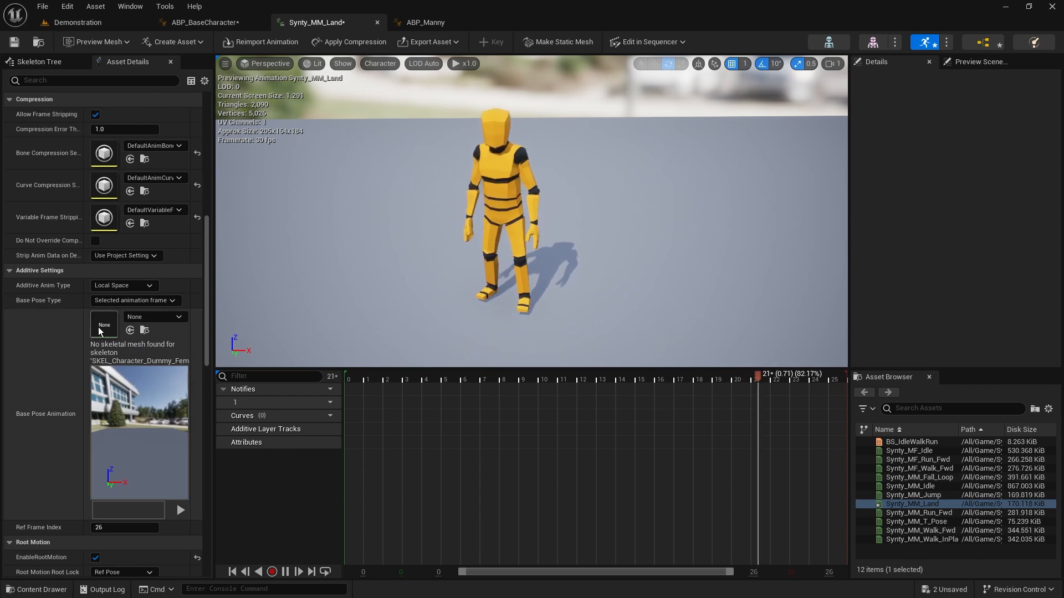
left_click(136, 301)
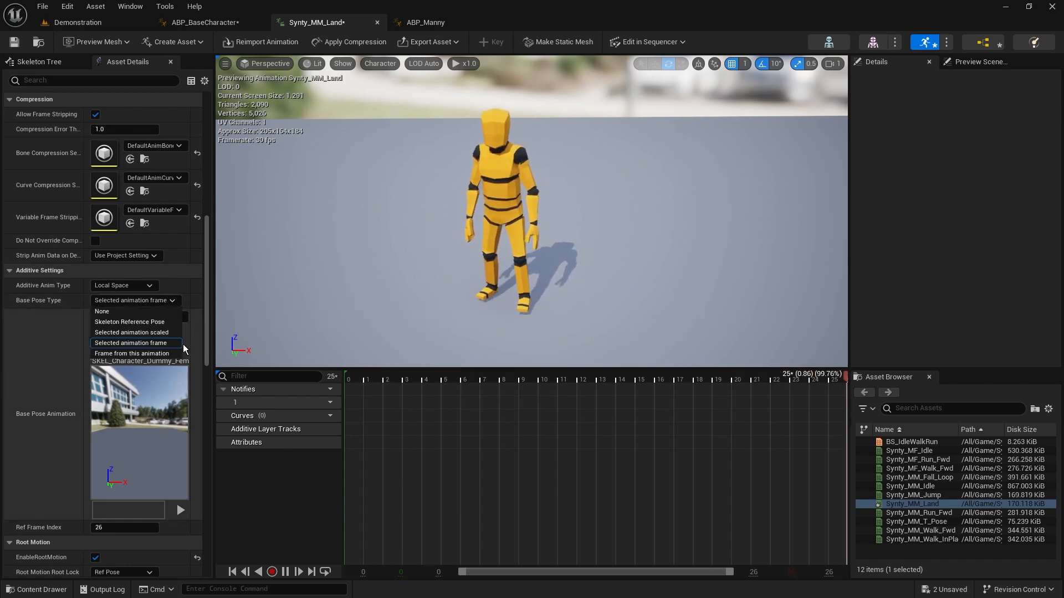
left_click(140, 355)
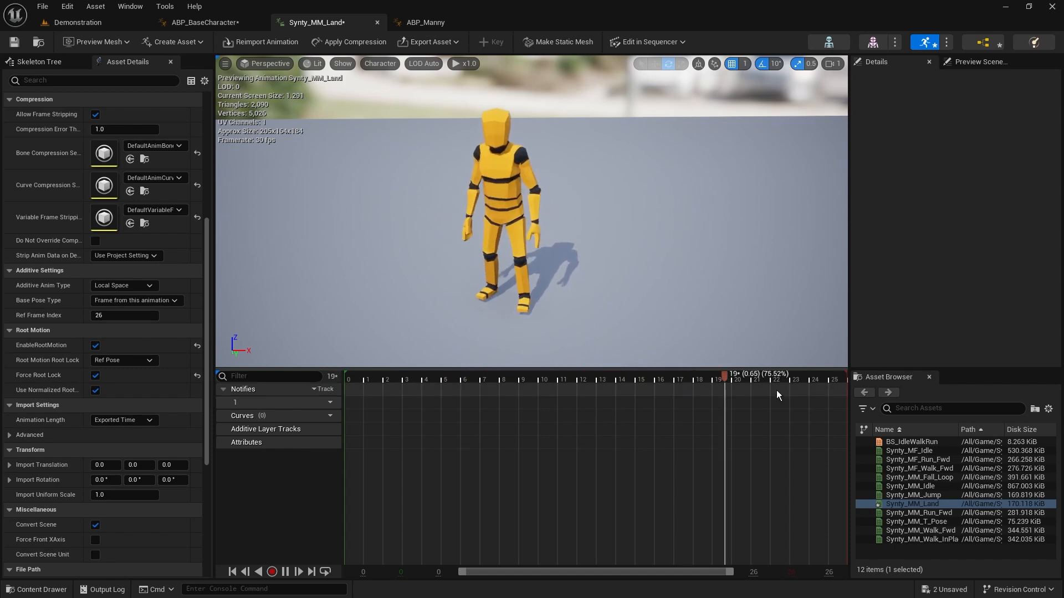
left_click(116, 317)
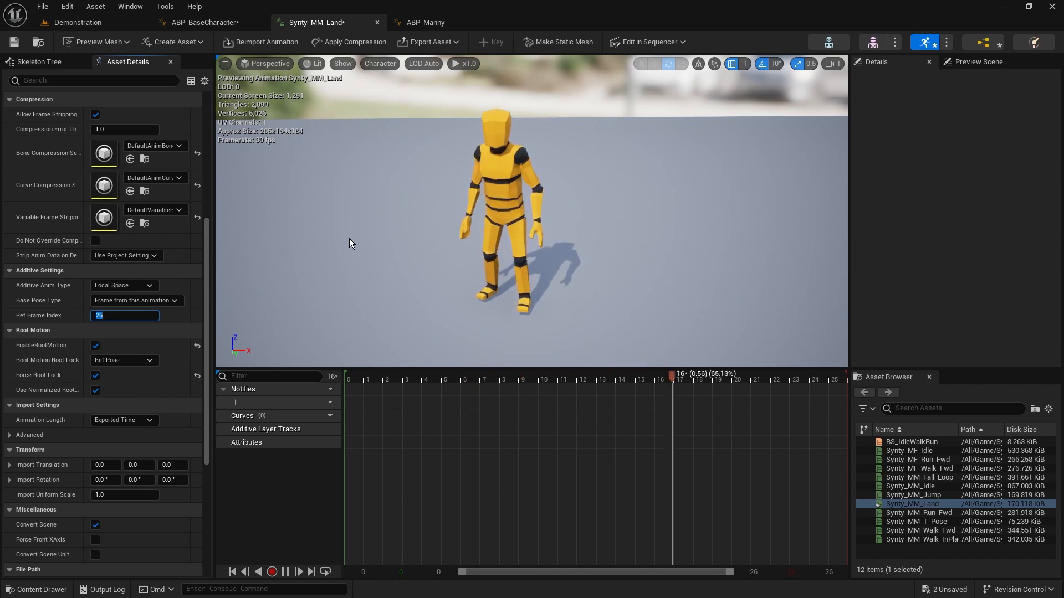
right_click_drag(349, 238, 359, 238)
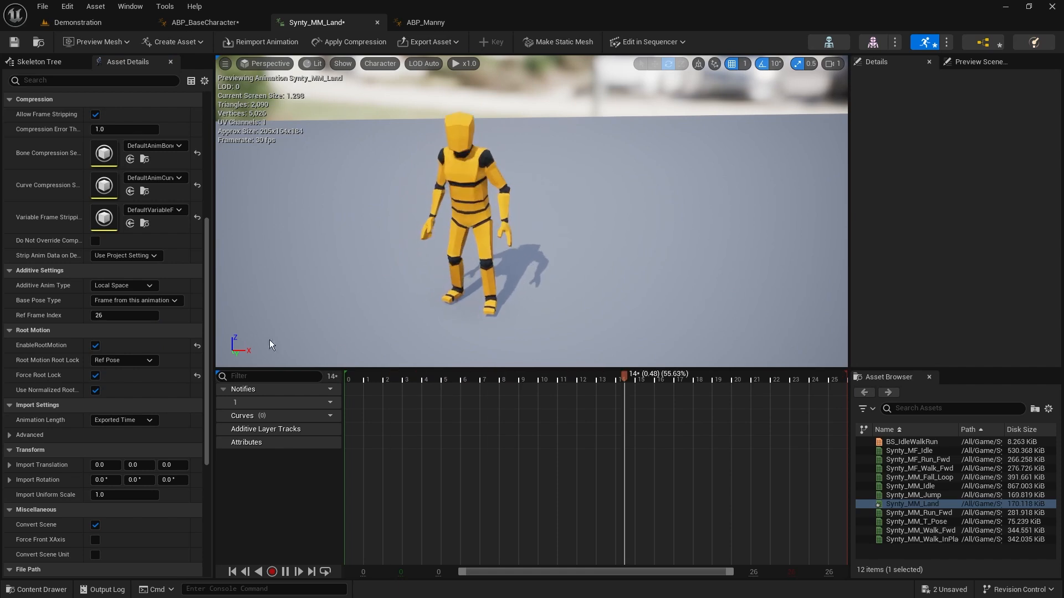
Disable EnableRootMotion and Force Root Lock for Synty_MM_Land, and save the animation
left_click(95, 346)
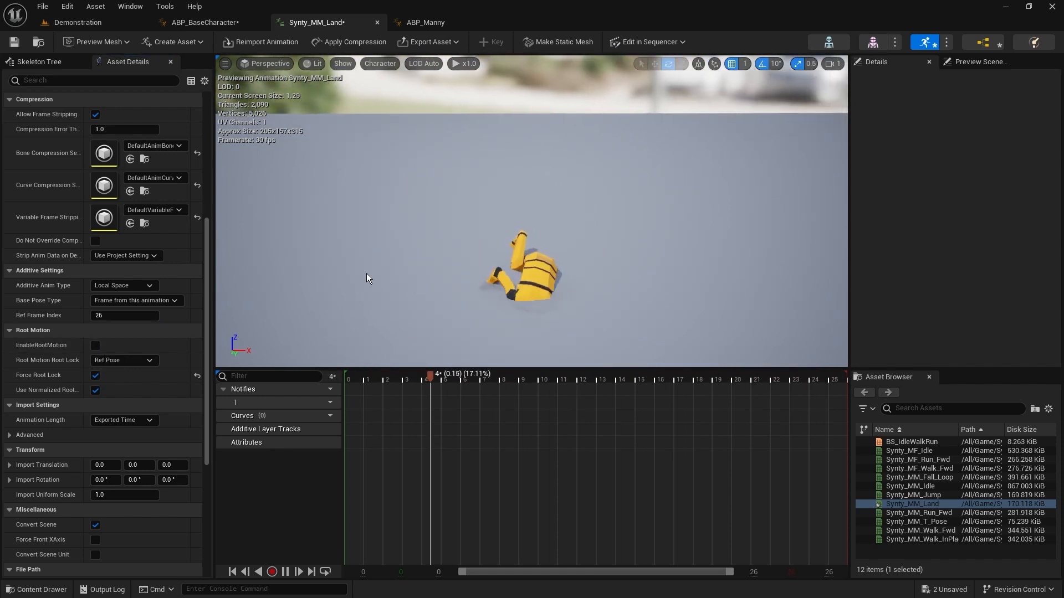
left_click(95, 375)
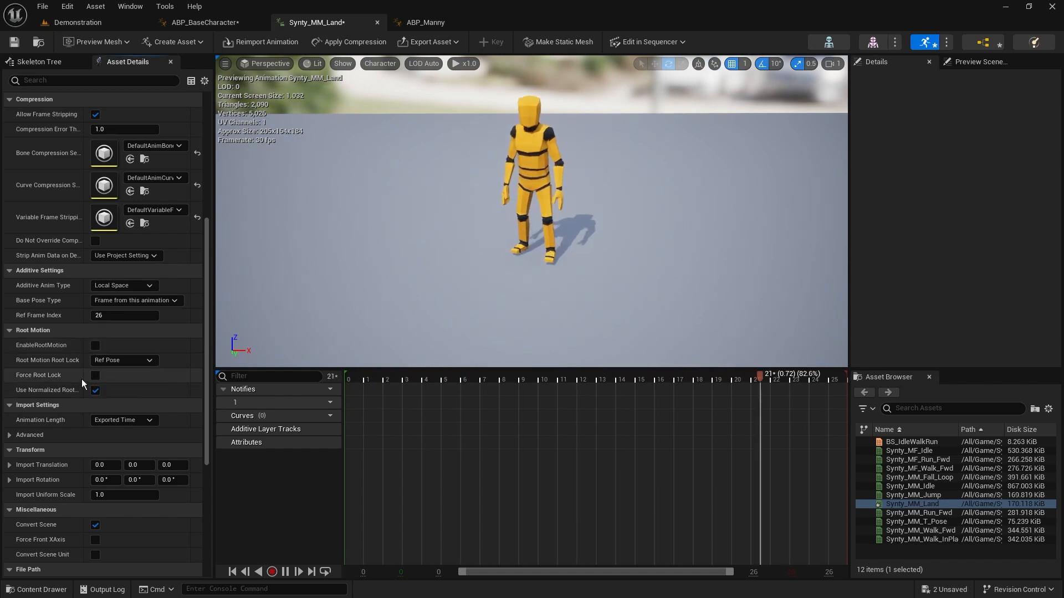
key("ctrl+s")
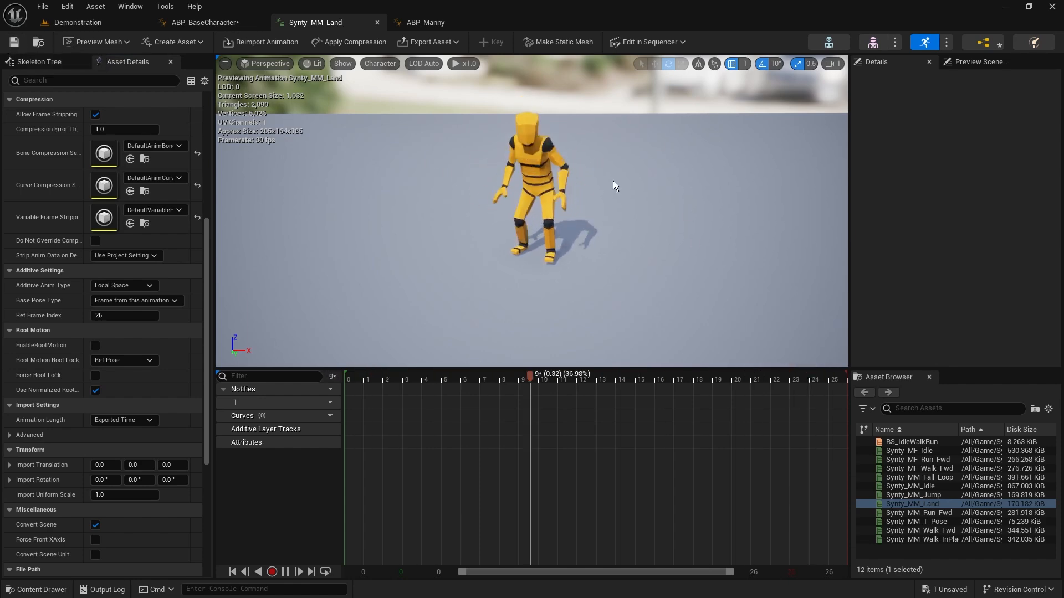
left_click(14, 42)
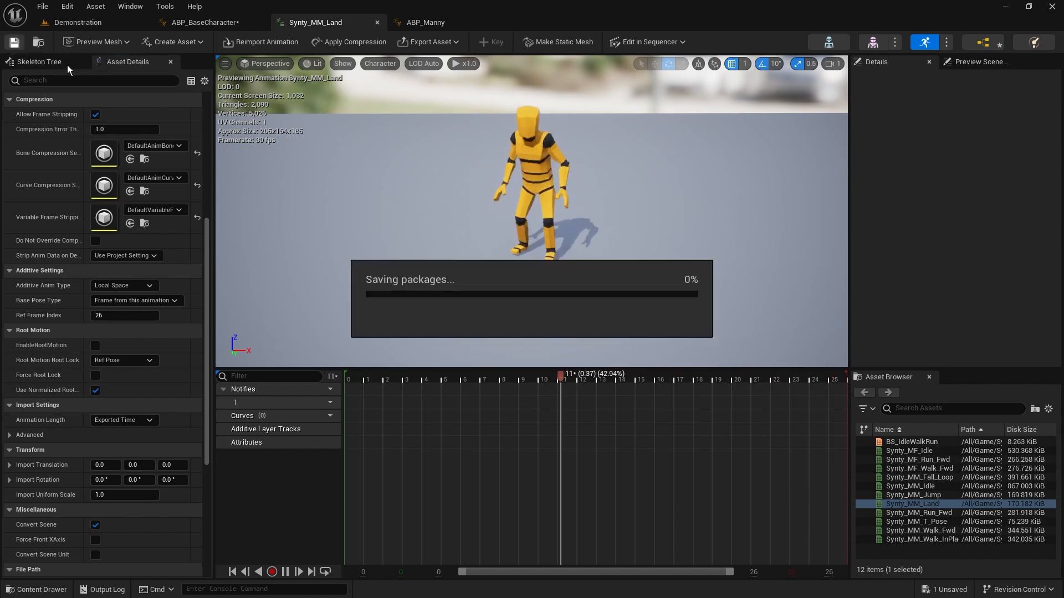
Return to the Landing state in ABP_BaseCharacter, select the Synty_MM_Land node, and compile the animation blueprint
left_click(205, 22)
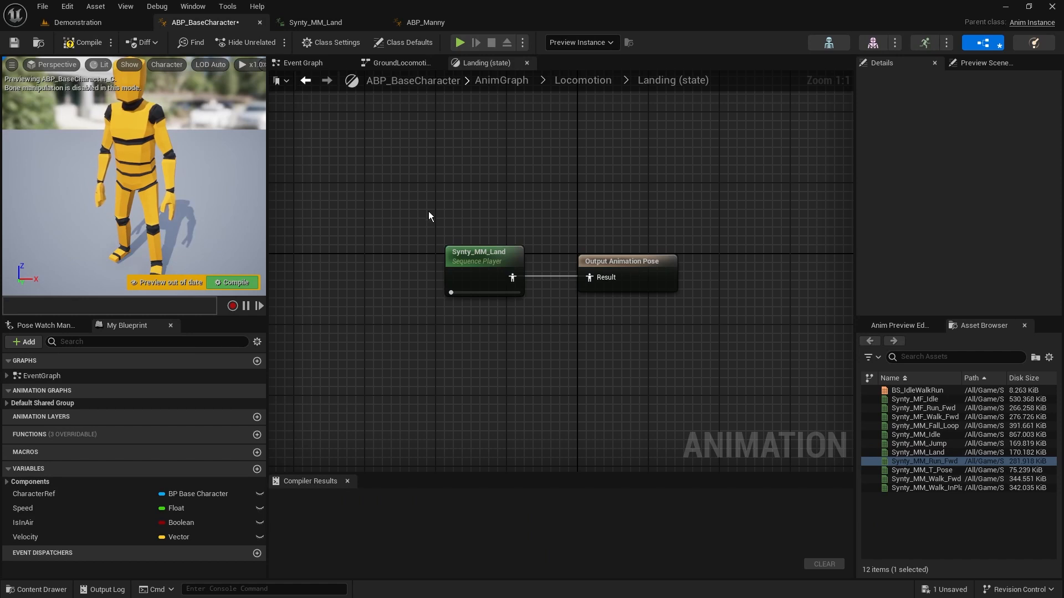
left_click_drag(422, 215, 556, 331)
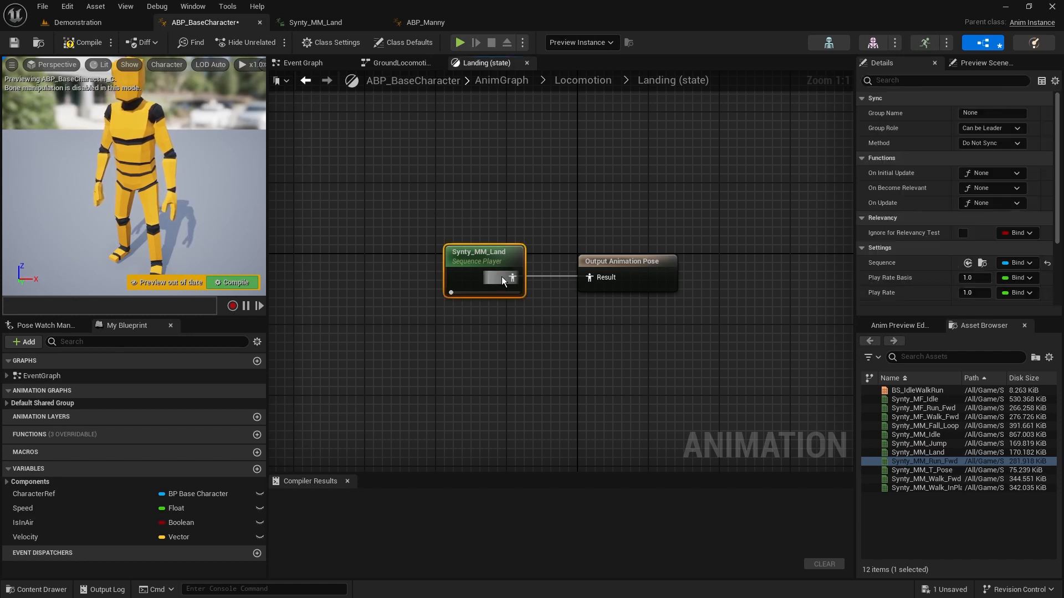
left_click_drag(420, 214, 550, 318)
left_click(84, 42)
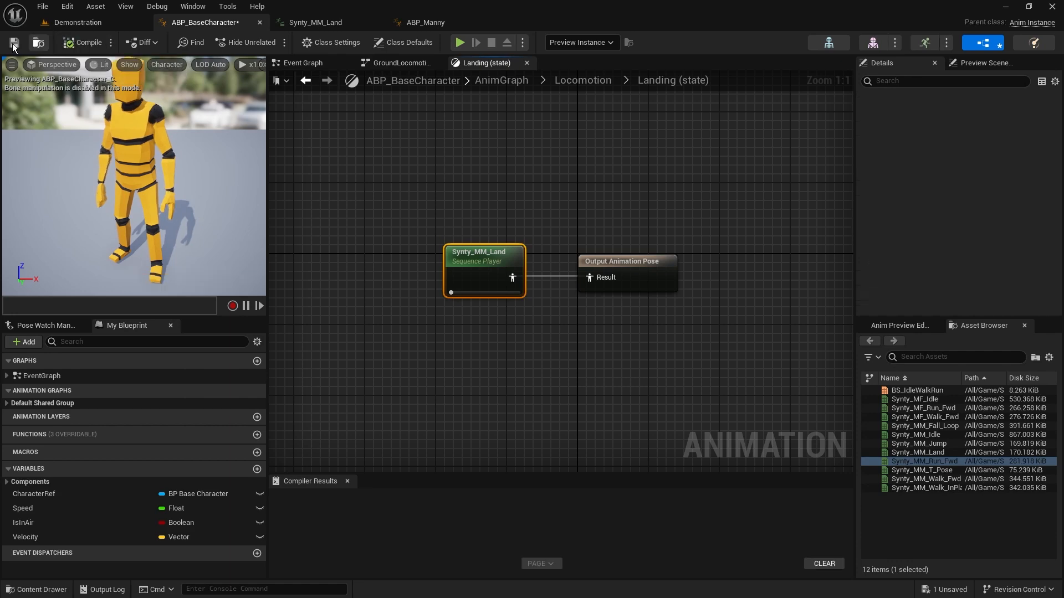
Save ABP_BaseCharacter and start playing the Demonstration level
left_click(14, 42)
left_click(100, 23)
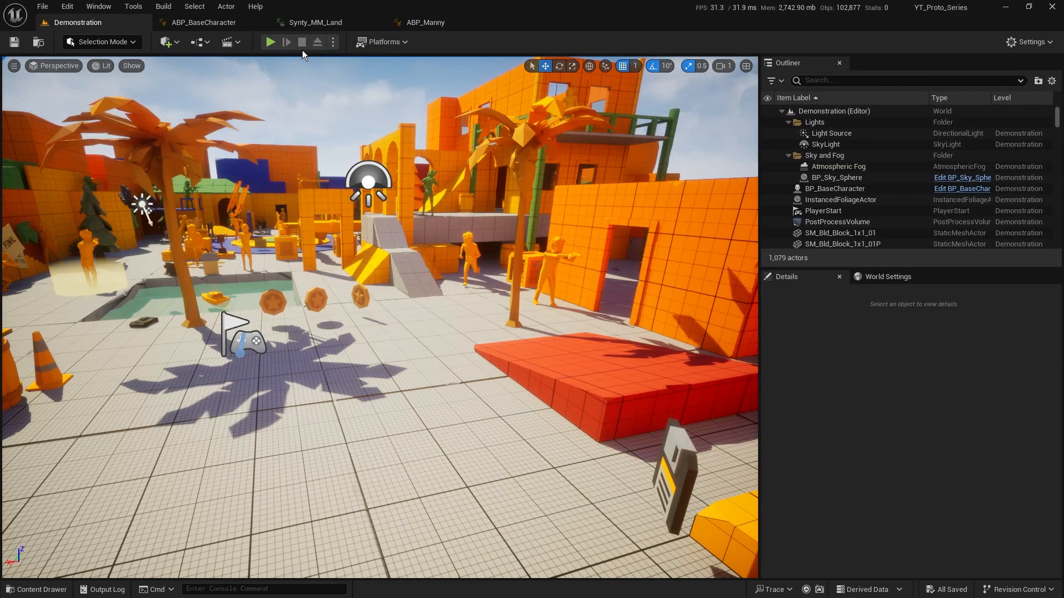
key("alt+p")
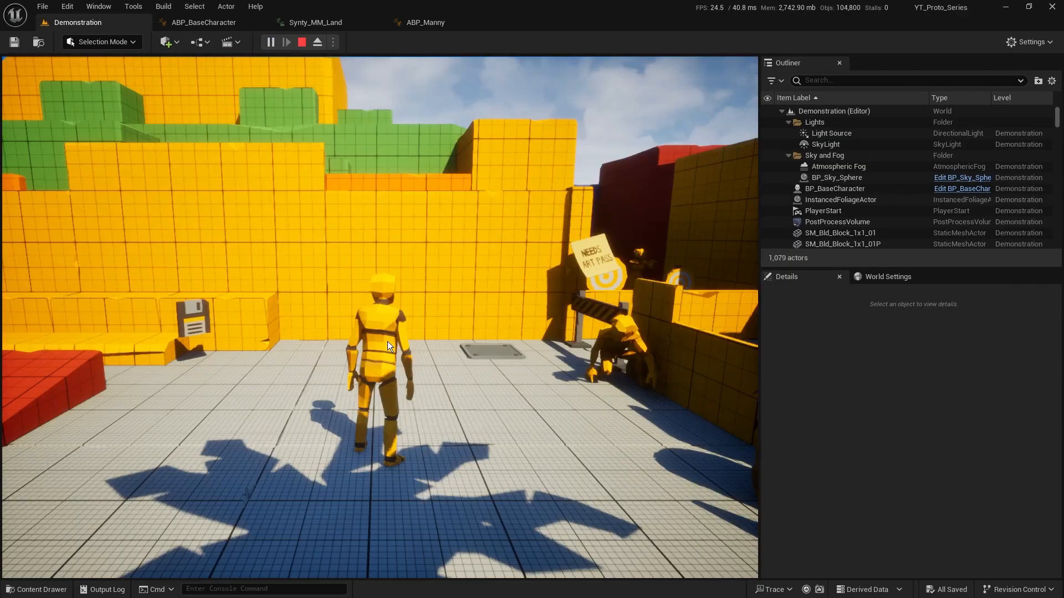
Run and jump around the level with the character to check the landing animation, and end the play session
key("w")
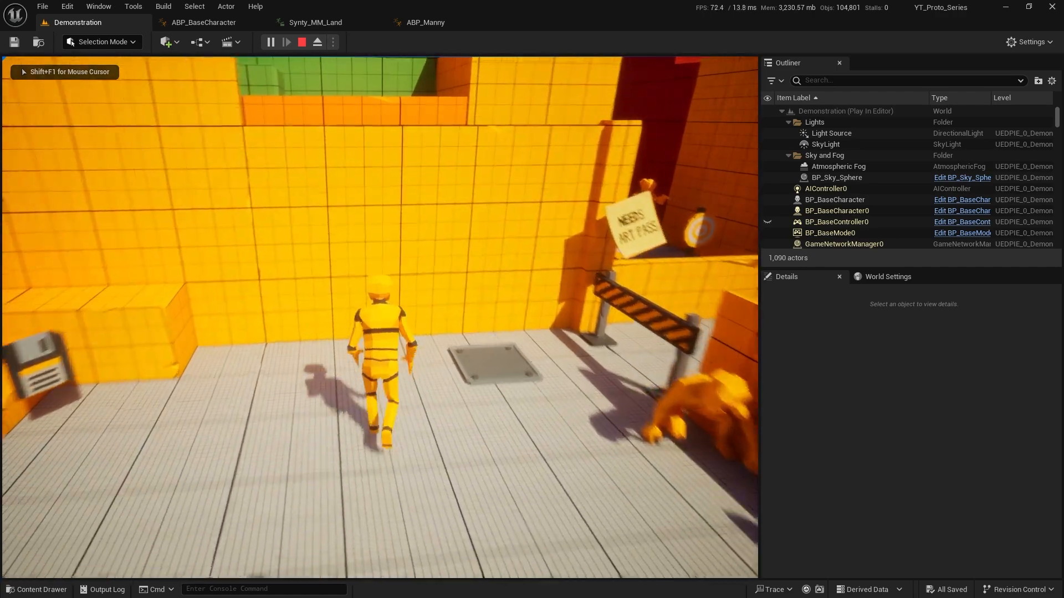
key("s")
key("w")
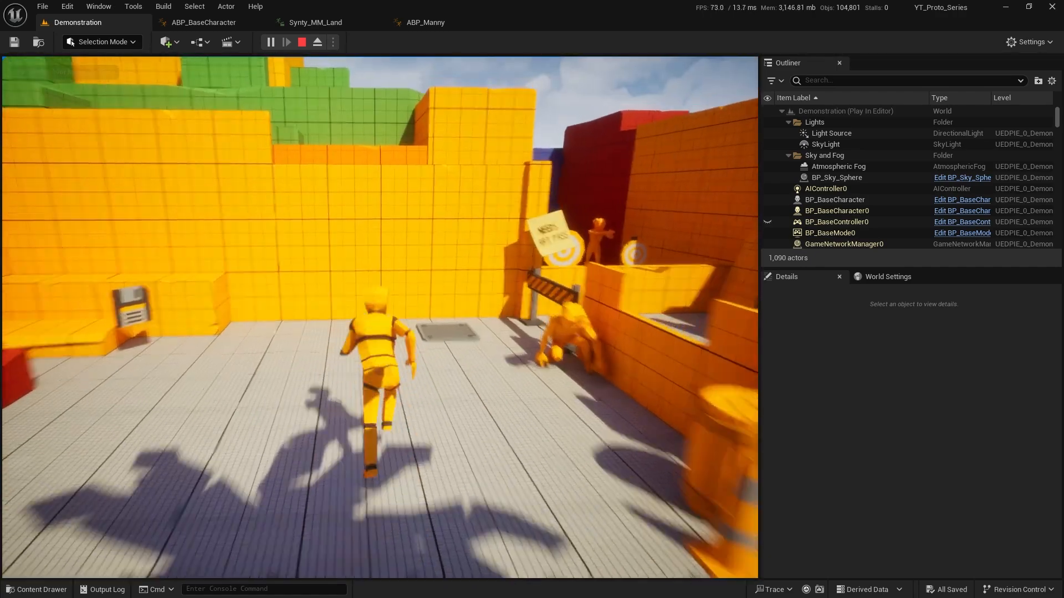
key("s")
key("space")
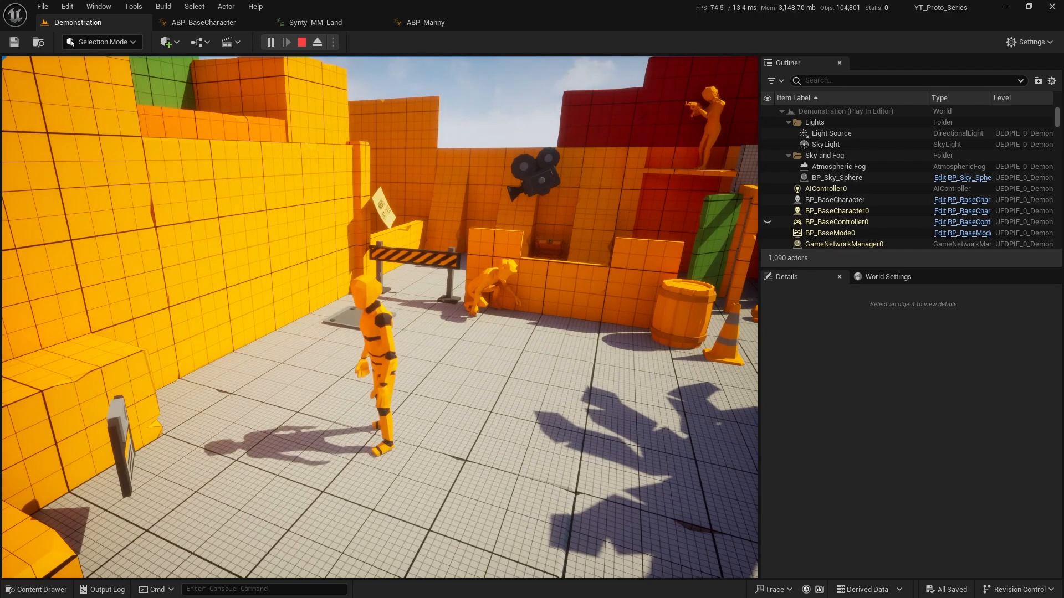
key("space")
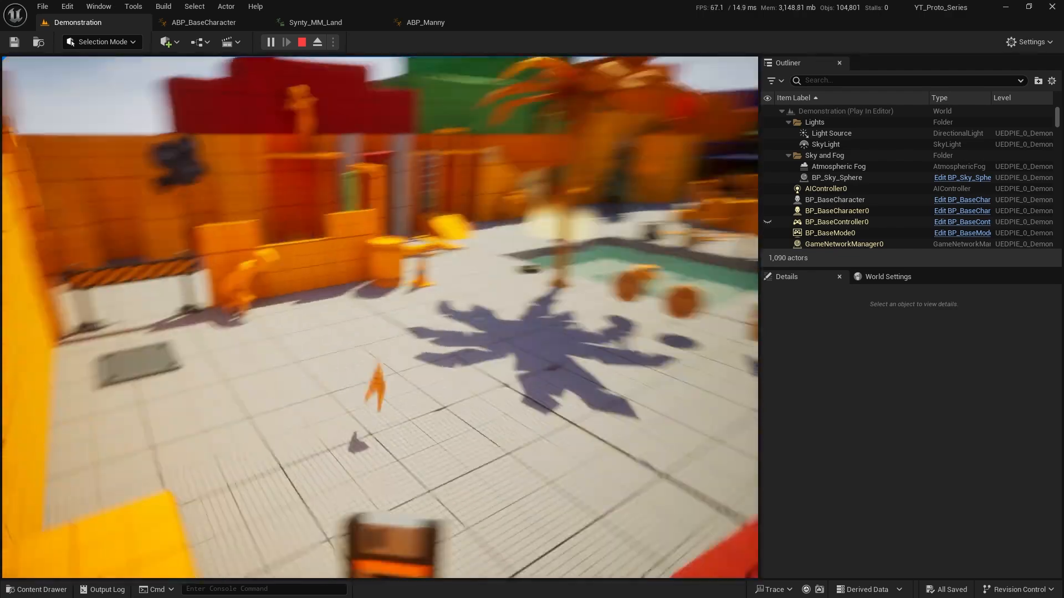
key("w")
key("space")
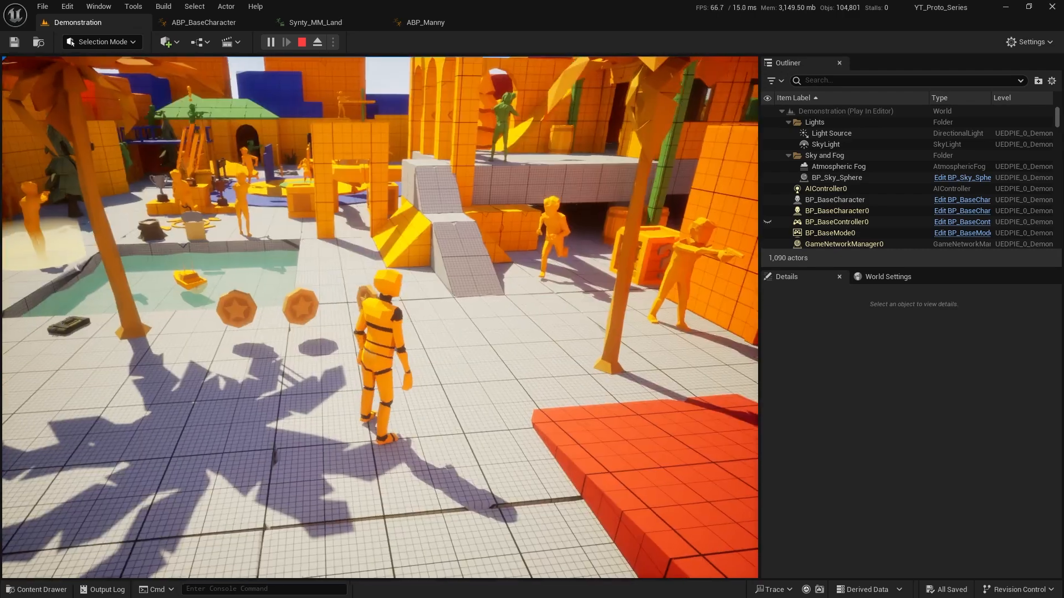
key("s")
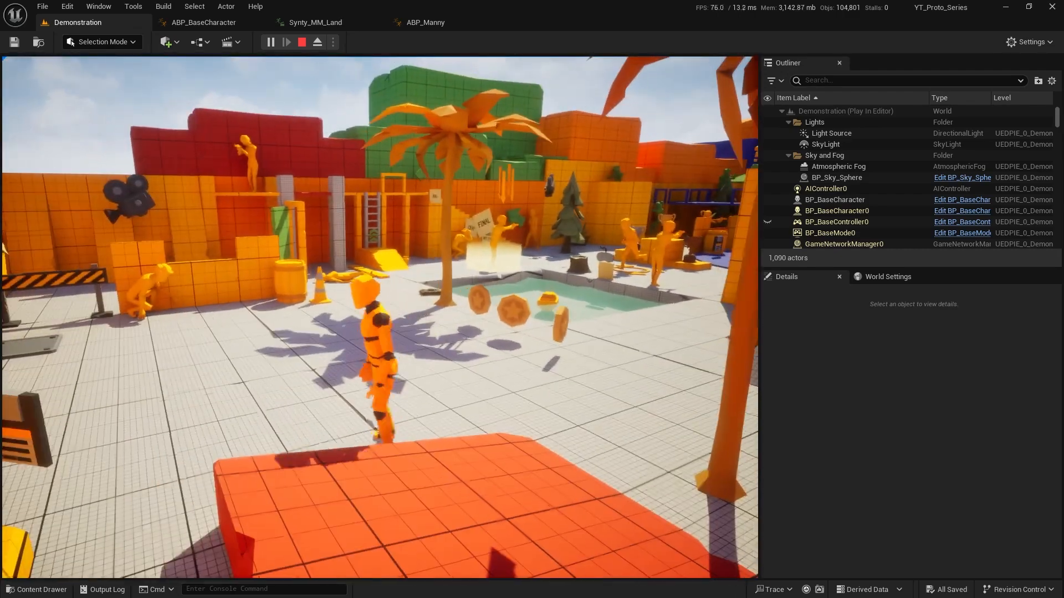
key("w")
key("space")
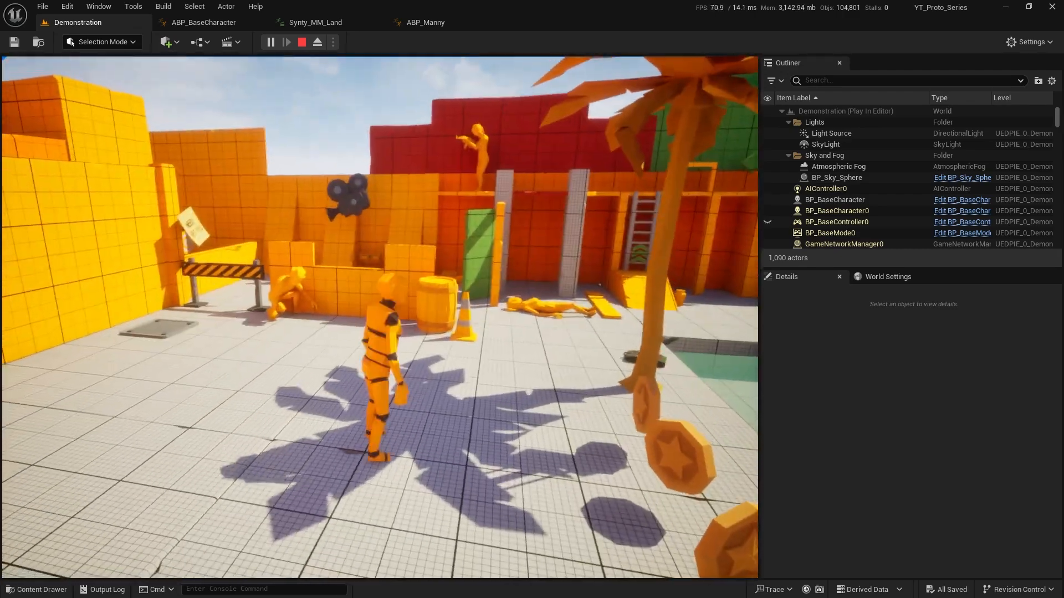
key("w")
key("a")
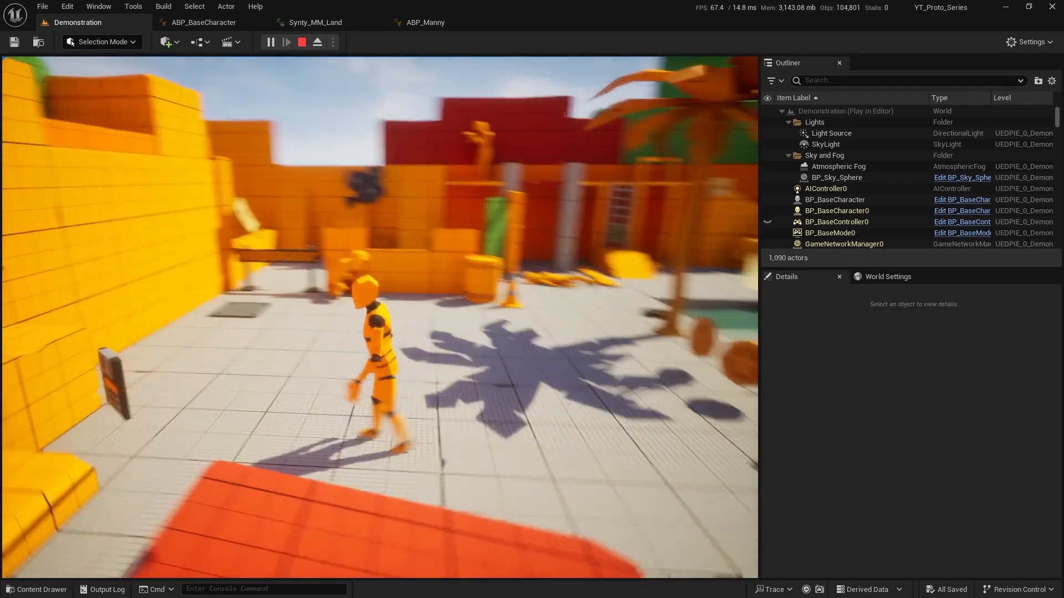
key("w")
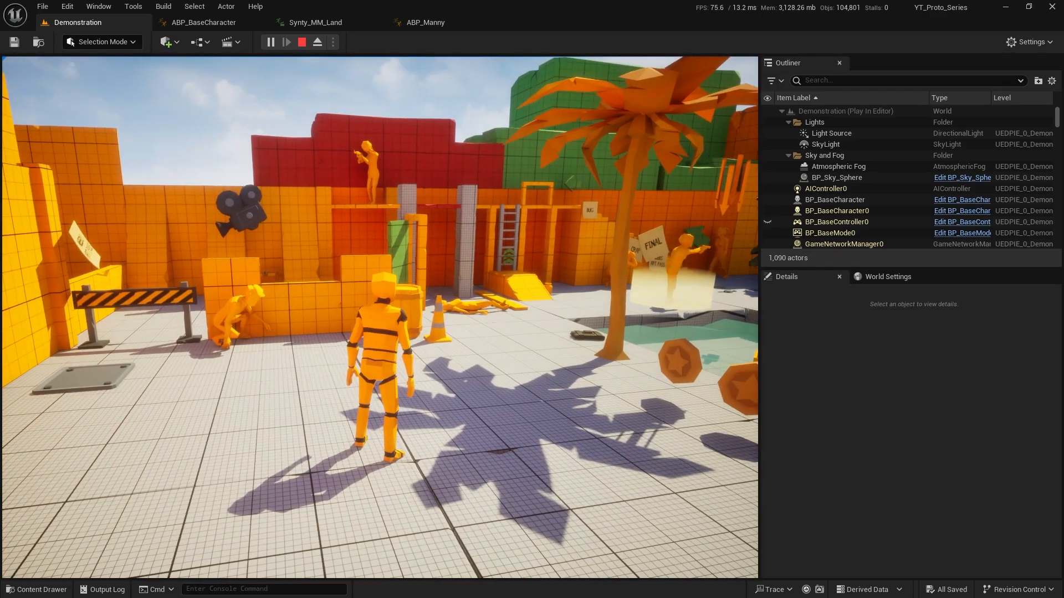
key("shift+F1")
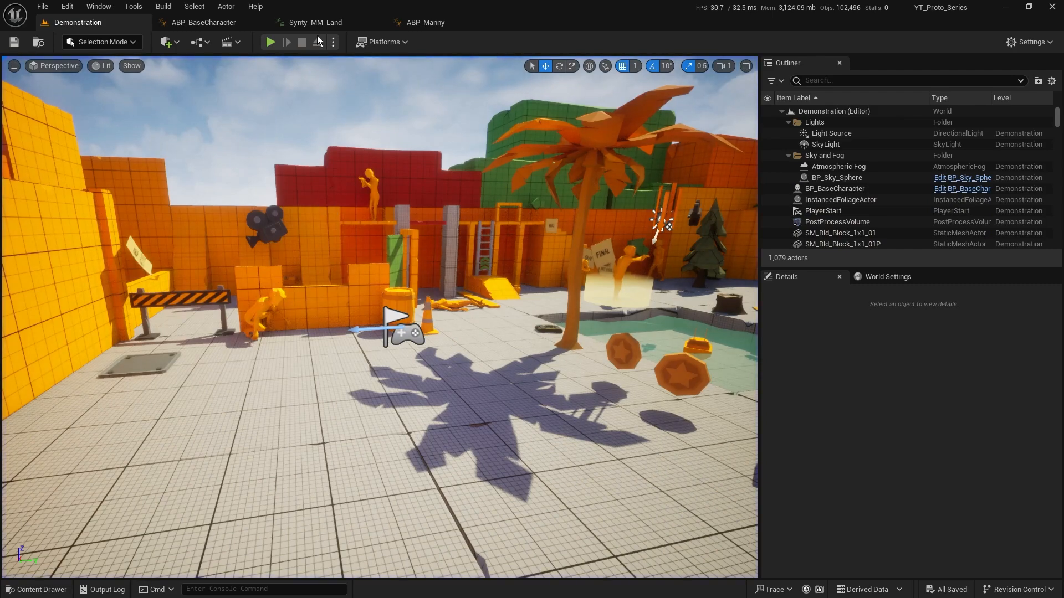
Check Manny's Land state and Synty_MM_Land, and inspect which cached pose feeds the GroundLocomotion state in ABP_BaseCharacter
left_click(427, 22)
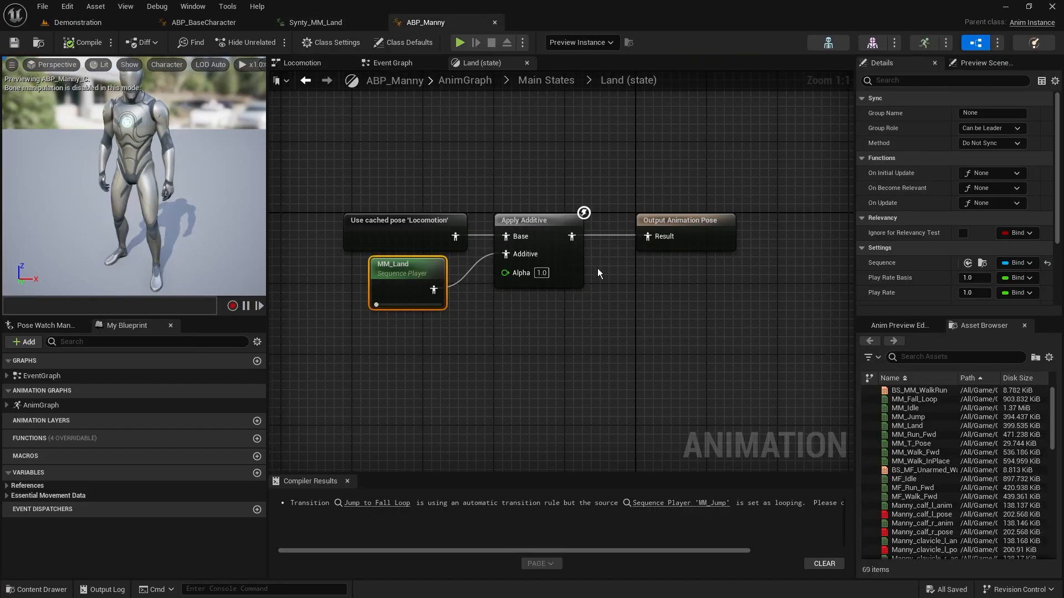
left_click(328, 22)
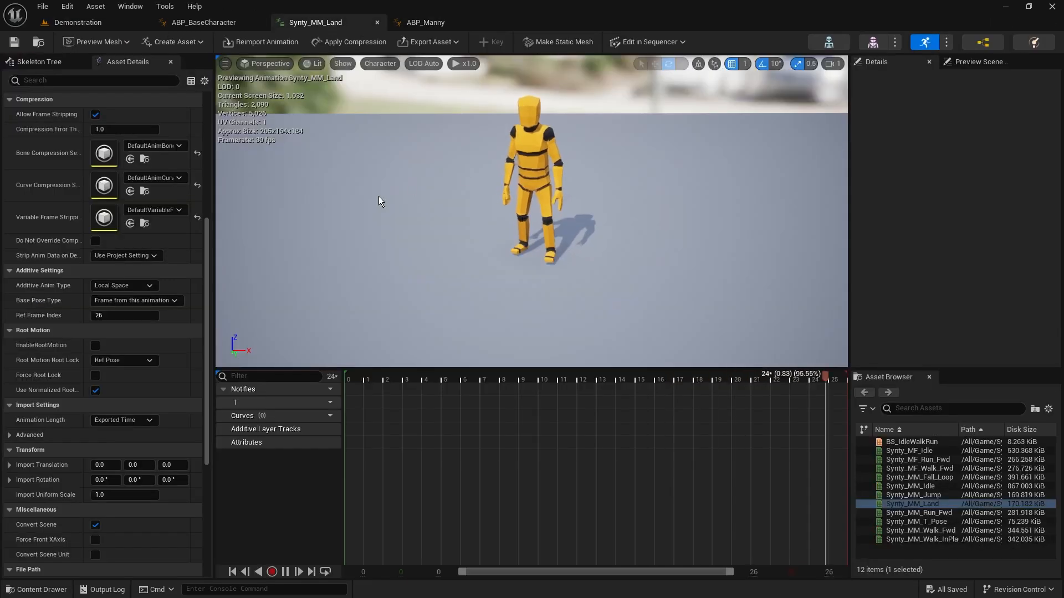
left_click(235, 26)
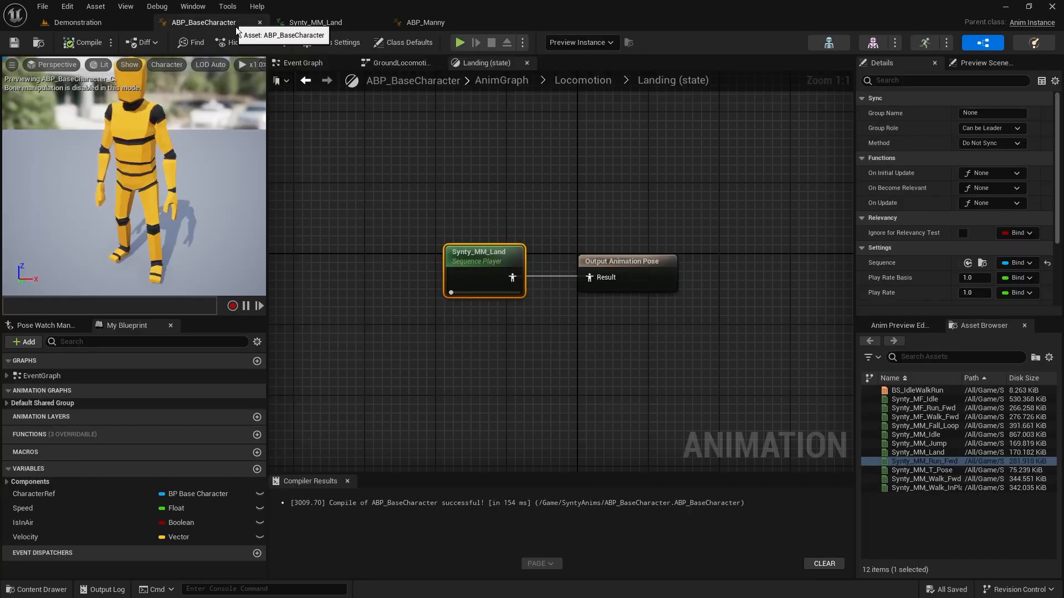
left_click(579, 80)
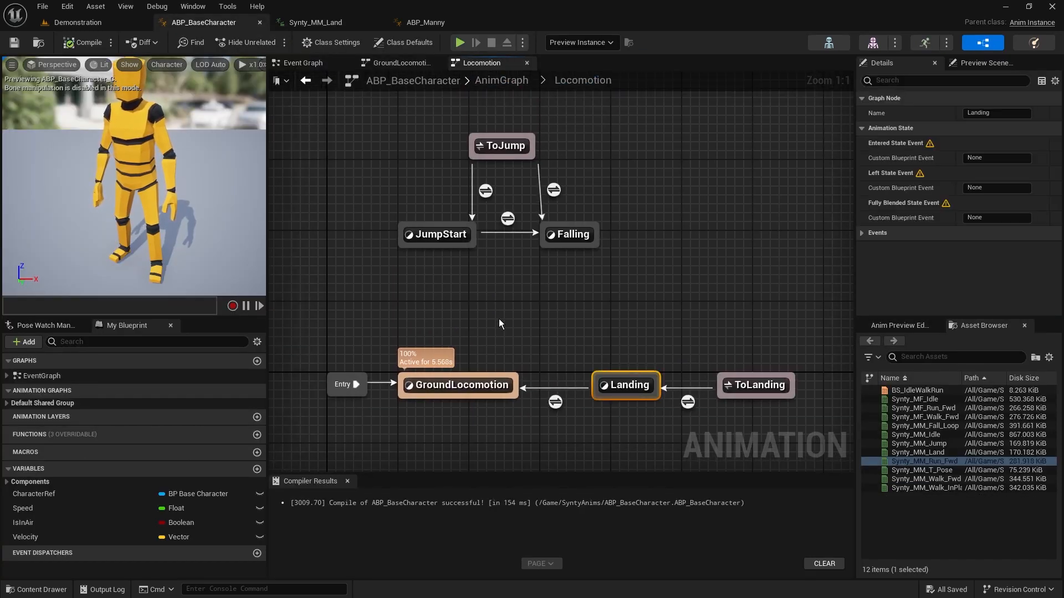
left_click(462, 386)
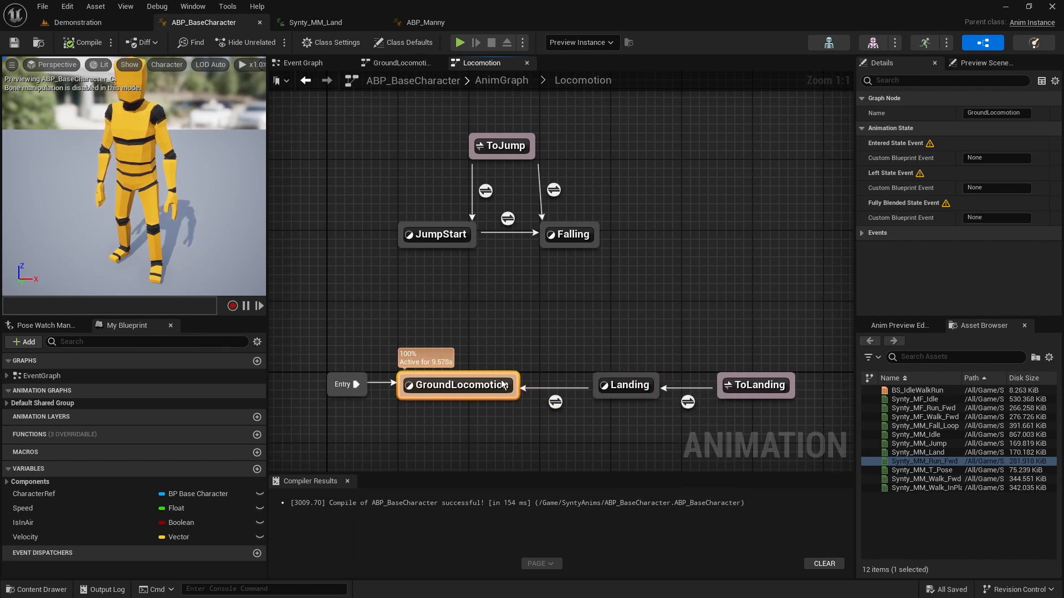
double_click(471, 386)
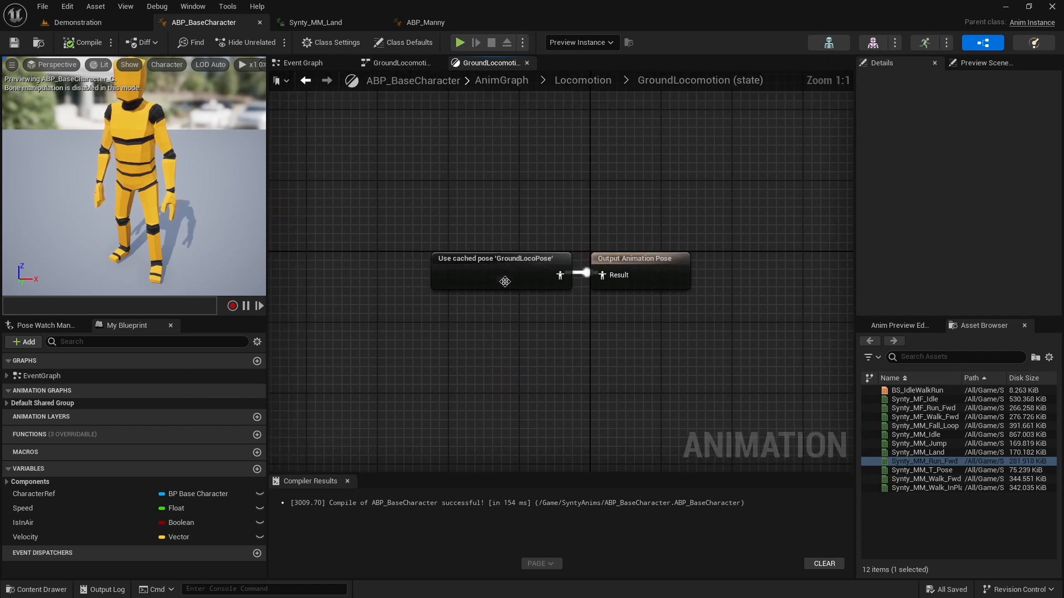
left_click_drag(391, 215, 584, 301)
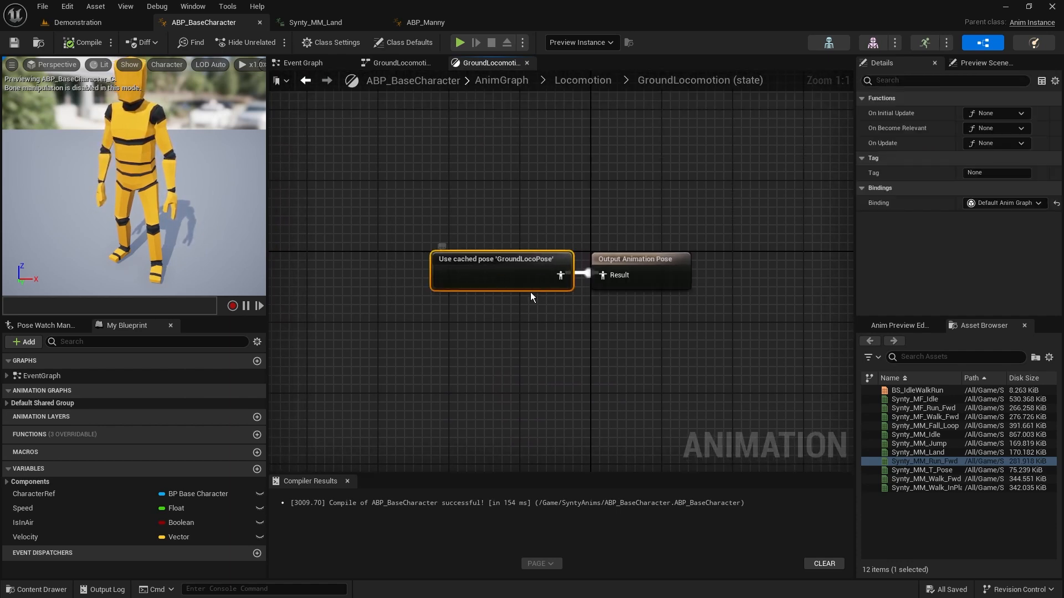
left_click(581, 80)
Open the Landing state and move the Synty_MM_Land node away from the Output Animation Pose to make room between them
left_click(629, 386)
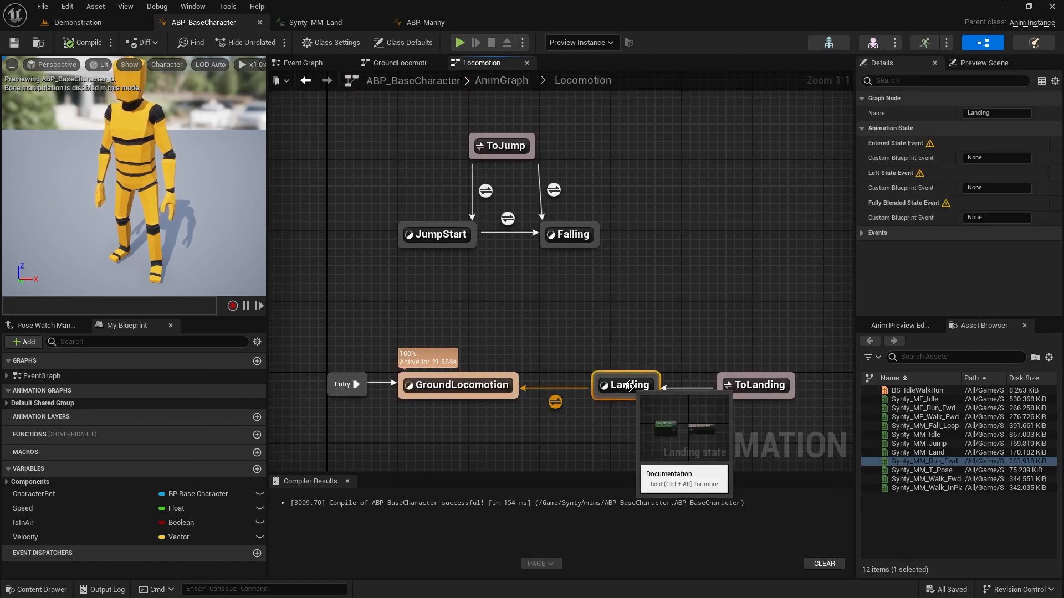
double_click(629, 386)
left_click_drag(505, 291, 325, 254)
left_click(484, 184)
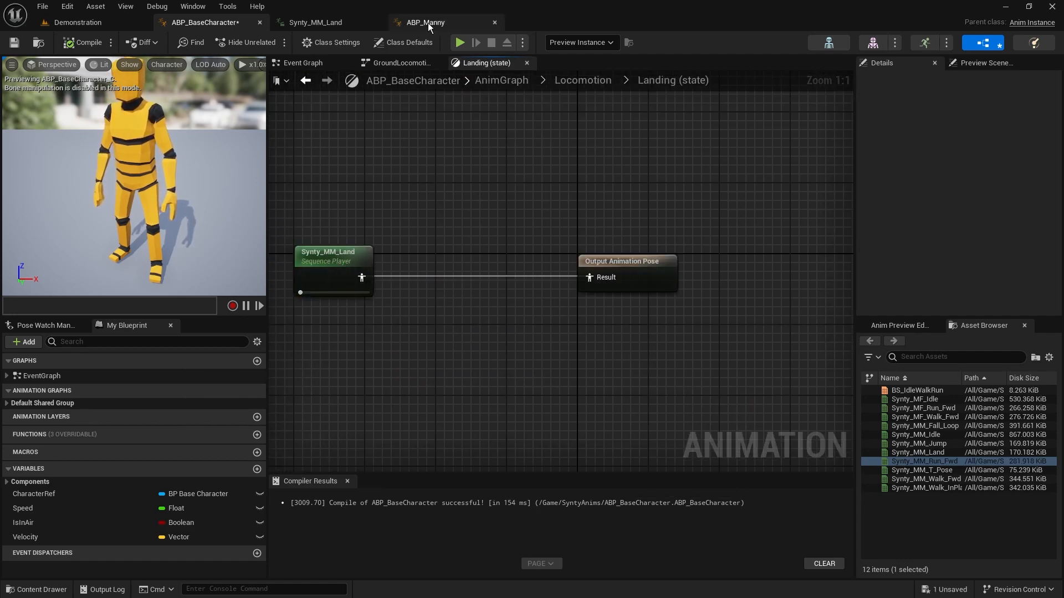
Examine how ABP_Manny's Land state combines the cached Locomotion pose and MM_Land through its Apply Additive node
left_click(430, 24)
left_click_drag(491, 155, 596, 318)
left_click_drag(331, 195, 427, 238)
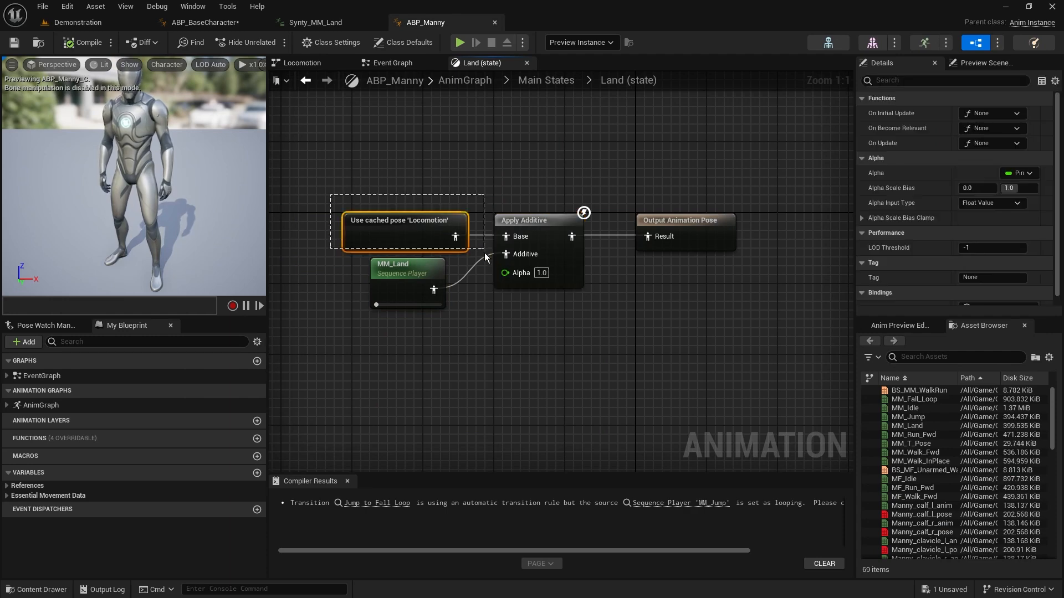
left_click_drag(485, 254, 360, 252)
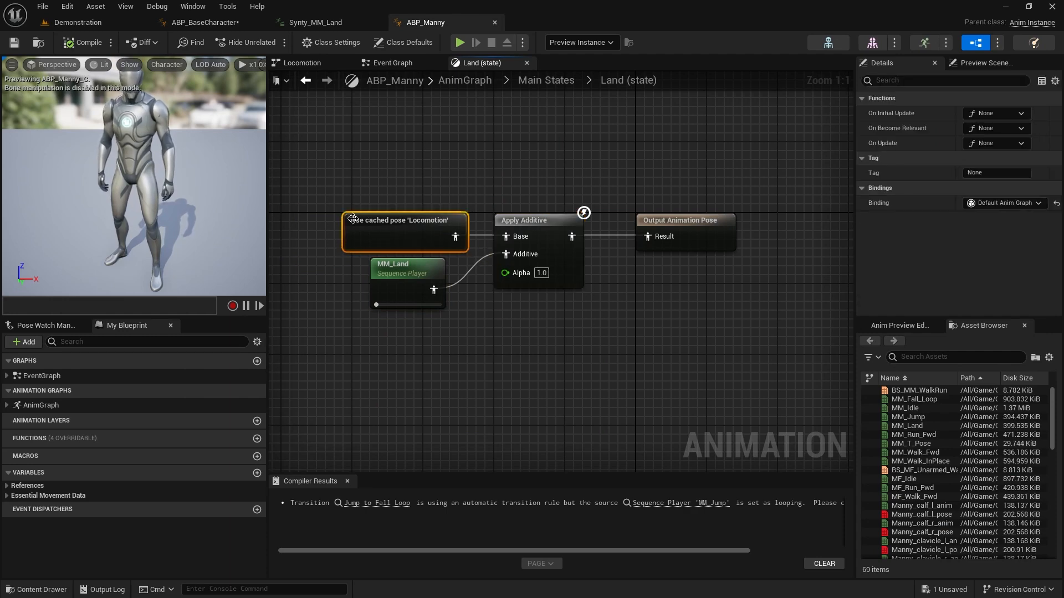
left_click(343, 268)
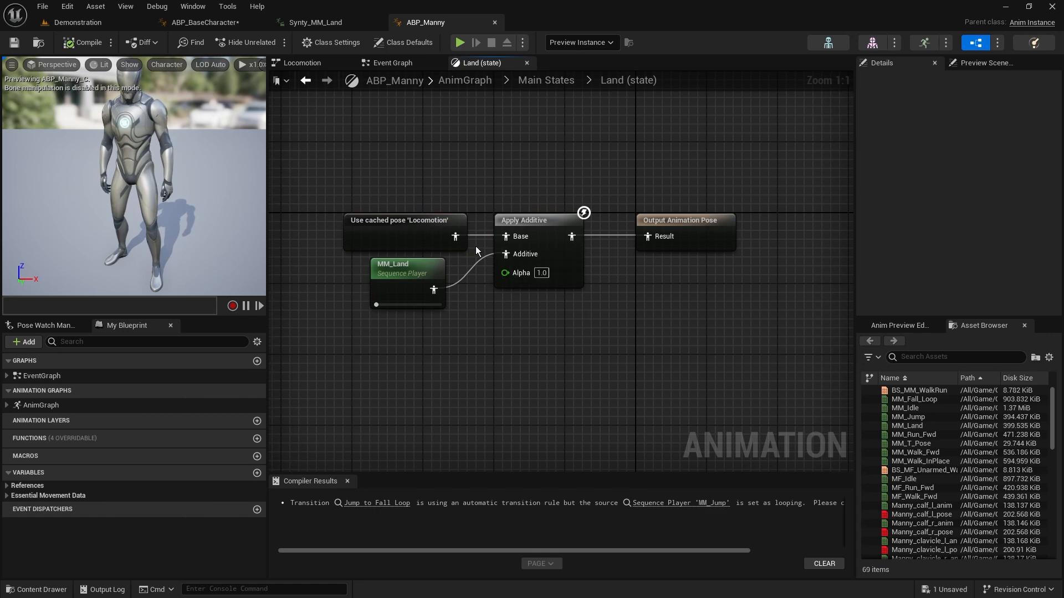
left_click(554, 267)
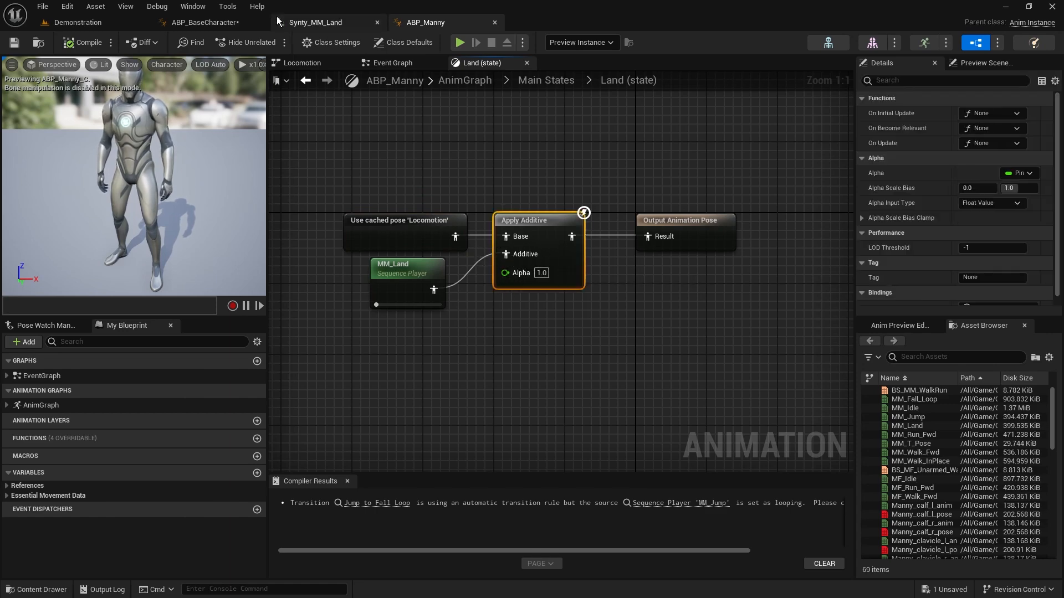
Add an Apply Additive node between Synty_MM_Land and the Output Animation Pose in ABP_BaseCharacter's Landing state
left_click(205, 22)
right_click(469, 231)
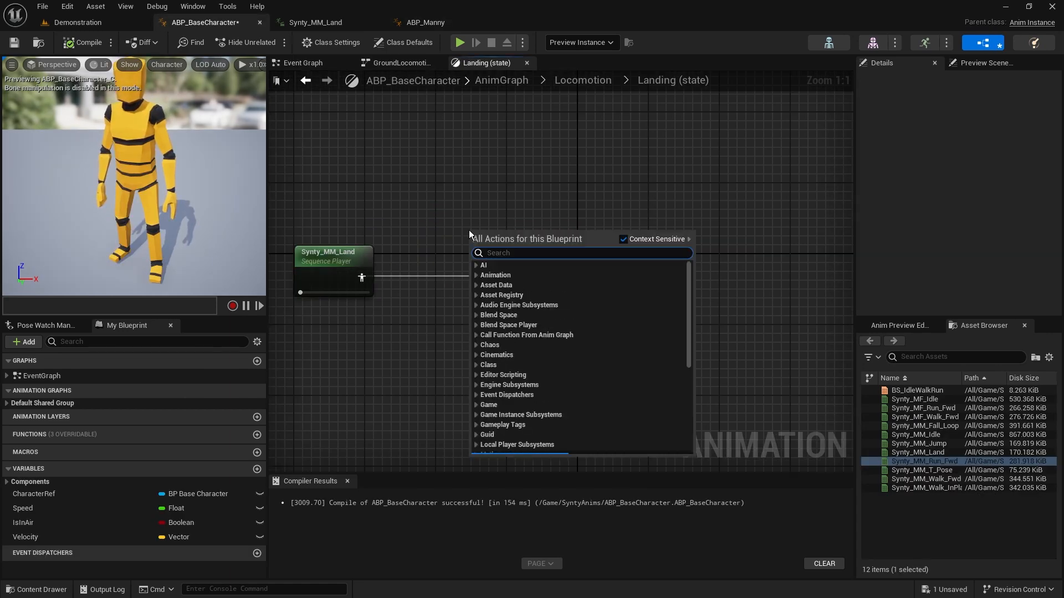
type("apply add")
key("Return")
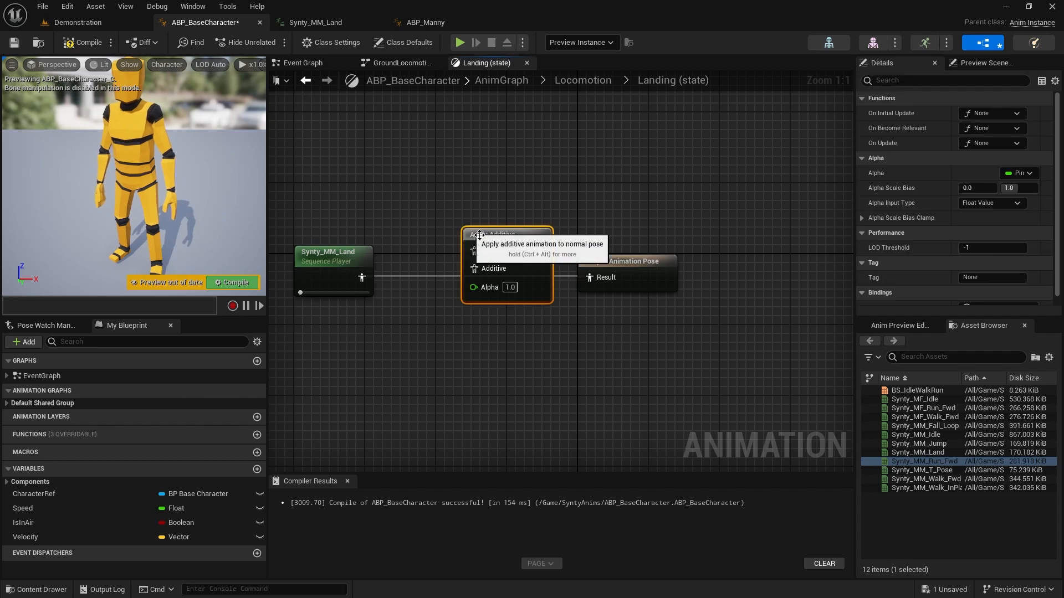
Wire Synty_MM_Land into the Additive input of Apply Additive and its output into Result, and align the nodes
left_click_drag(362, 277, 593, 279)
left_click_drag(503, 339, 349, 232)
left_click_drag(505, 232, 507, 255)
left_click(424, 258)
left_click_drag(365, 284, 383, 302)
left_click(371, 252)
Add the cached pose GroundLocoPose, connect it to the Base input of Apply Additive, and place it above Synty_MM_Land
right_click(309, 218)
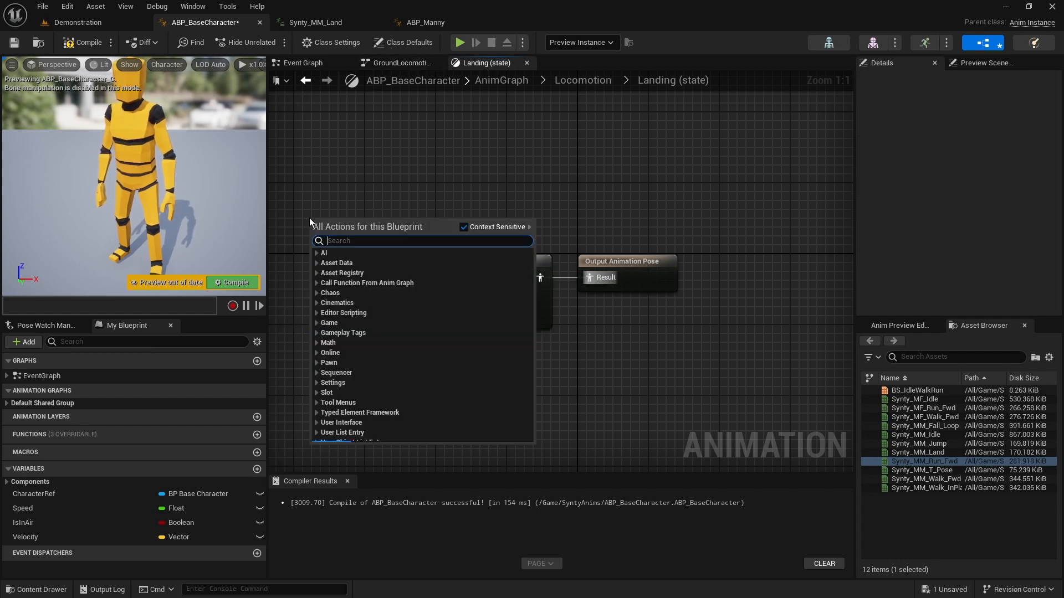
type("groundloc")
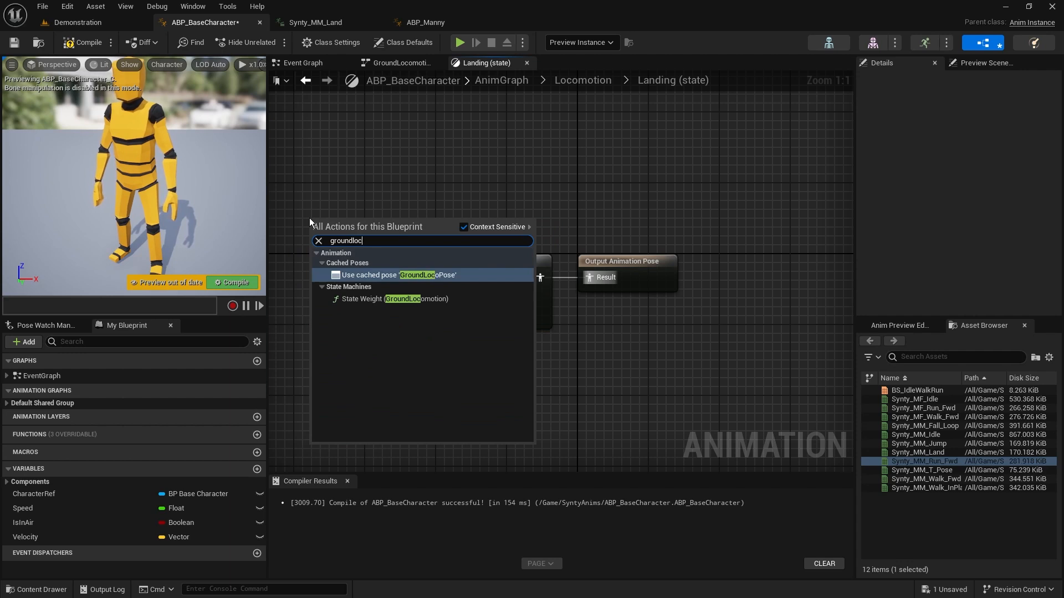
left_click(414, 280)
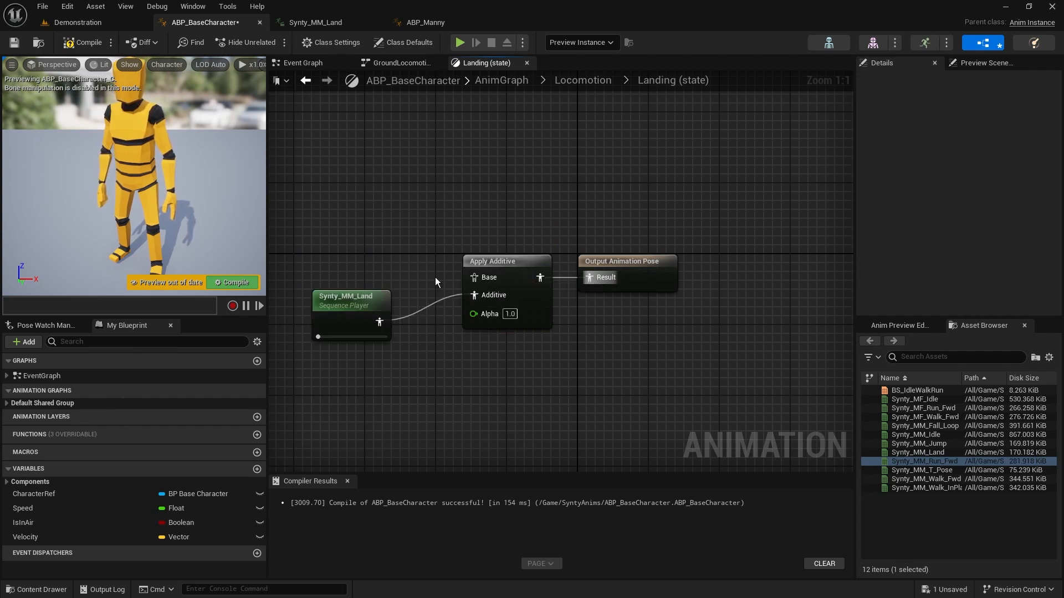
left_click_drag(432, 234, 470, 277)
left_click_drag(384, 226, 365, 259)
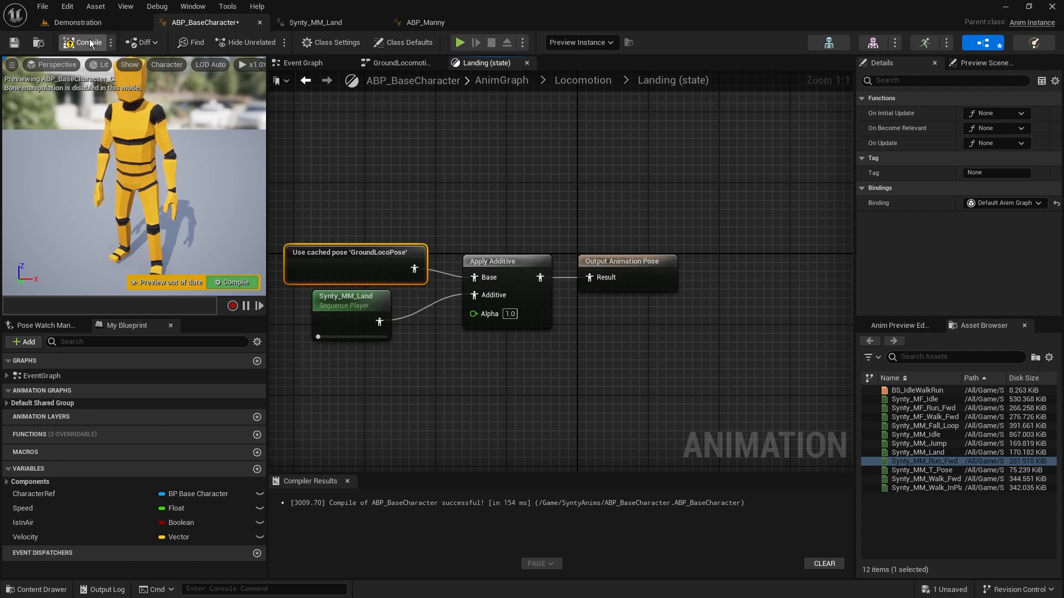
Play the Demonstration level and test the character's jump and landing, both standing still and while running
left_click(102, 24)
left_click(270, 42)
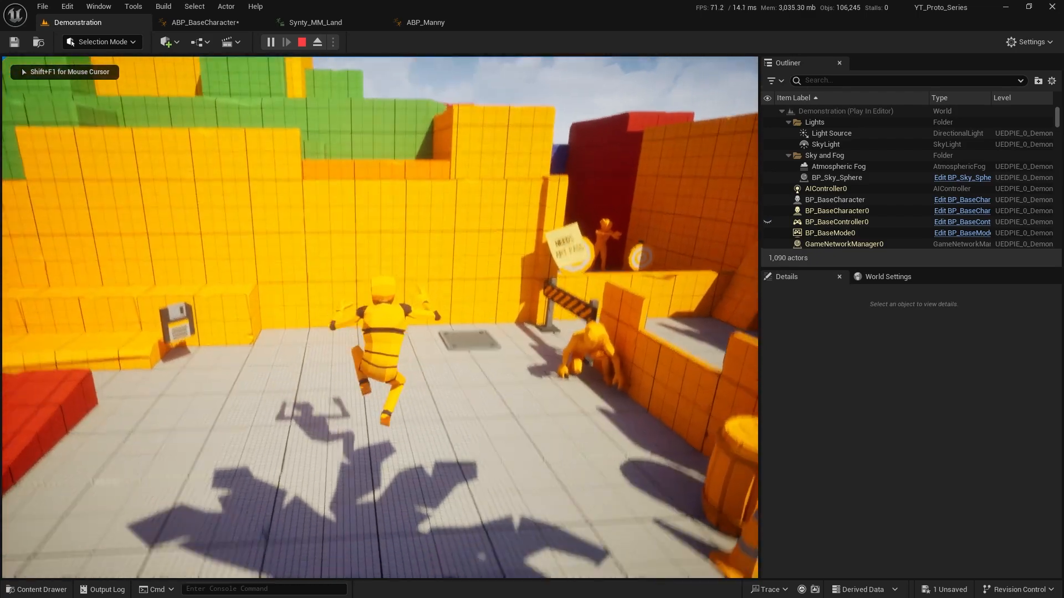
key("space")
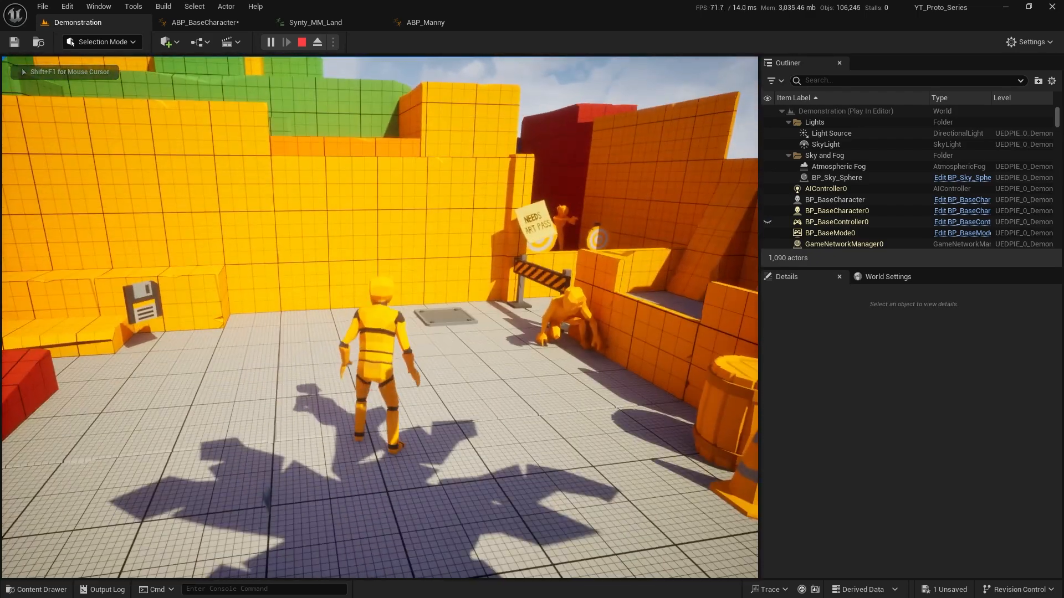
key("space")
key("a")
key("s")
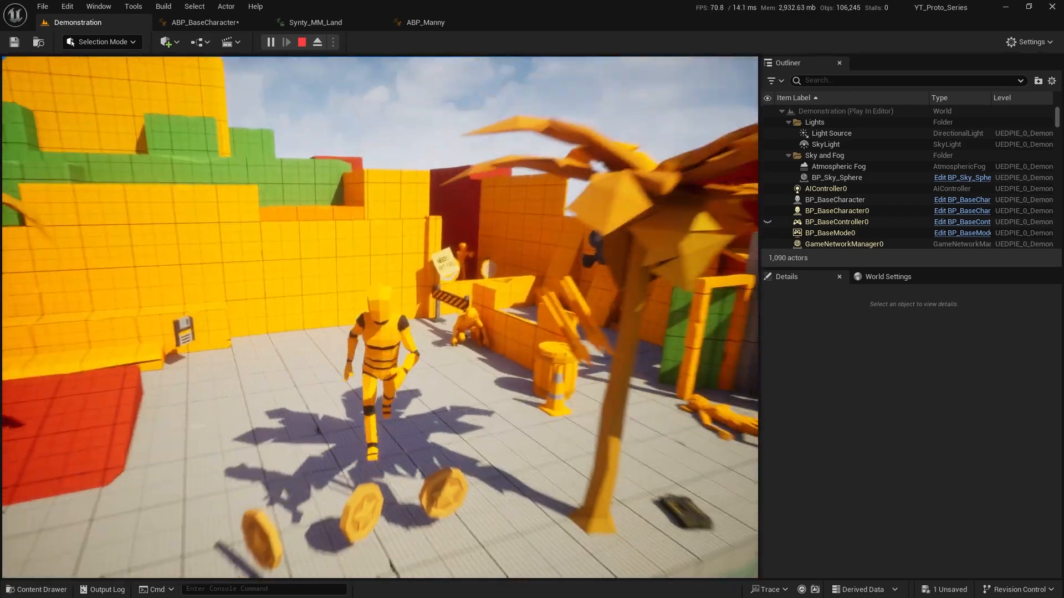
key("w")
key("space")
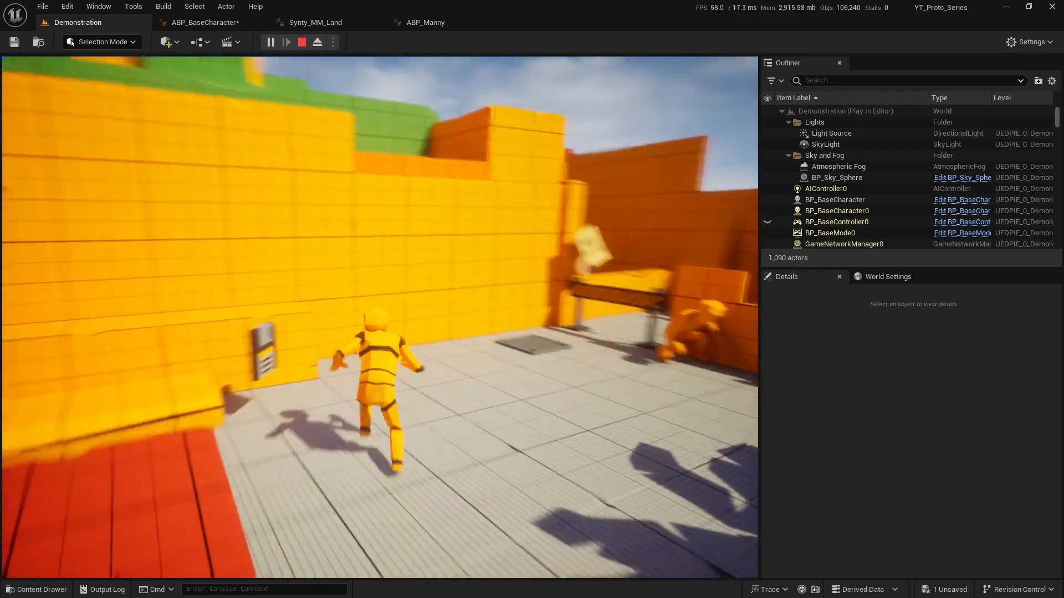
key("space")
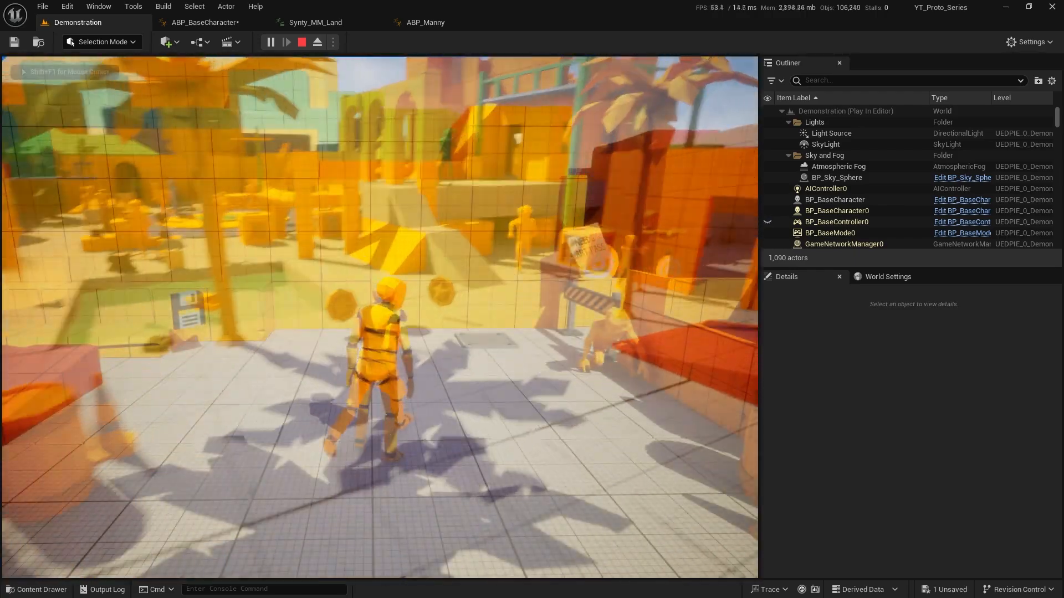
Run the character back and forth near the yellow wall, changing direction repeatedly, to check its ground locomotion
key("d")
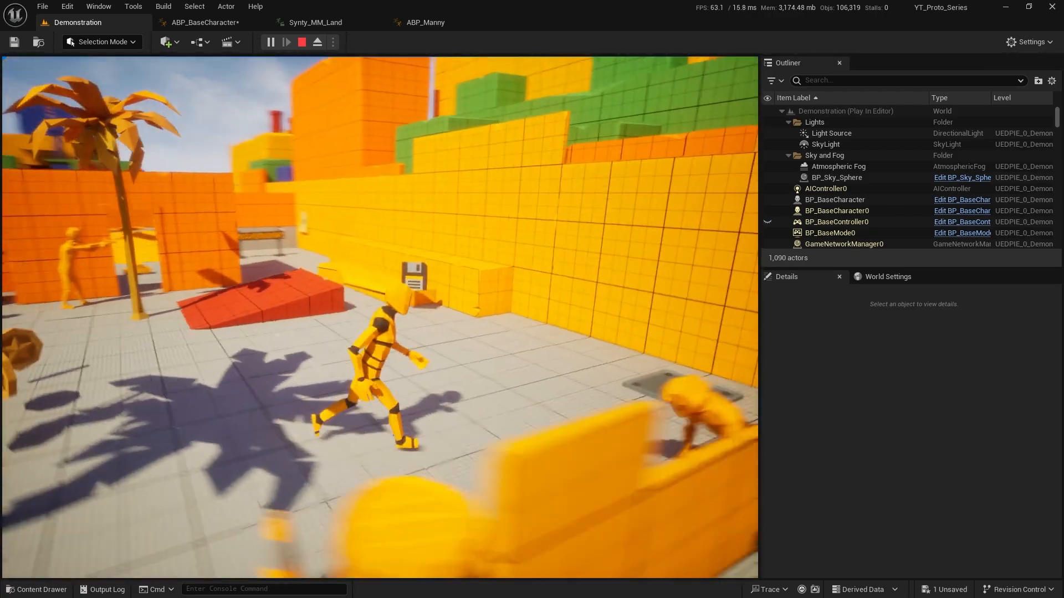
key("w")
key("d")
key("a")
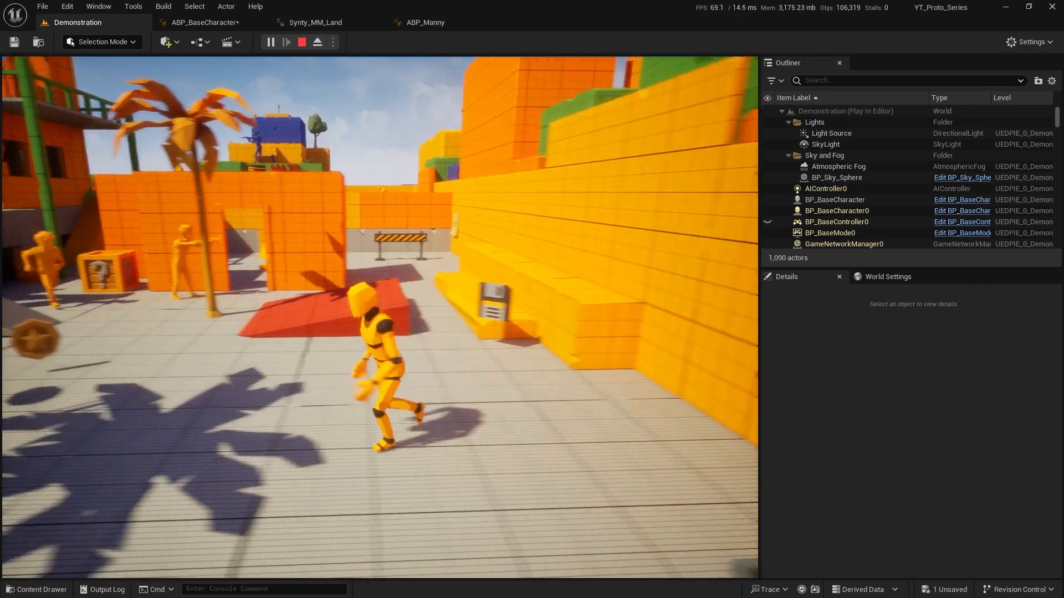
key("w")
key("d")
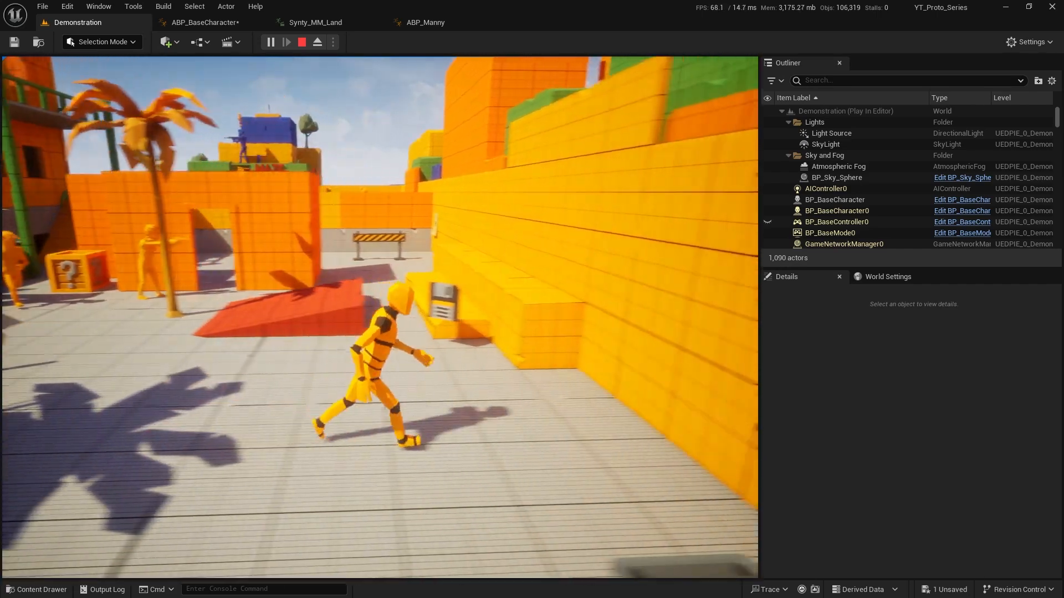
key("a")
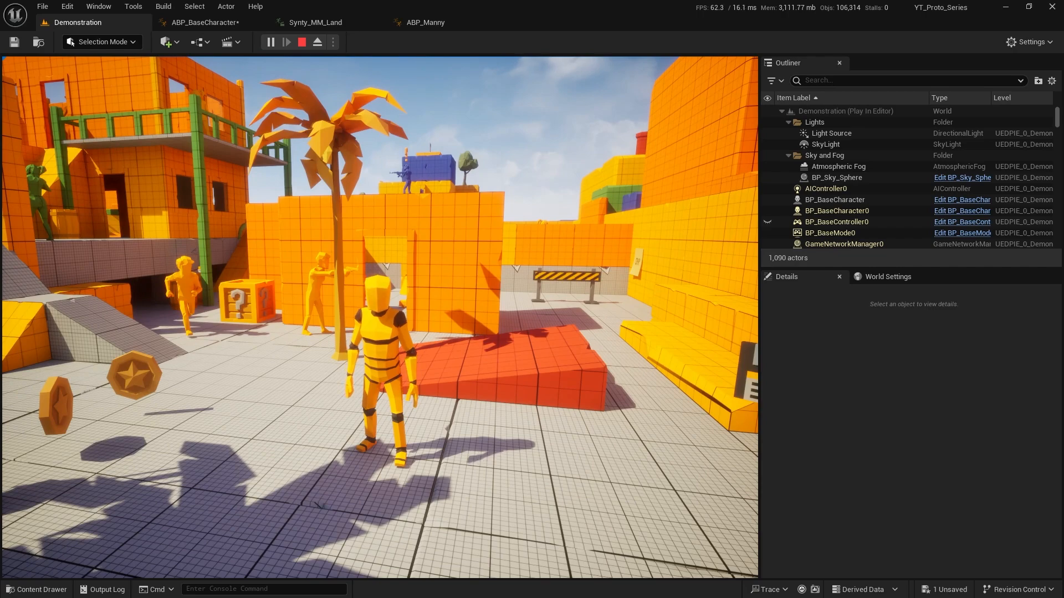
Turn the character around beside the coins and run it past the palm tree along the pool
key("a")
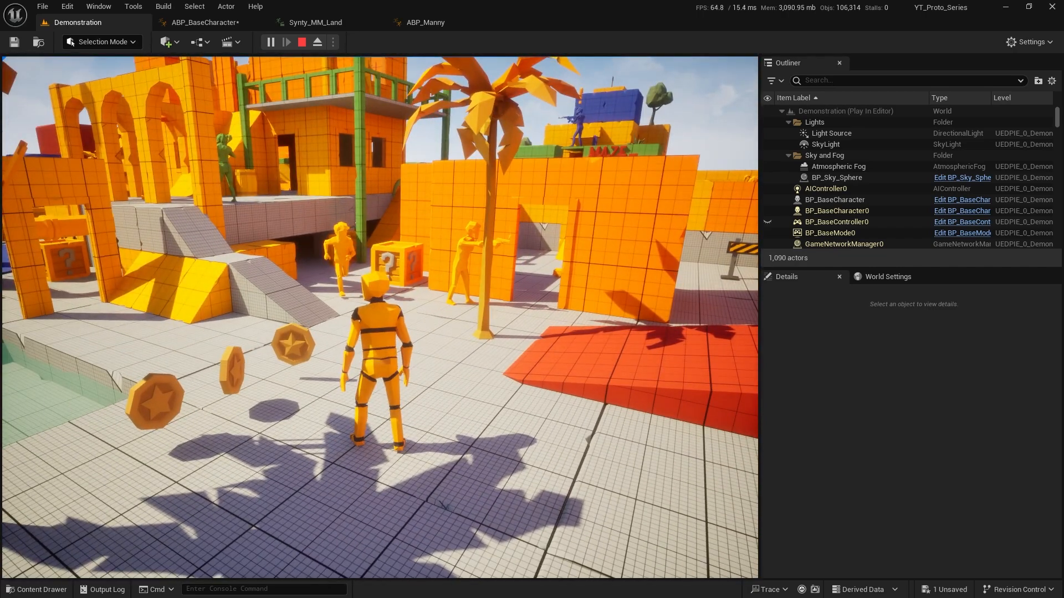
key("a")
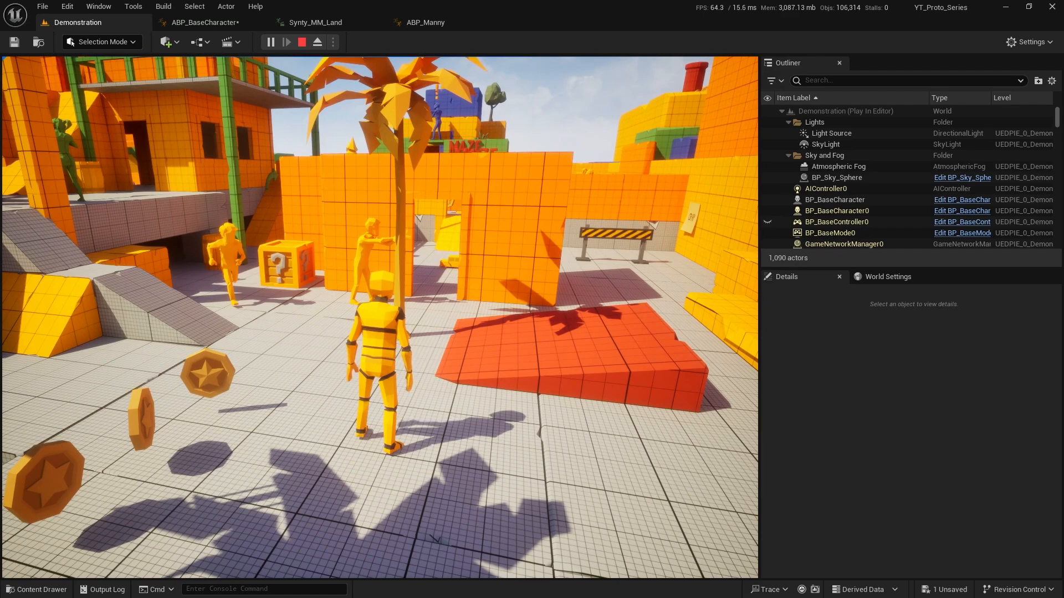
key("s")
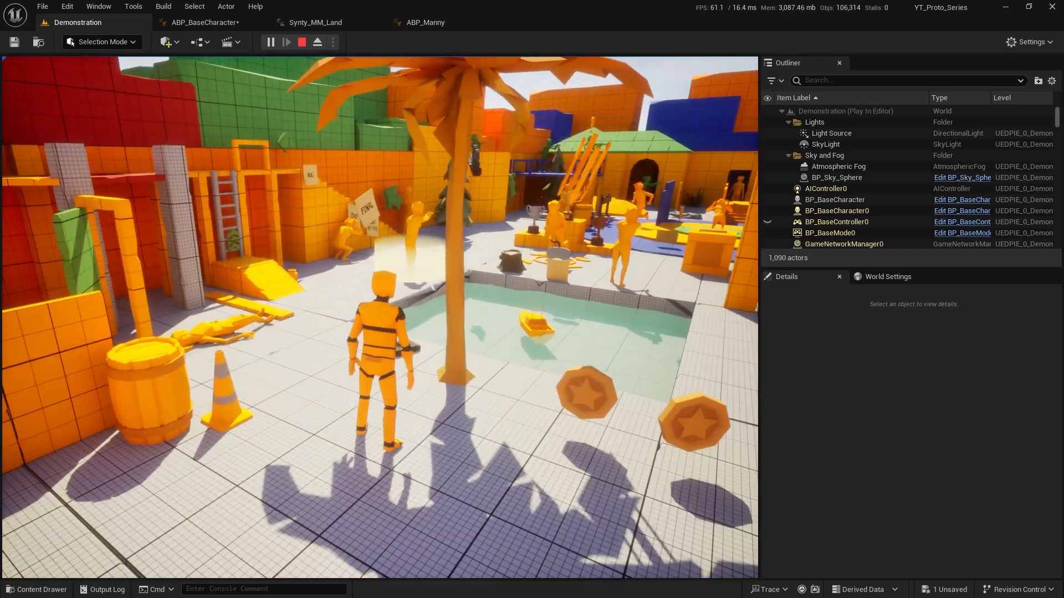
key("a")
key("w")
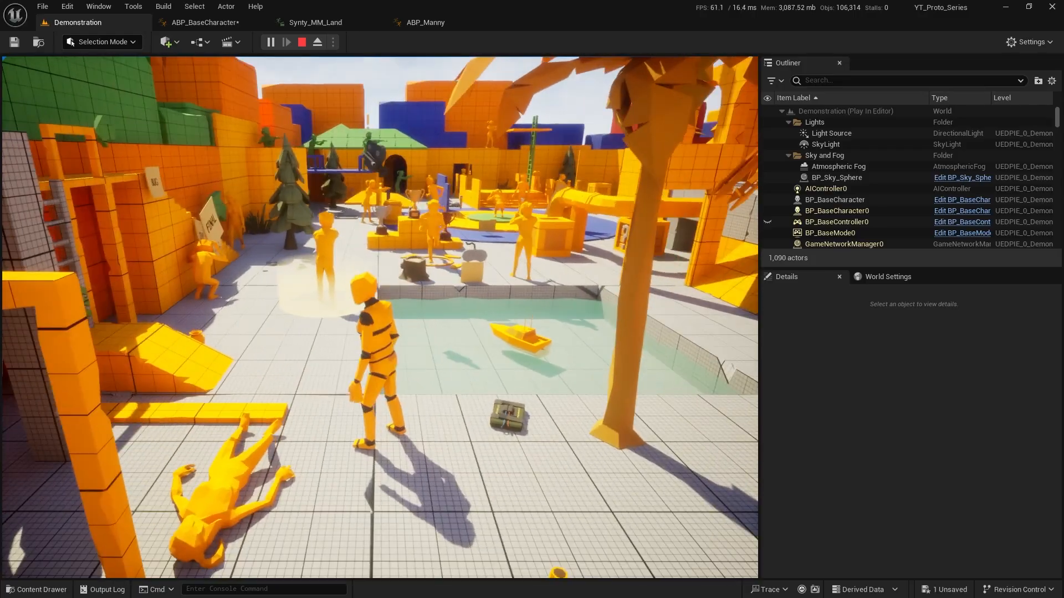
key("w")
key("a")
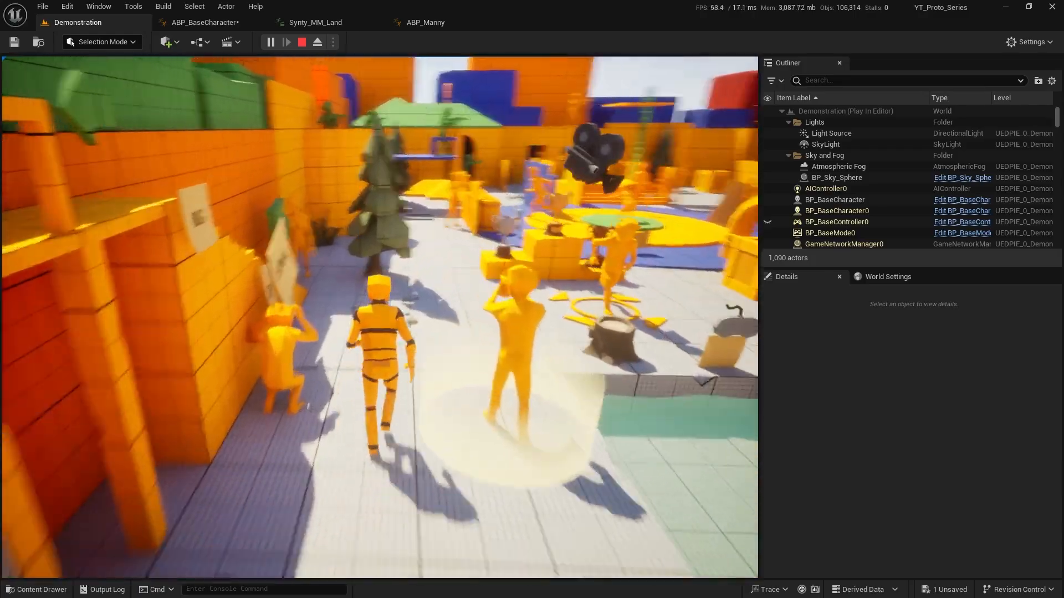